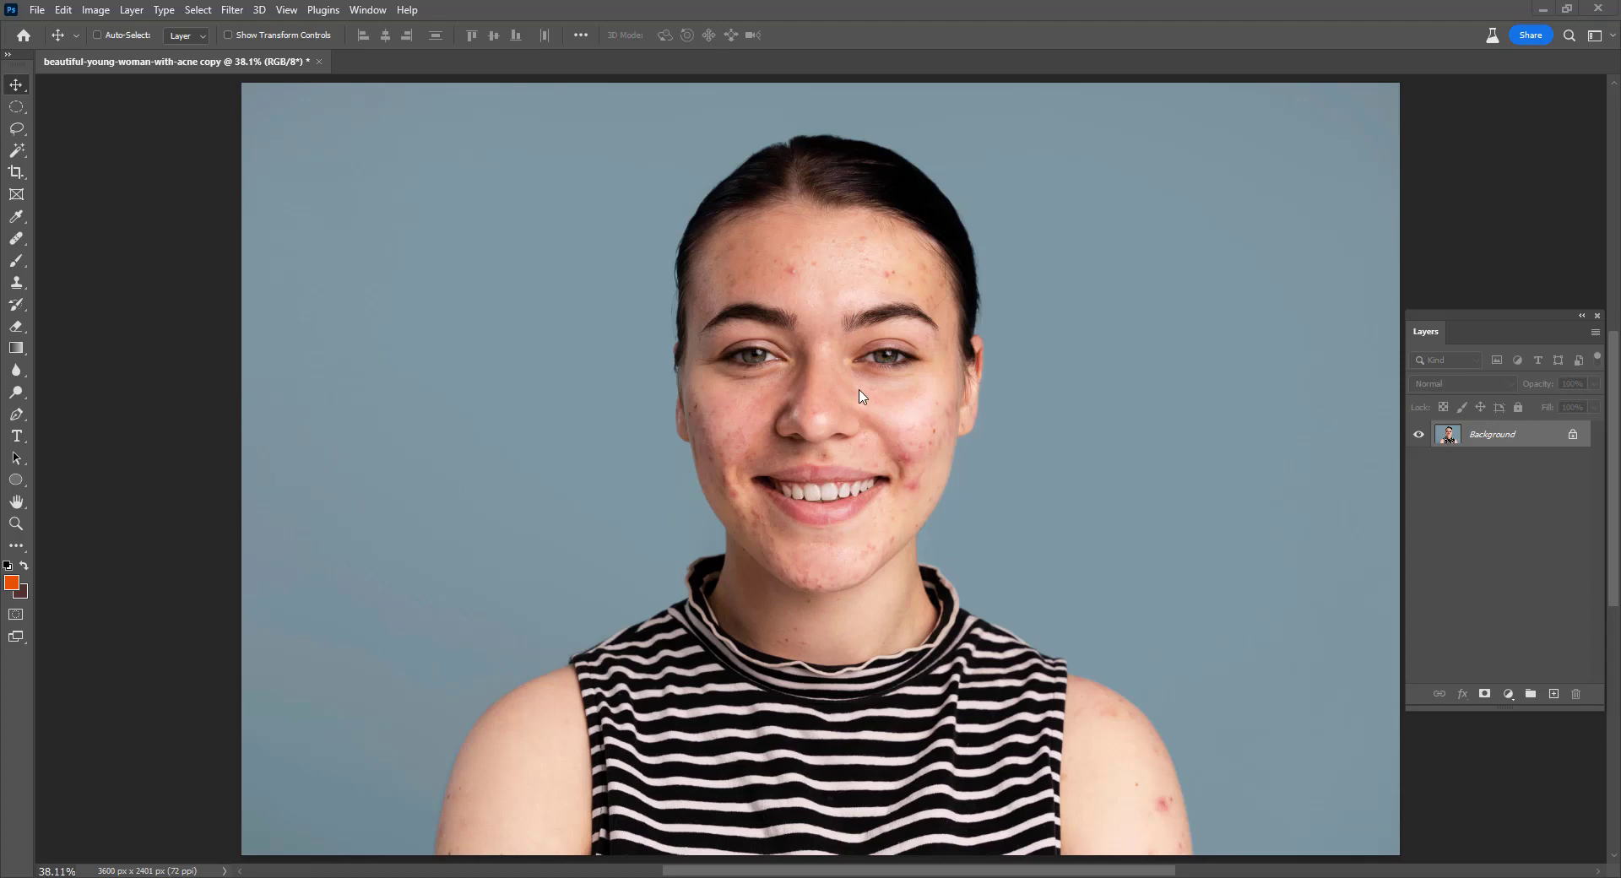
Inspect the face at 100% zoom, fitting the whole portrait on screen in between.
{"action": "right_click", "coordinate": [777, 360]}
{"action": "left_click", "coordinate": [807, 380]}
{"action": "right_click", "coordinate": [853, 401]}
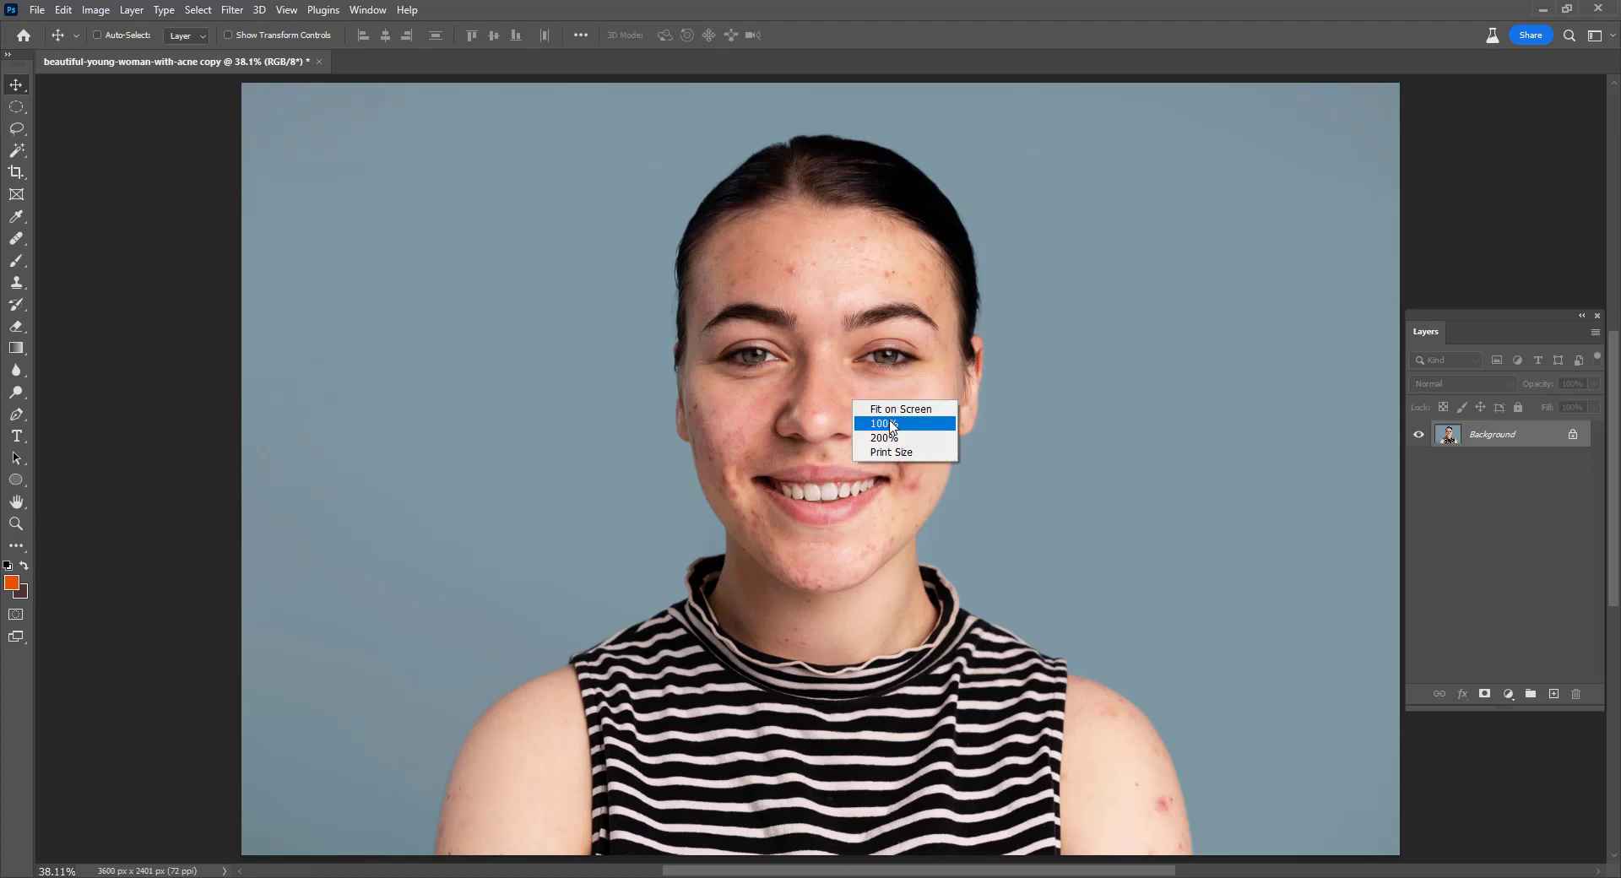
{"action": "left_click", "coordinate": [891, 424]}
{"action": "left_click_drag", "start_coordinate": [770, 365], "coordinate": [750, 373]}
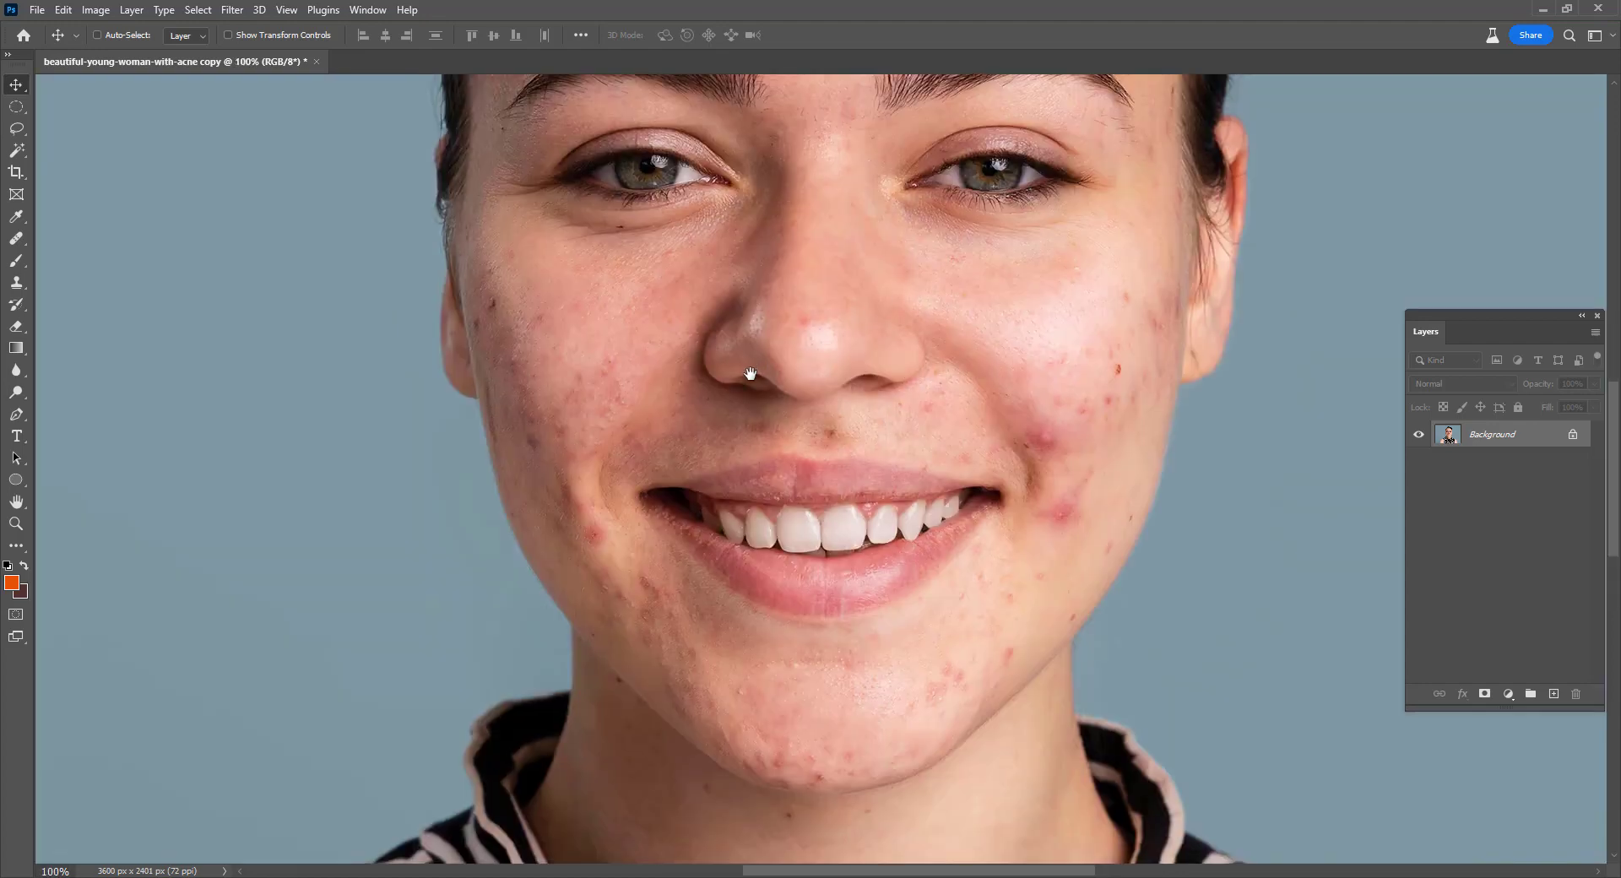
{"action": "scroll", "coordinate": [750, 373], "scroll_direction": "down", "scroll_amount": 1}
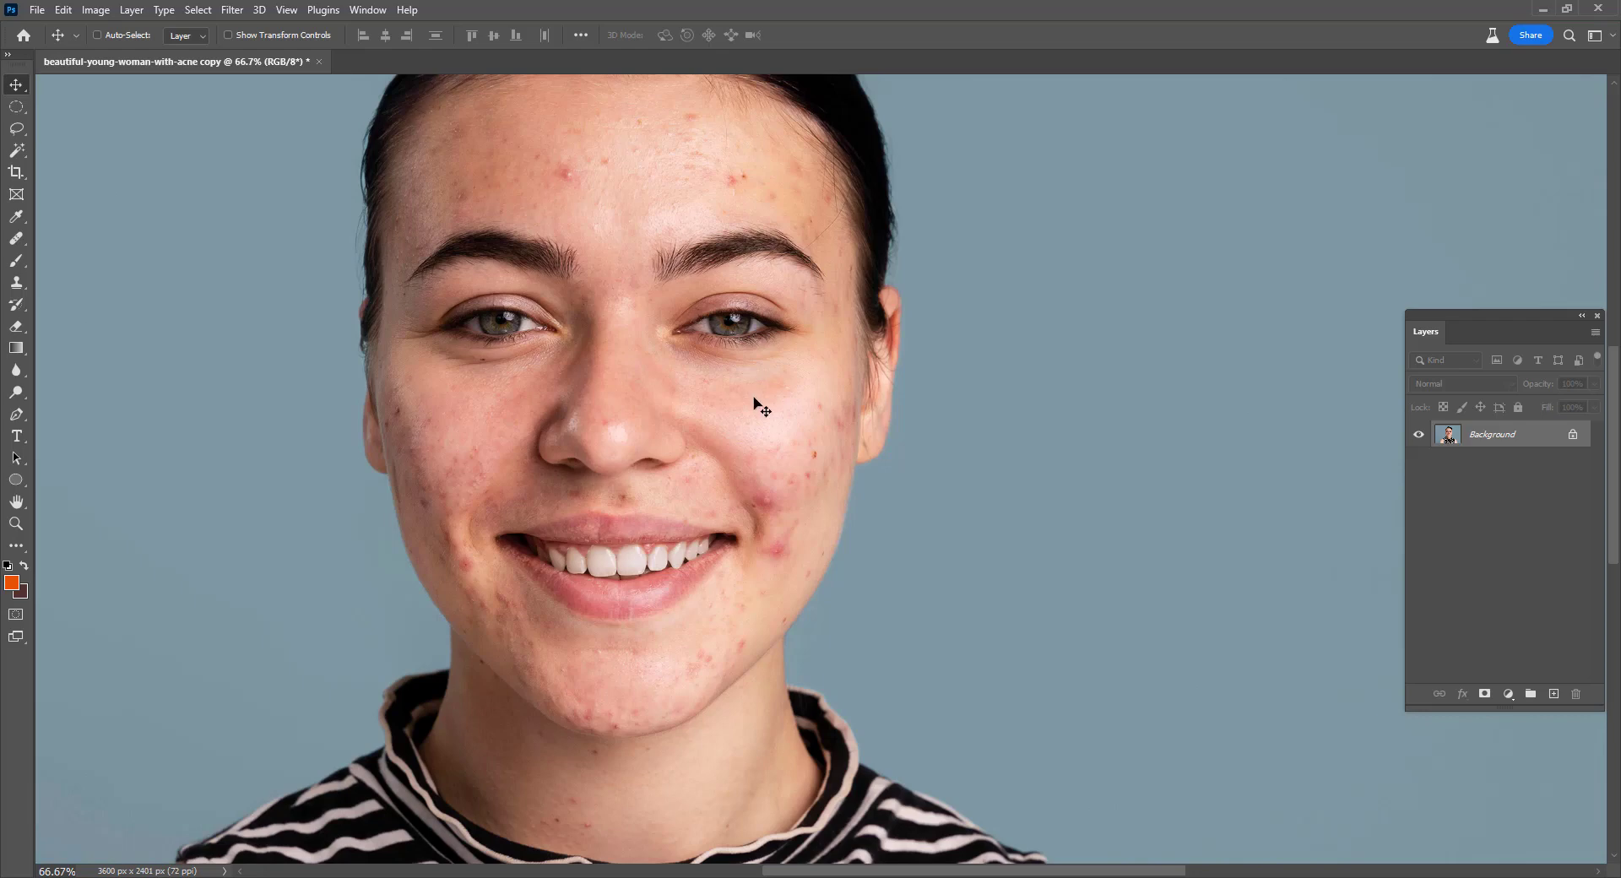
{"action": "right_click", "coordinate": [750, 400]}
{"action": "left_click", "coordinate": [752, 404]}
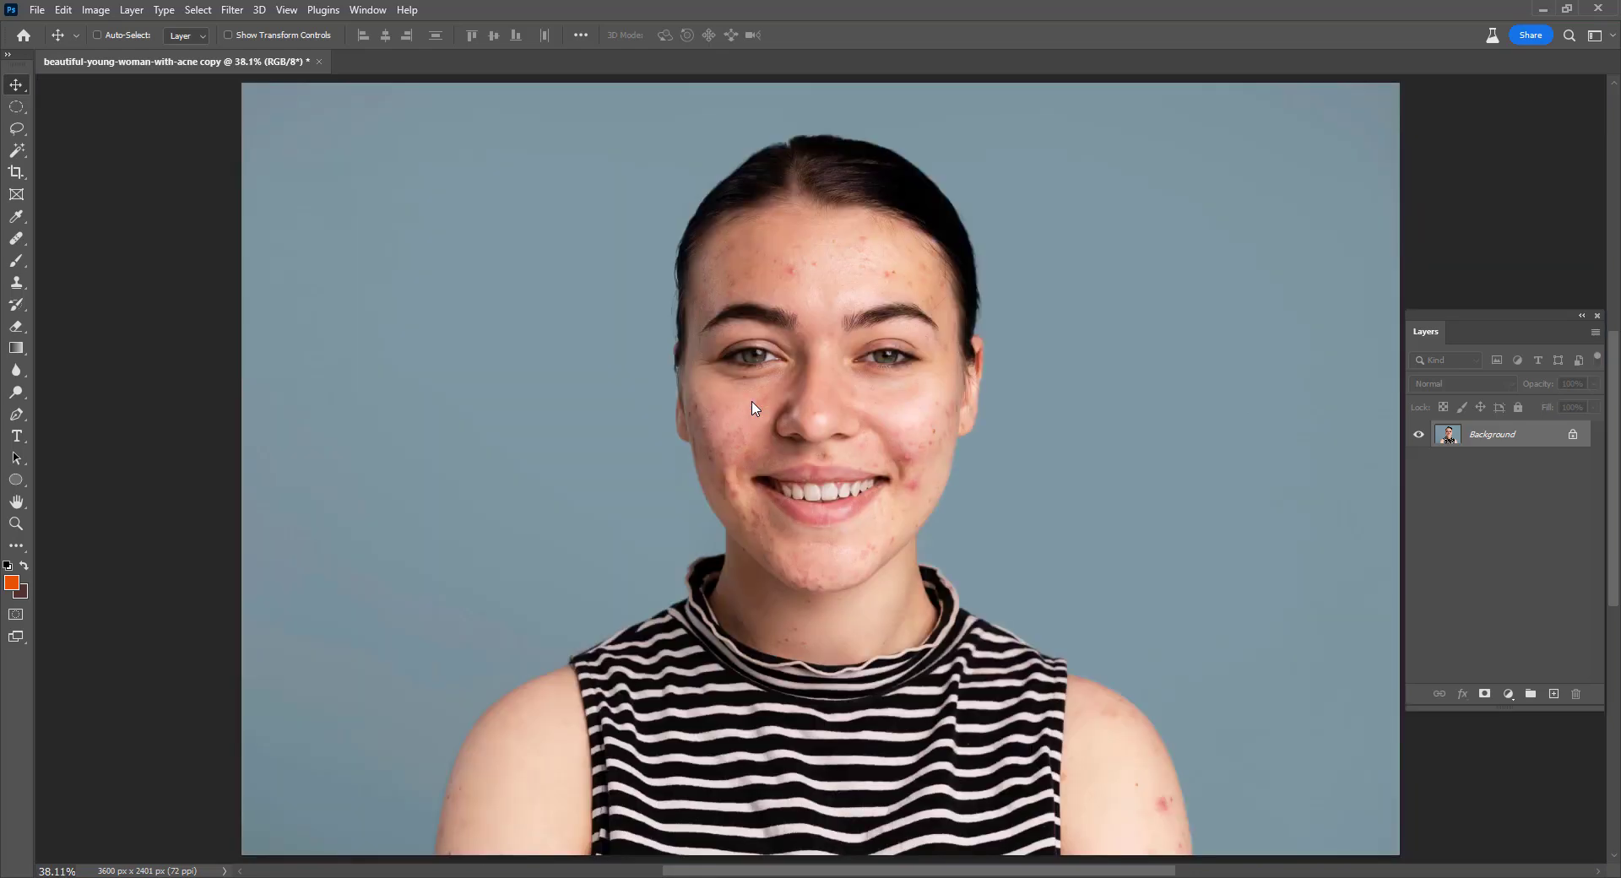
{"action": "right_click", "coordinate": [831, 415]}
{"action": "left_click", "coordinate": [893, 443]}
{"action": "left_click_drag", "start_coordinate": [897, 417], "coordinate": [745, 441]}
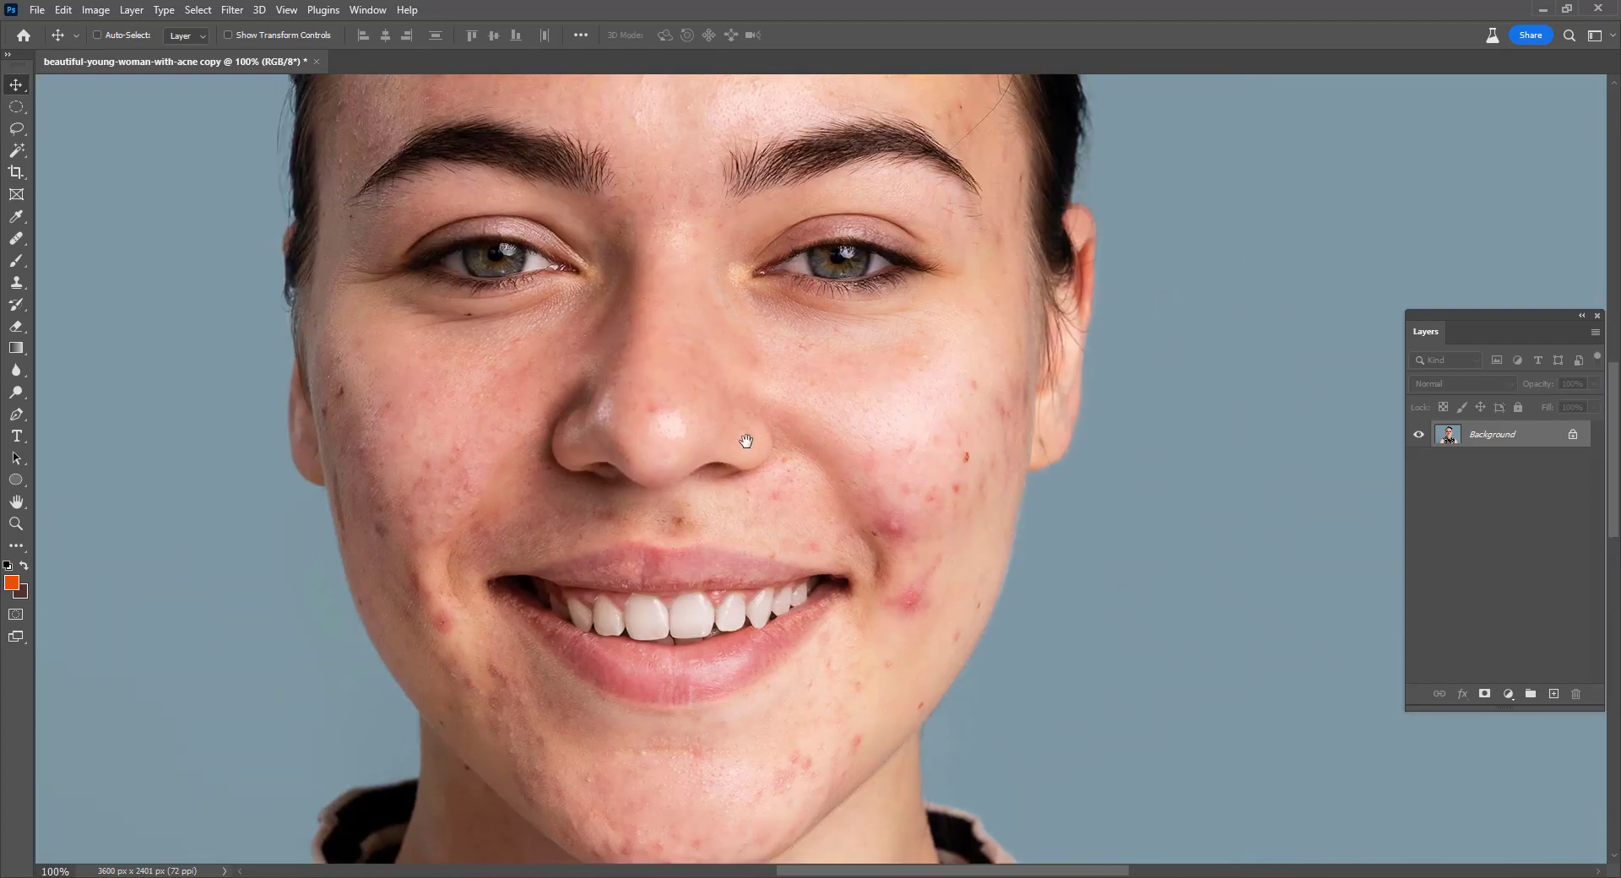
{"action": "scroll", "coordinate": [744, 440], "scroll_direction": "down", "scroll_amount": 1}
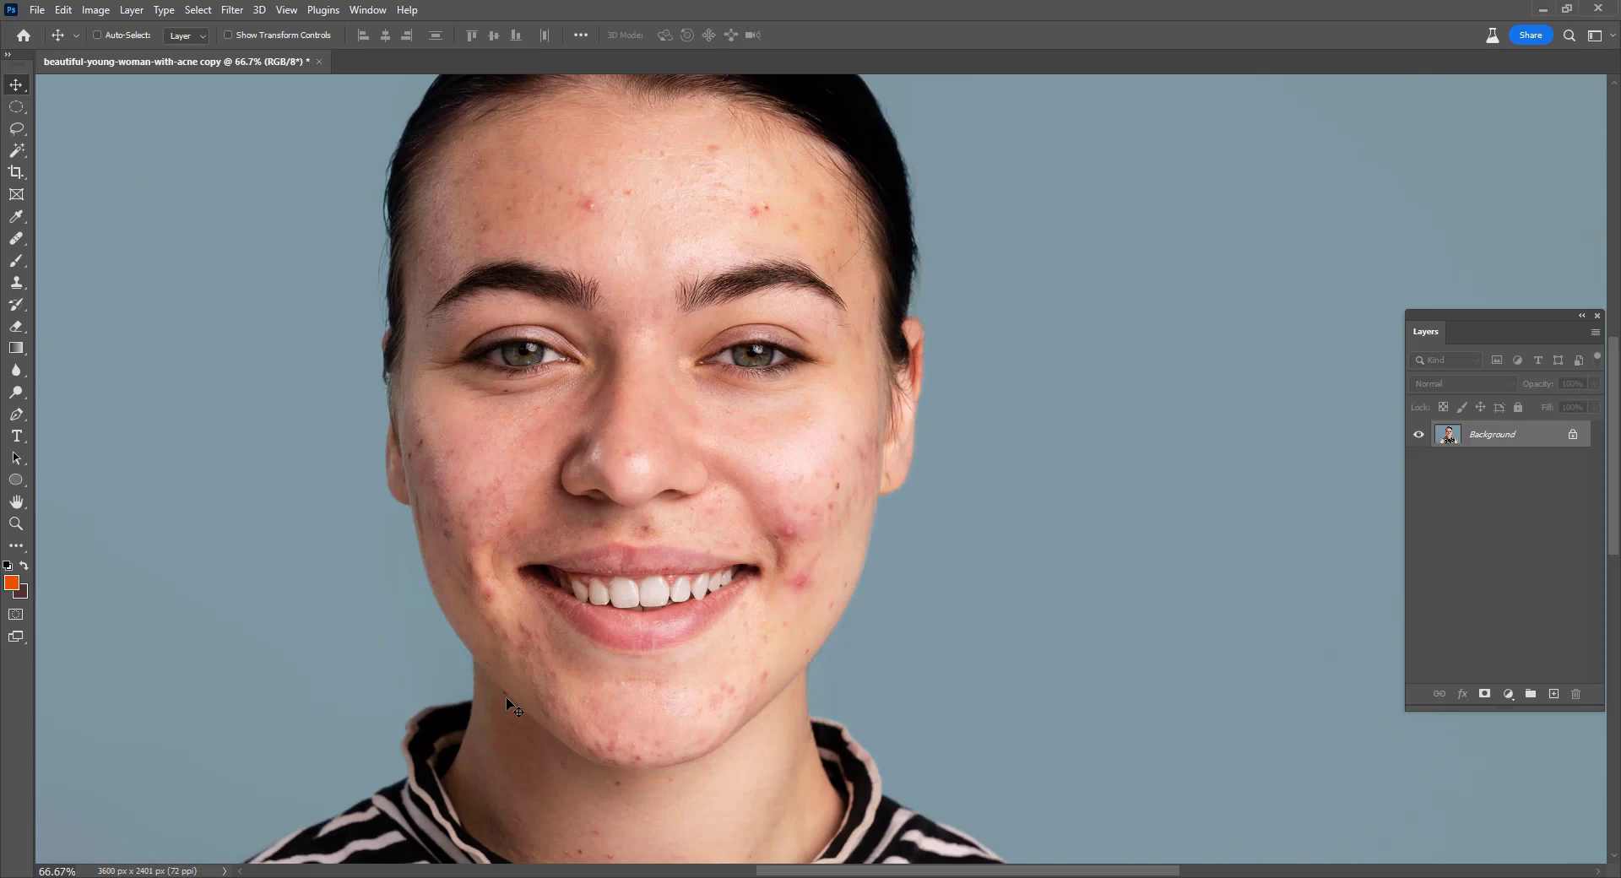
Duplicate the Background layer and rename the copy 'Image Retouch', keeping it selected.
{"action": "left_click_drag", "start_coordinate": [1517, 326], "coordinate": [1503, 94]}
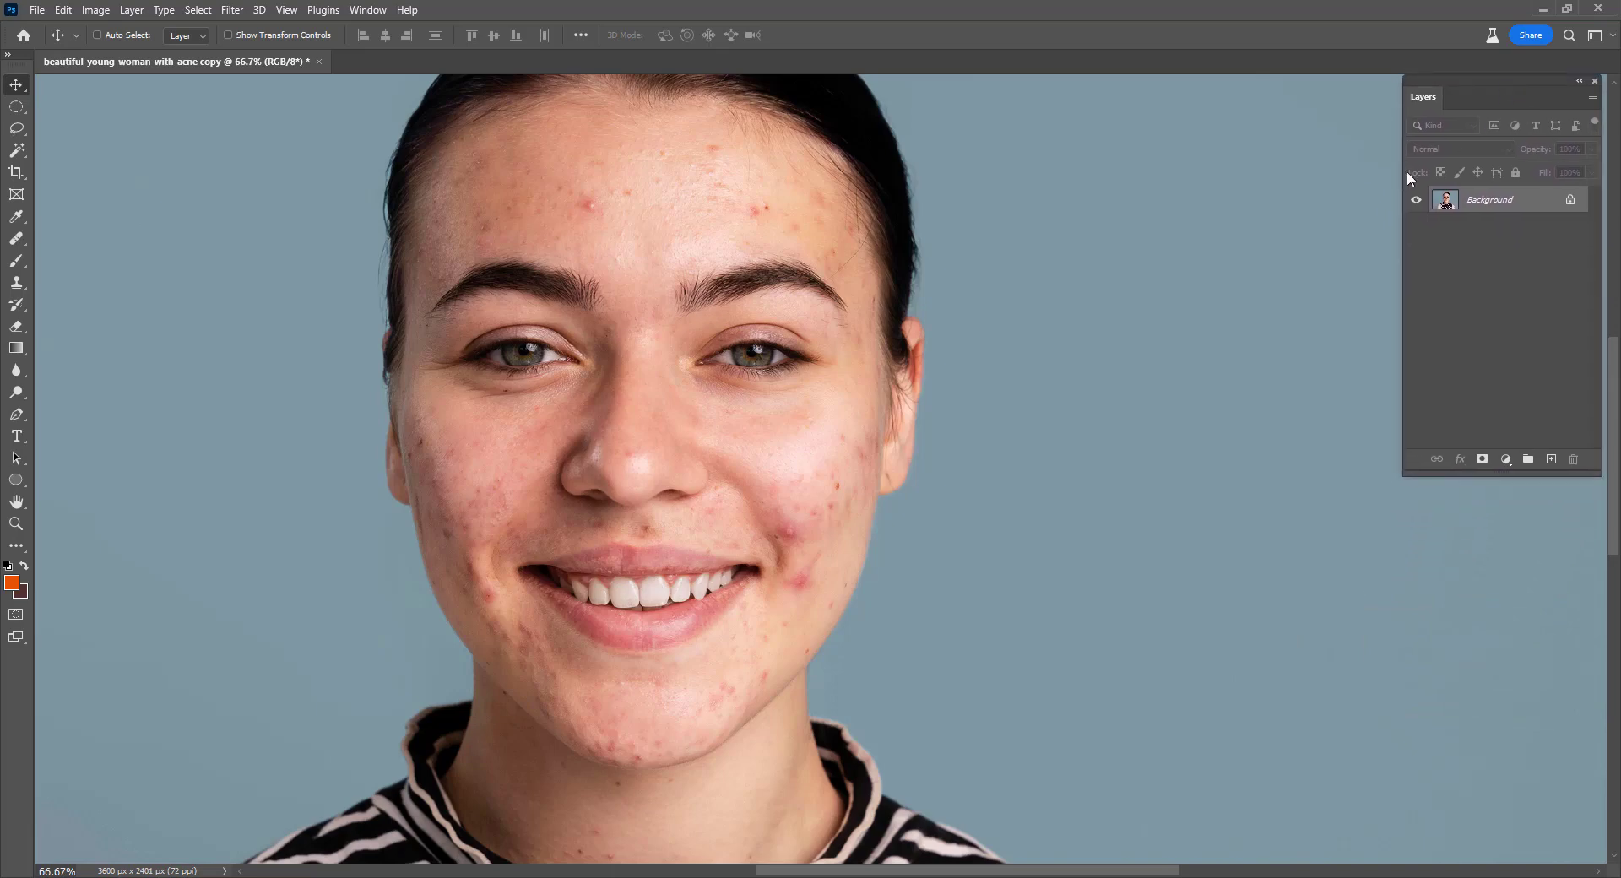
{"action": "left_click_drag", "start_coordinate": [1501, 78], "coordinate": [1498, 98]}
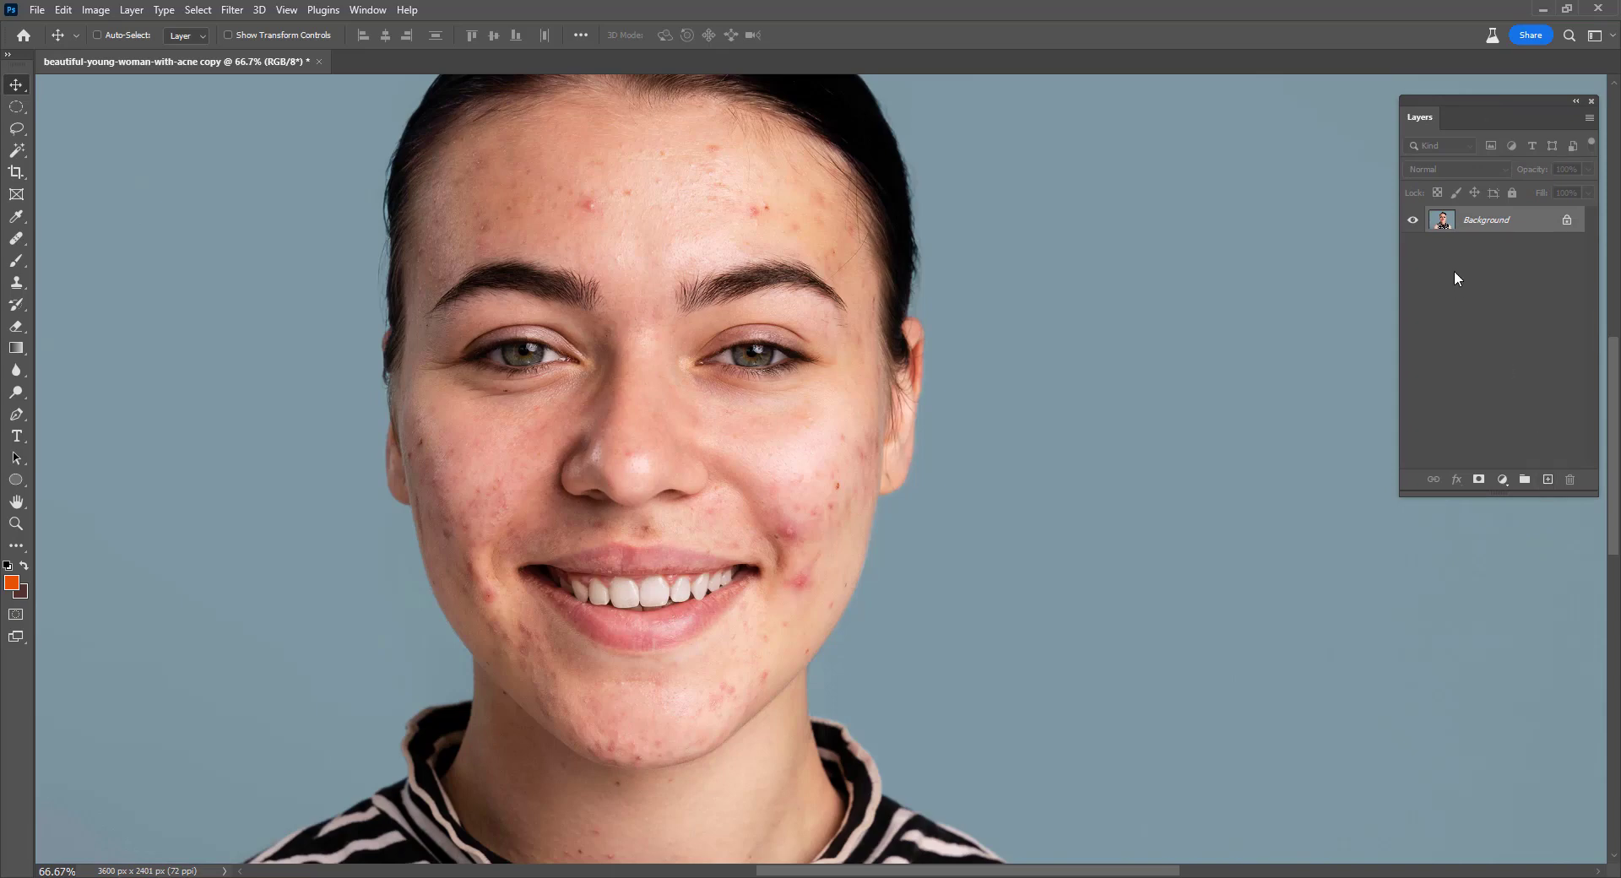
{"action": "left_click_drag", "start_coordinate": [1468, 224], "coordinate": [1548, 481]}
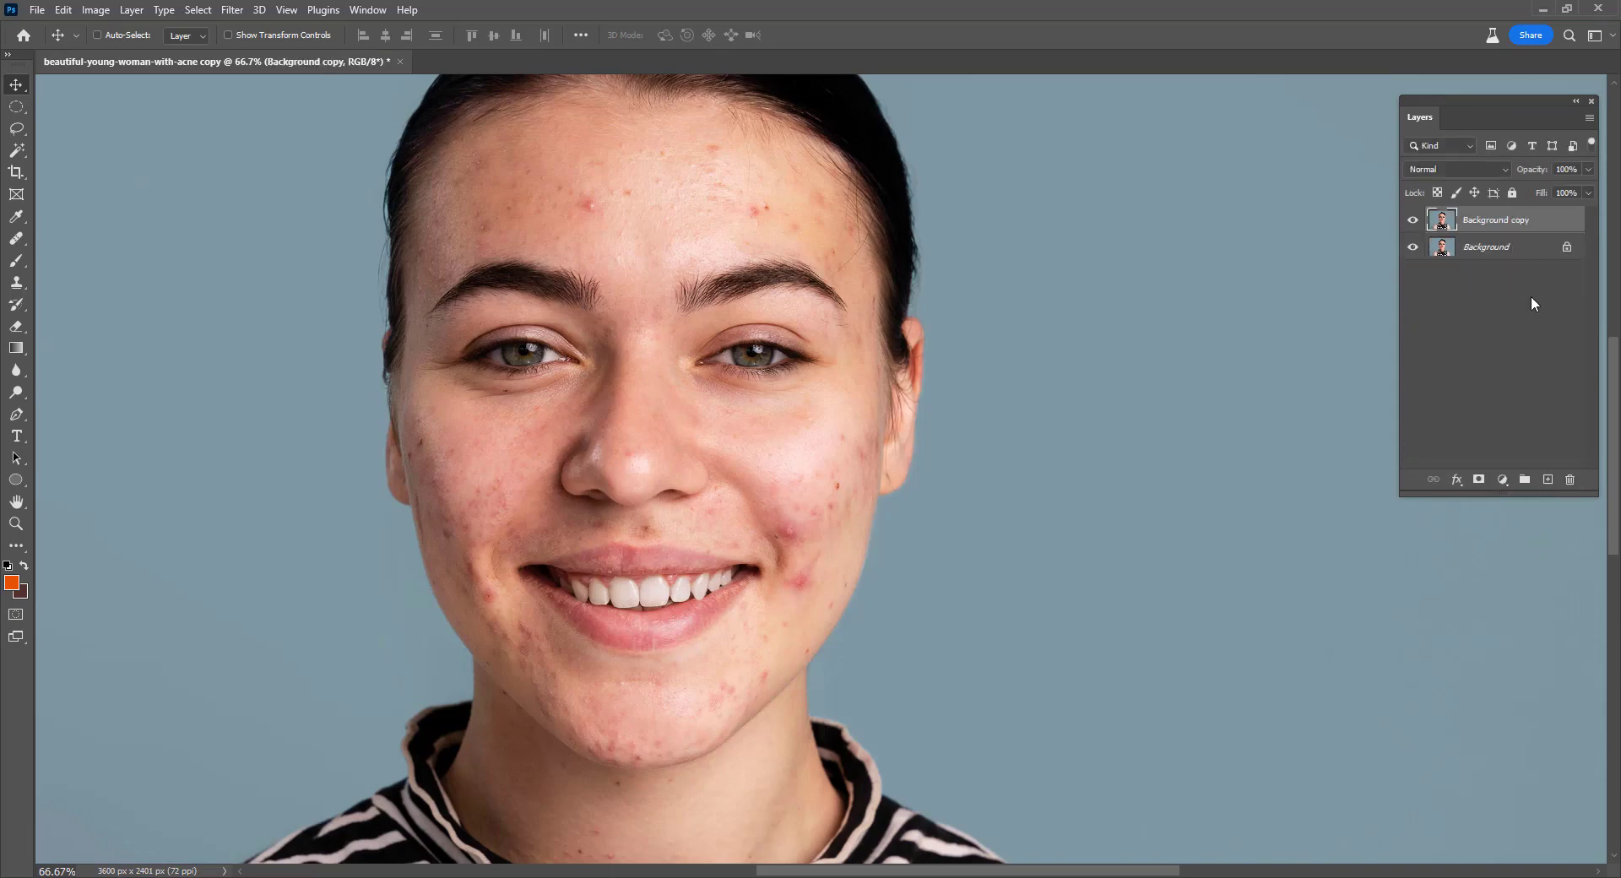
{"action": "double_click", "coordinate": [1516, 221]}
{"action": "type", "text": "Image Retouc"}
{"action": "type", "text": "h"}
{"action": "left_click", "coordinate": [1546, 302]}
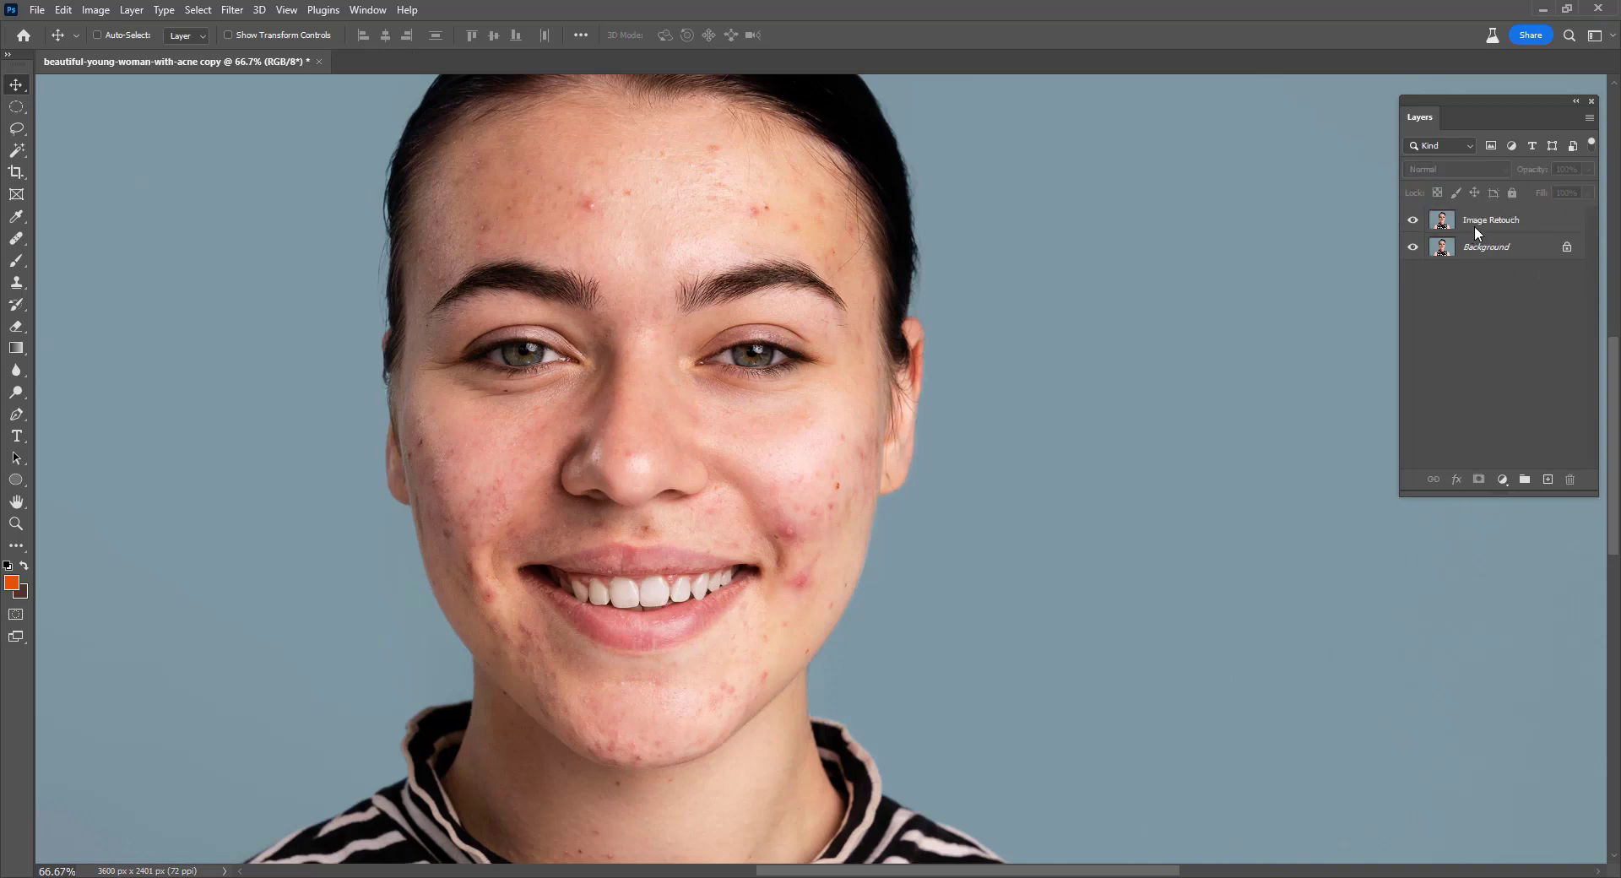
{"action": "left_click", "coordinate": [1512, 221]}
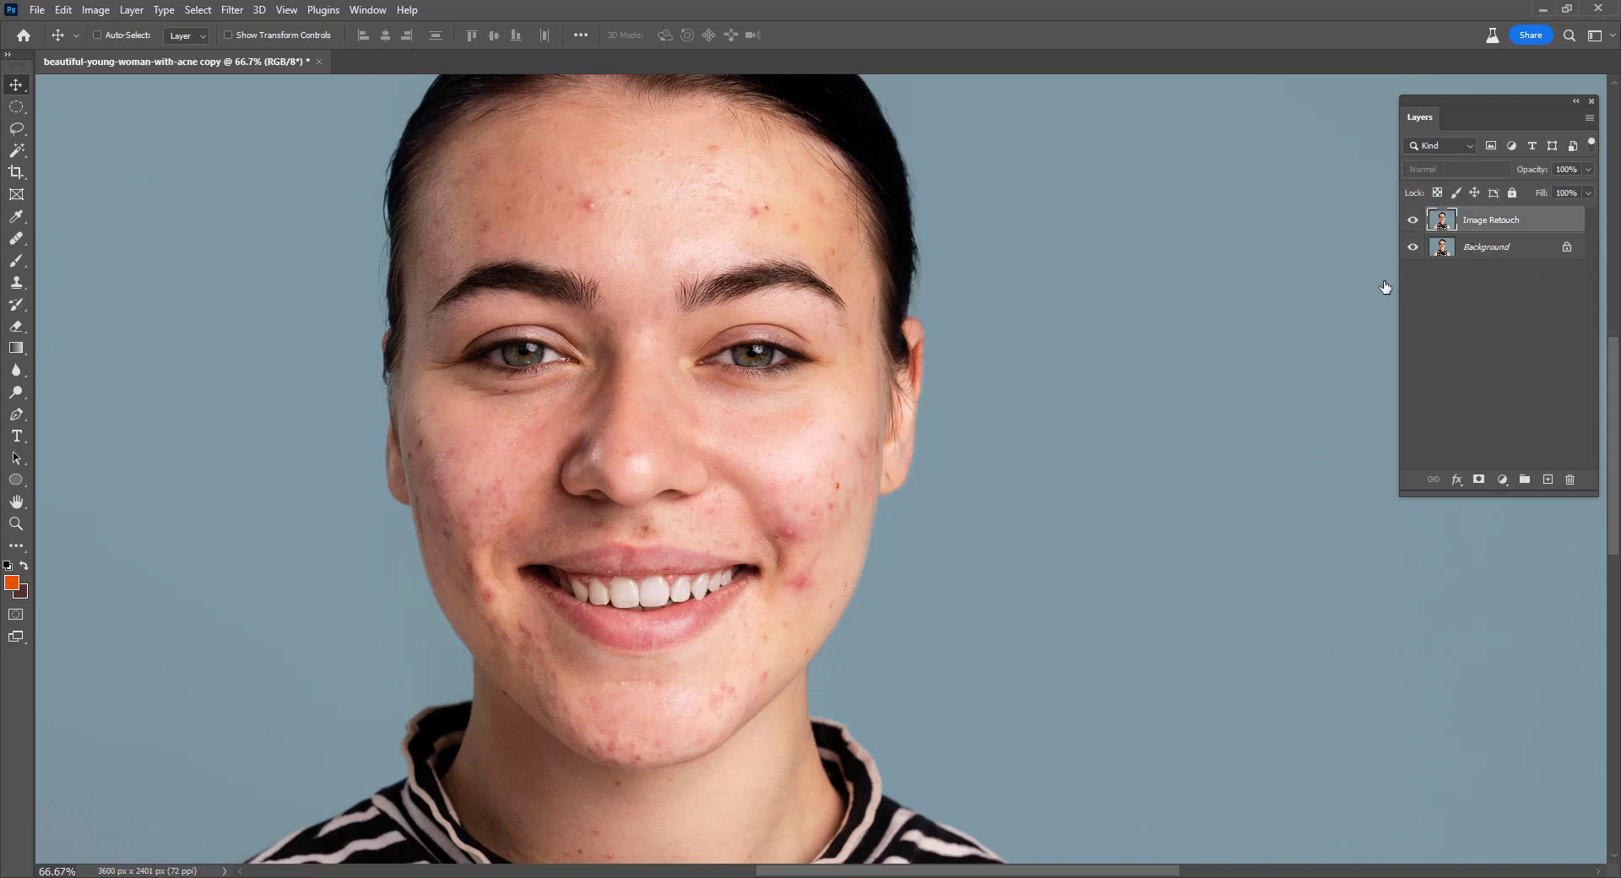
Spot-heal the forehead and temple blemishes, shrinking the brush from 45 down to 35.
{"action": "left_click", "coordinate": [16, 239]}
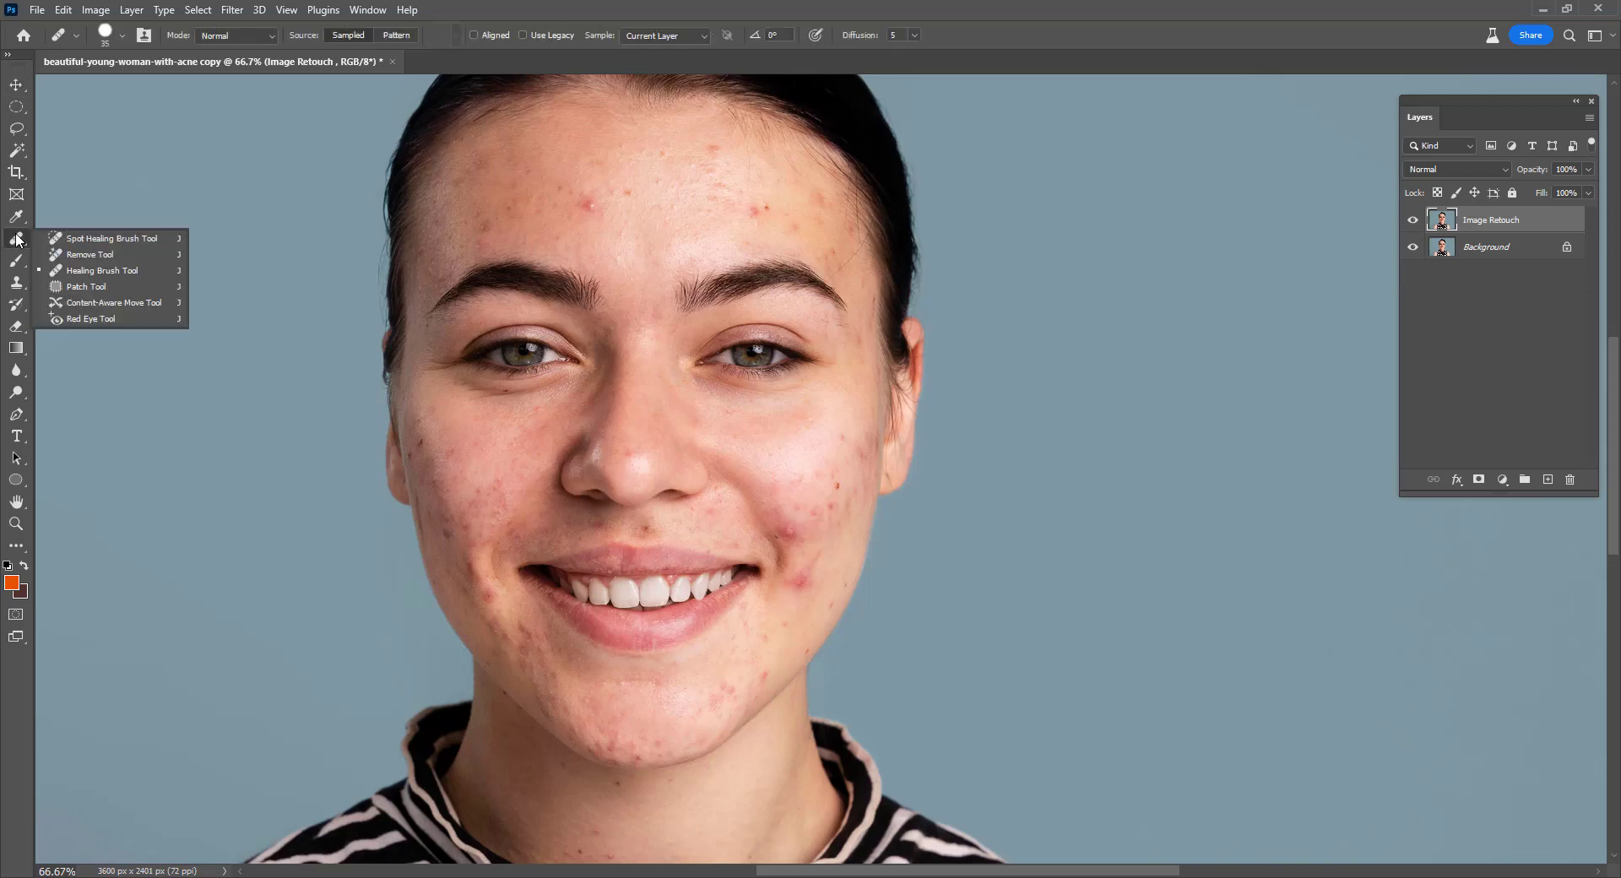
{"action": "left_click", "coordinate": [143, 239]}
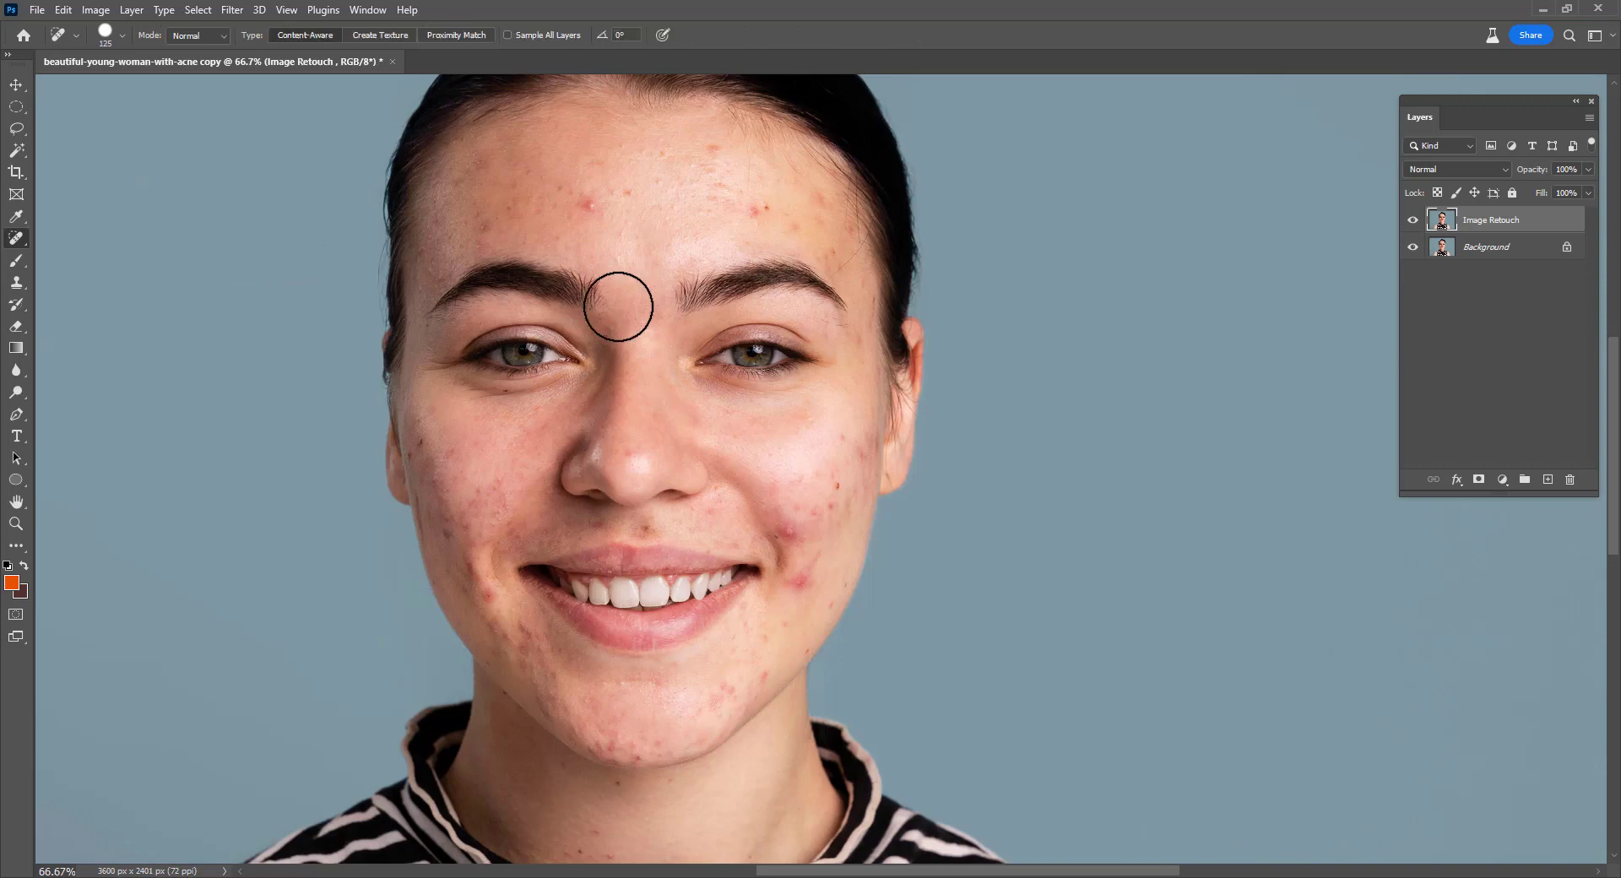
{"action": "key", "text": "bracketleft"}
{"action": "key", "text": "bracketleft"}
{"action": "key", "text": "bracketleft"}
{"action": "key", "text": "bracketleft"}
{"action": "key", "text": "bracketleft"}
{"action": "key", "text": "bracketleft"}
{"action": "left_click", "coordinate": [591, 205]}
{"action": "left_click", "coordinate": [701, 211]}
{"action": "left_click", "coordinate": [628, 192]}
{"action": "left_click", "coordinate": [764, 207]}
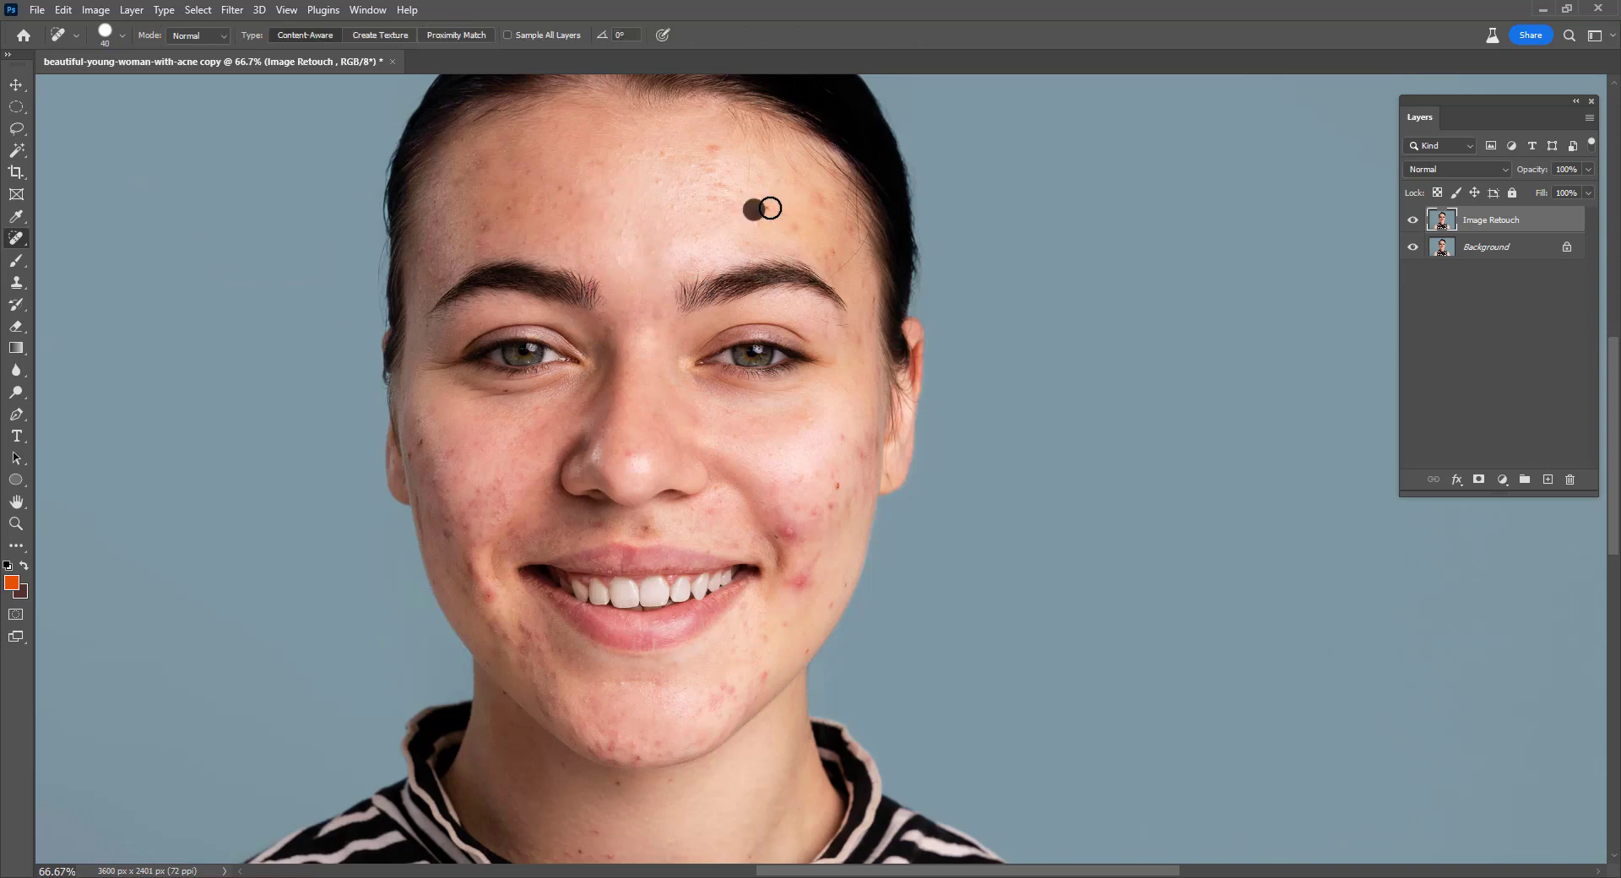
{"action": "key", "text": "bracketleft"}
{"action": "left_click", "coordinate": [768, 206]}
{"action": "key", "text": "bracketleft"}
Heal the red cheek spot with the Healing Brush, sampling nearby clean skin as source.
{"action": "right_click", "coordinate": [13, 240]}
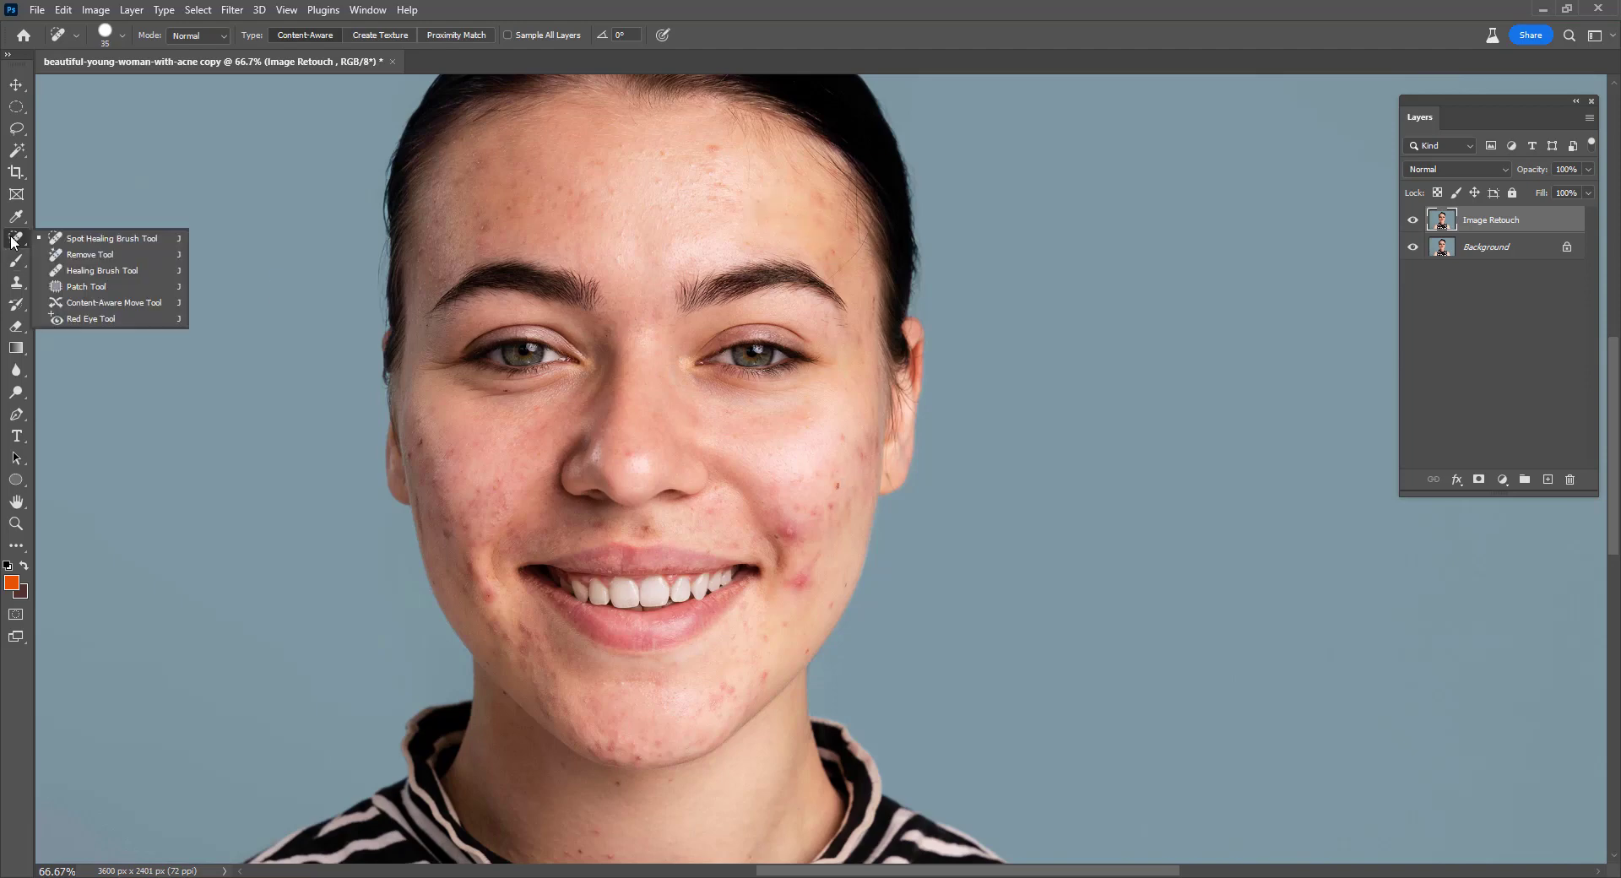
{"action": "left_click", "coordinate": [123, 271]}
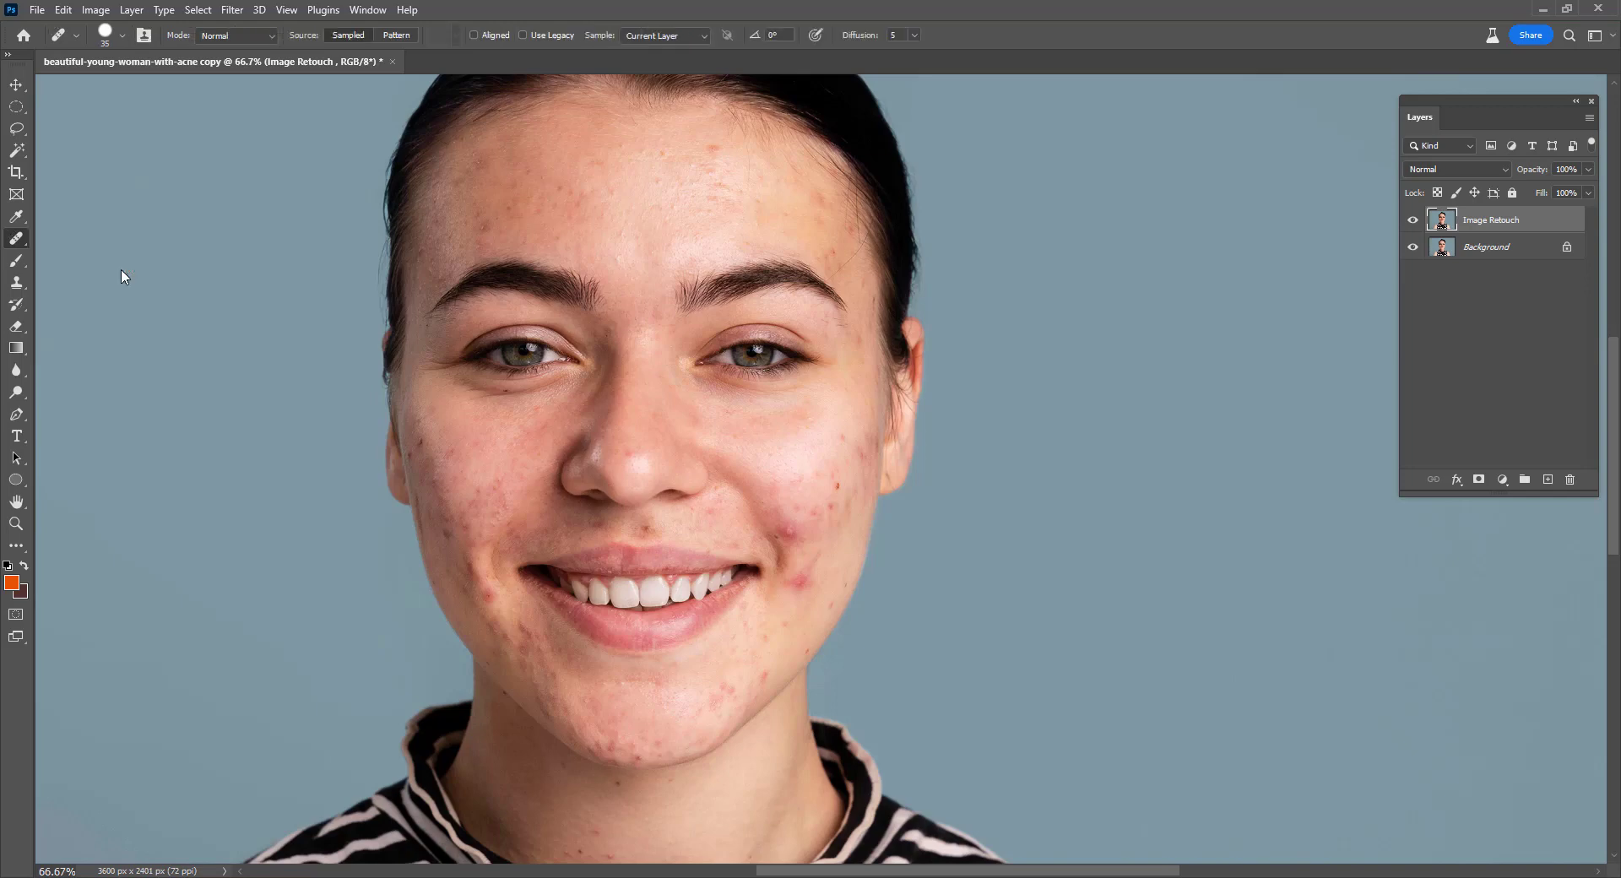
{"action": "left_click", "coordinate": [825, 498], "text": "alt"}
{"action": "left_click", "coordinate": [836, 488]}
{"action": "right_click", "coordinate": [17, 240]}
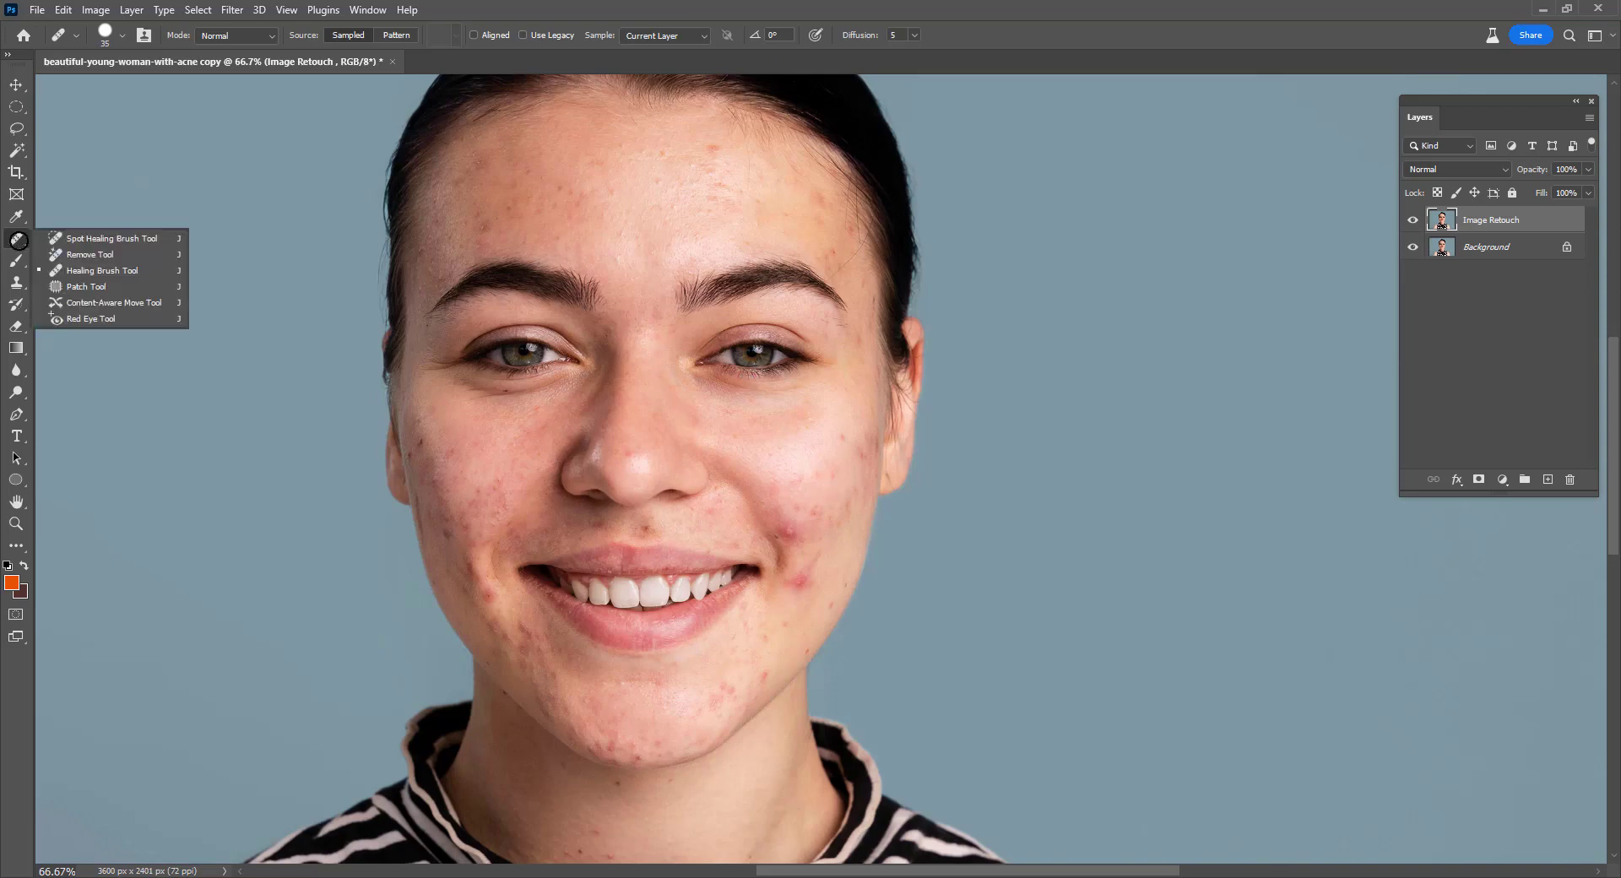
Spot-heal the right cheek, lower cheek and chin spots, brush sizes 45 to 35.
{"action": "left_click", "coordinate": [108, 239]}
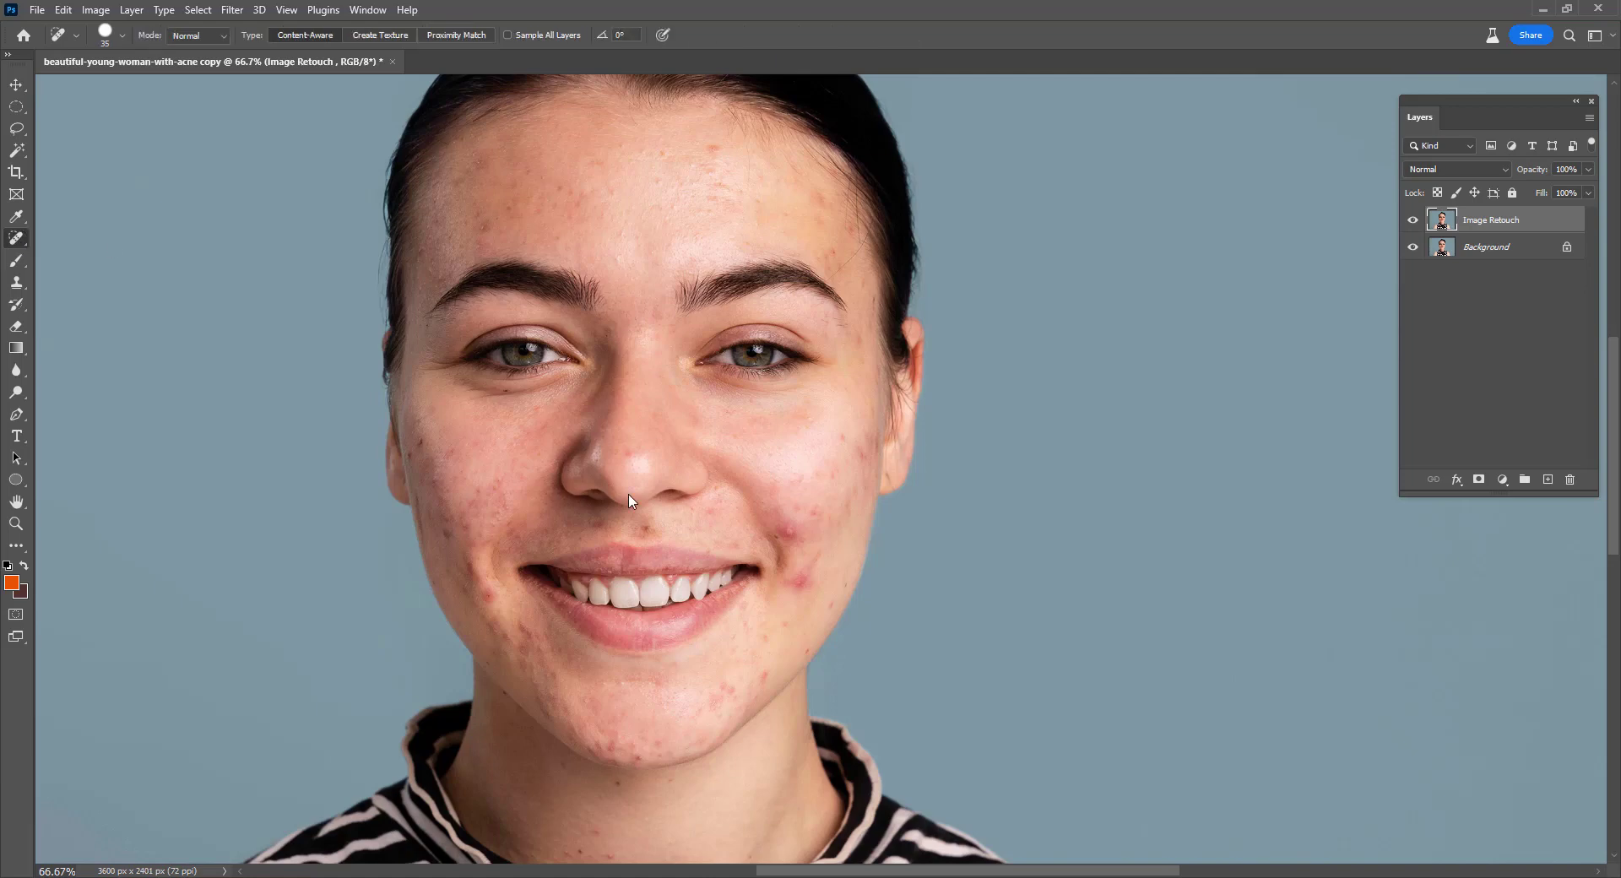
{"action": "key", "text": "bracketright"}
{"action": "left_click", "coordinate": [791, 534]}
{"action": "key", "text": "bracketleft"}
{"action": "left_click", "coordinate": [802, 579]}
{"action": "key", "text": "bracketleft"}
{"action": "left_click", "coordinate": [765, 677]}
{"action": "left_click", "coordinate": [712, 697]}
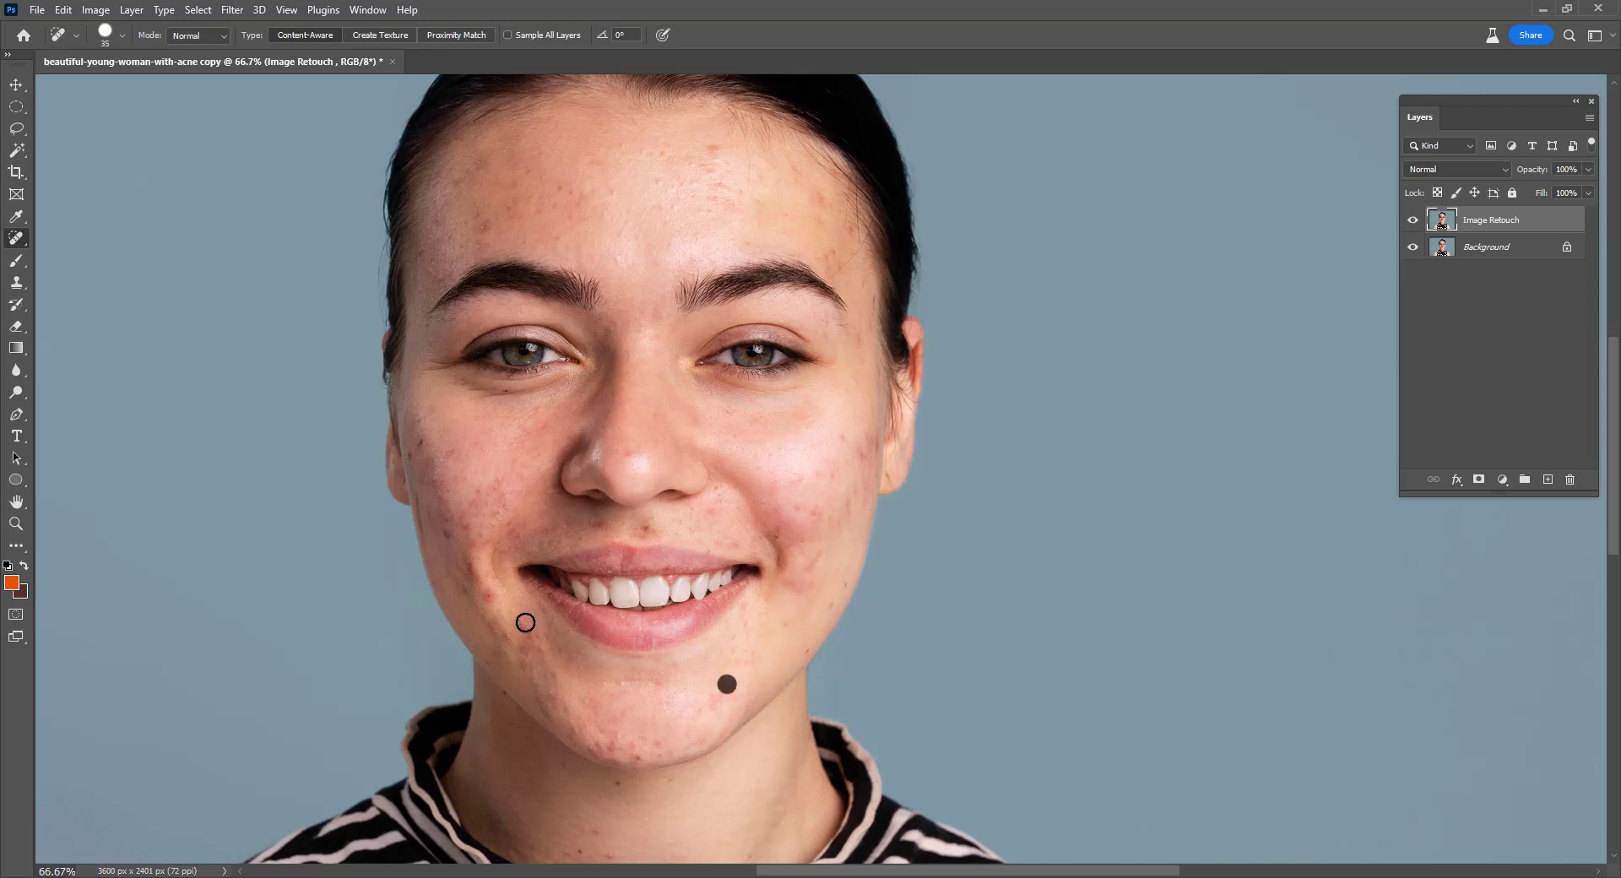
Spot-heal the blemishes on the left cheek, beside the mouth and down the chin.
{"action": "left_click", "coordinate": [485, 595]}
{"action": "left_click", "coordinate": [471, 567]}
{"action": "left_click", "coordinate": [450, 537]}
{"action": "left_click", "coordinate": [448, 454]}
{"action": "left_click", "coordinate": [416, 454]}
{"action": "left_click", "coordinate": [438, 479]}
{"action": "left_click", "coordinate": [520, 621]}
{"action": "left_click", "coordinate": [556, 669]}
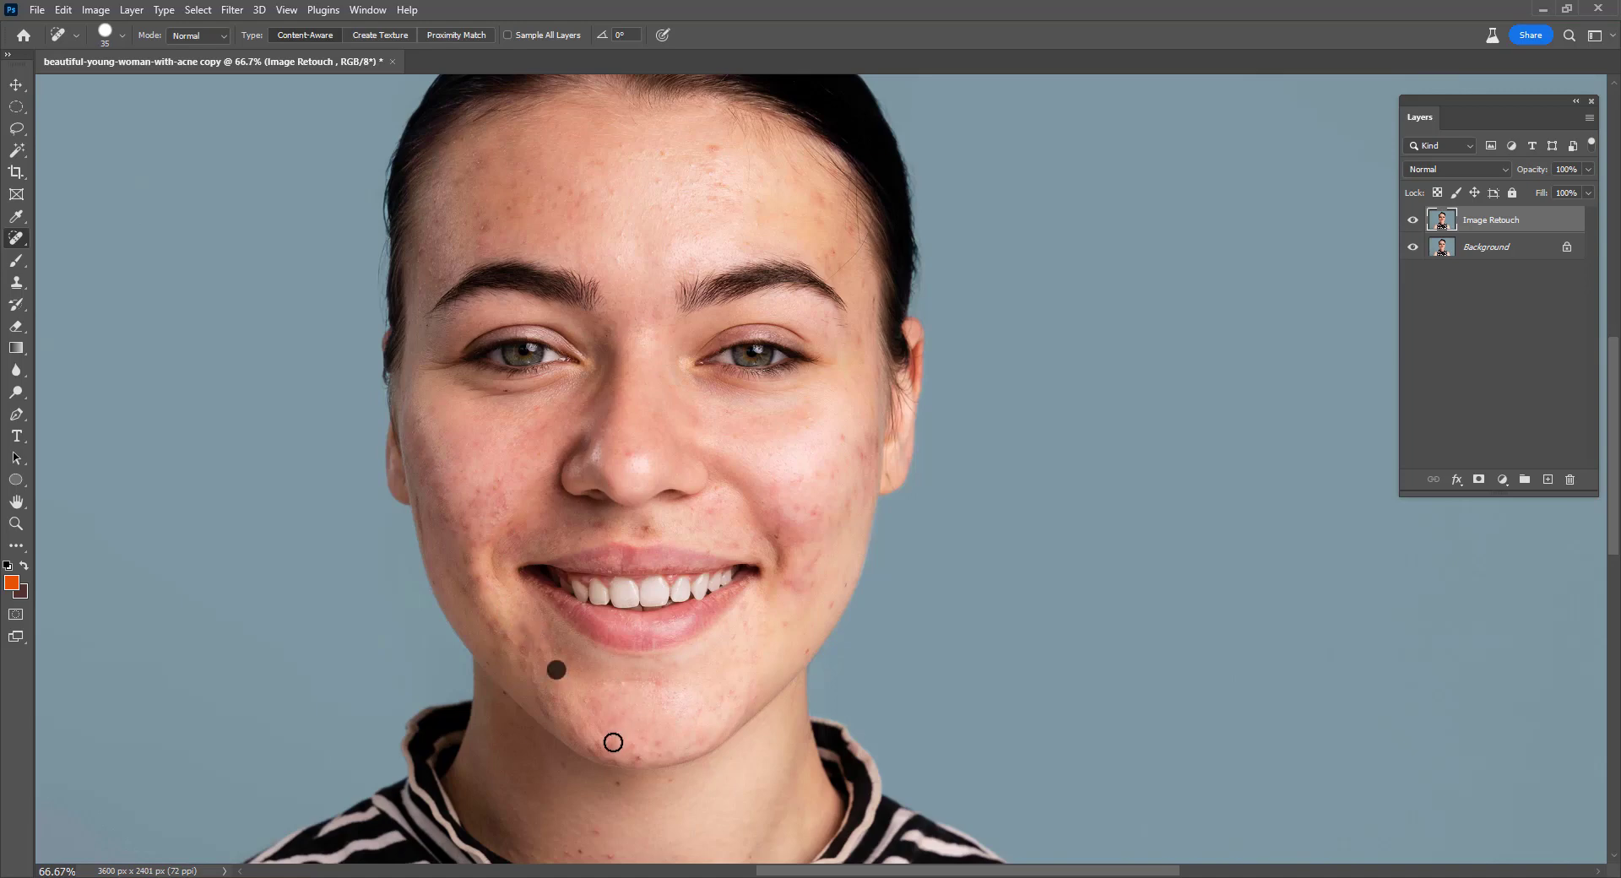
{"action": "left_click", "coordinate": [613, 742]}
{"action": "left_click", "coordinate": [615, 786]}
Spot-heal the blemishes above the upper lip, on the nose and on the forehead.
{"action": "left_click_drag", "start_coordinate": [651, 526], "coordinate": [604, 528]}
{"action": "left_click", "coordinate": [600, 524]}
{"action": "left_click", "coordinate": [630, 452]}
{"action": "left_click", "coordinate": [483, 225]}
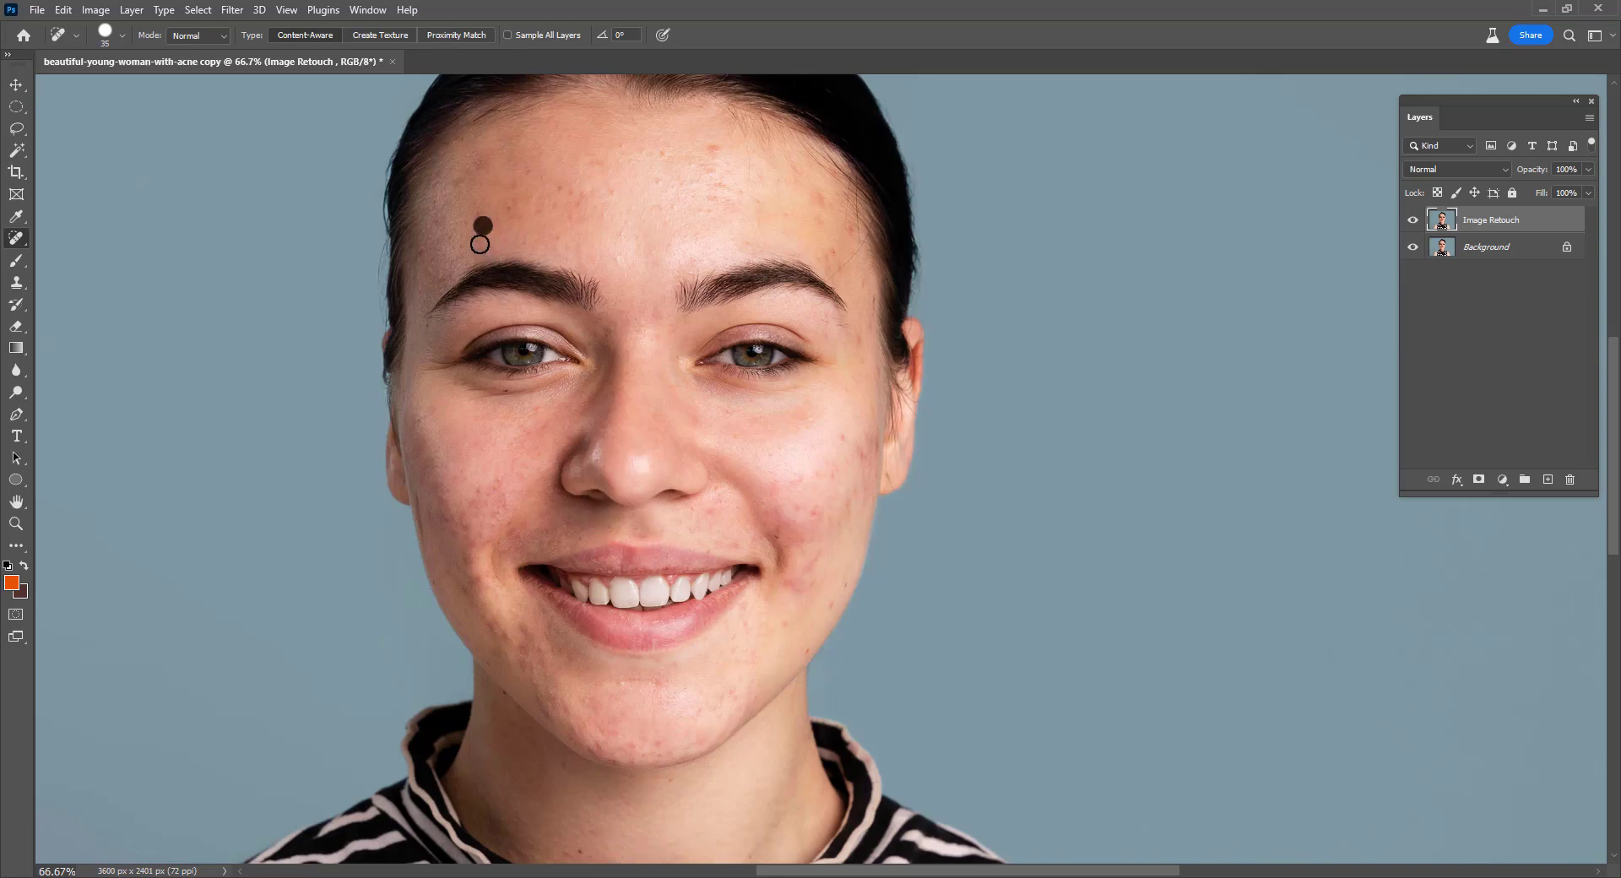
{"action": "left_click", "coordinate": [484, 166]}
Spot-heal the blemish on the neck, then scroll back up to the face.
{"action": "scroll", "coordinate": [564, 519], "scroll_direction": "down", "scroll_amount": 3}
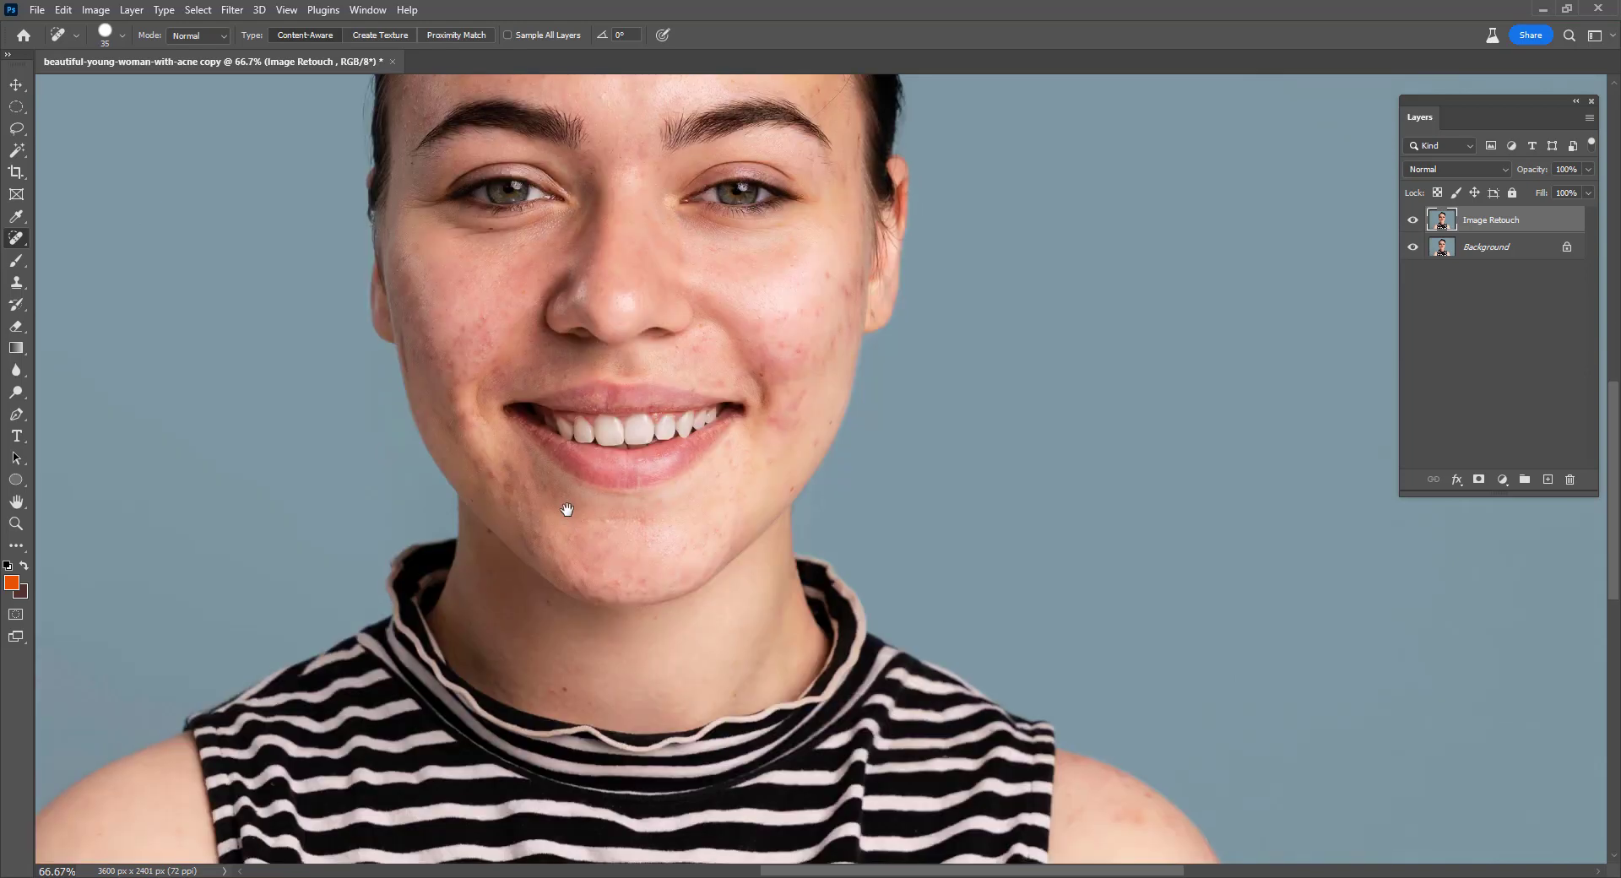
{"action": "scroll", "coordinate": [567, 509], "scroll_direction": "down", "scroll_amount": 1}
{"action": "left_click", "coordinate": [566, 676]}
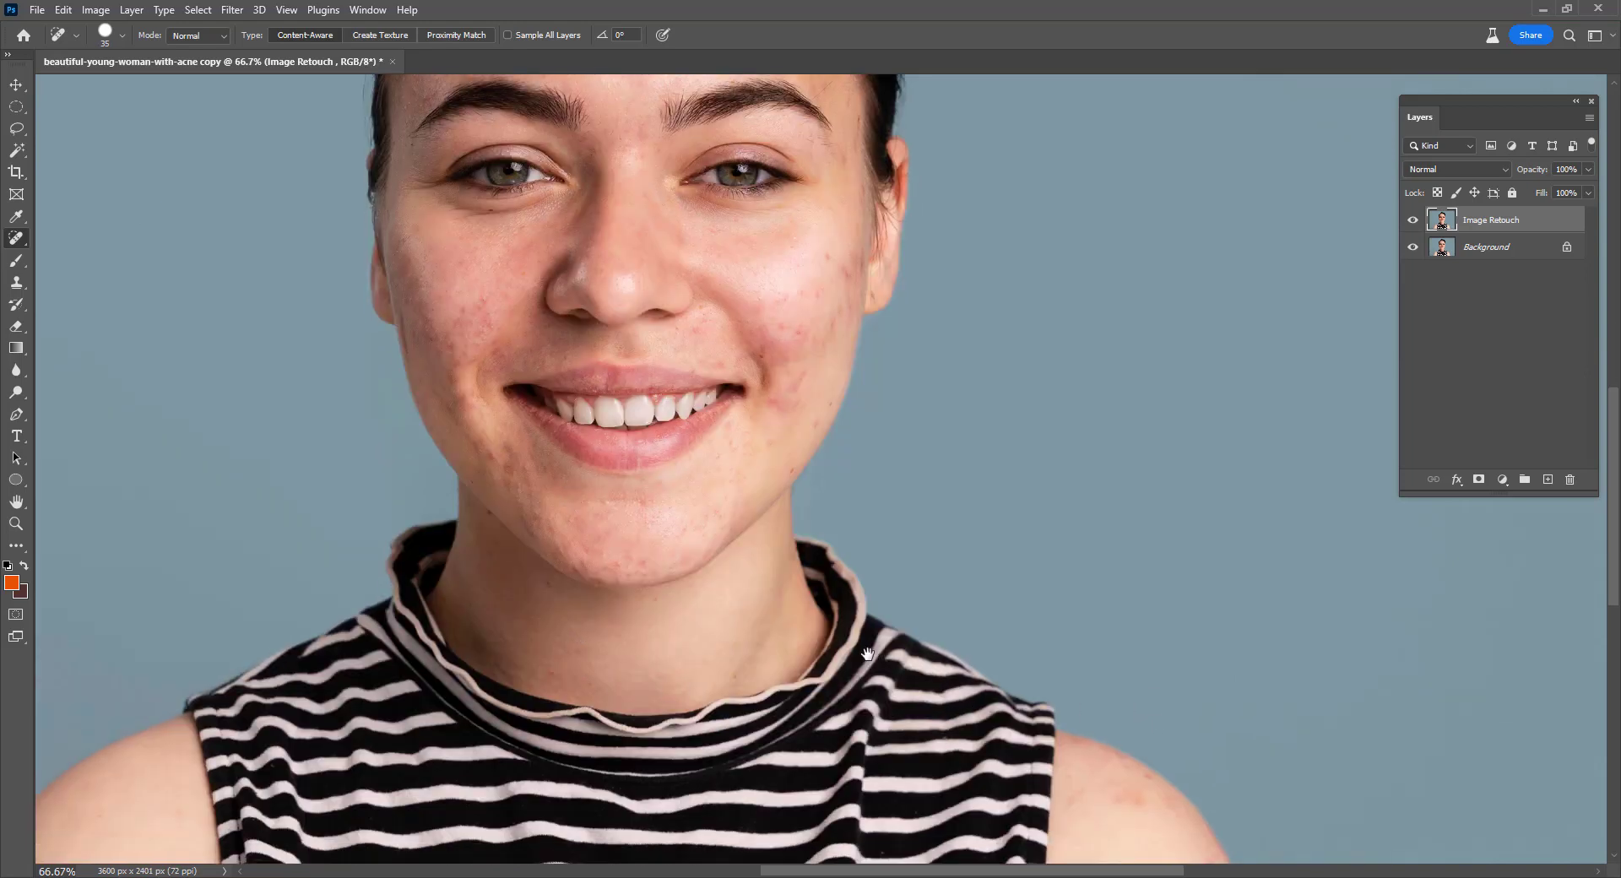
{"action": "scroll", "coordinate": [818, 557], "scroll_direction": "down", "scroll_amount": 2}
{"action": "left_click_drag", "start_coordinate": [857, 669], "coordinate": [874, 698]}
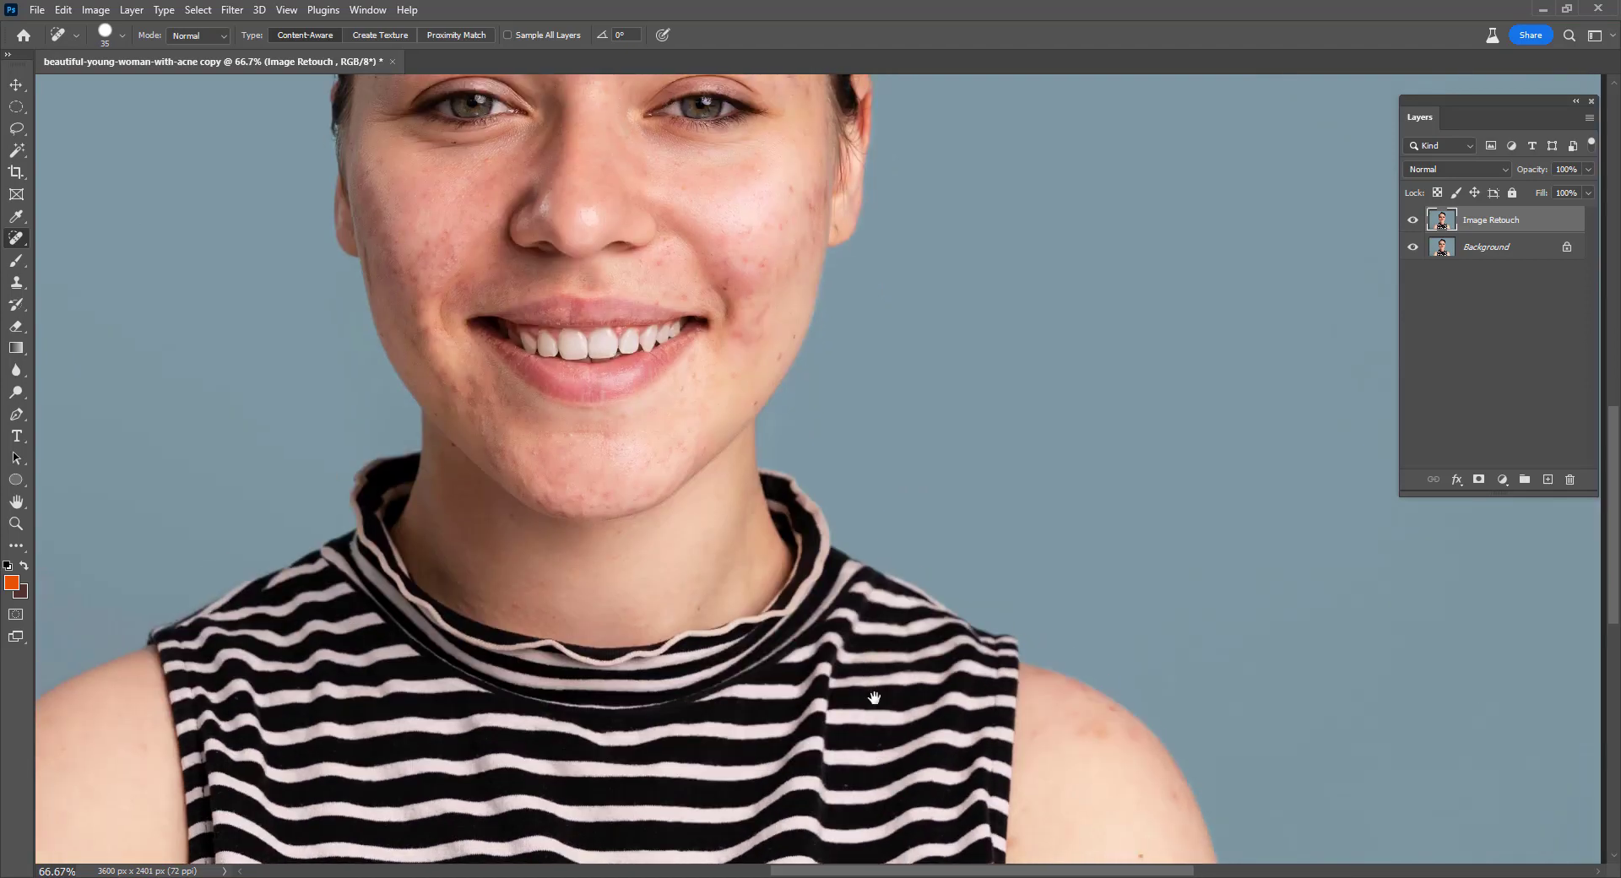
{"action": "scroll", "coordinate": [756, 441], "scroll_direction": "up", "scroll_amount": 2}
{"action": "scroll", "coordinate": [734, 476], "scroll_direction": "up", "scroll_amount": 1}
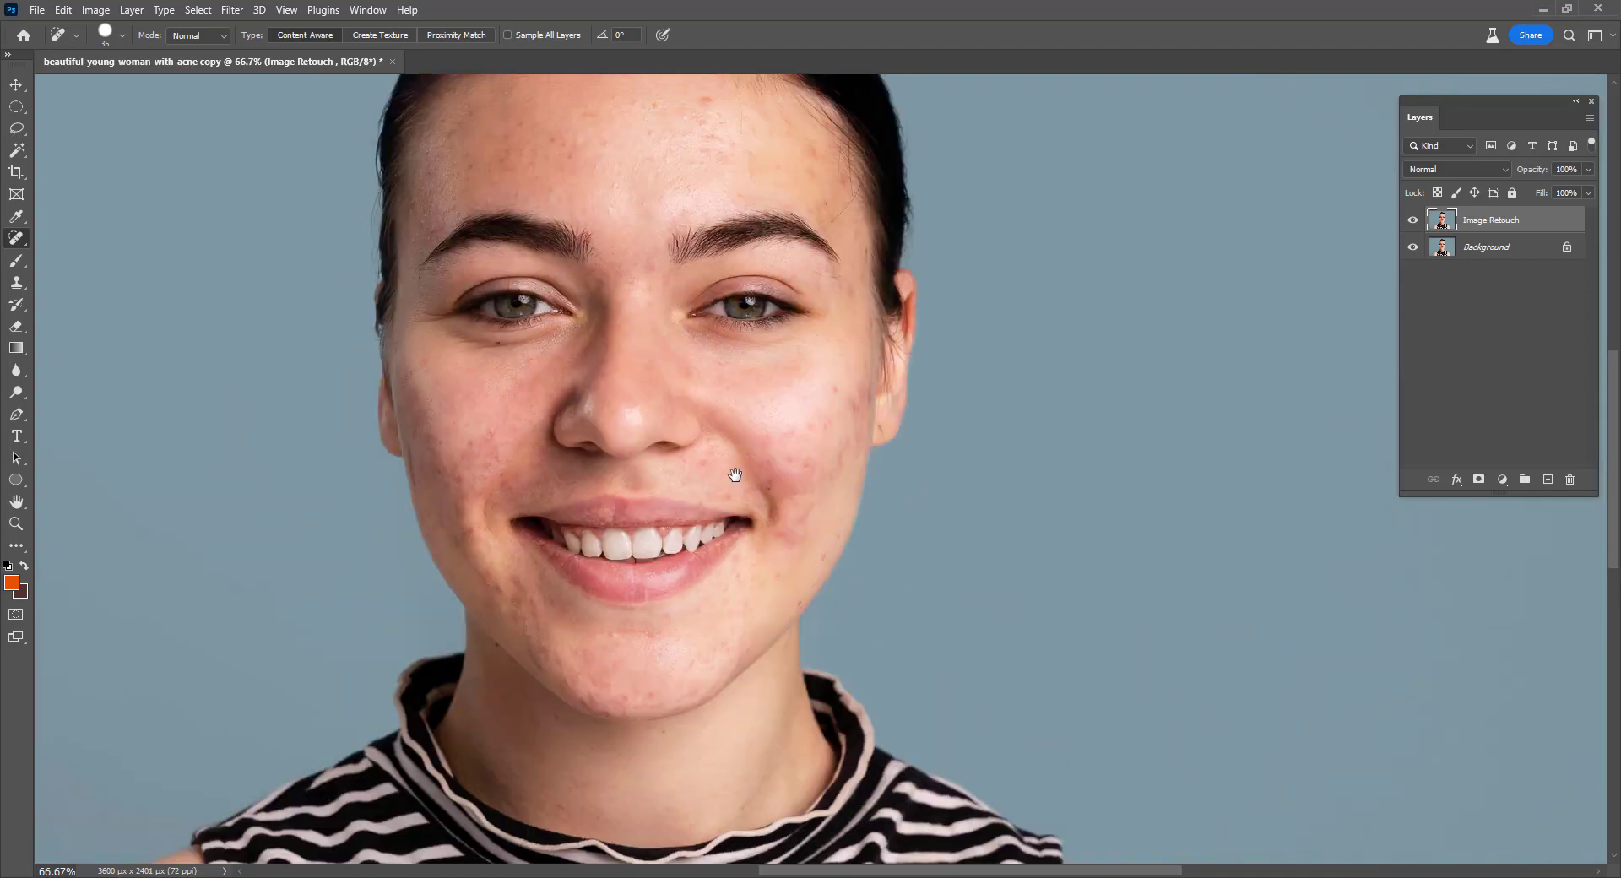
{"action": "scroll", "coordinate": [734, 477], "scroll_direction": "up", "scroll_amount": 1}
{"action": "scroll", "coordinate": [738, 483], "scroll_direction": "up", "scroll_amount": 1}
{"action": "scroll", "coordinate": [740, 489], "scroll_direction": "up", "scroll_amount": 1}
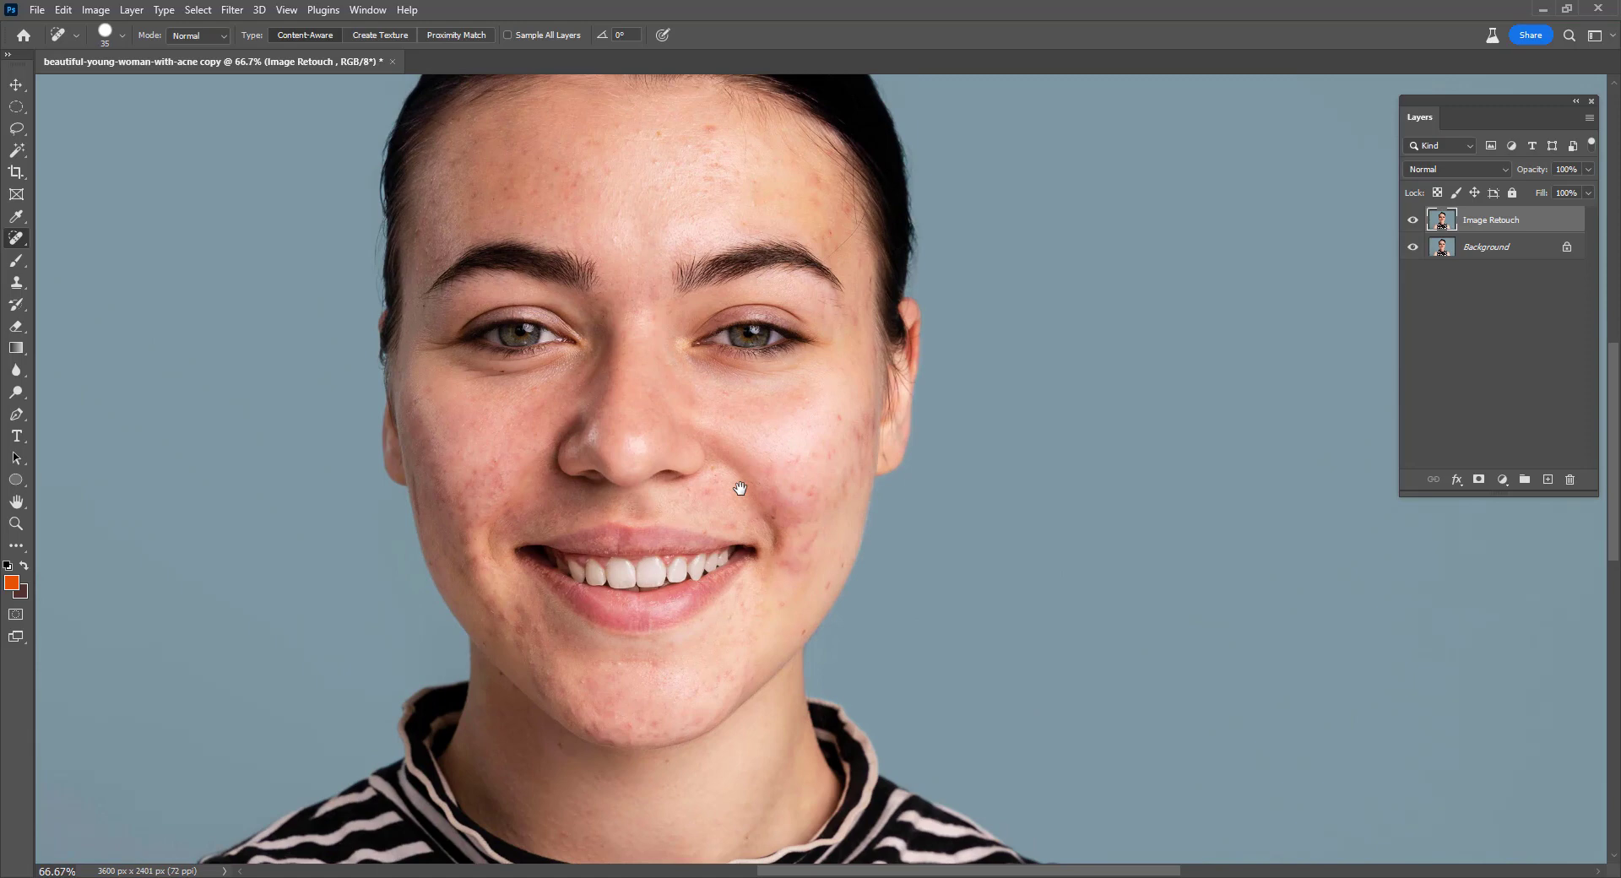
Add a new top layer holding a stamped merged copy of all visible layers.
{"action": "key", "text": "v"}
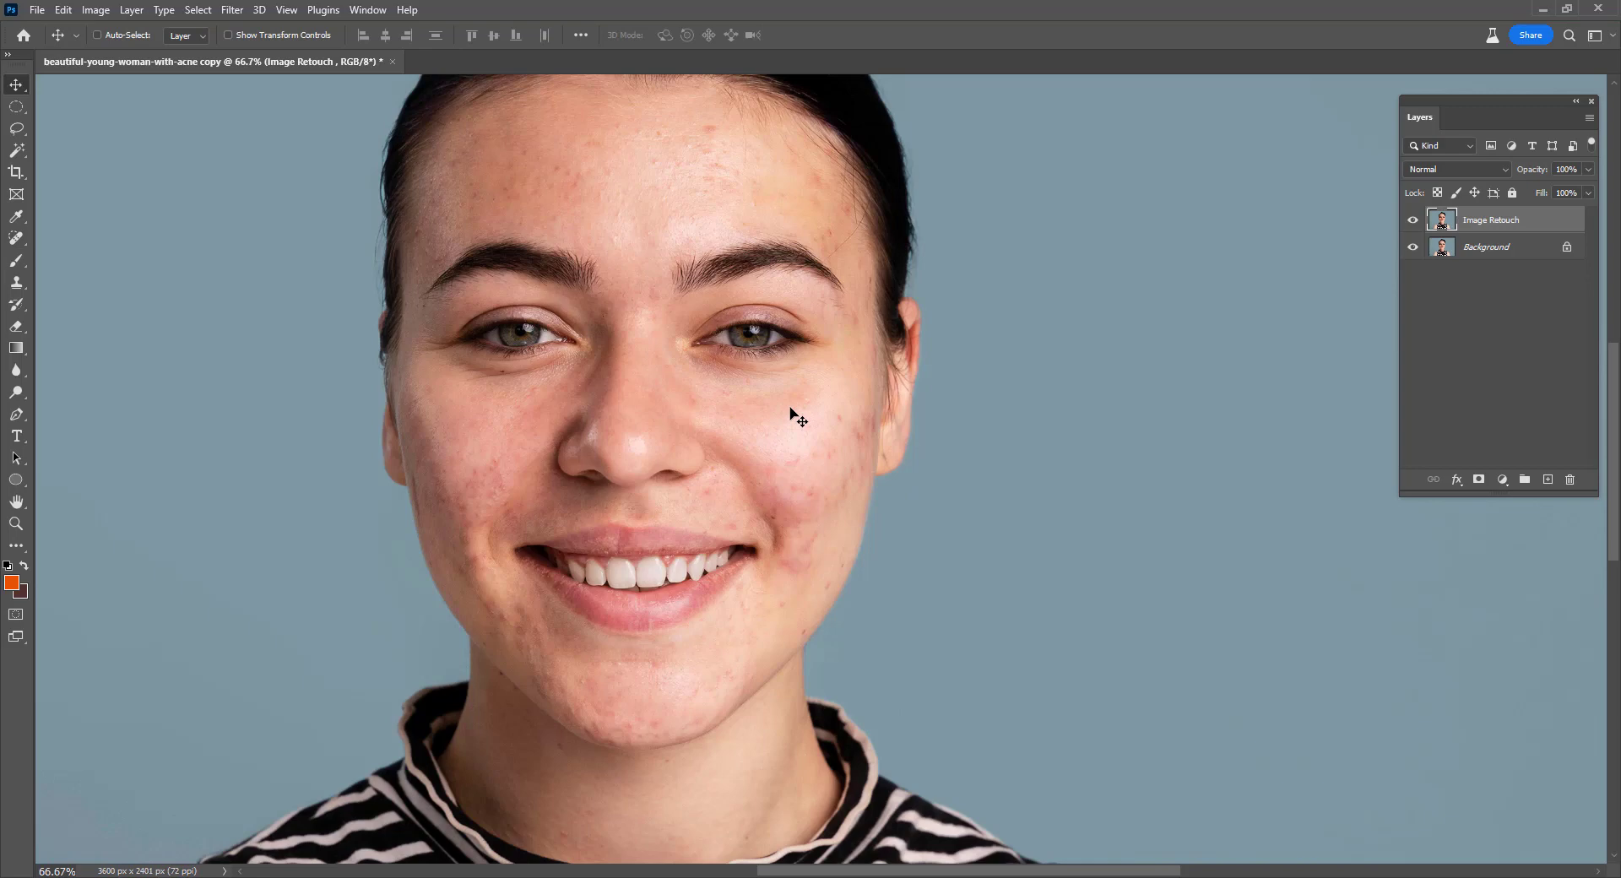
{"action": "key", "text": "ctrl"}
{"action": "key", "text": "ctrl"}
{"action": "key", "text": "ctrl+shift+alt+n"}
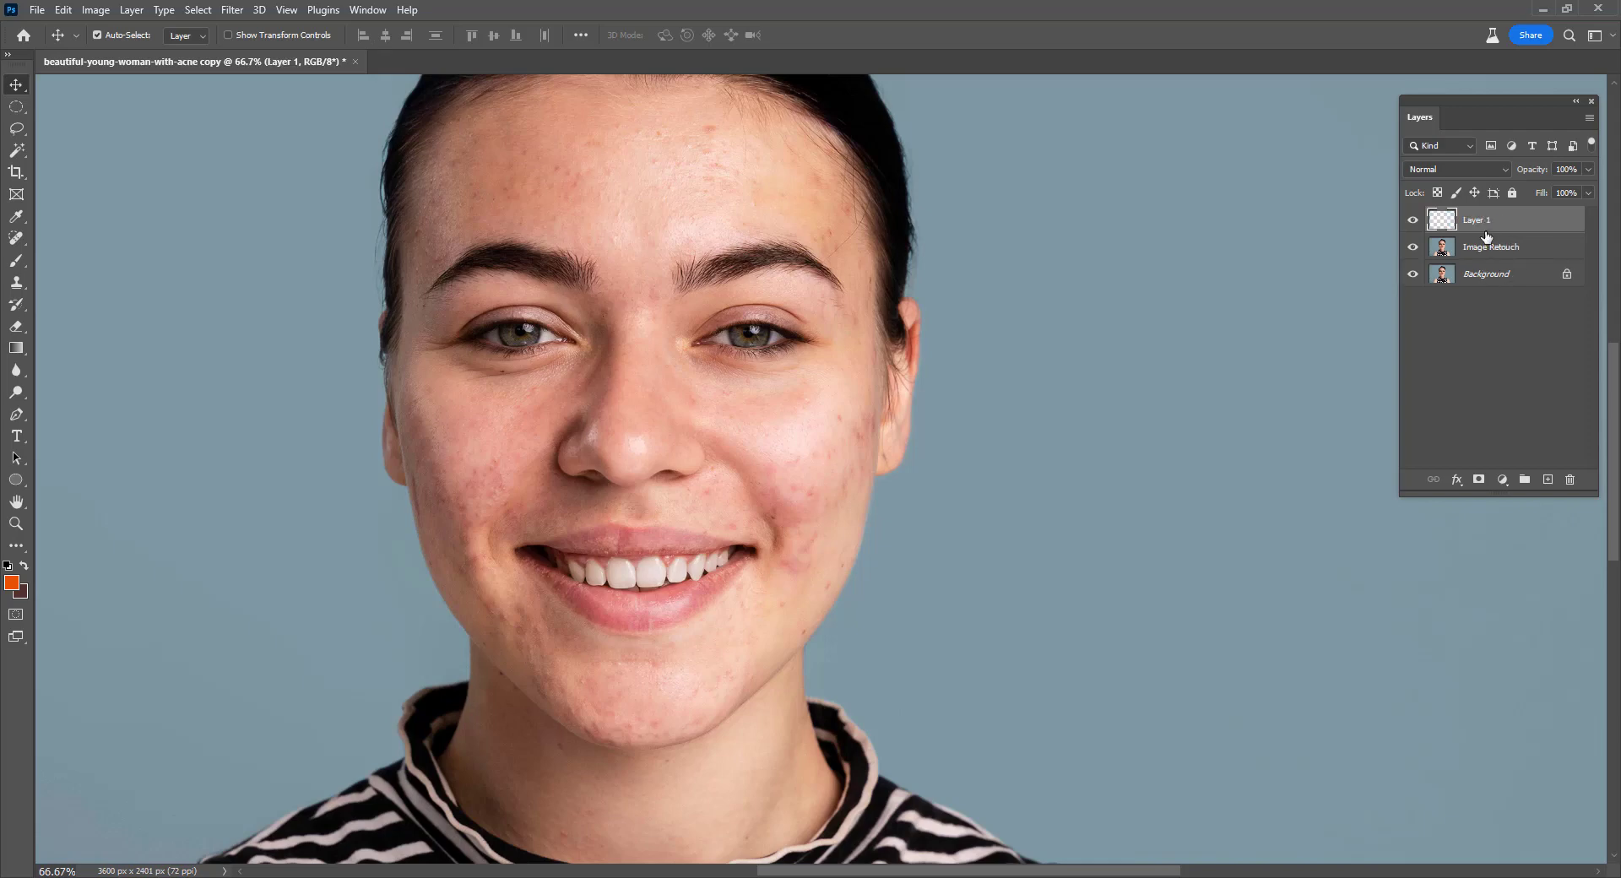
{"action": "key", "text": "ctrl+shift+alt+e"}
Rename the stamped layer to 'next Level retouch' and select it.
{"action": "double_click", "coordinate": [1489, 224]}
{"action": "type", "text": "ouch"}
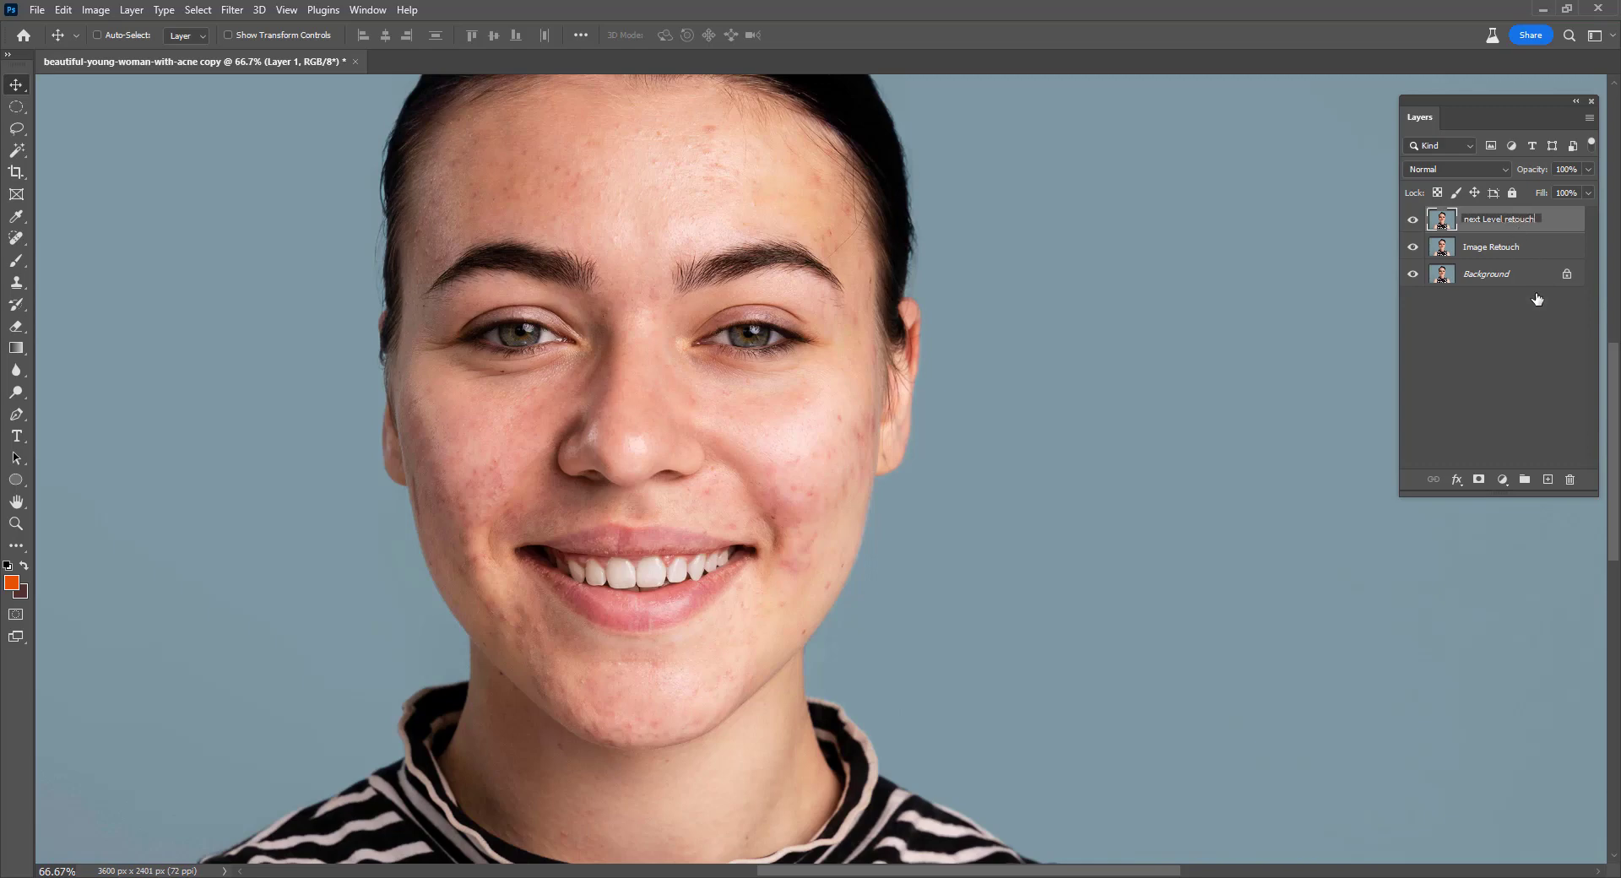
{"action": "left_click", "coordinate": [1538, 301]}
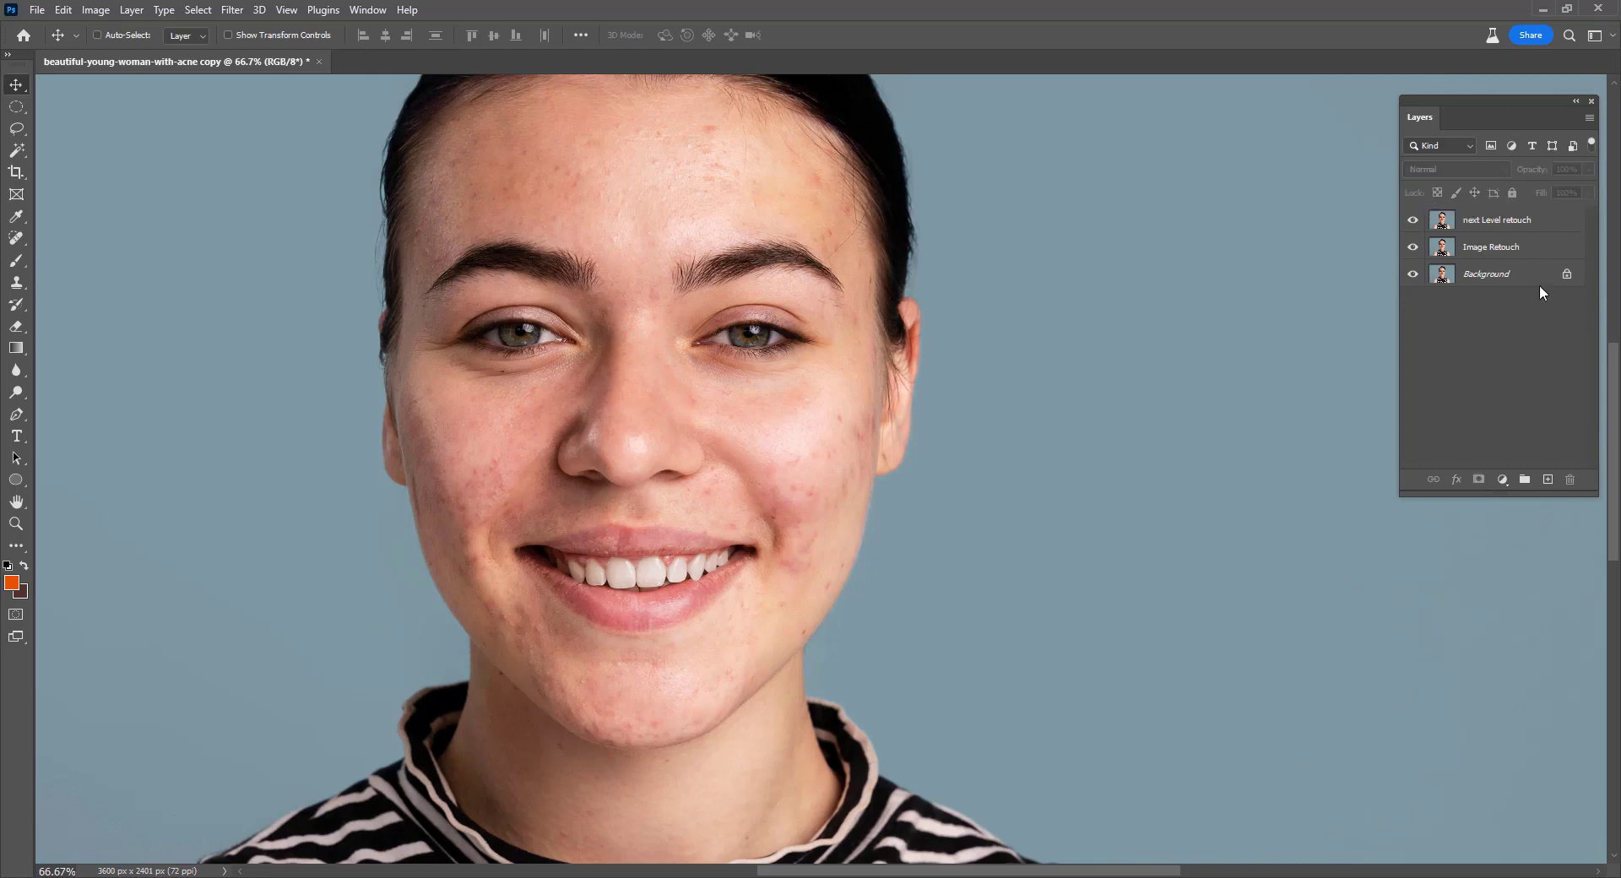
{"action": "left_click", "coordinate": [1510, 222]}
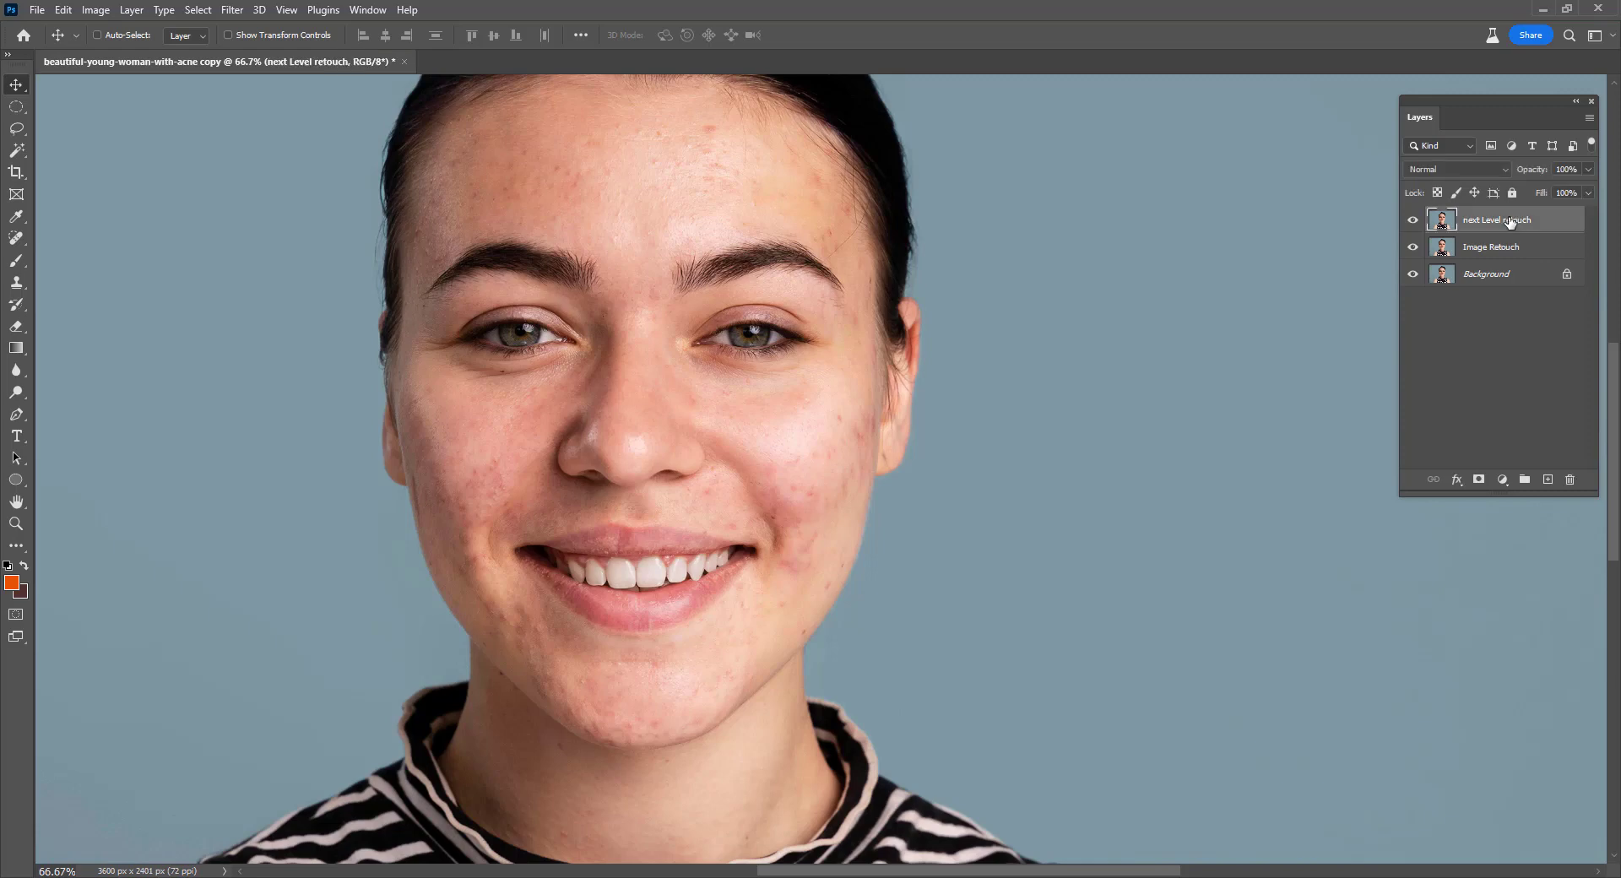
Convert next Level retouch to a smart object with Vivid Light blend mode.
{"action": "right_click", "coordinate": [1509, 222]}
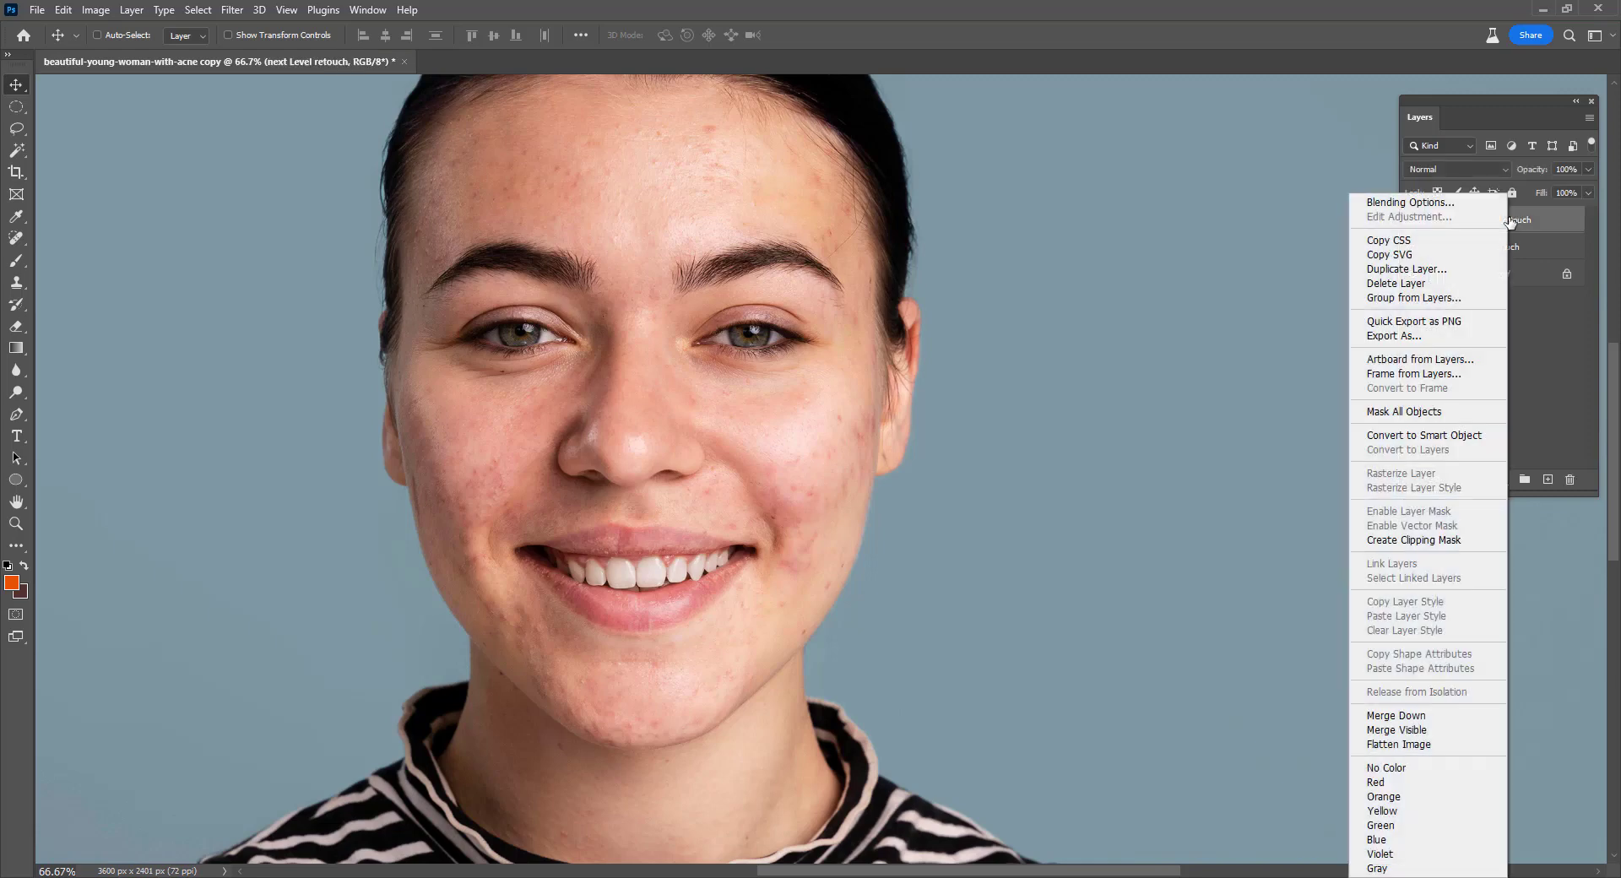
{"action": "left_click", "coordinate": [1431, 436]}
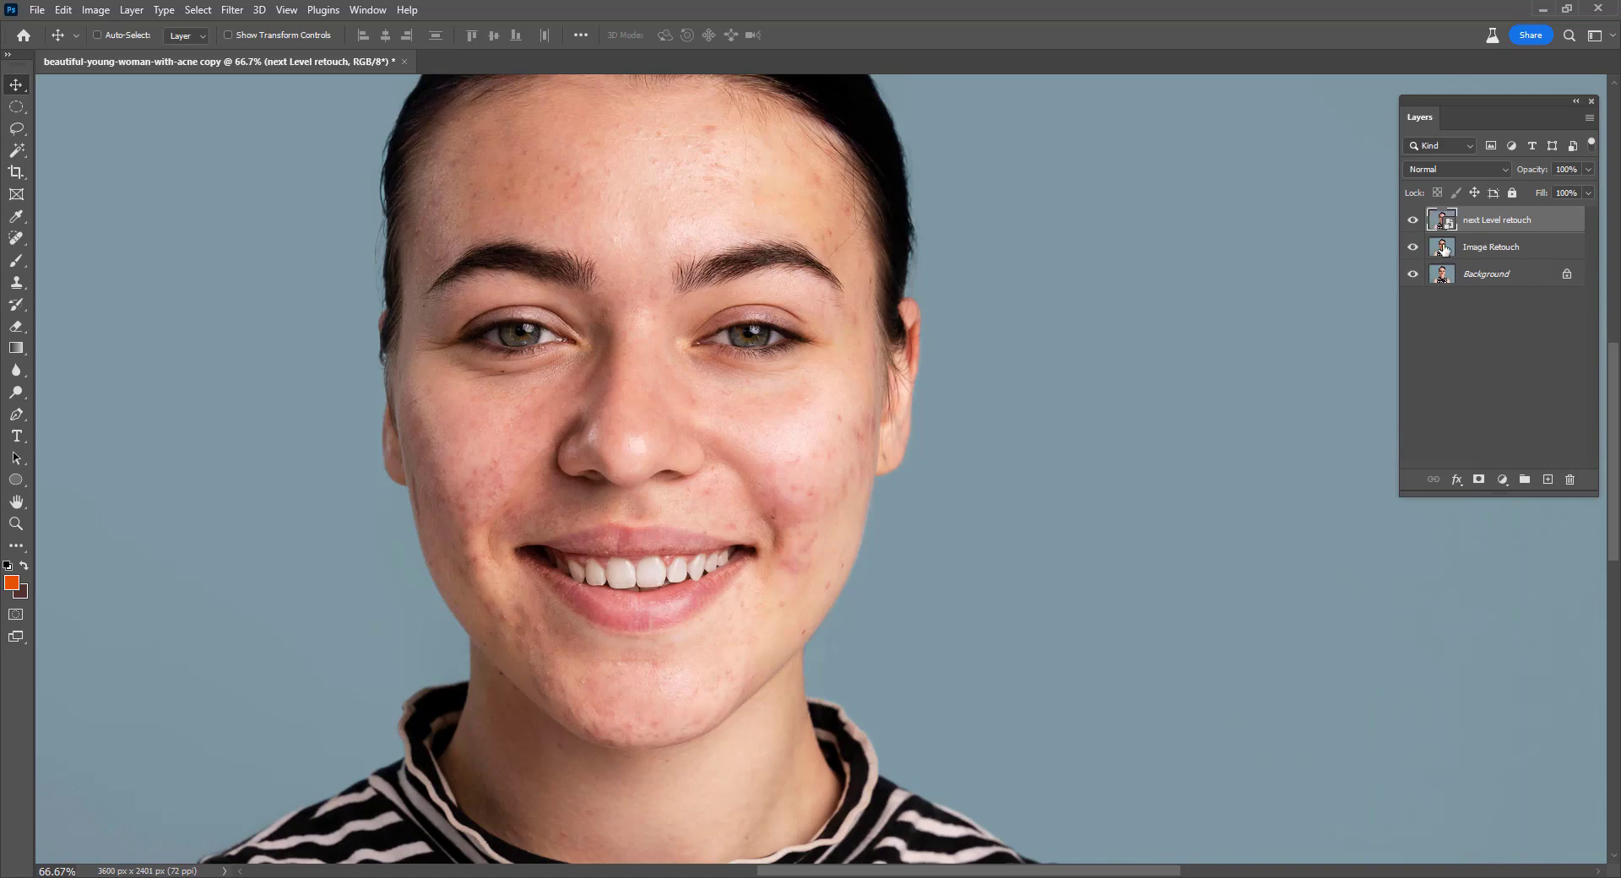
{"action": "left_click", "coordinate": [1443, 168]}
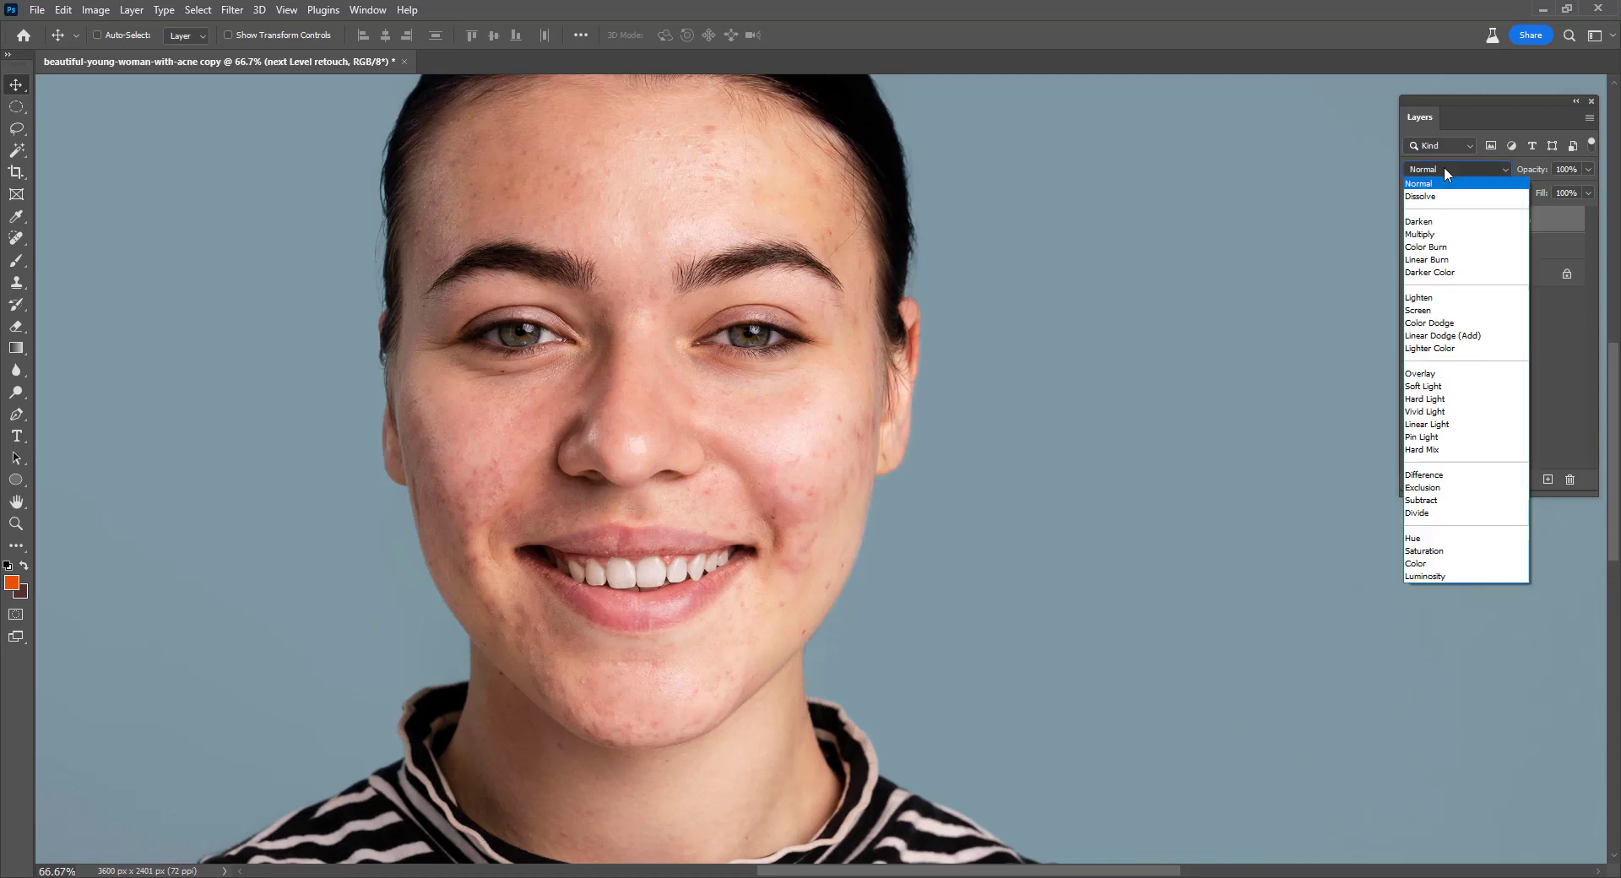
{"action": "left_click", "coordinate": [1424, 412]}
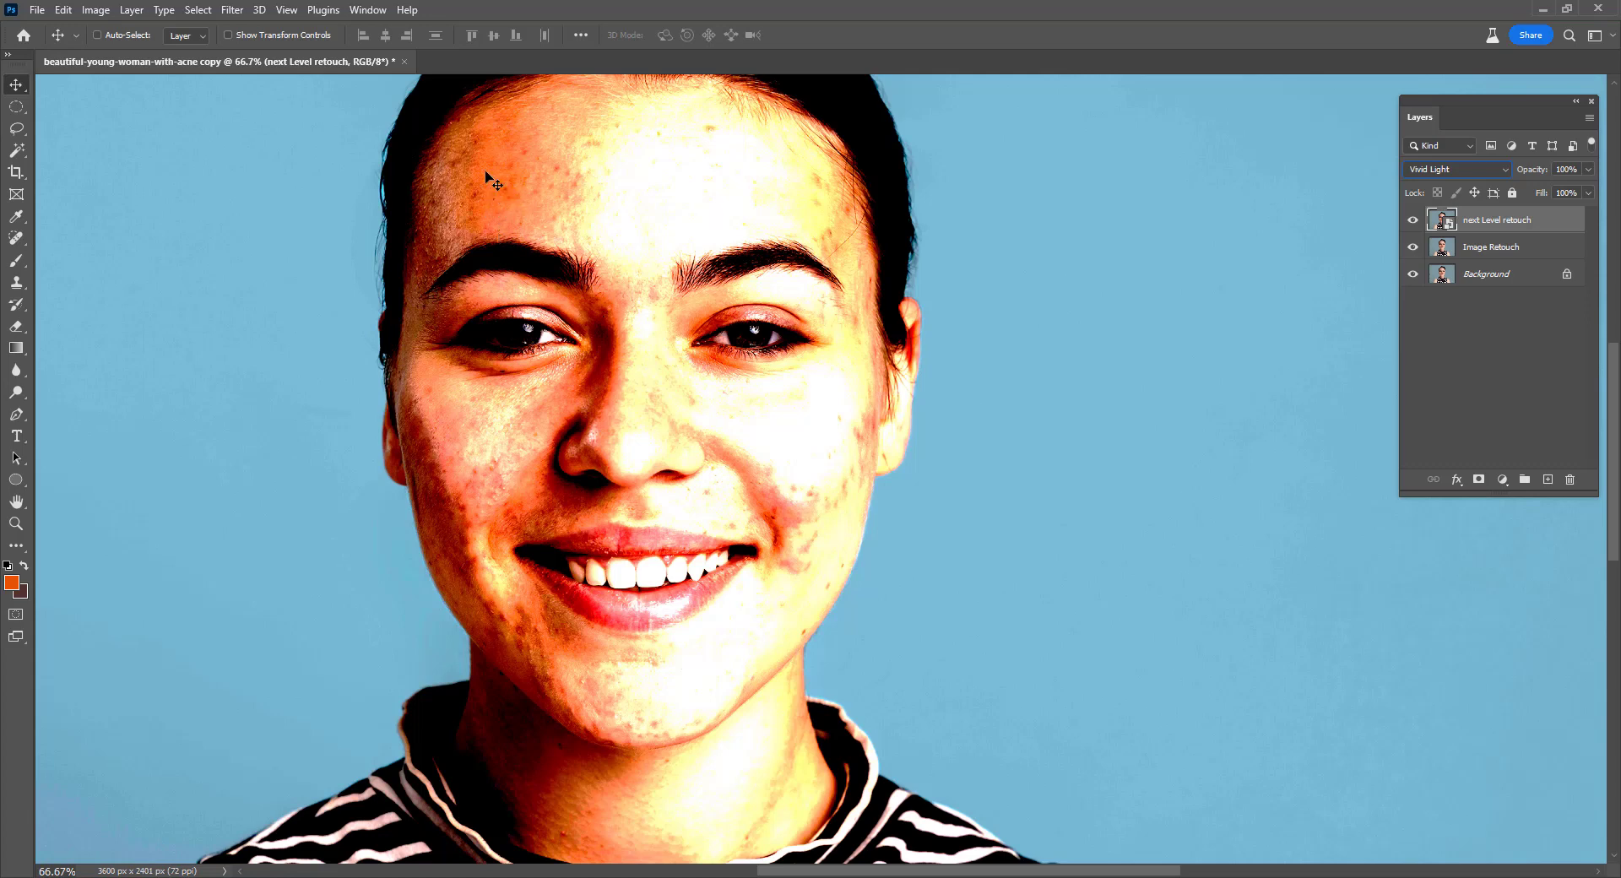
Apply an Invert smart filter and reset colours to default black and white.
{"action": "left_click", "coordinate": [132, 10]}
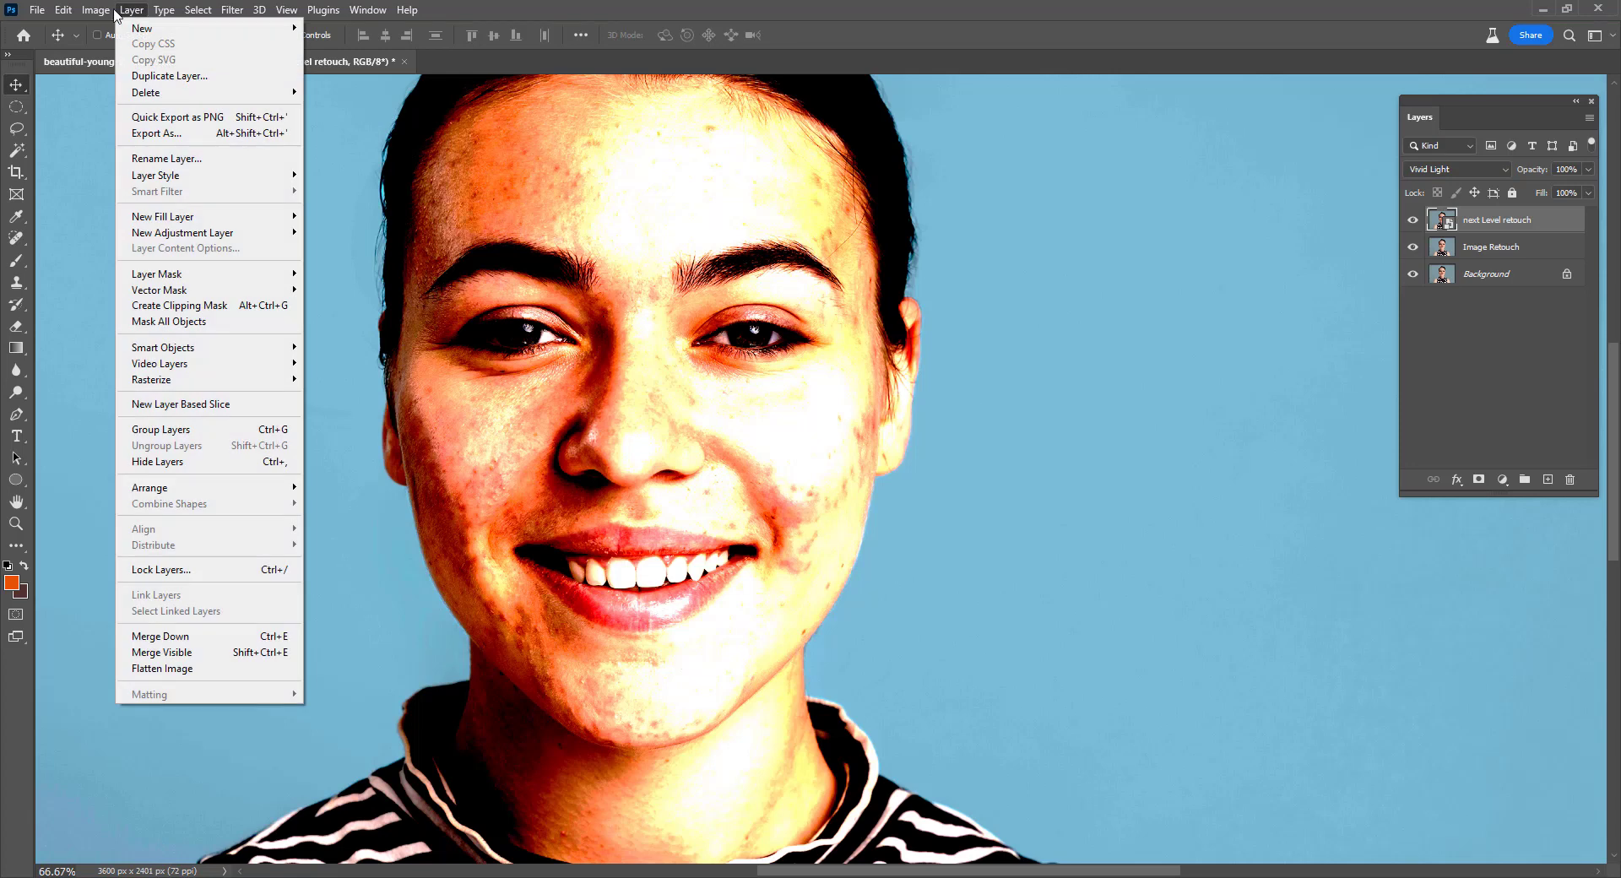
{"action": "mouse_move", "coordinate": [123, 54]}
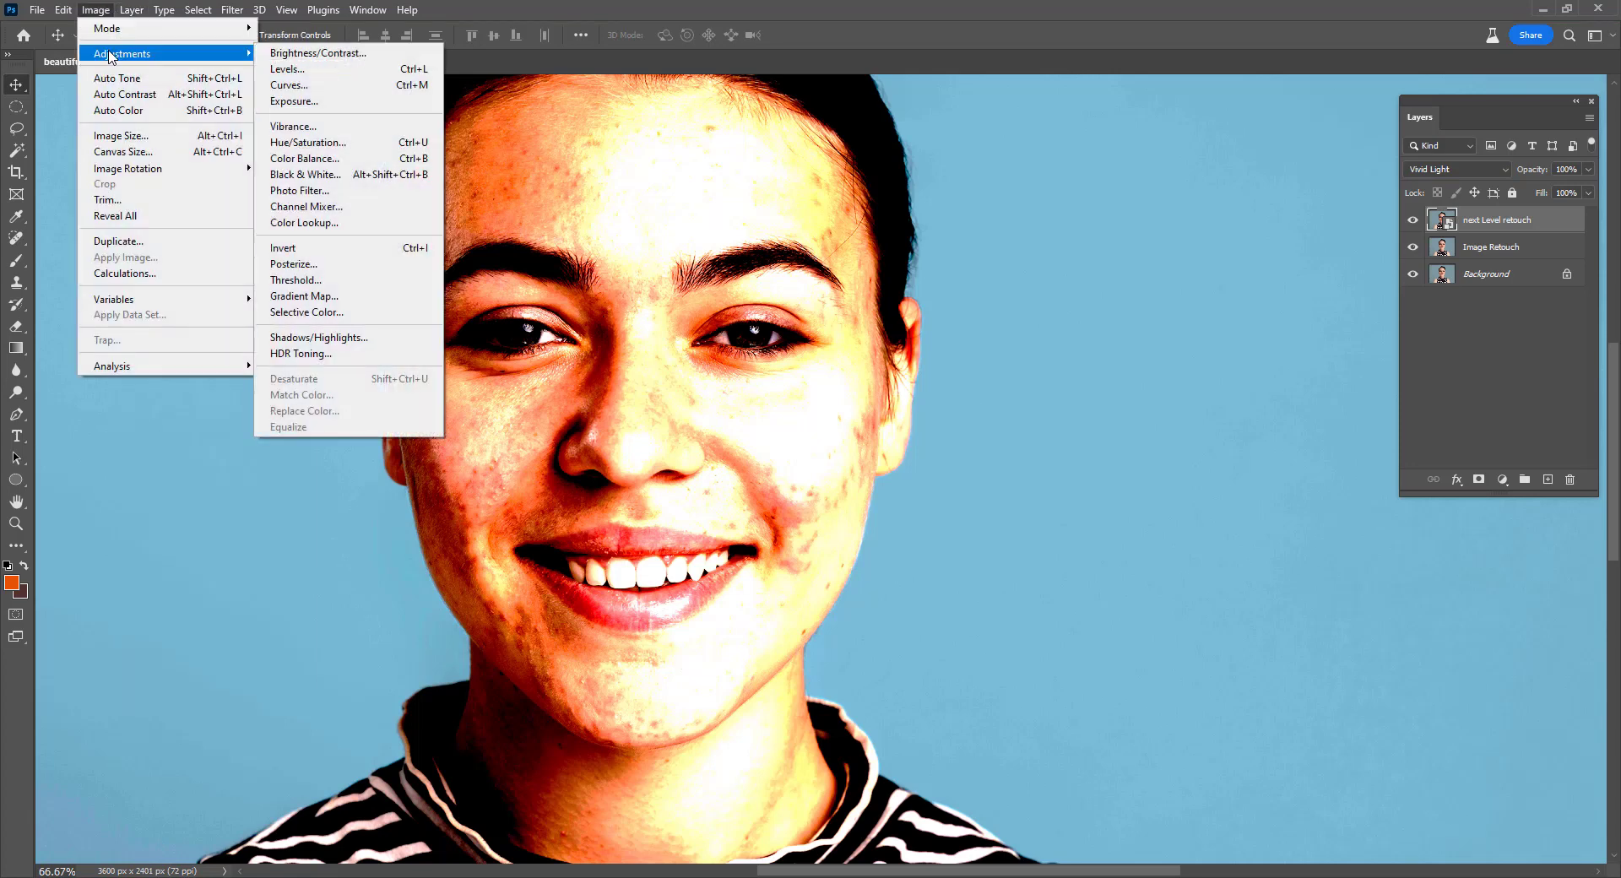
{"action": "left_click", "coordinate": [371, 251]}
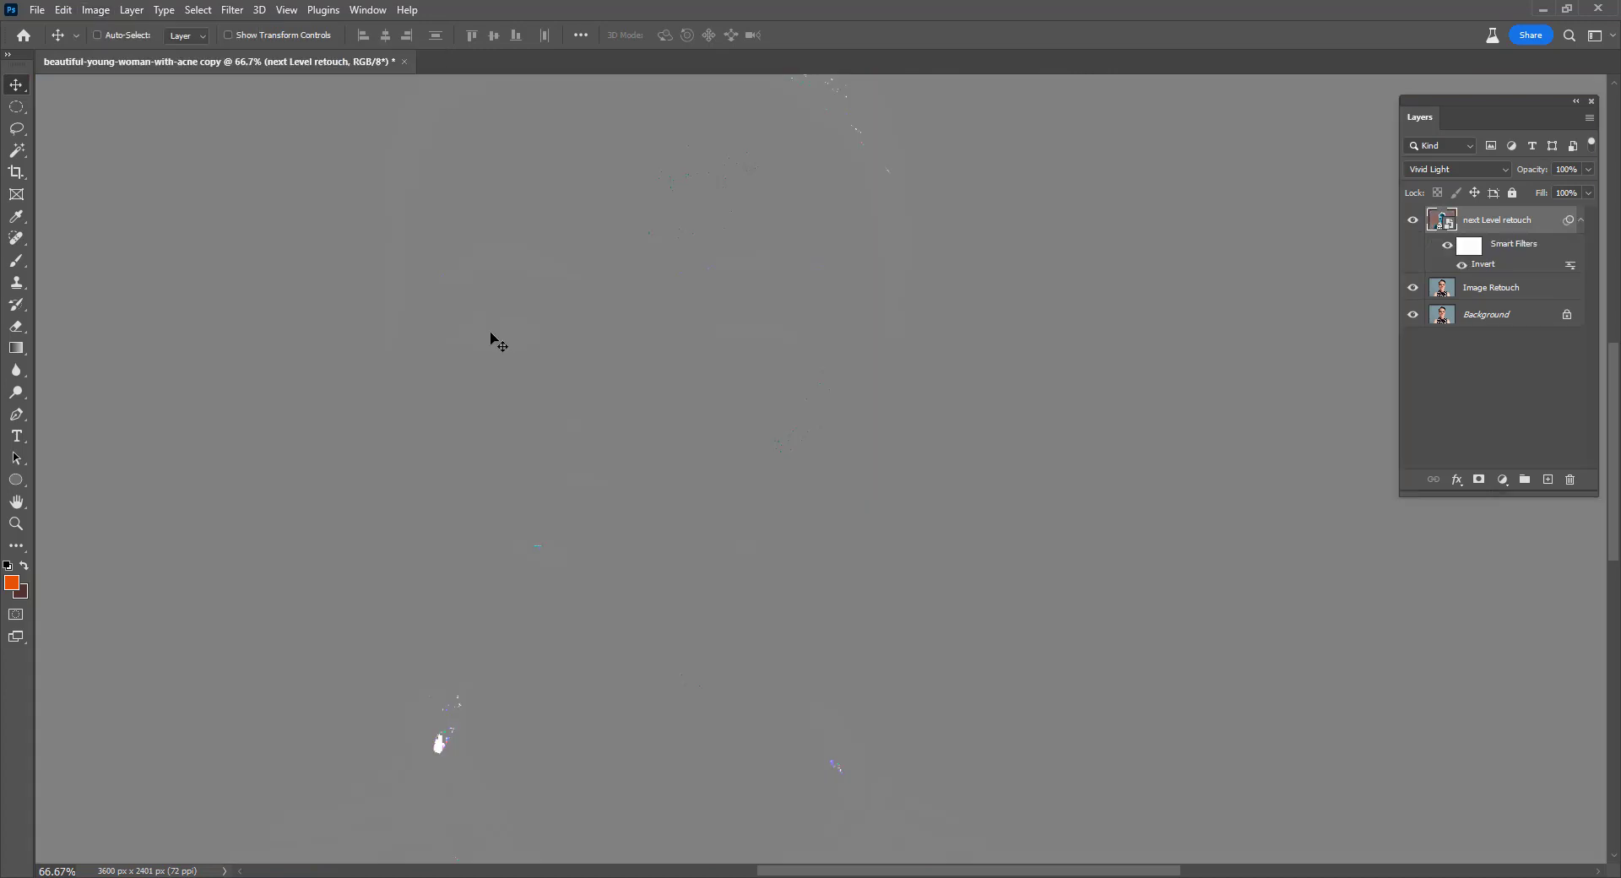
{"action": "left_click", "coordinate": [7, 567]}
Apply a High Pass smart filter with about an 11.1-pixel radius after previewing higher values.
{"action": "left_click", "coordinate": [232, 11]}
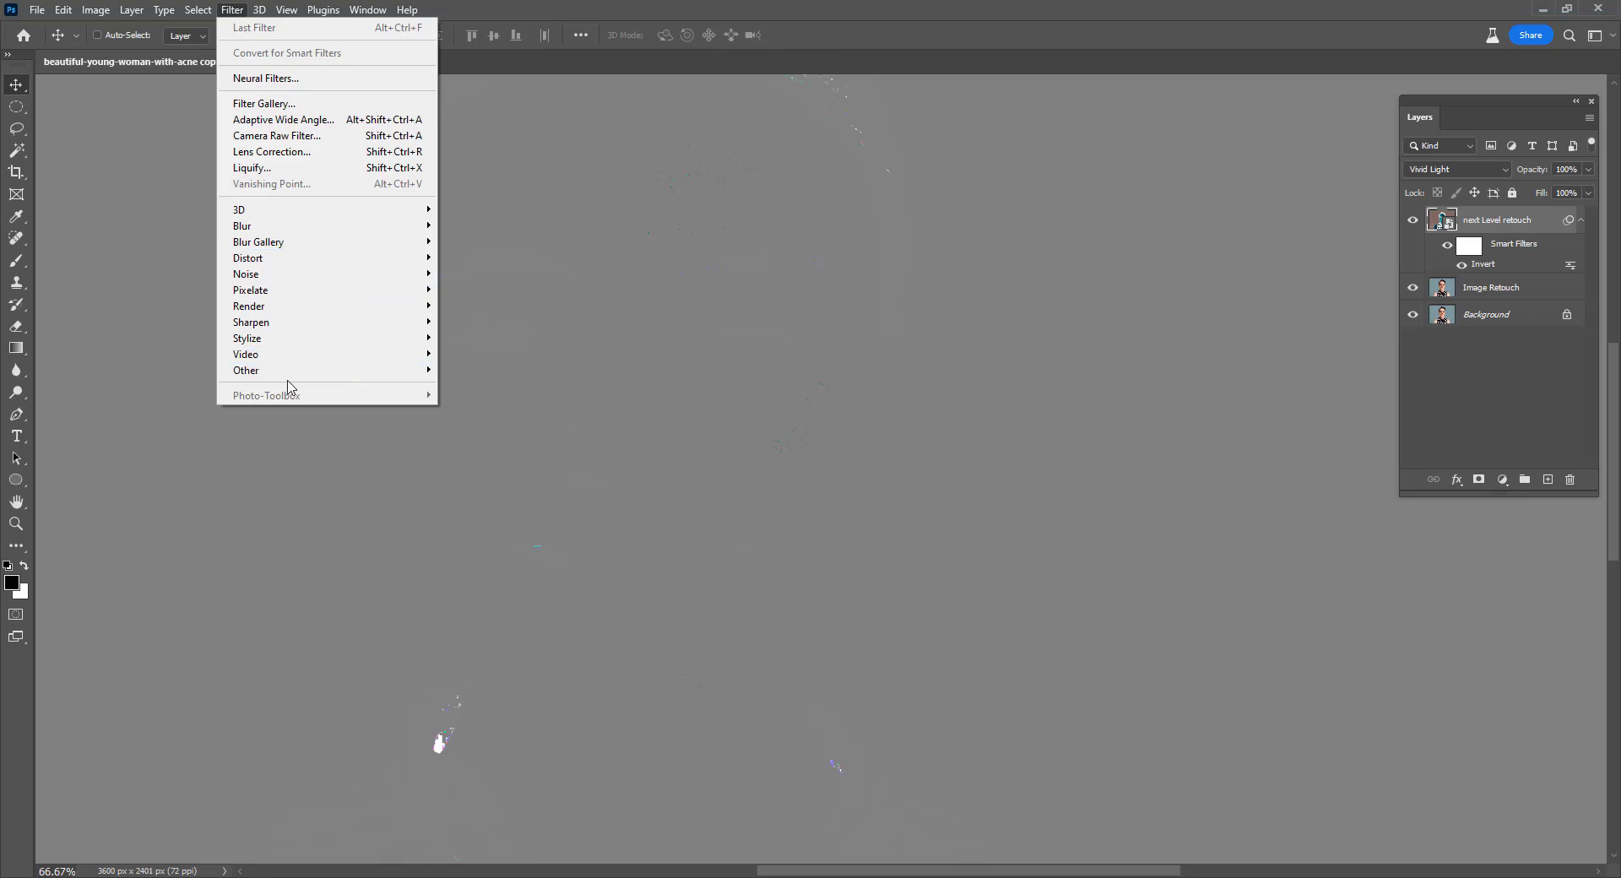
{"action": "mouse_move", "coordinate": [246, 370]}
{"action": "left_click", "coordinate": [486, 386]}
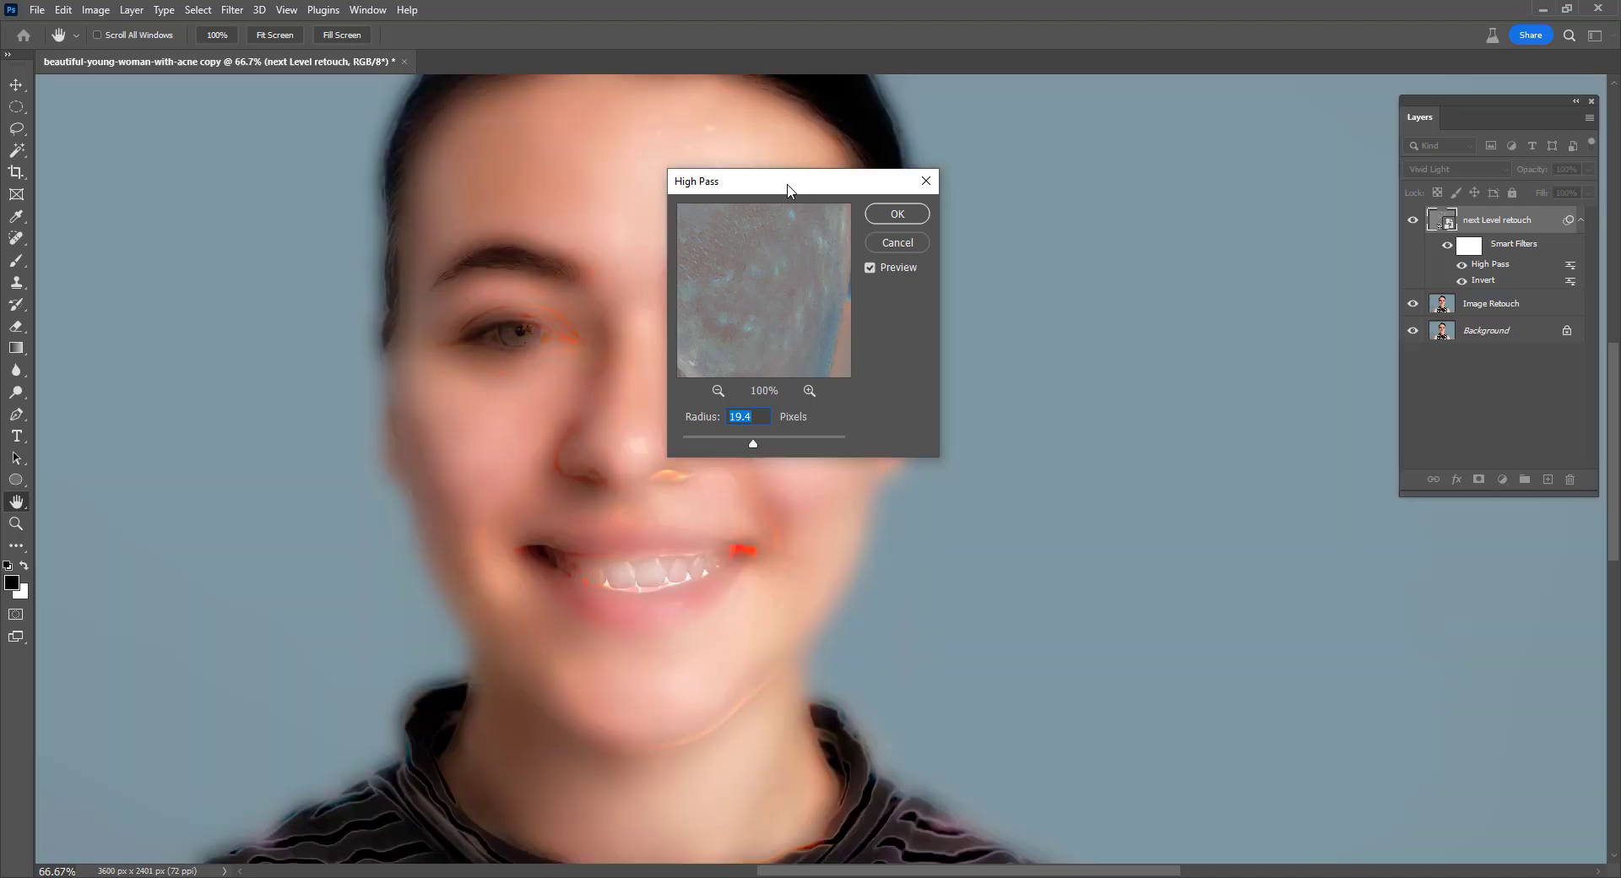
{"action": "mouse_move", "coordinate": [789, 183]}
{"action": "left_mouse_down"}
{"action": "mouse_move", "coordinate": [1124, 201]}
{"action": "mouse_move", "coordinate": [1131, 186]}
{"action": "left_mouse_up"}
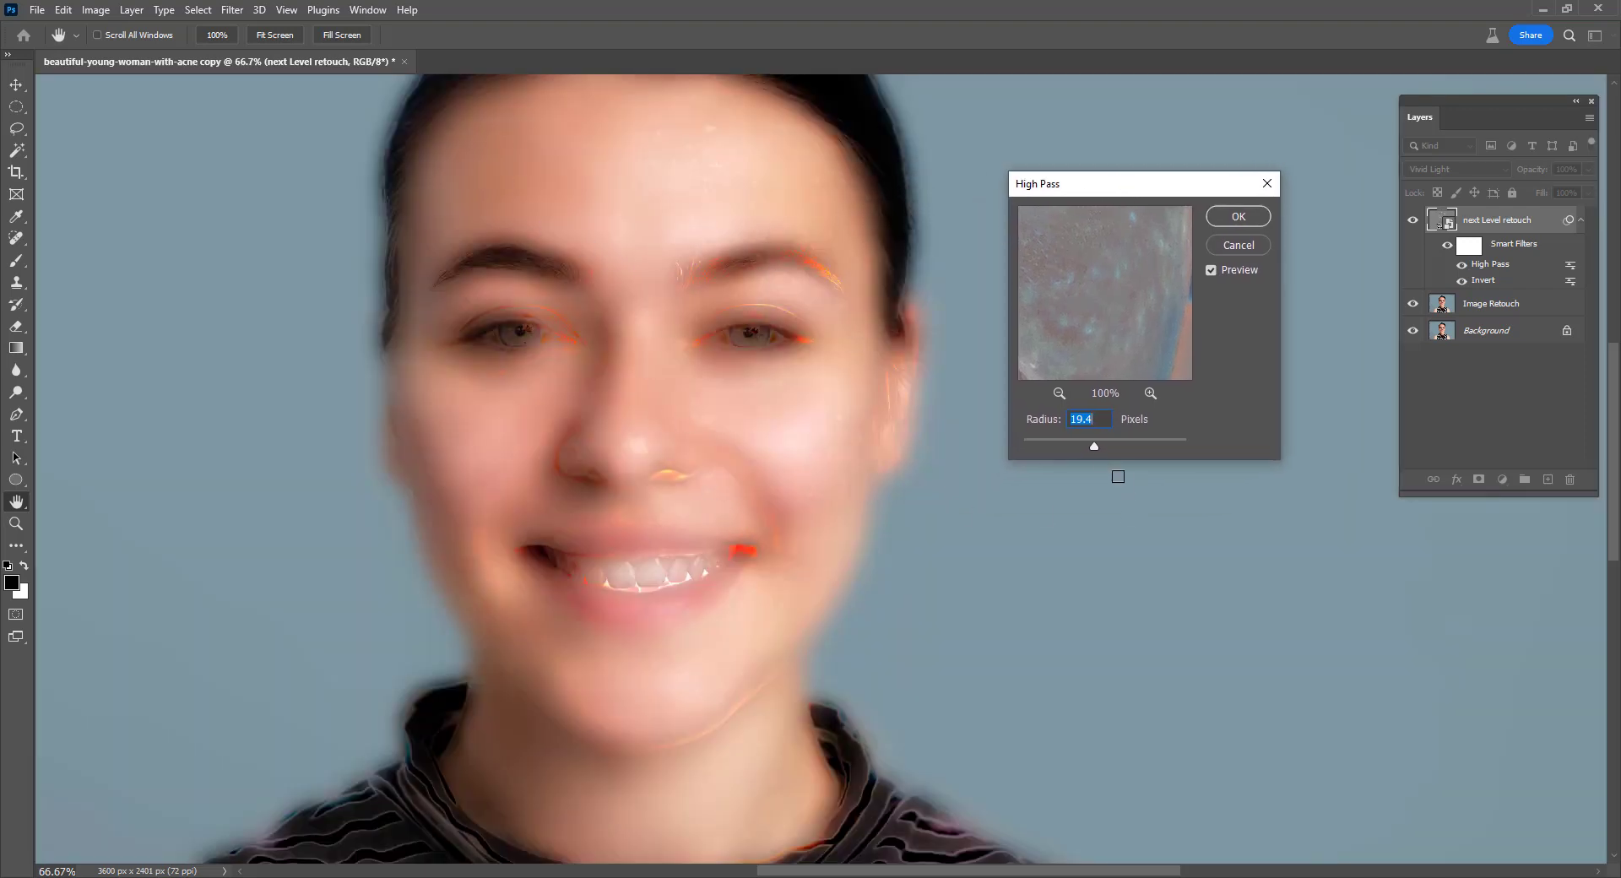
{"action": "left_click_drag", "start_coordinate": [1090, 447], "coordinate": [1025, 448]}
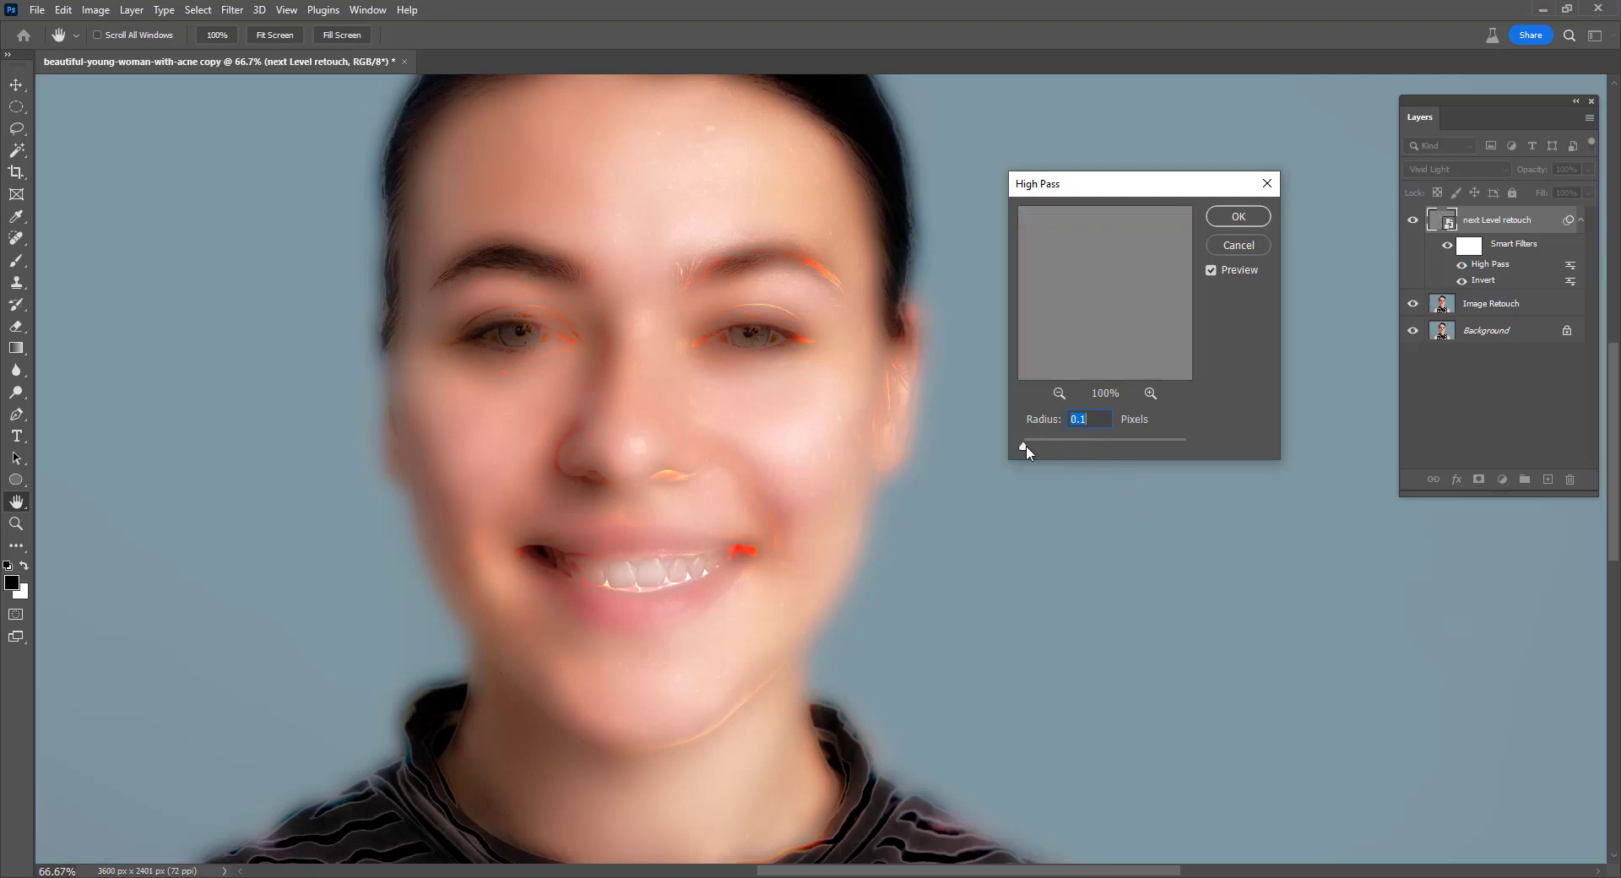
{"action": "left_click_drag", "start_coordinate": [1027, 445], "coordinate": [1052, 445]}
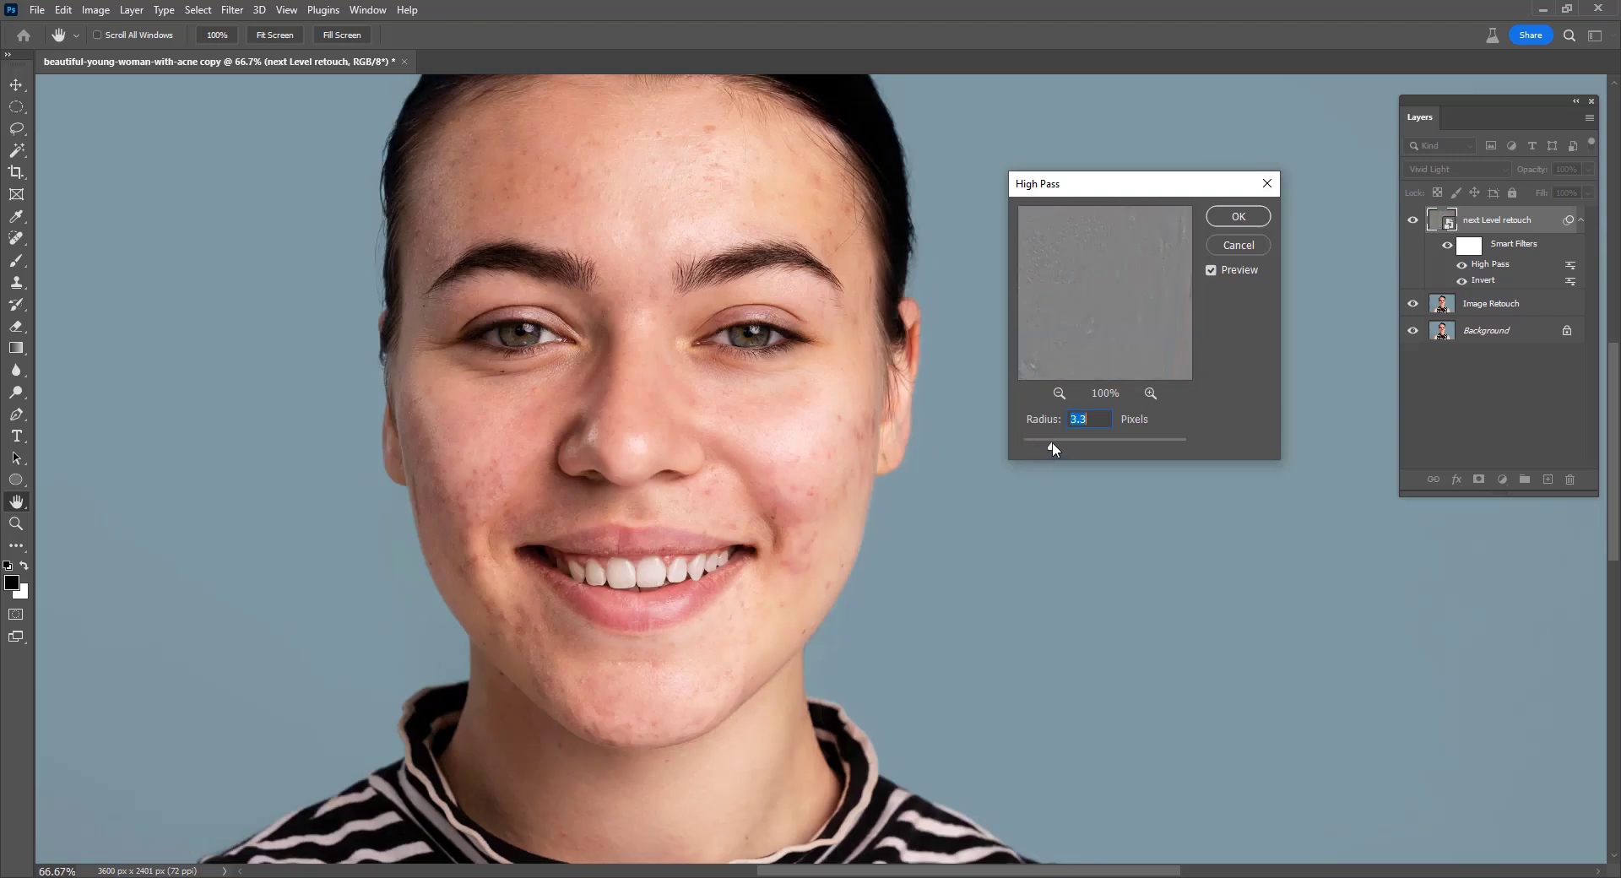
{"action": "left_click", "coordinate": [1063, 446]}
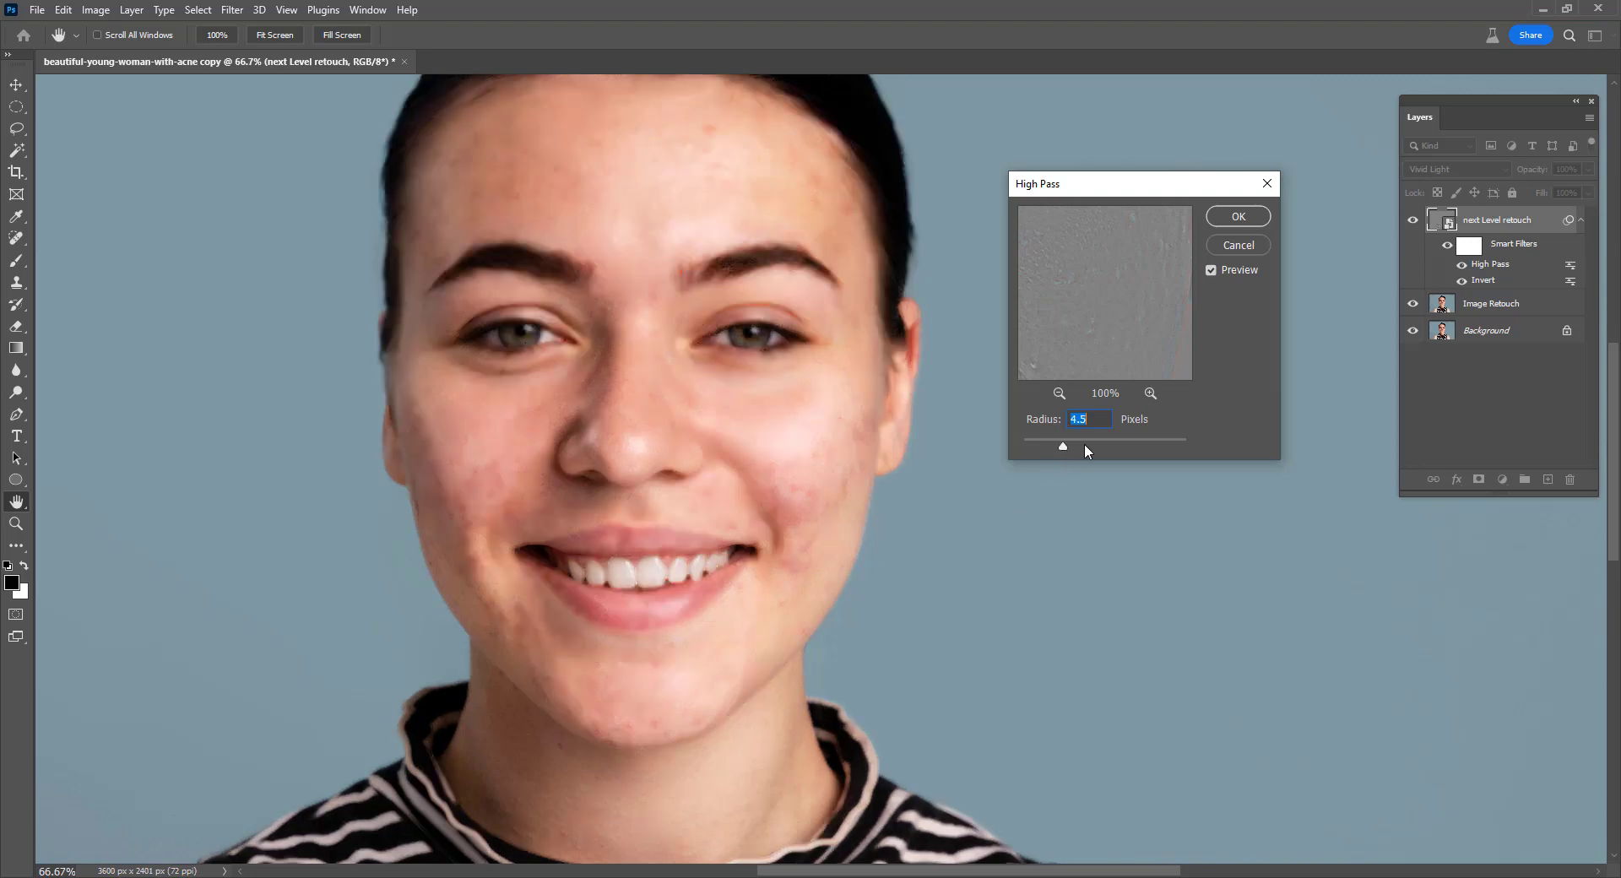
{"action": "left_click", "coordinate": [1087, 446]}
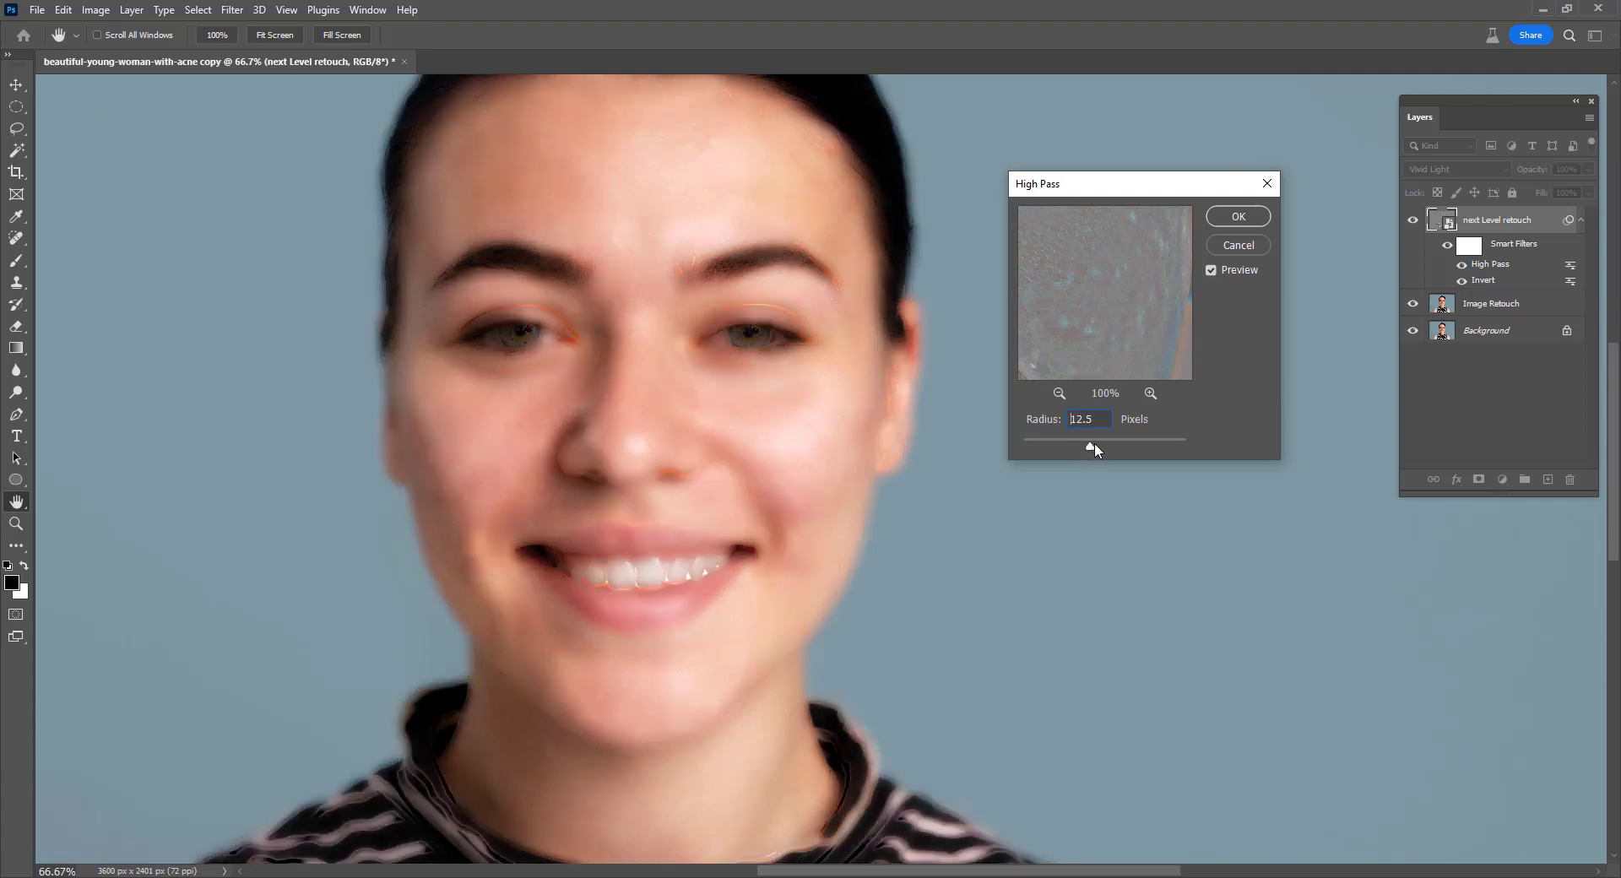
{"action": "left_click_drag", "start_coordinate": [1091, 443], "coordinate": [1106, 444]}
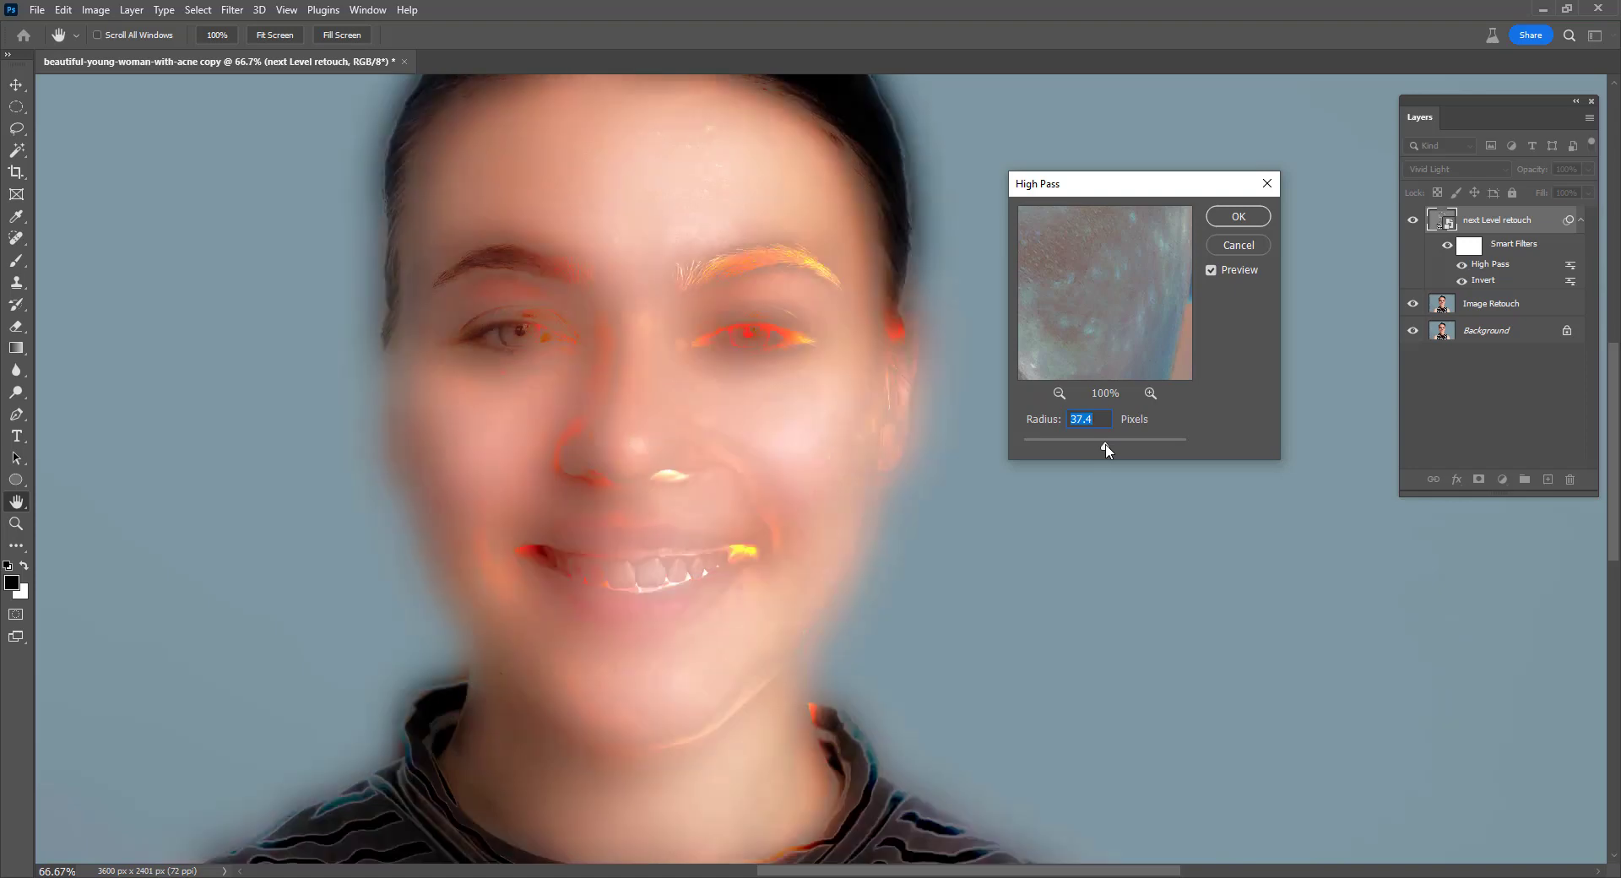
{"action": "left_click_drag", "start_coordinate": [1106, 449], "coordinate": [1096, 452]}
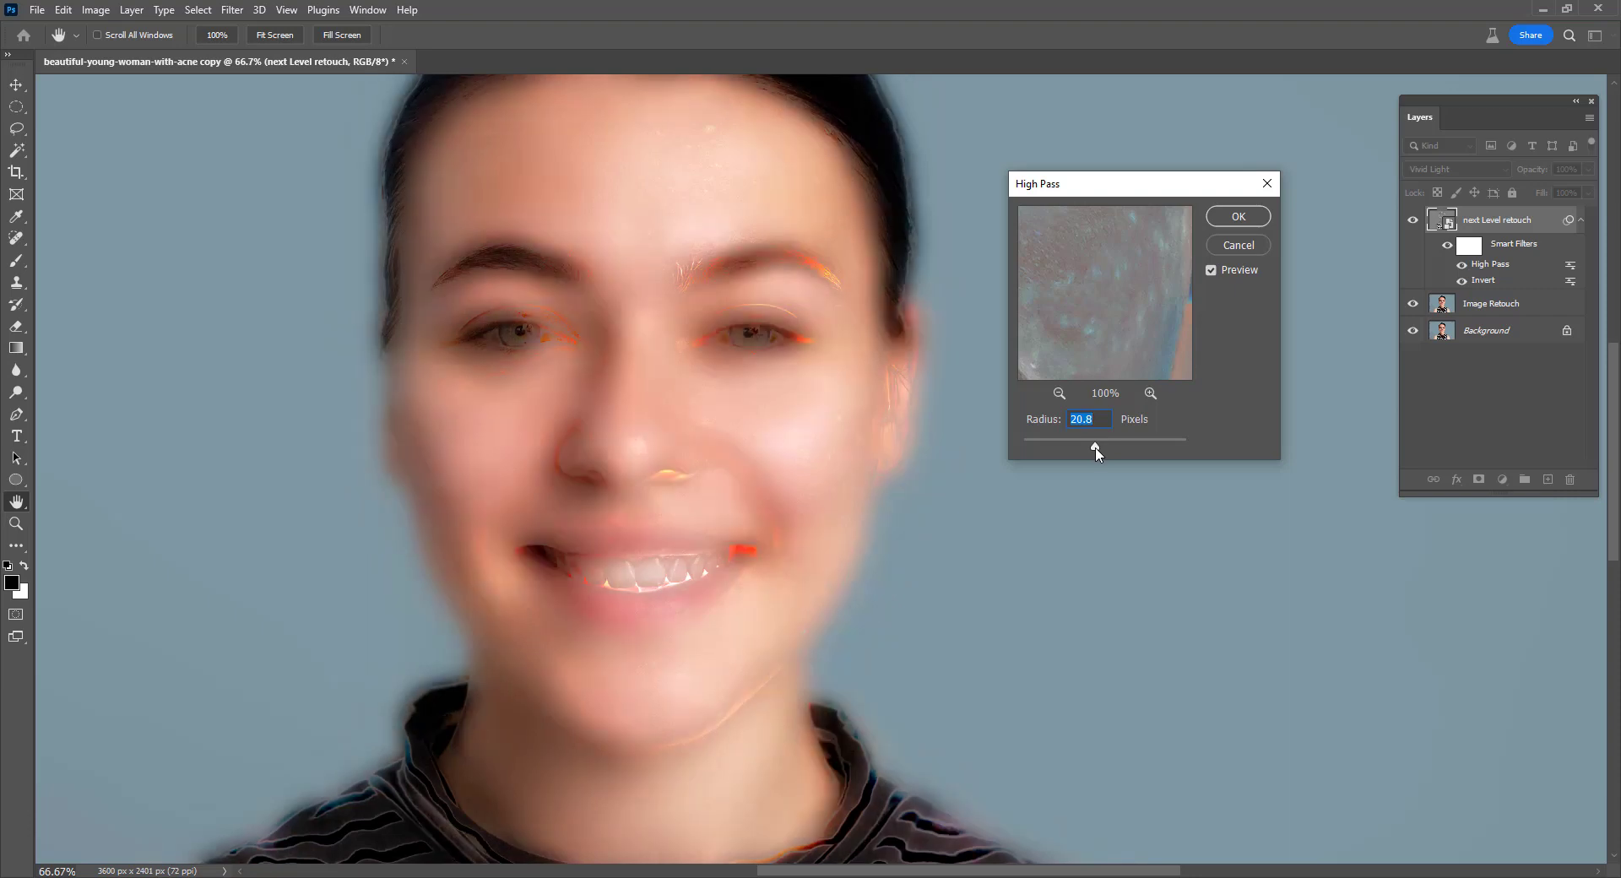
{"action": "left_click_drag", "start_coordinate": [1097, 452], "coordinate": [1093, 452]}
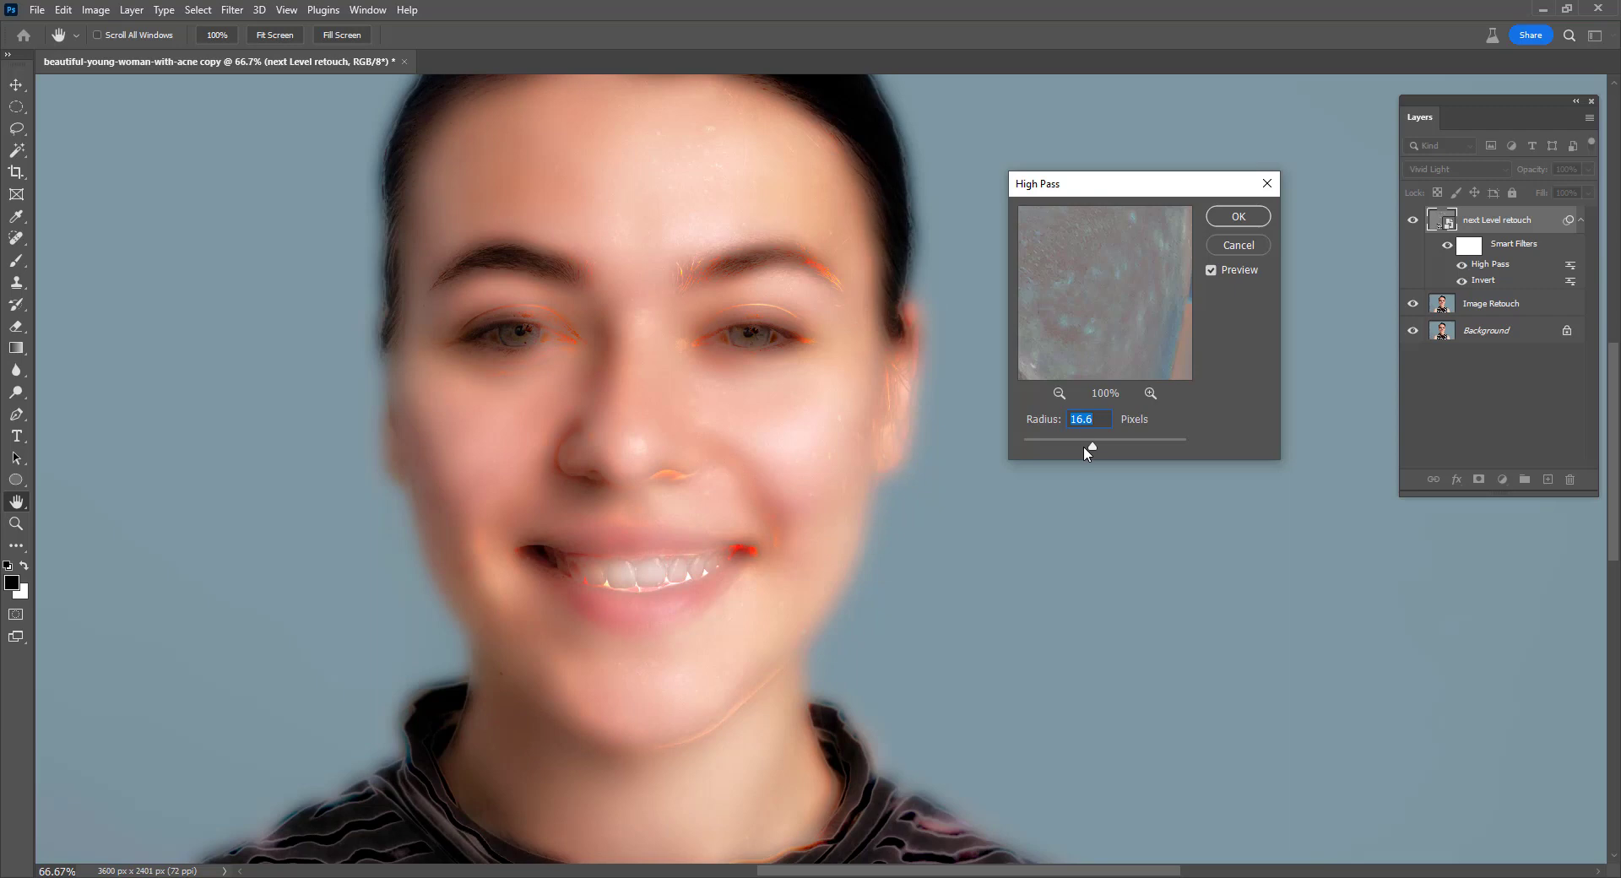
{"action": "left_click_drag", "start_coordinate": [1084, 448], "coordinate": [1090, 450]}
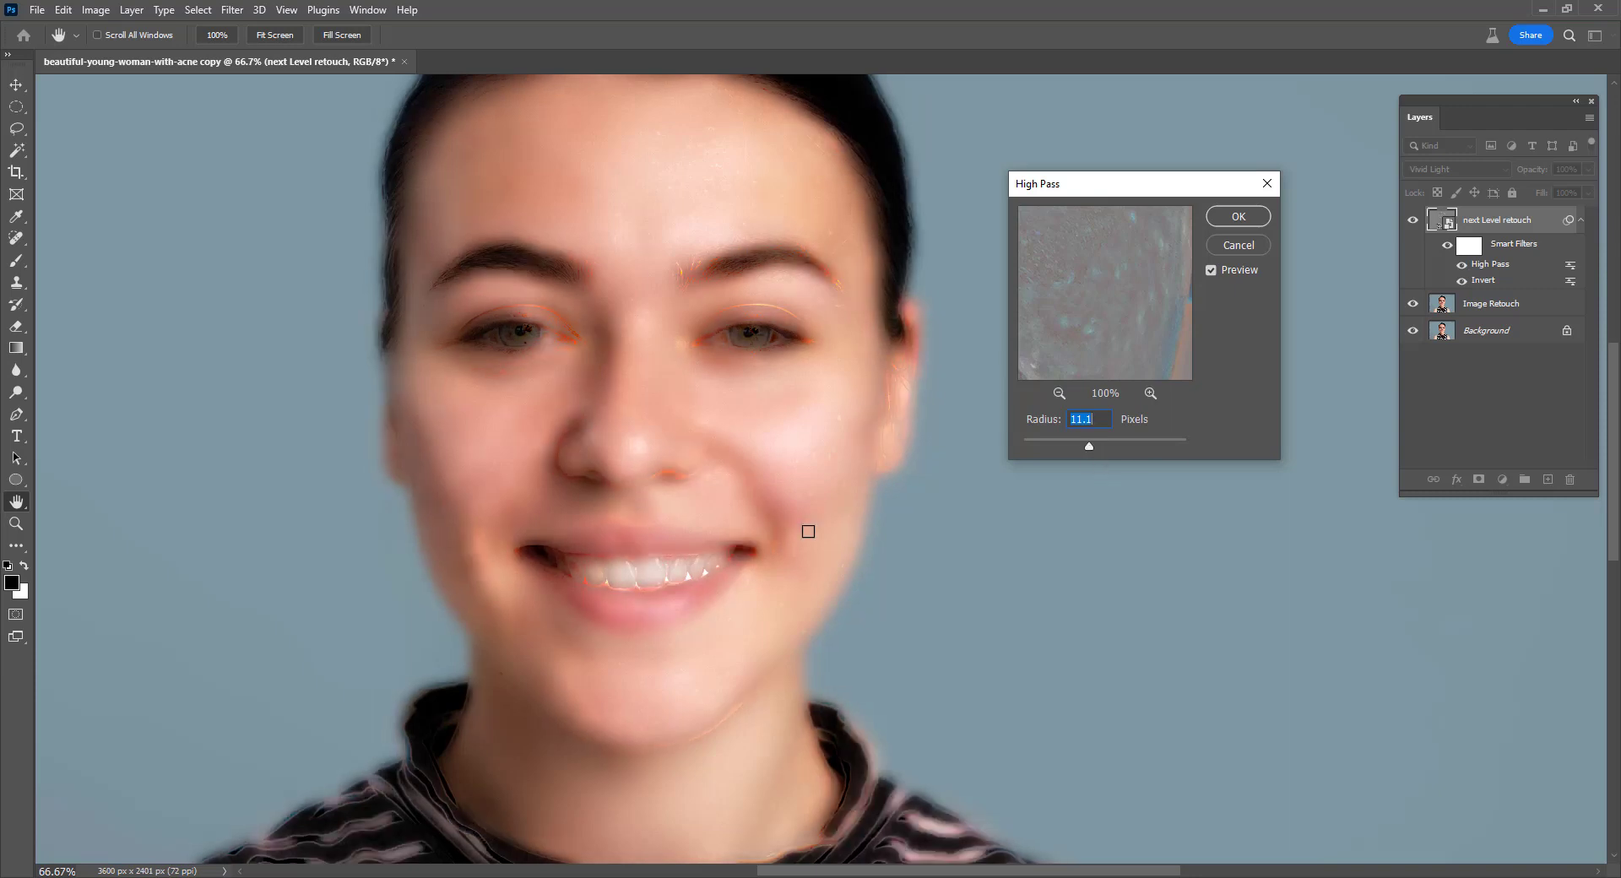
{"action": "left_click", "coordinate": [1238, 217]}
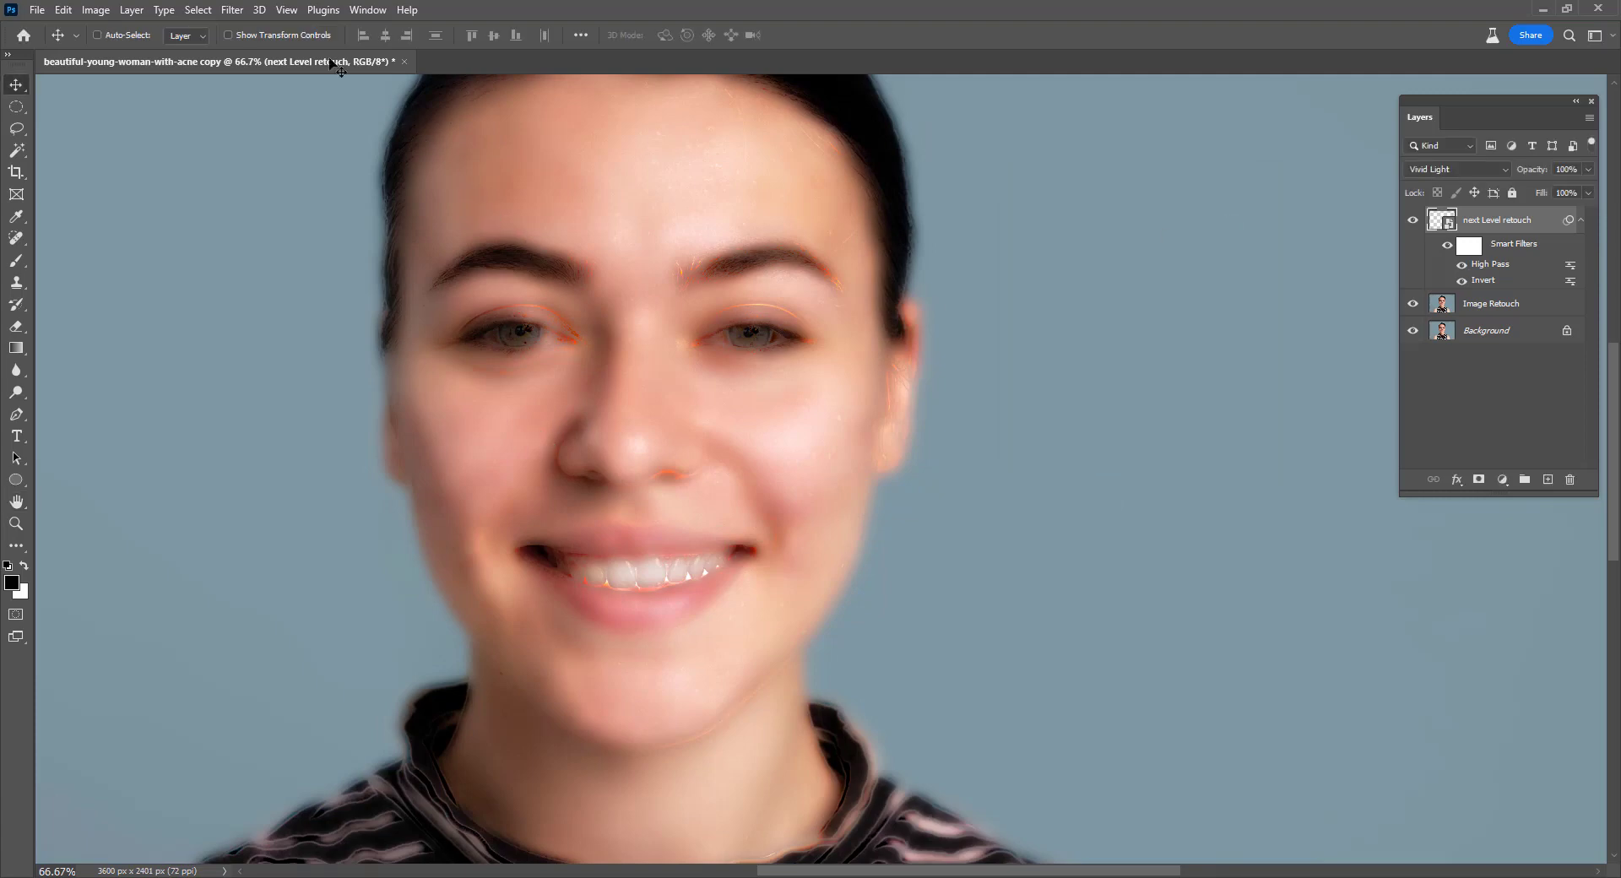
Apply a Gaussian Blur smart filter with a 4.2-pixel radius to next Level retouch.
{"action": "left_click", "coordinate": [232, 10]}
{"action": "mouse_move", "coordinate": [241, 226]}
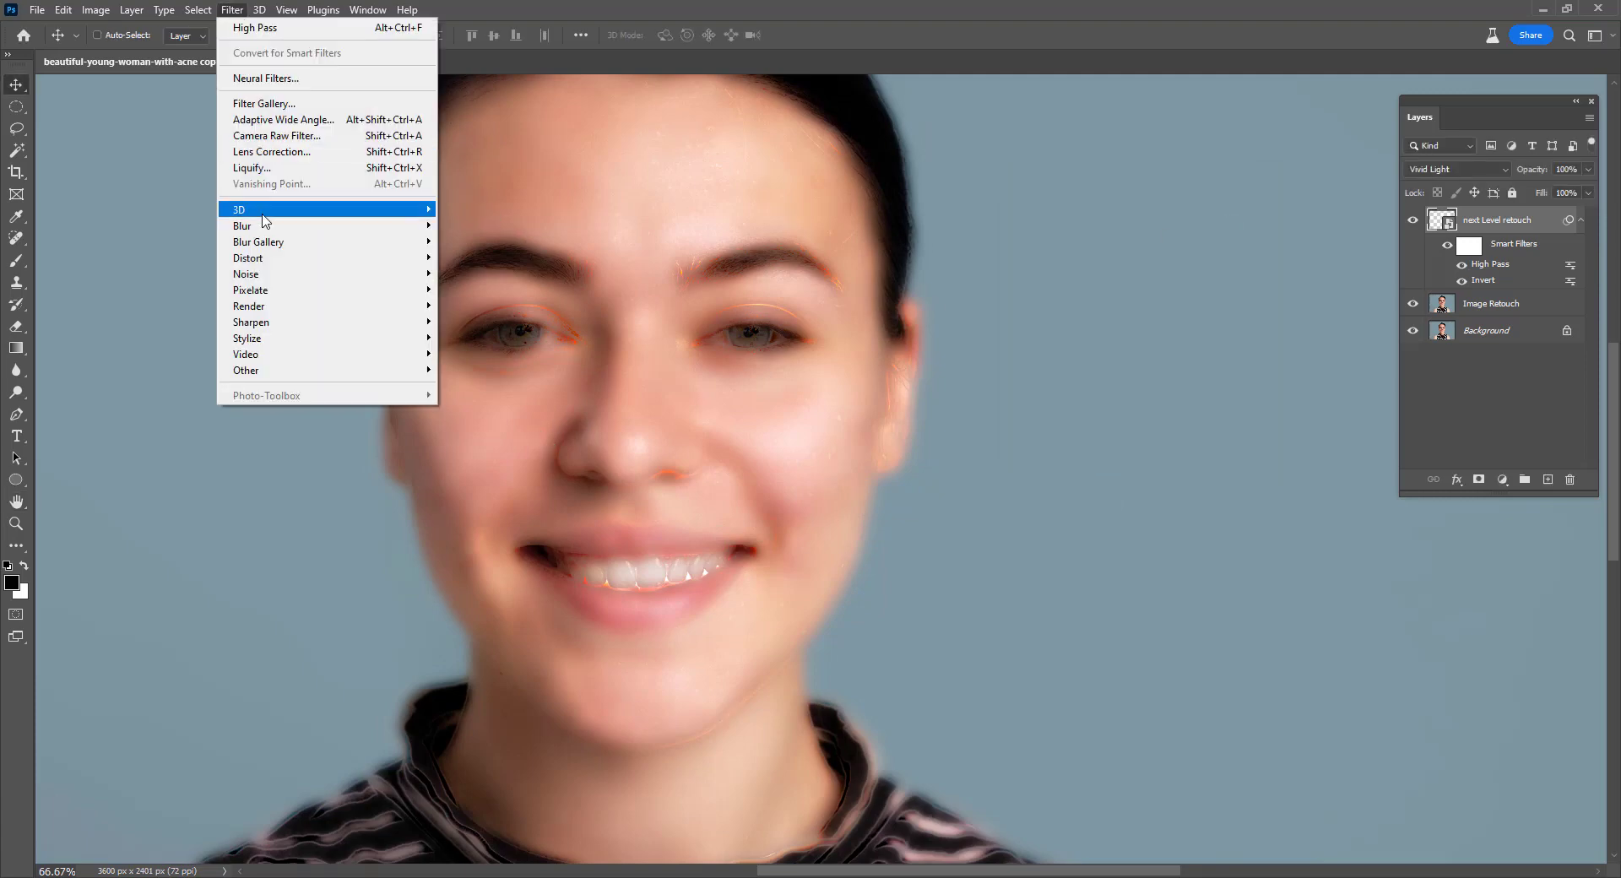
{"action": "left_click", "coordinate": [483, 288]}
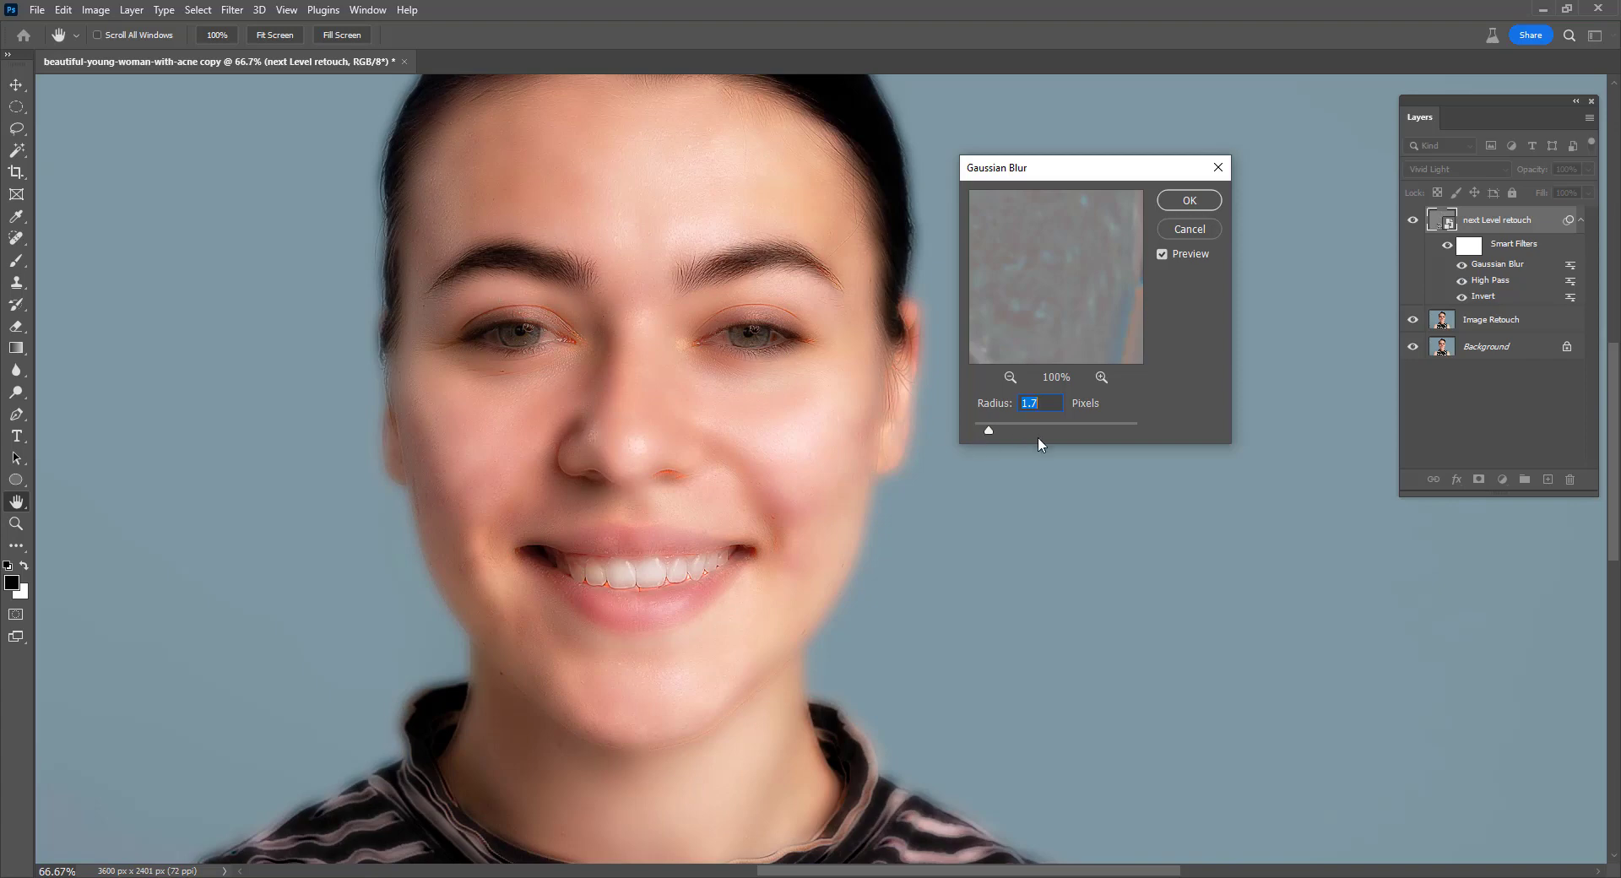
{"action": "left_click_drag", "start_coordinate": [990, 436], "coordinate": [994, 435]}
{"action": "left_click", "coordinate": [1003, 430]}
{"action": "left_click", "coordinate": [1008, 430]}
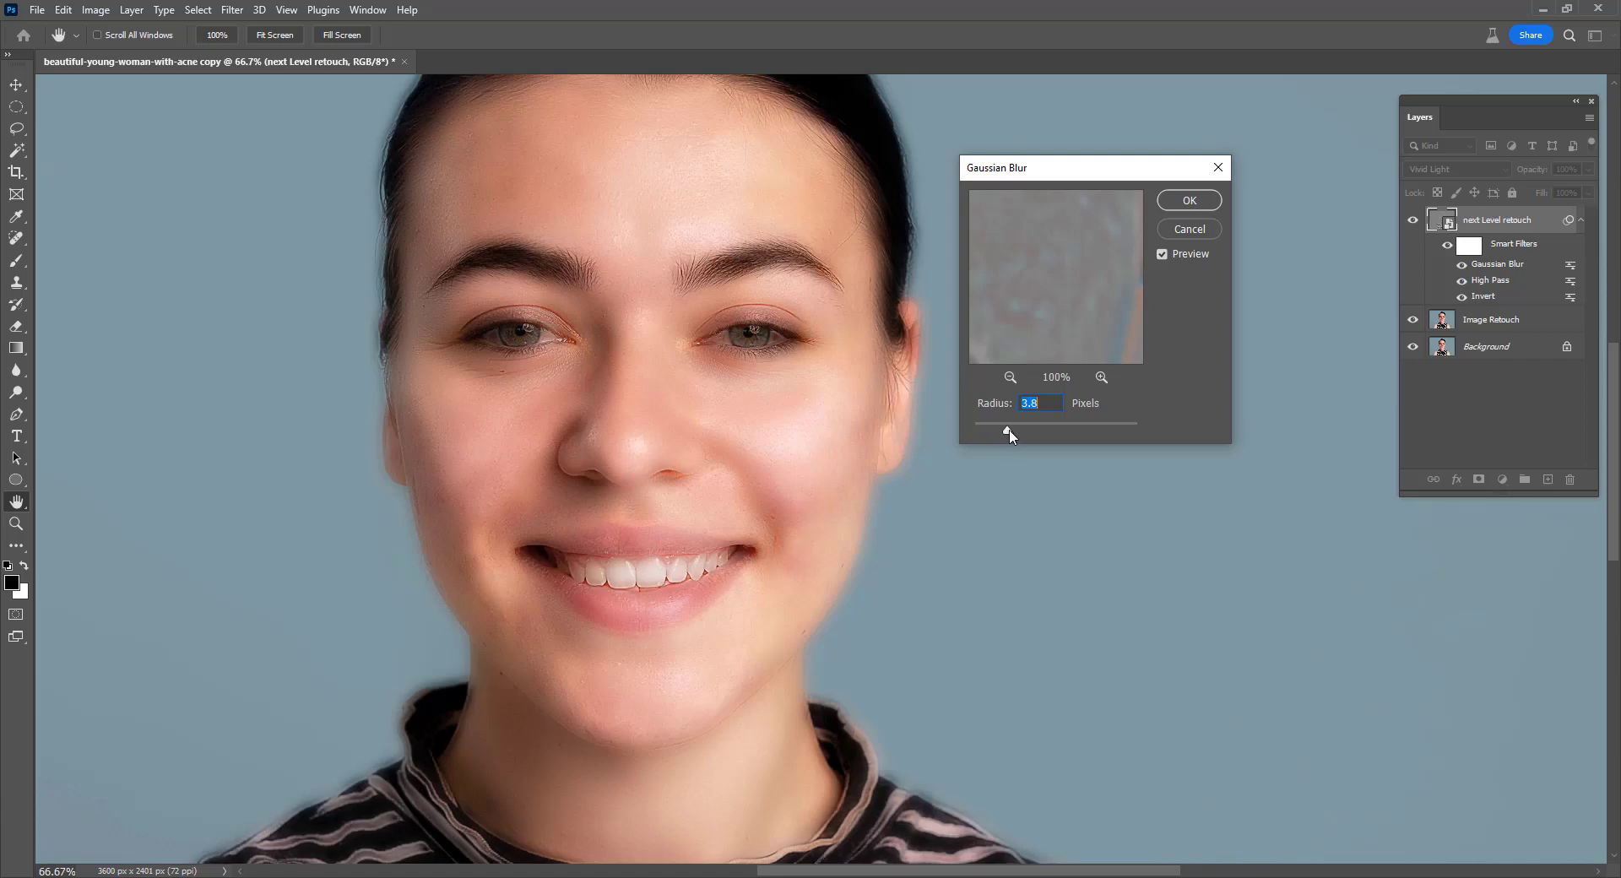
{"action": "left_click", "coordinate": [1013, 429]}
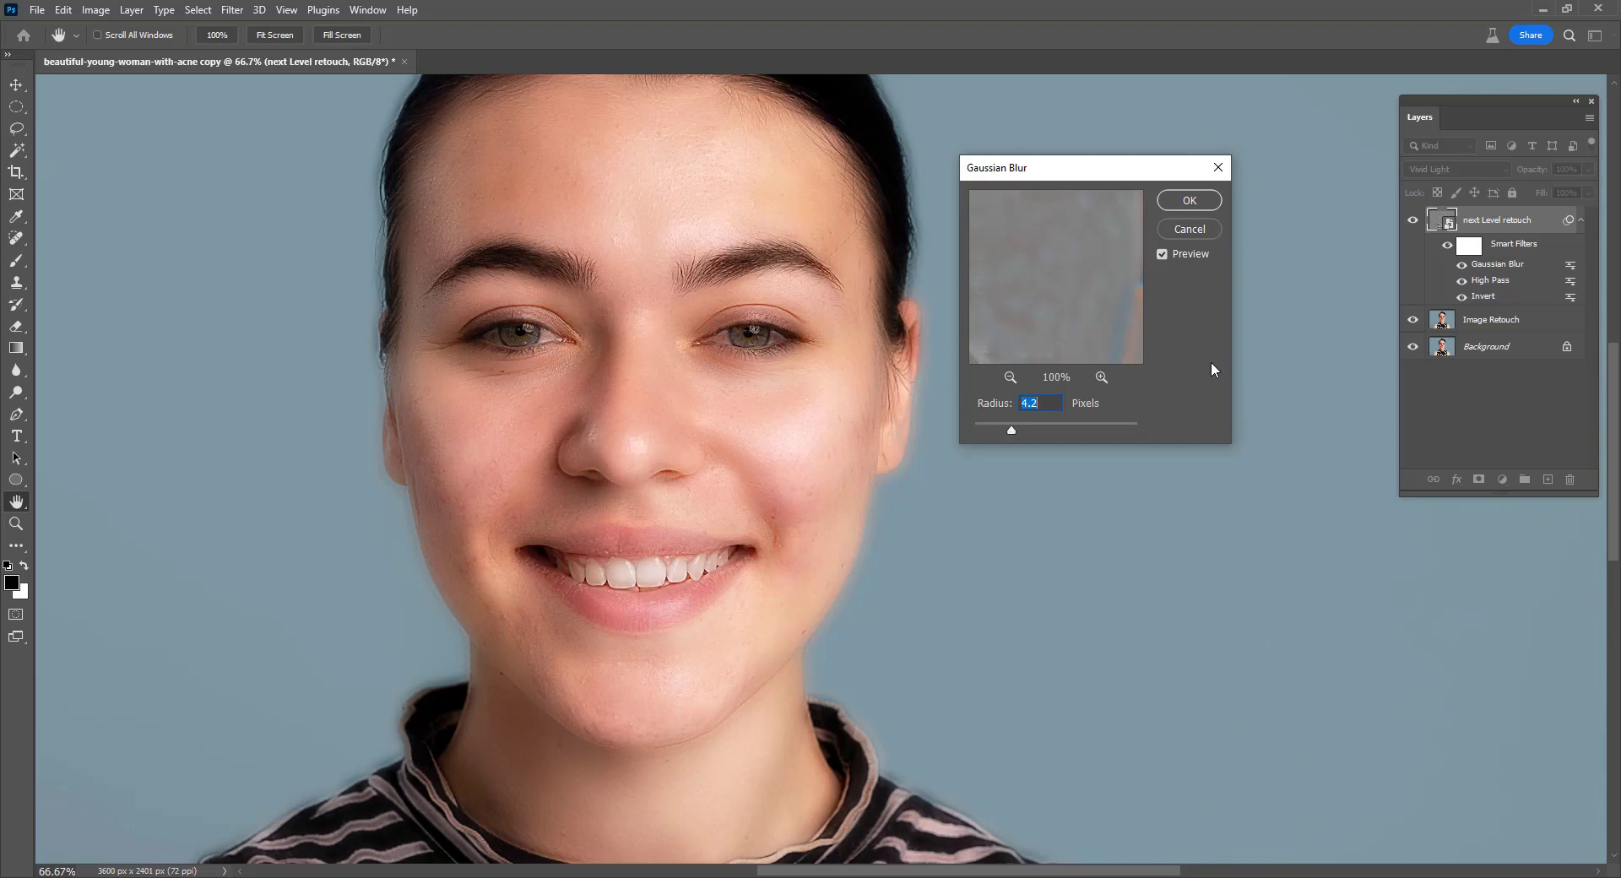
{"action": "left_click", "coordinate": [1182, 200]}
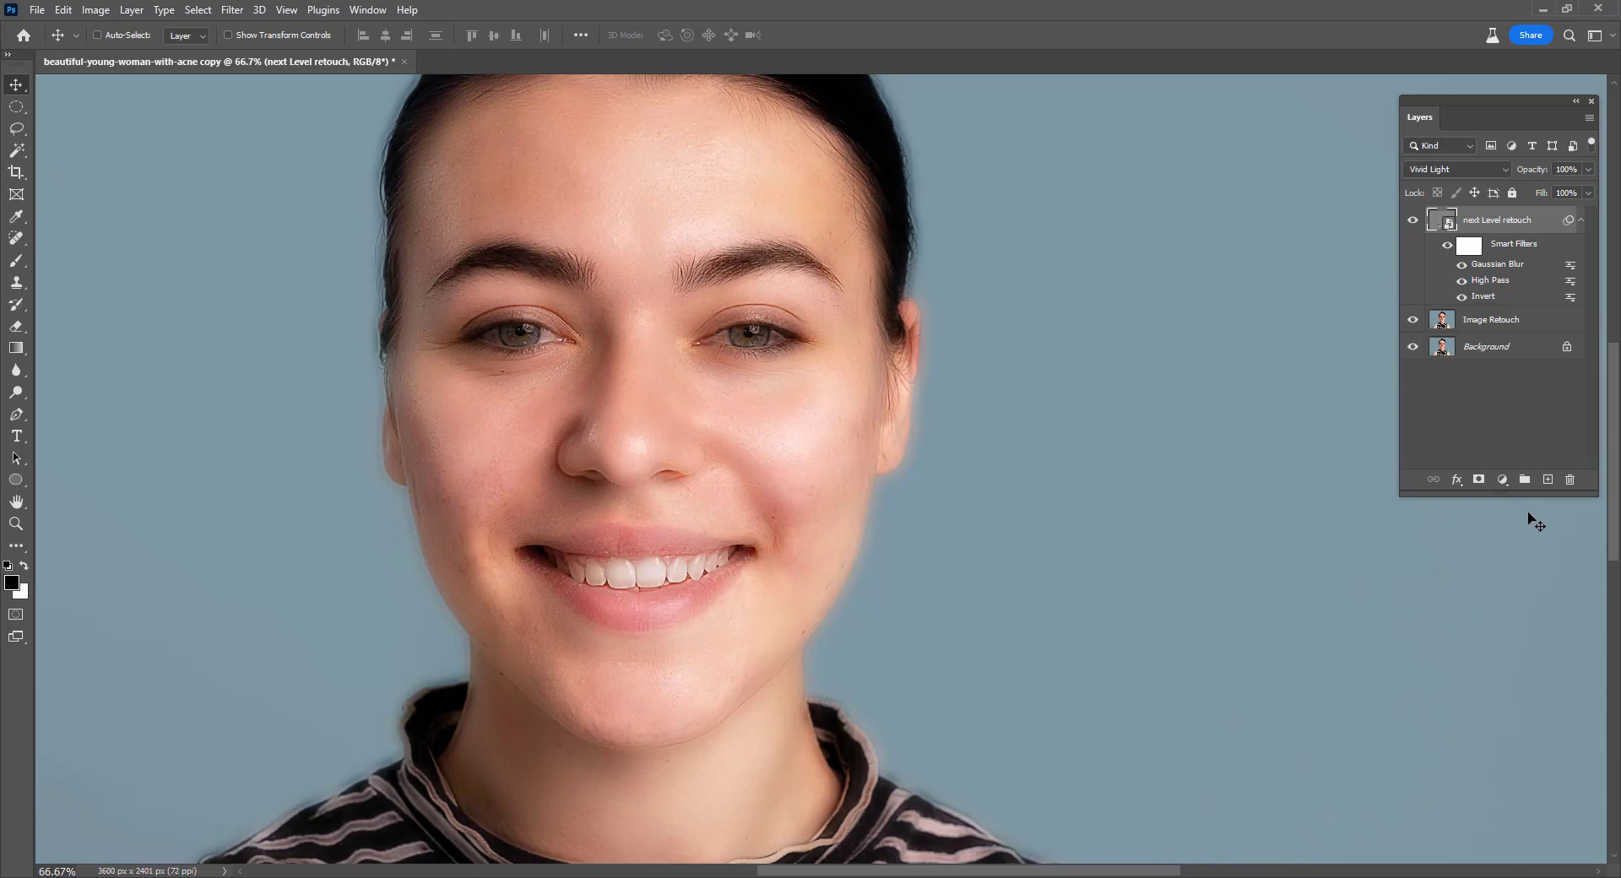
Hide the effect with a black mask, then brush white over chin and cheek to reveal smoothing.
{"action": "left_click", "coordinate": [1479, 480], "text": "alt"}
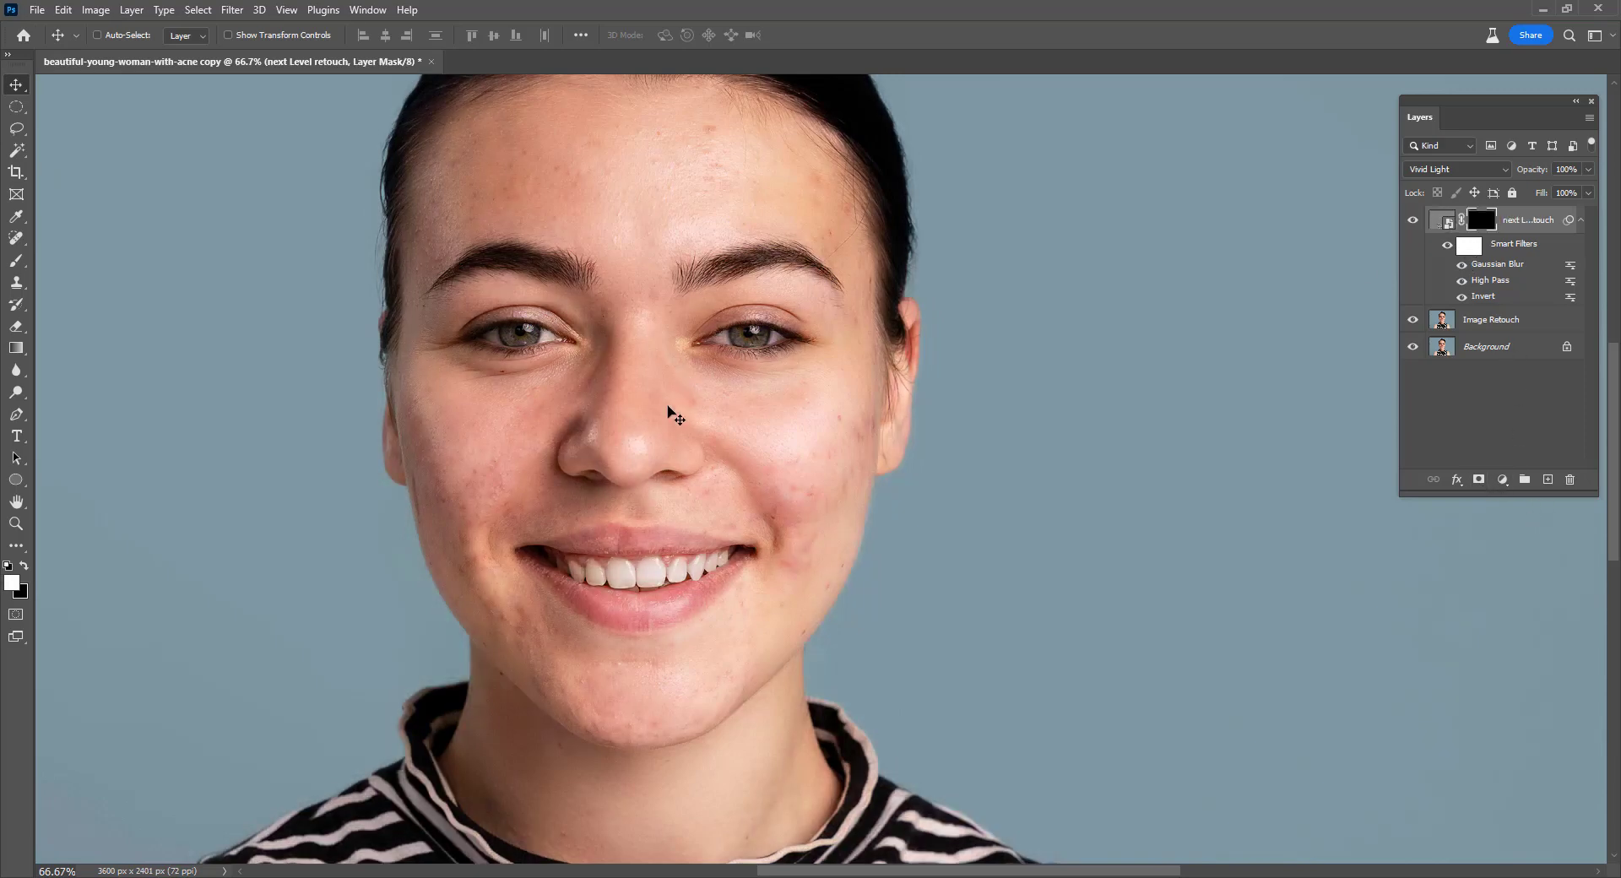
{"action": "key", "text": "b"}
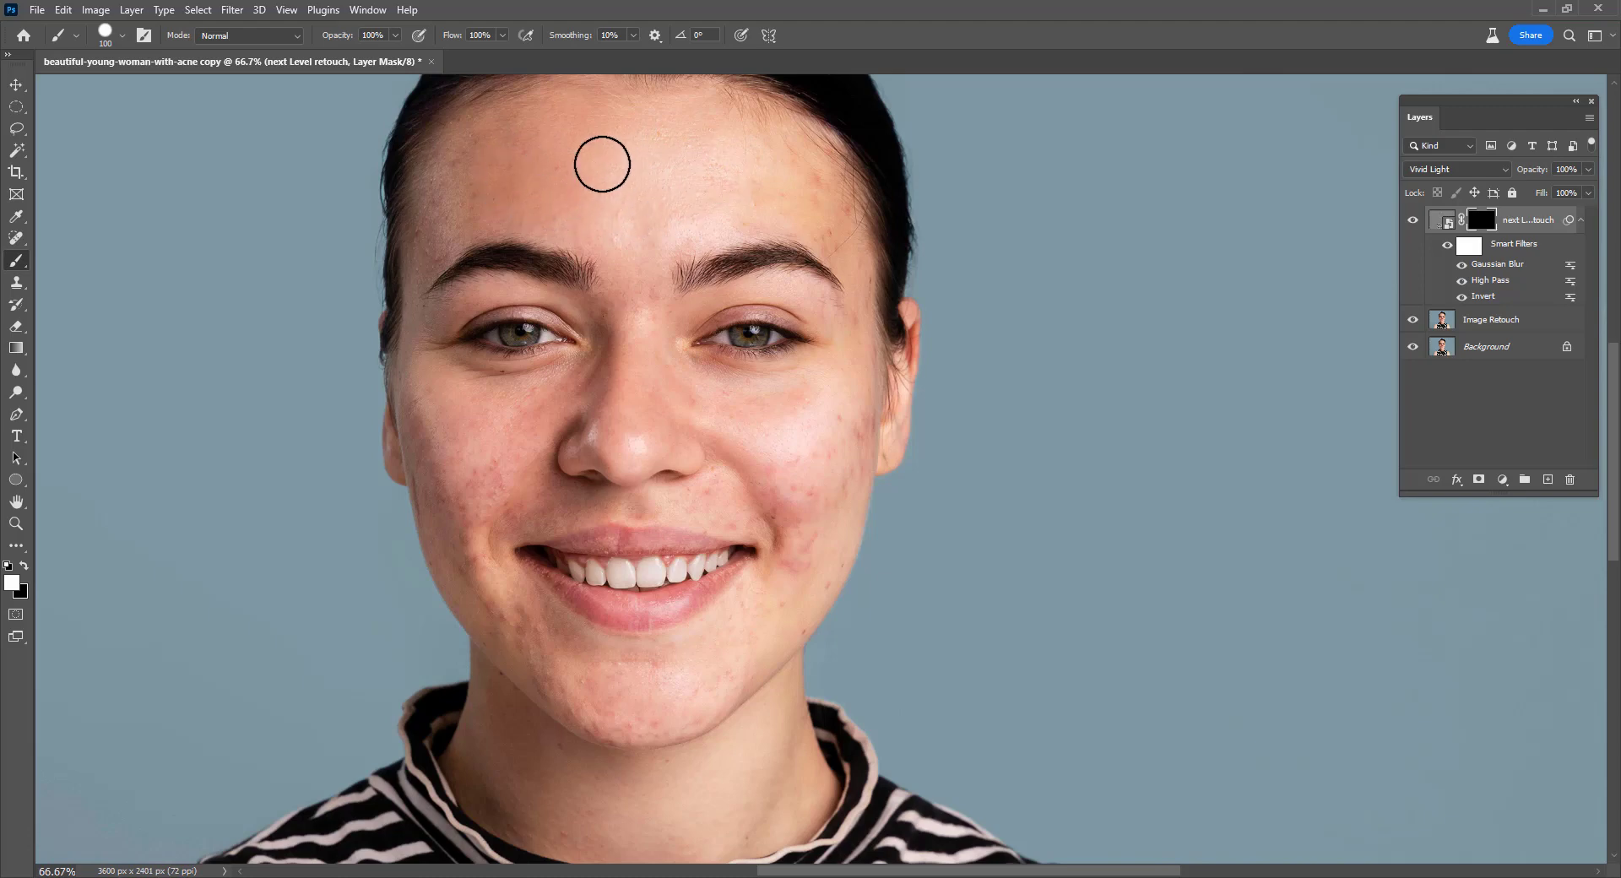
{"action": "key", "text": "bracketleft"}
{"action": "key", "text": "bracketleft"}
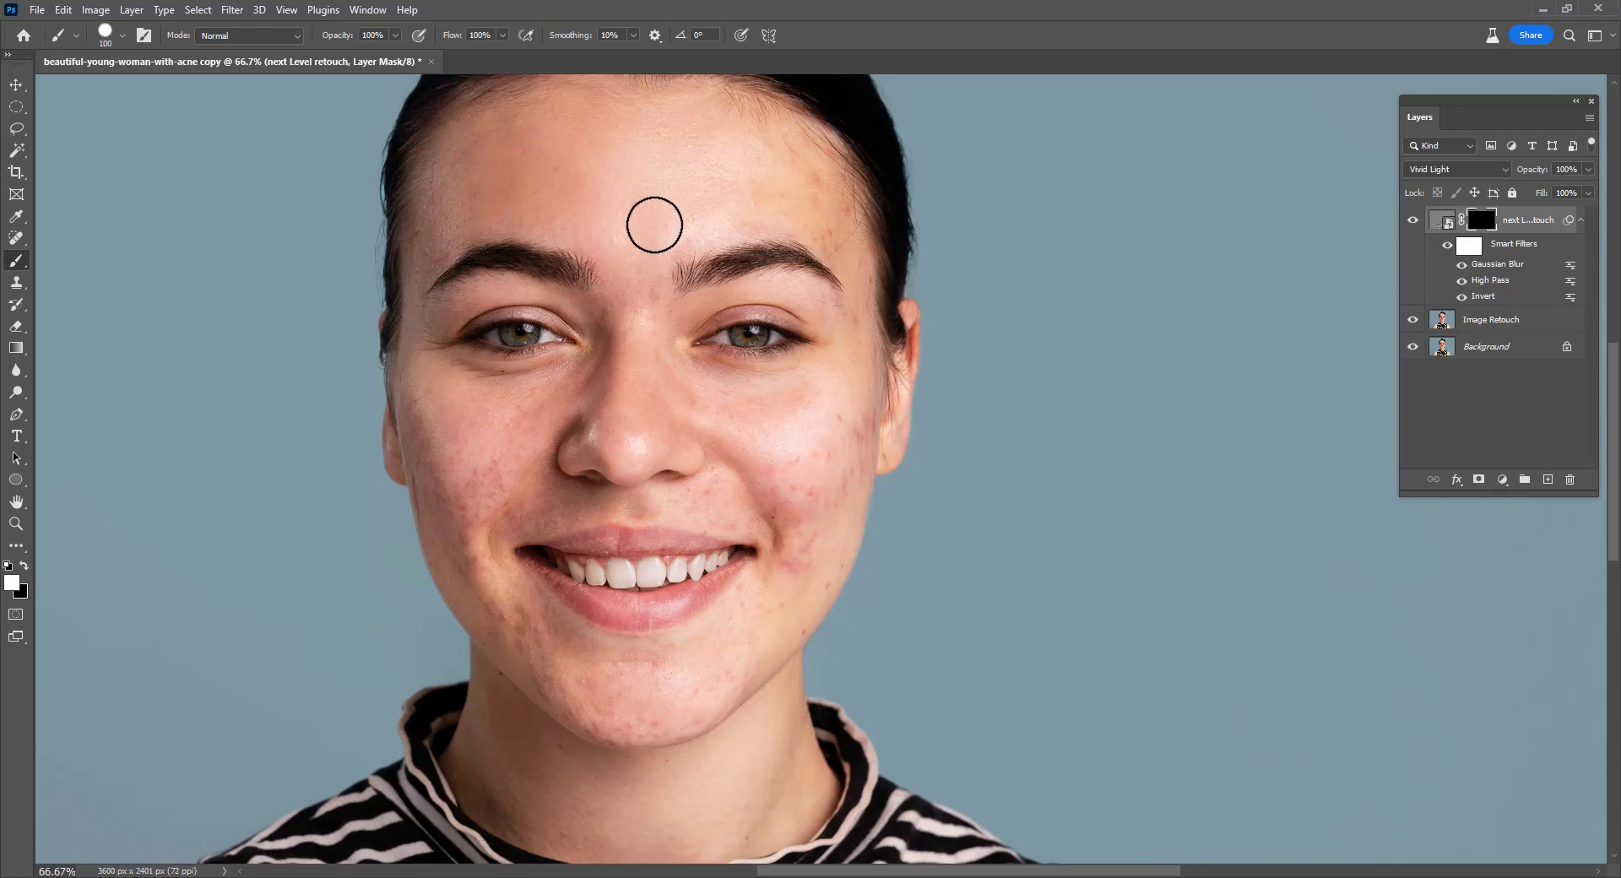
{"action": "key", "text": "bracketleft"}
{"action": "key", "text": "bracketleft"}
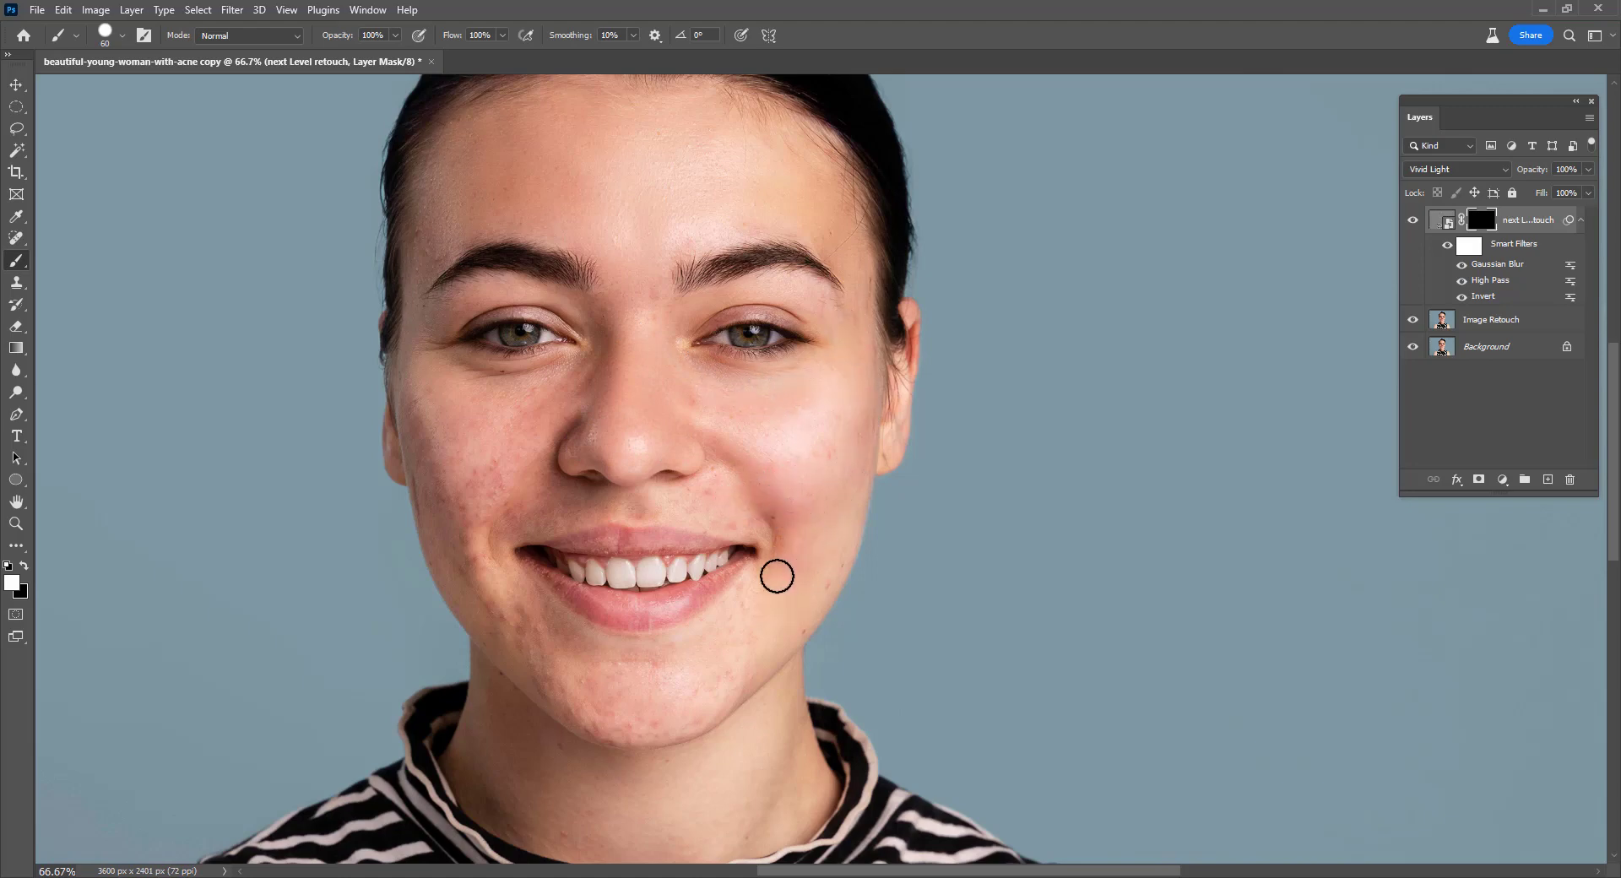
{"action": "mouse_move", "coordinate": [703, 673]}
{"action": "left_mouse_down"}
{"action": "mouse_move", "coordinate": [604, 681]}
{"action": "mouse_move", "coordinate": [731, 641]}
{"action": "mouse_move", "coordinate": [662, 658]}
{"action": "mouse_move", "coordinate": [489, 584]}
{"action": "left_mouse_up"}
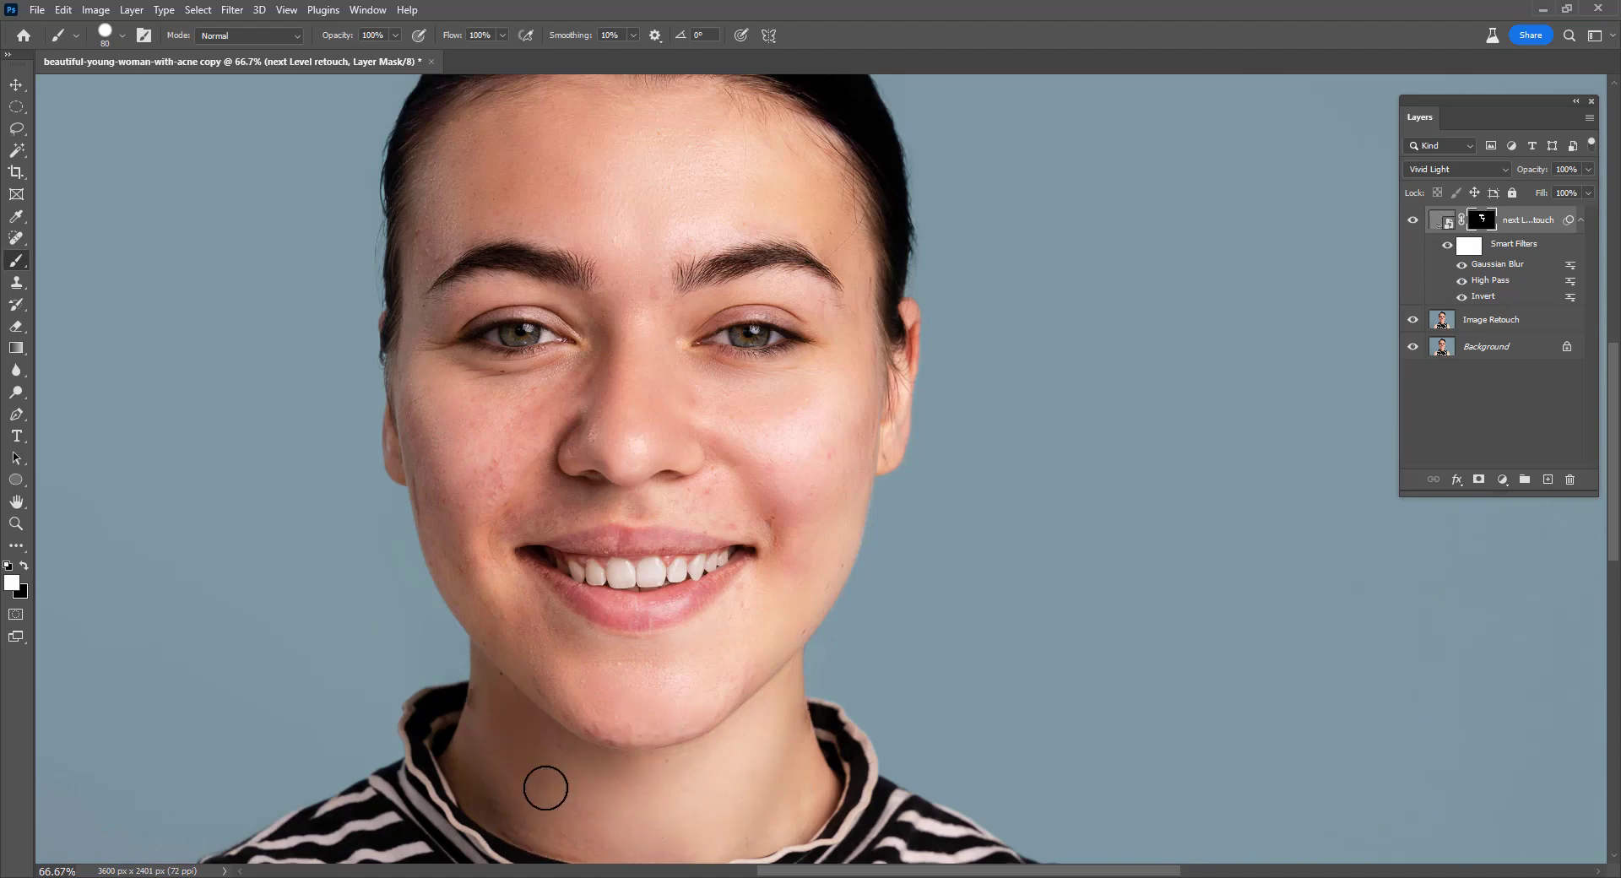
{"action": "key", "text": "bracketleft"}
{"action": "key", "text": "bracketleft"}
{"action": "key", "text": "bracketleft"}
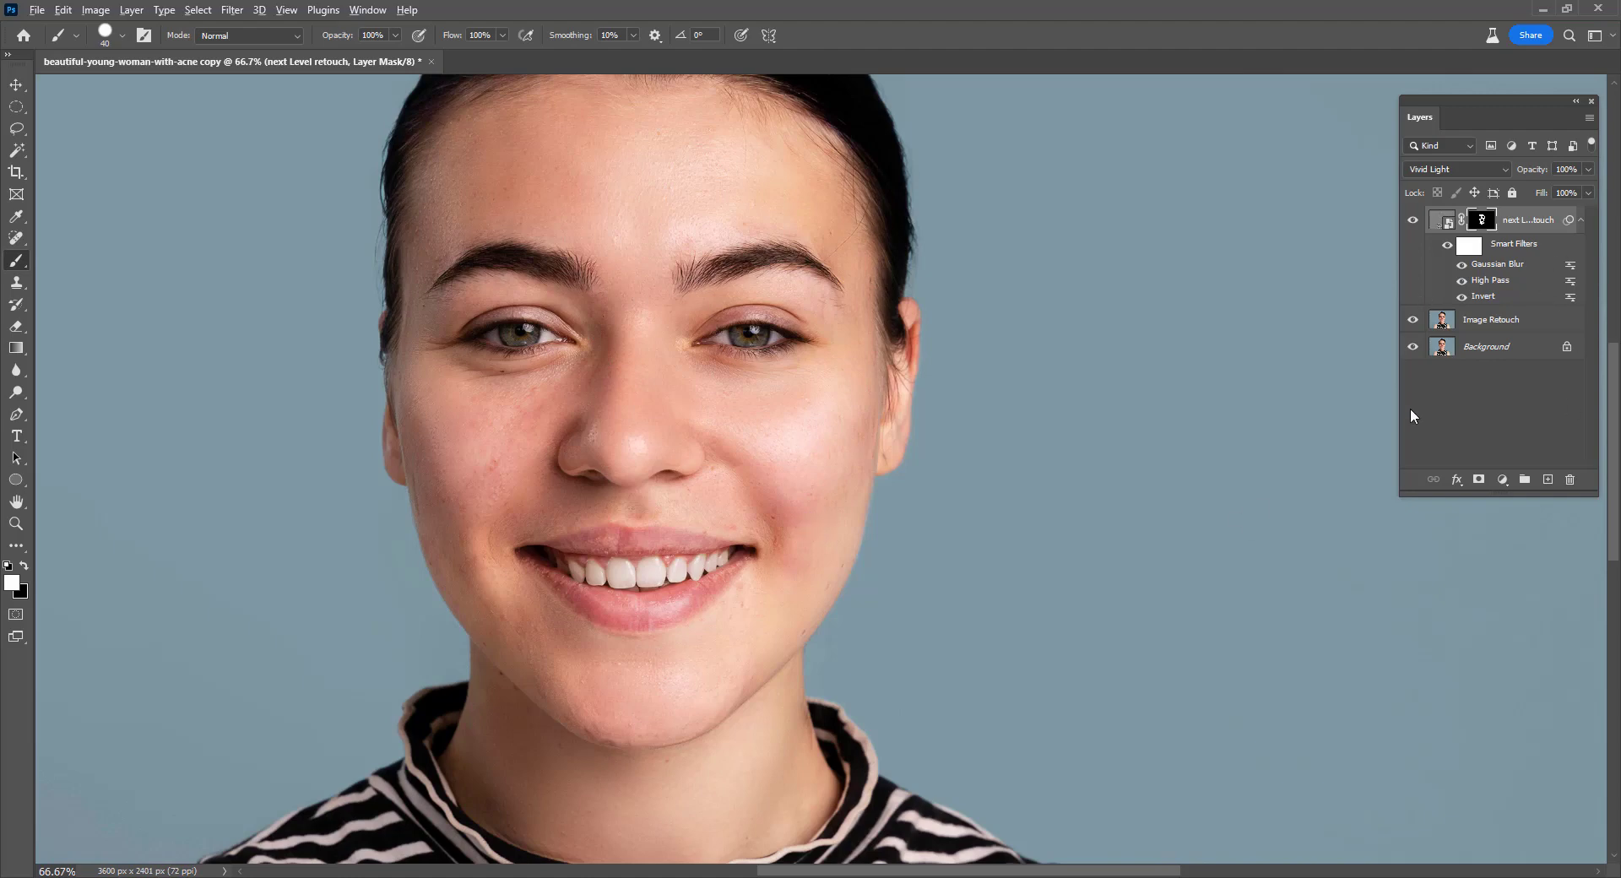
Create Layer 1 filled with a stamped merged copy of the retouched image.
{"action": "key", "text": "x"}
{"action": "key", "text": "ctrl+shift+alt+n"}
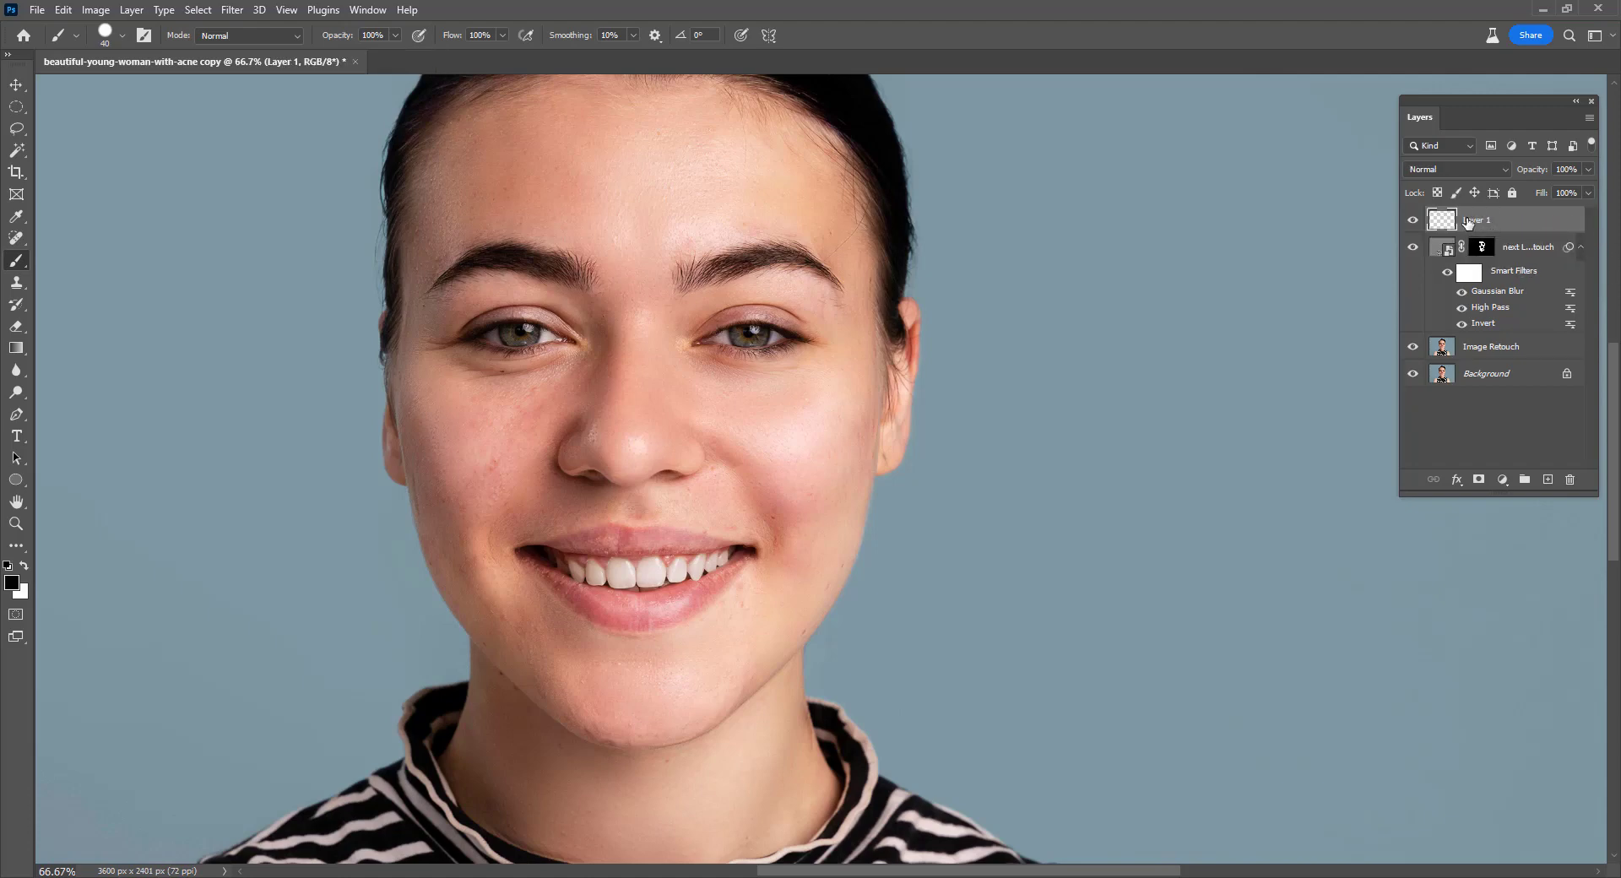
{"action": "key", "text": "ctrl+shift+alt+e"}
In Camera Raw, lower Clarity, raise Texture, set sharpening 71, noise reduction 13, colour noise 16.
{"action": "left_click", "coordinate": [233, 10]}
{"action": "left_click", "coordinate": [272, 136]}
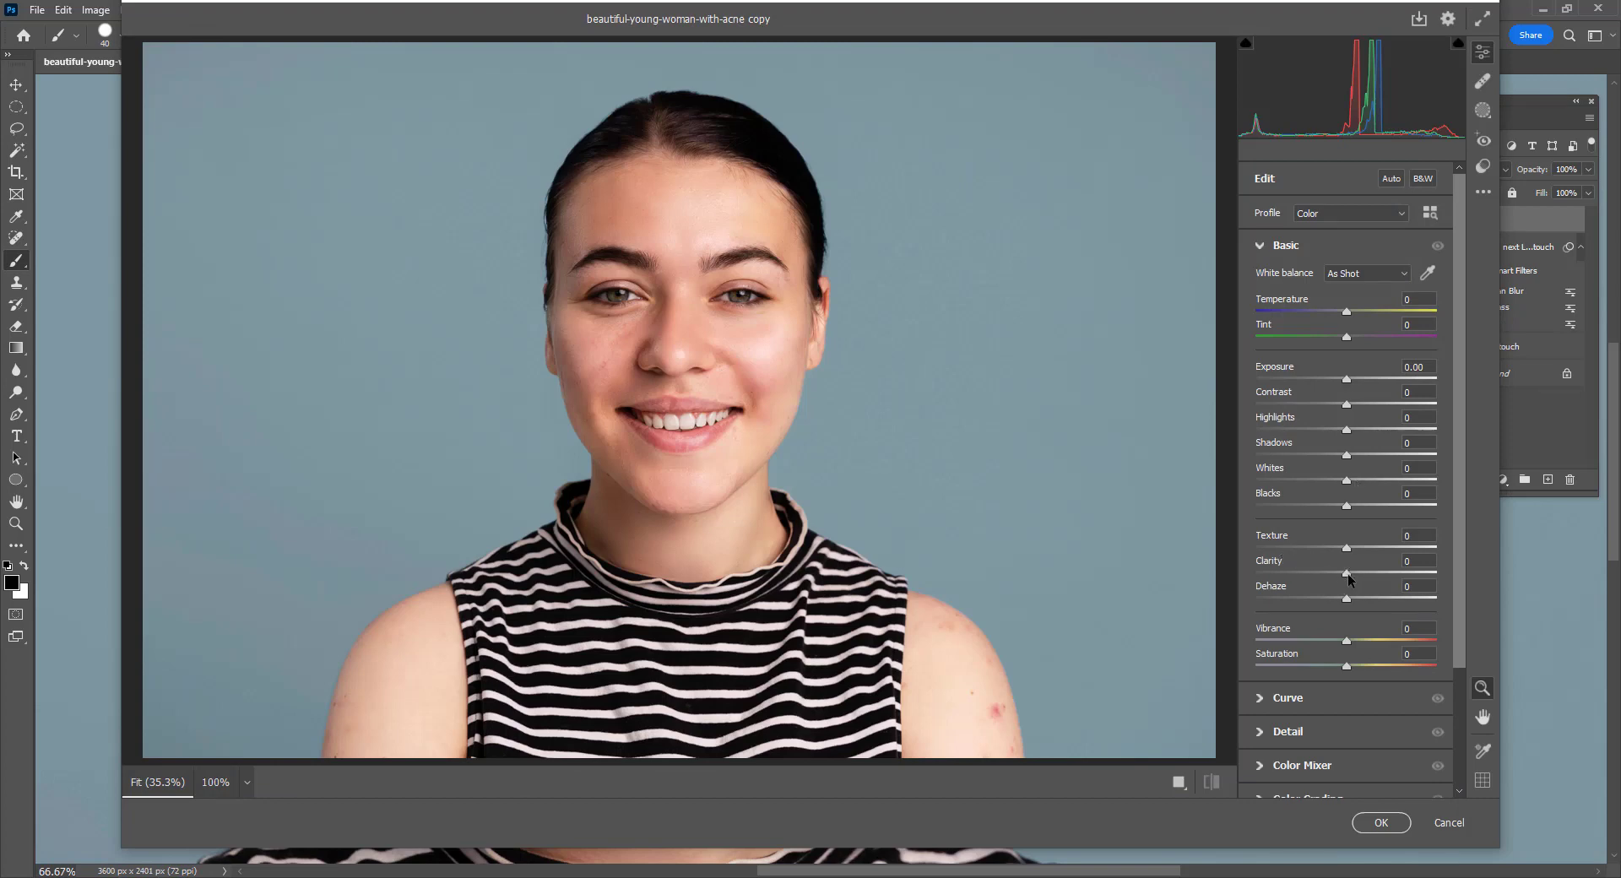
{"action": "left_click_drag", "start_coordinate": [1349, 579], "coordinate": [1323, 579]}
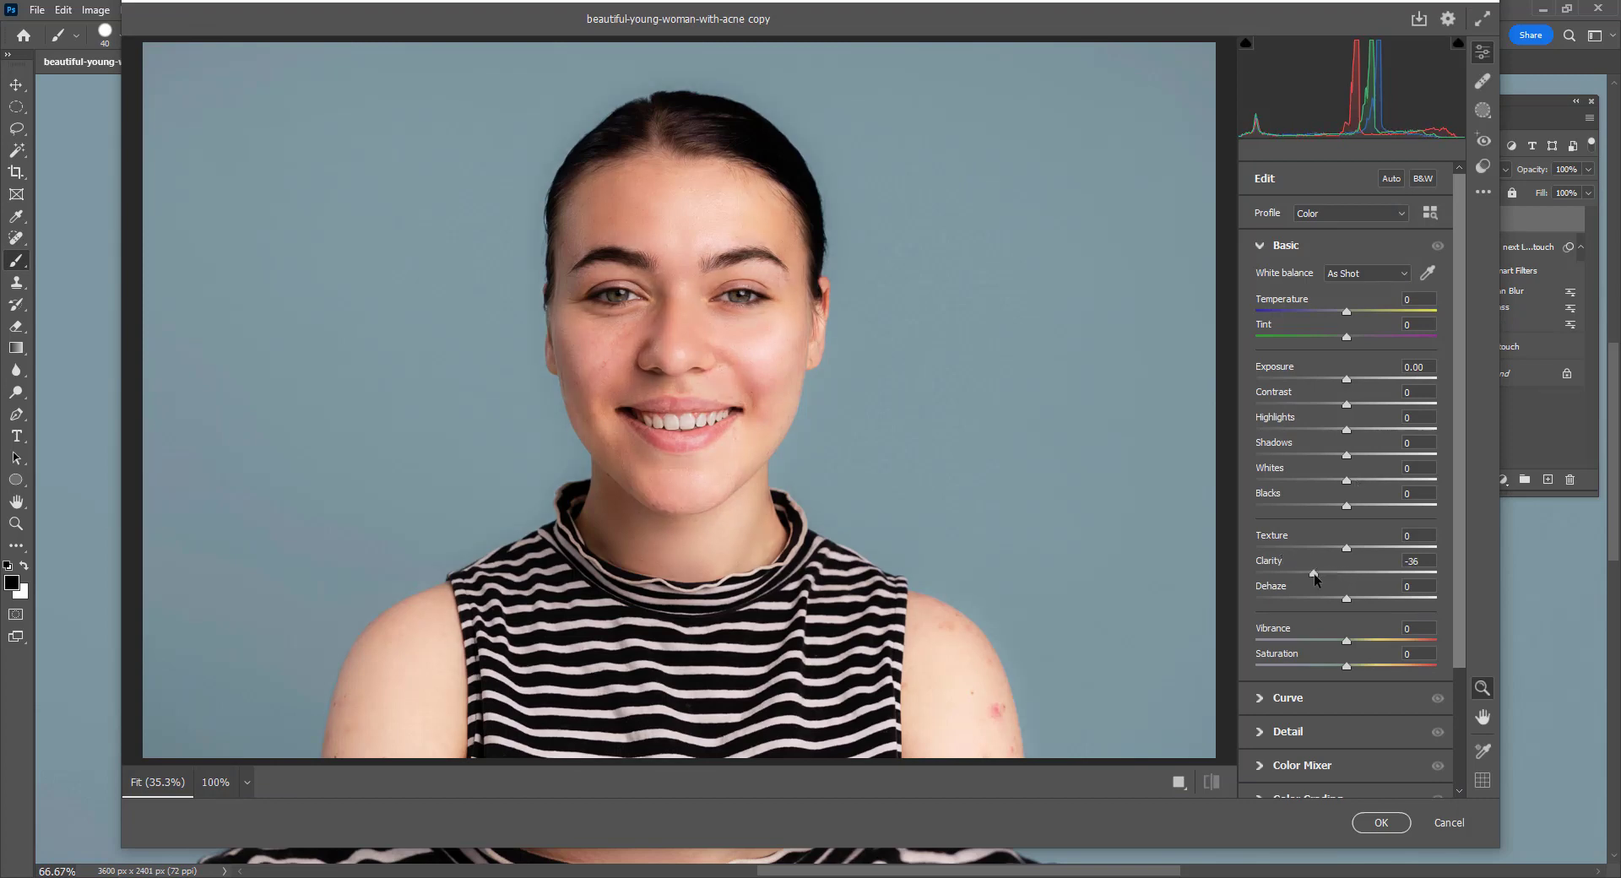
{"action": "left_click_drag", "start_coordinate": [1352, 548], "coordinate": [1361, 548]}
{"action": "left_click", "coordinate": [1263, 246]}
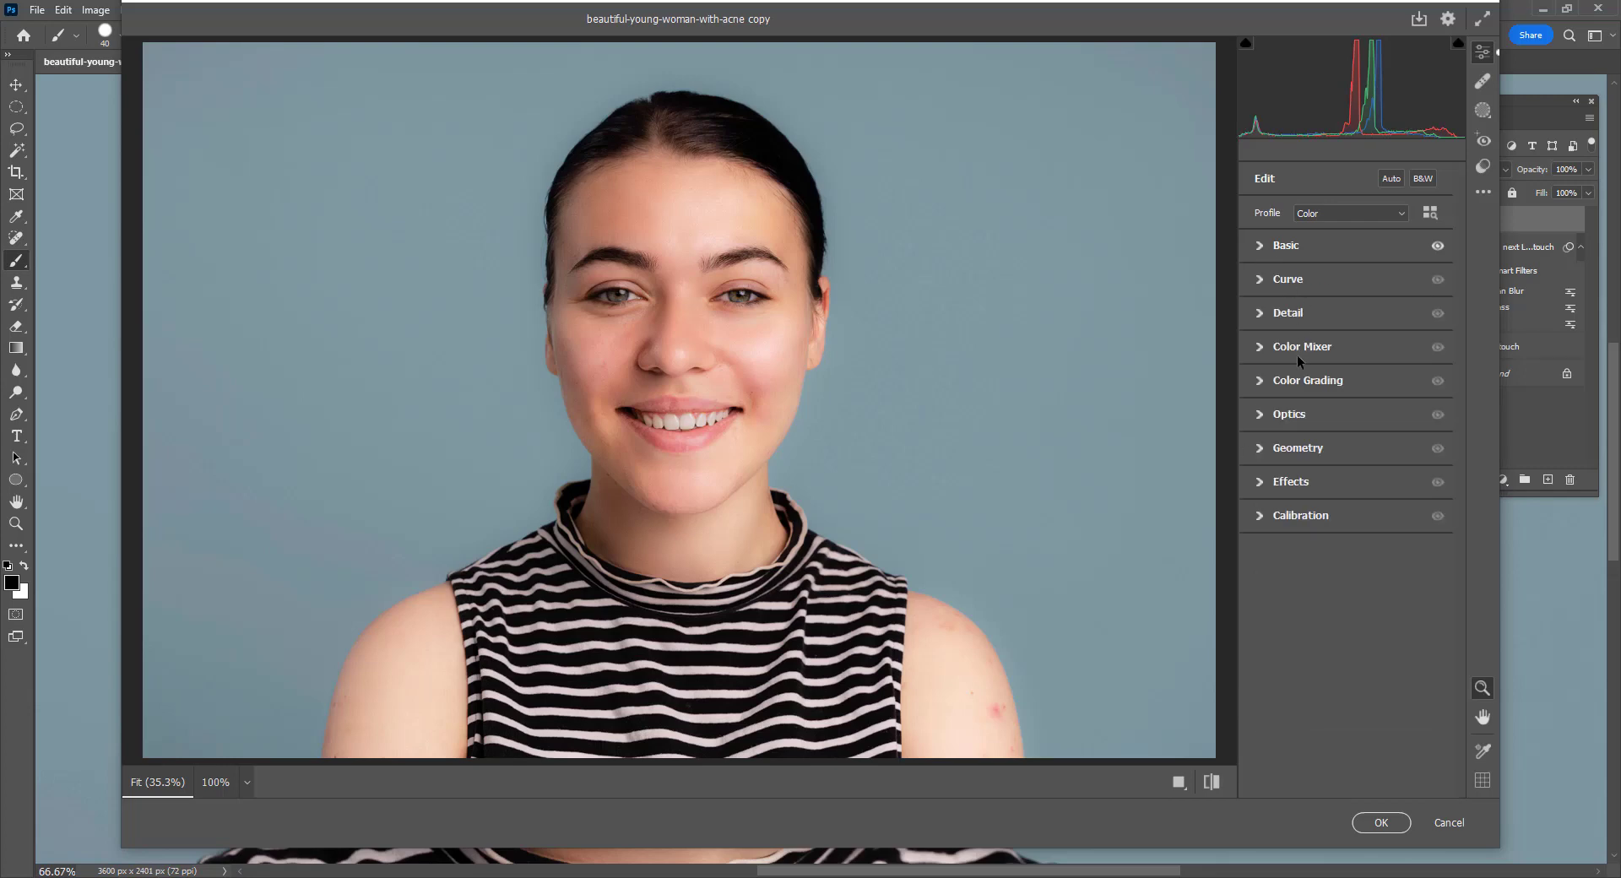
{"action": "left_click", "coordinate": [1262, 315]}
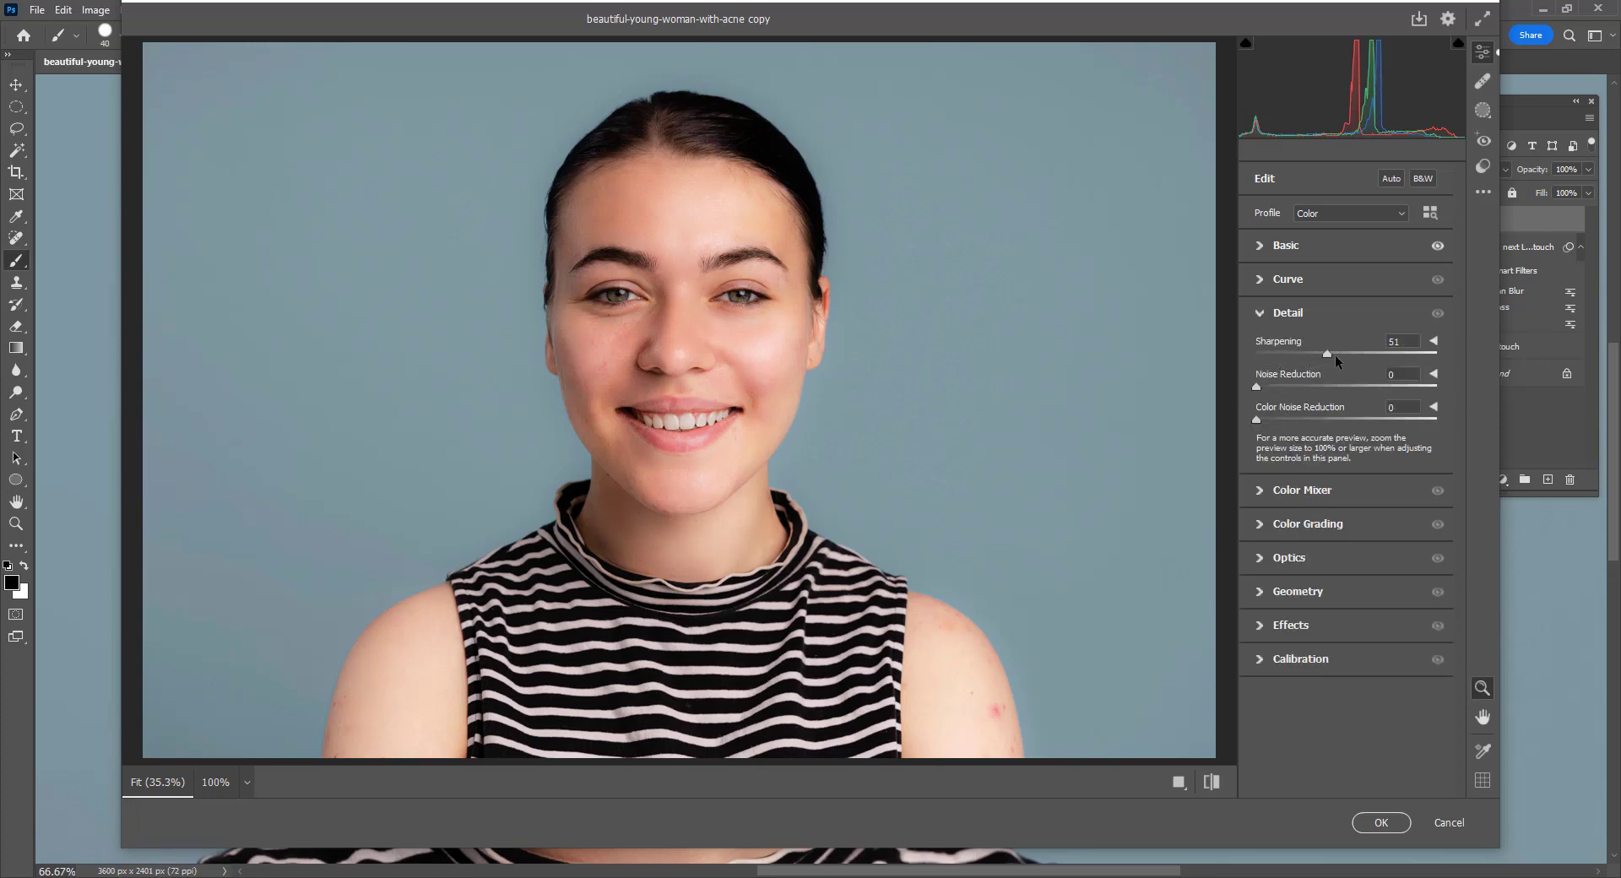
{"action": "left_click_drag", "start_coordinate": [1335, 354], "coordinate": [1283, 389]}
{"action": "left_click", "coordinate": [1285, 420]}
{"action": "left_click", "coordinate": [1389, 826]}
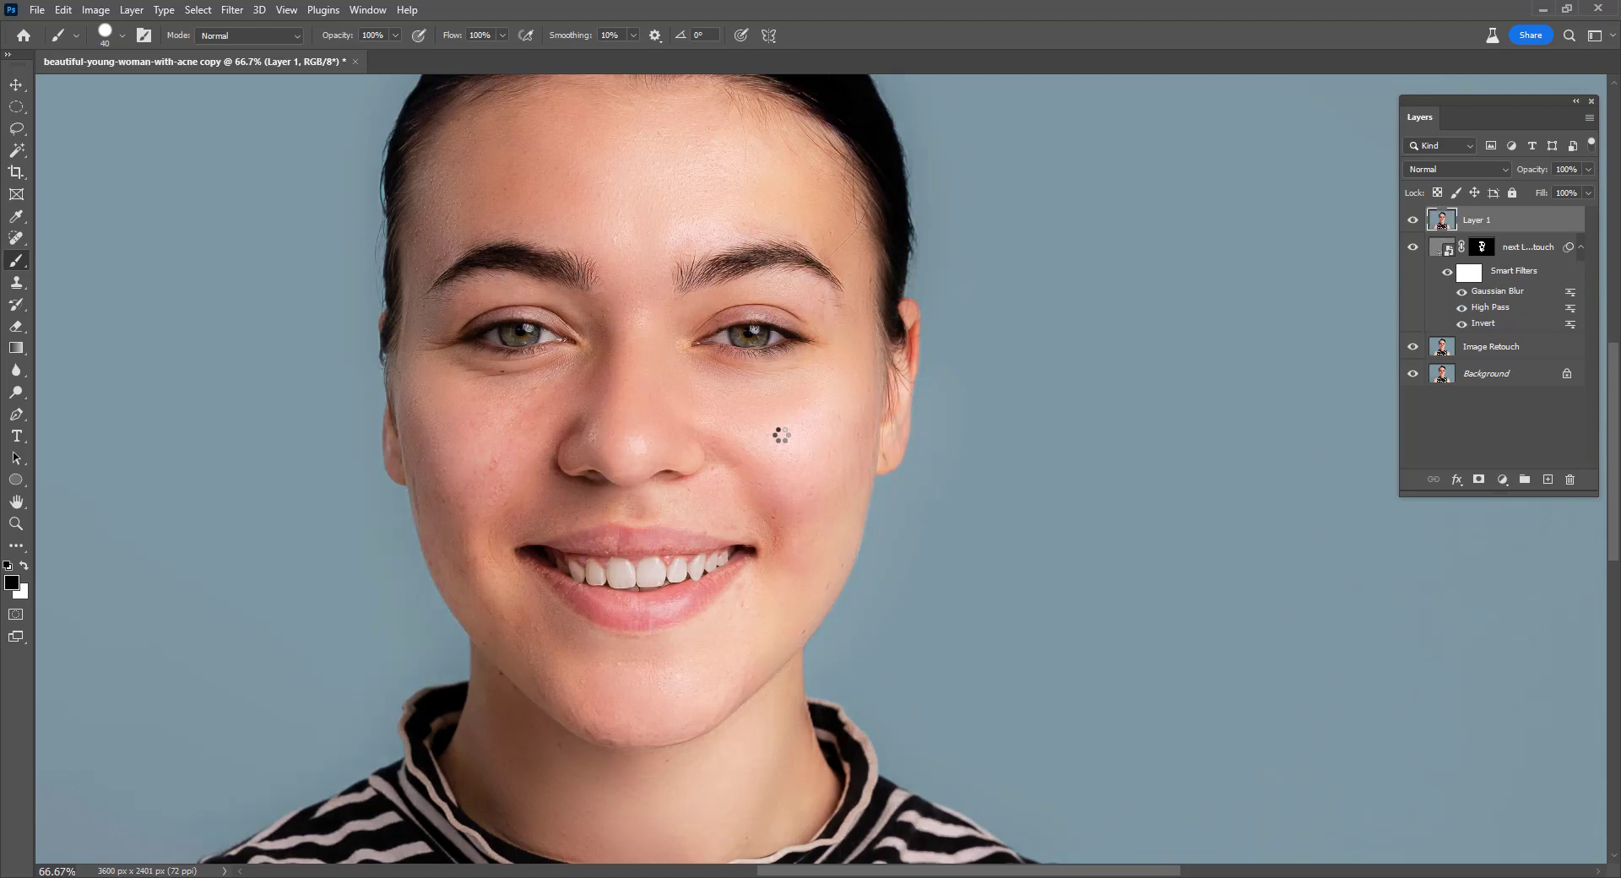
Add a Curves 1 adjustment layer with the RGB curve lifted to brighten the portrait.
{"action": "key", "text": "v"}
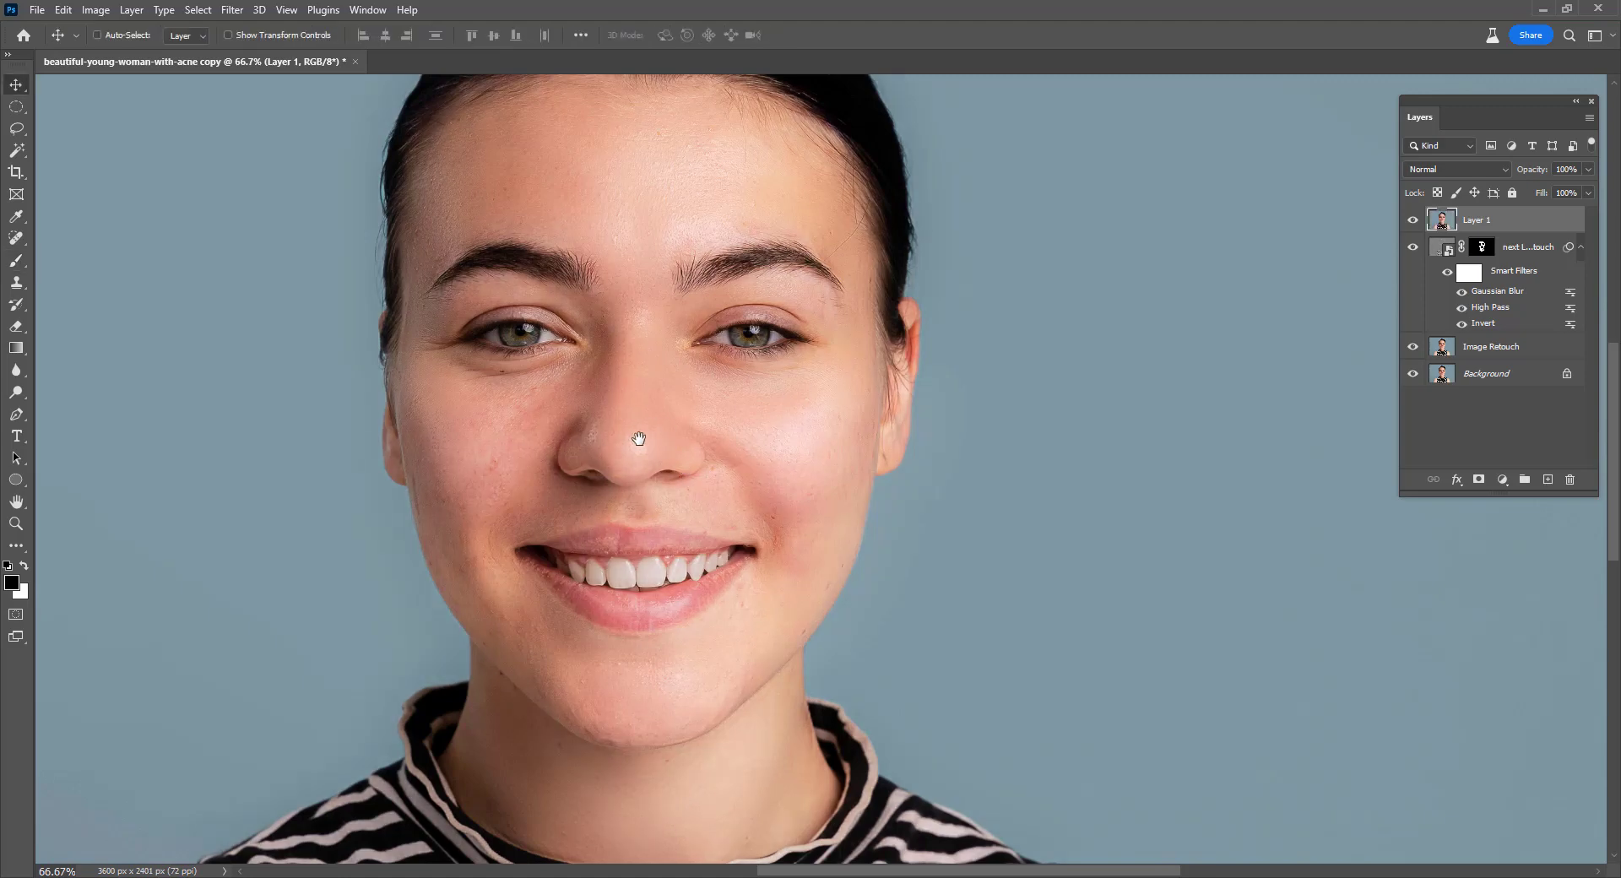
{"action": "left_click_drag", "start_coordinate": [673, 416], "coordinate": [667, 414]}
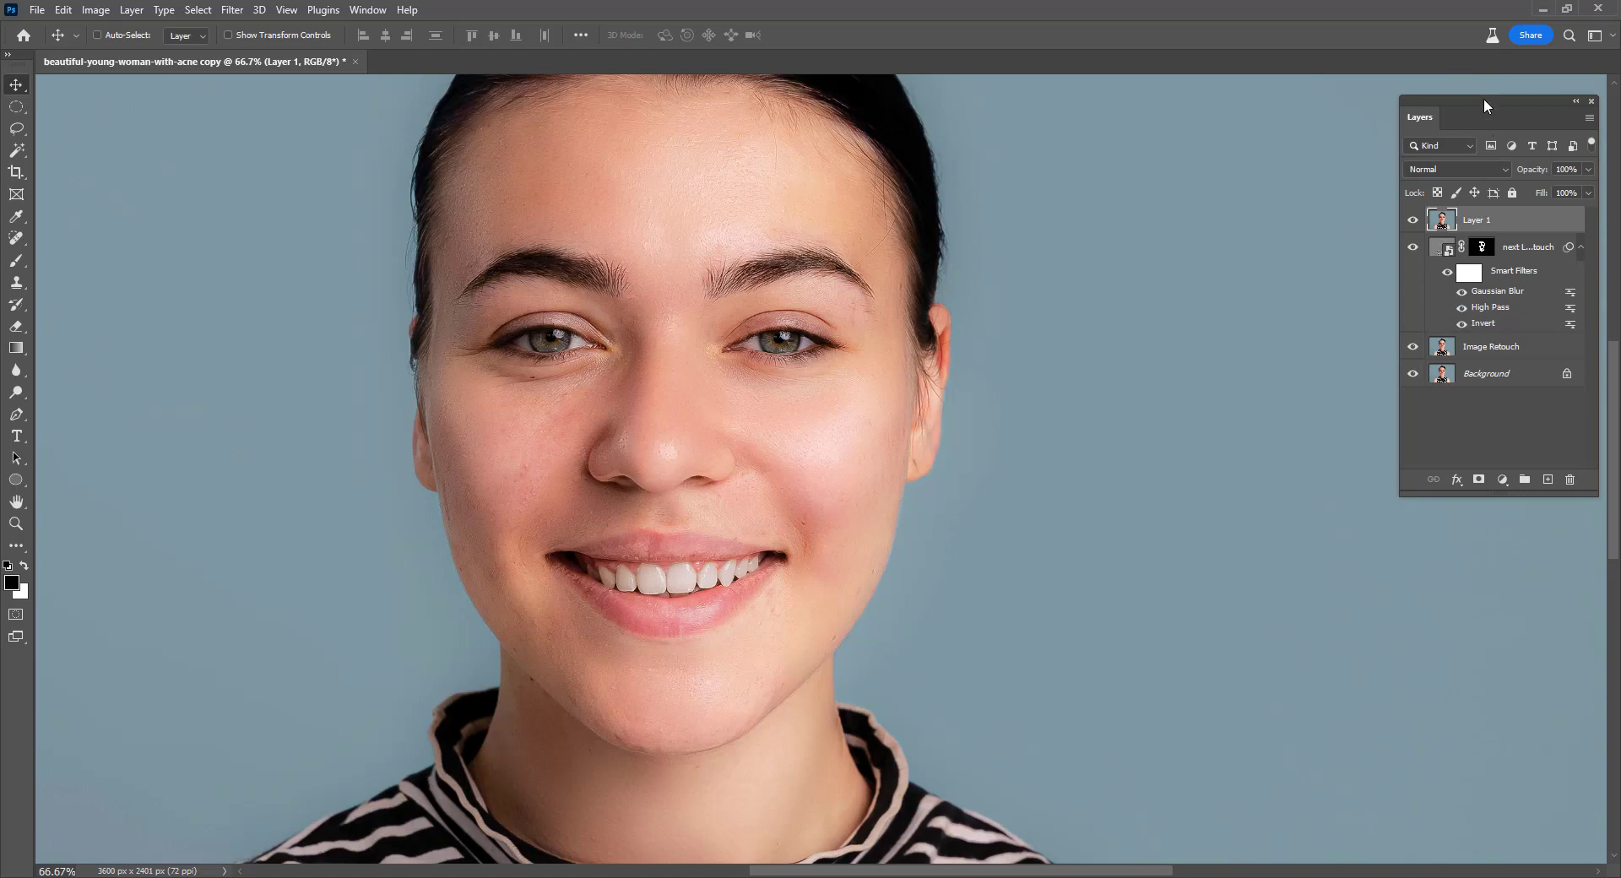
{"action": "left_click_drag", "start_coordinate": [1485, 104], "coordinate": [1411, 124]}
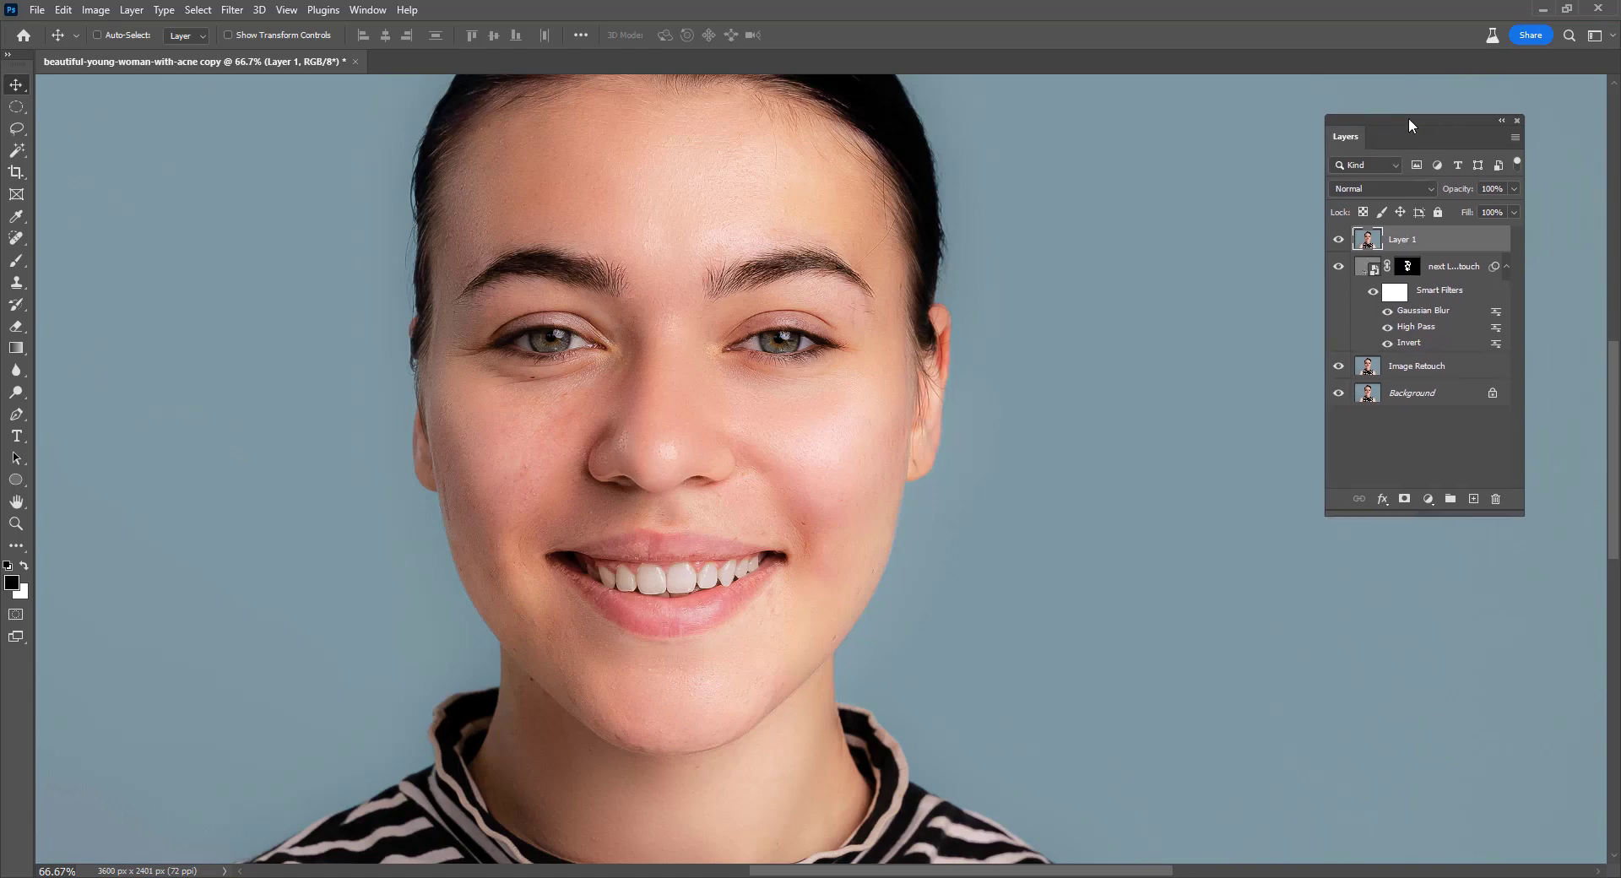
{"action": "left_click", "coordinate": [1429, 500]}
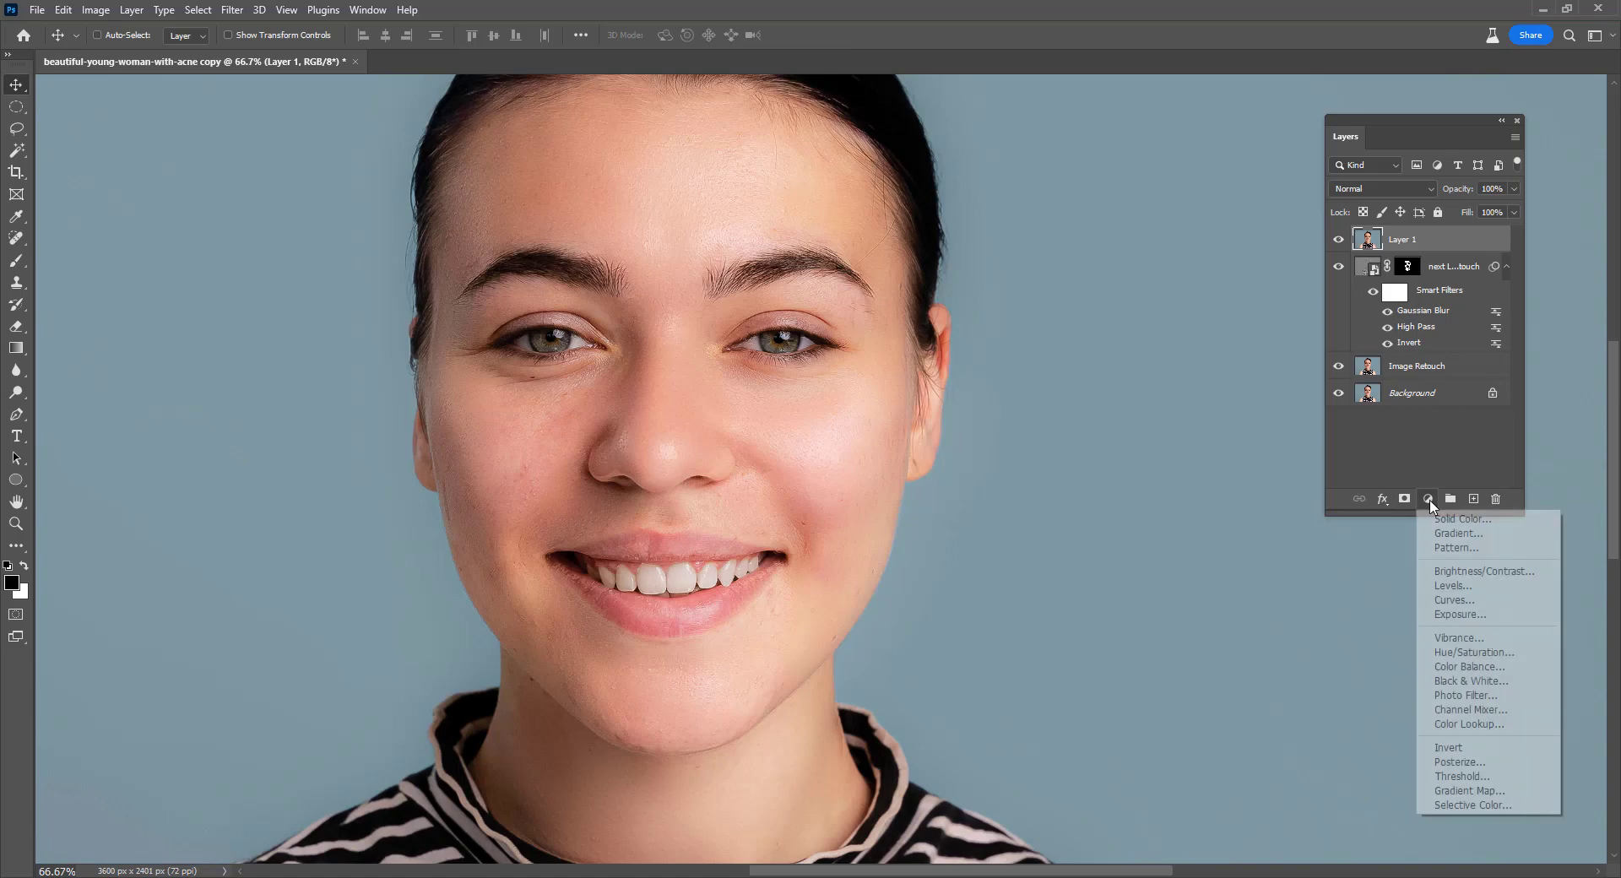
{"action": "left_click", "coordinate": [1454, 600]}
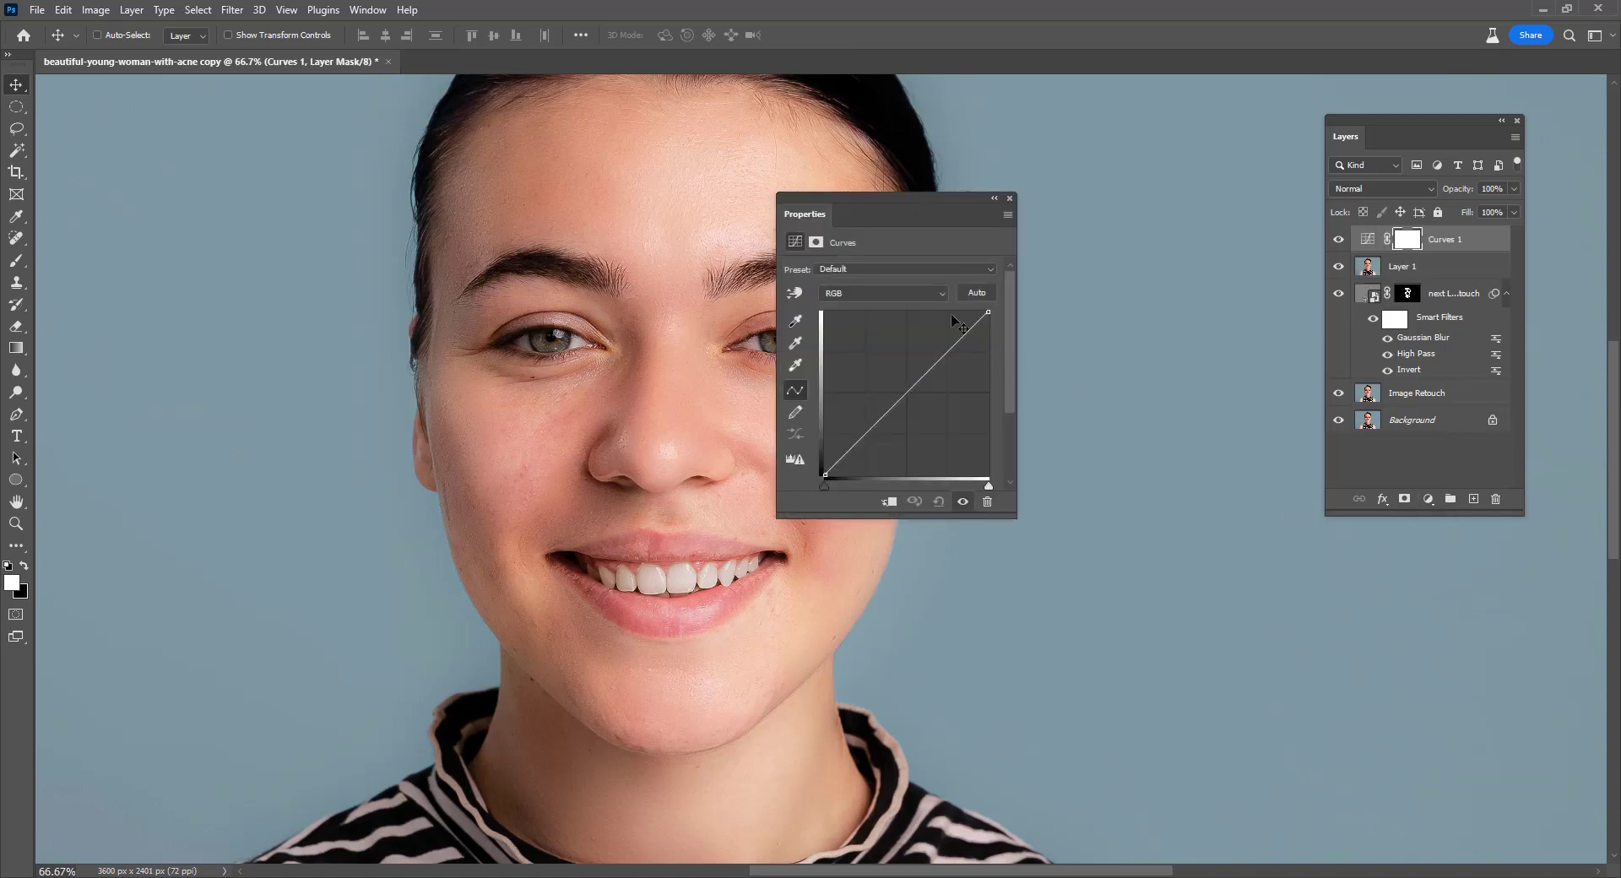
{"action": "left_click_drag", "start_coordinate": [910, 205], "coordinate": [1143, 246]}
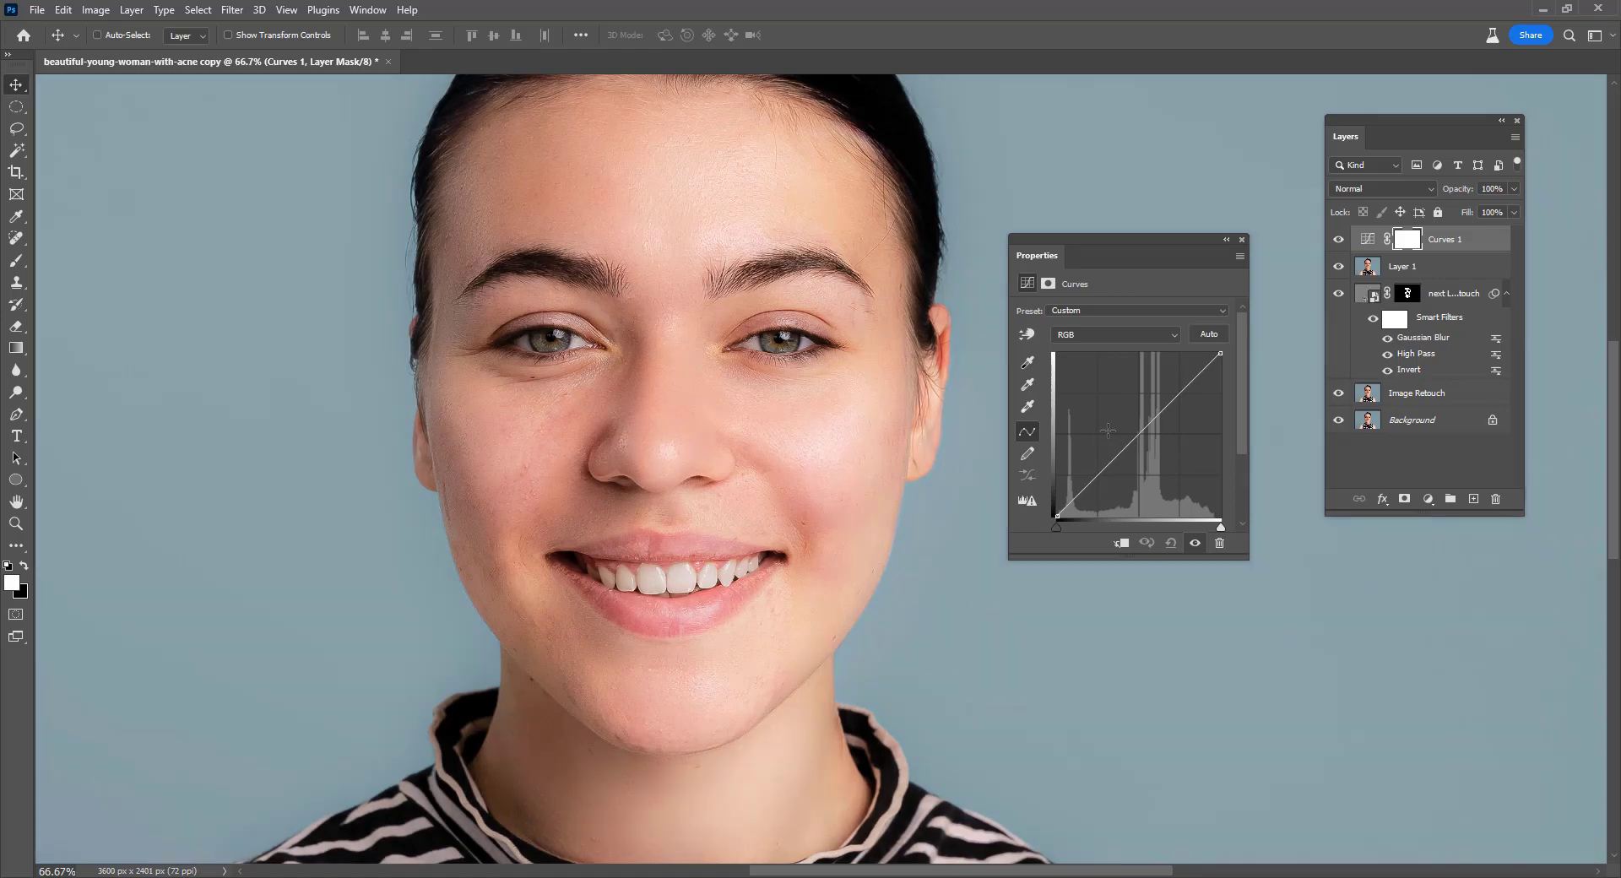
{"action": "left_click", "coordinate": [1108, 430]}
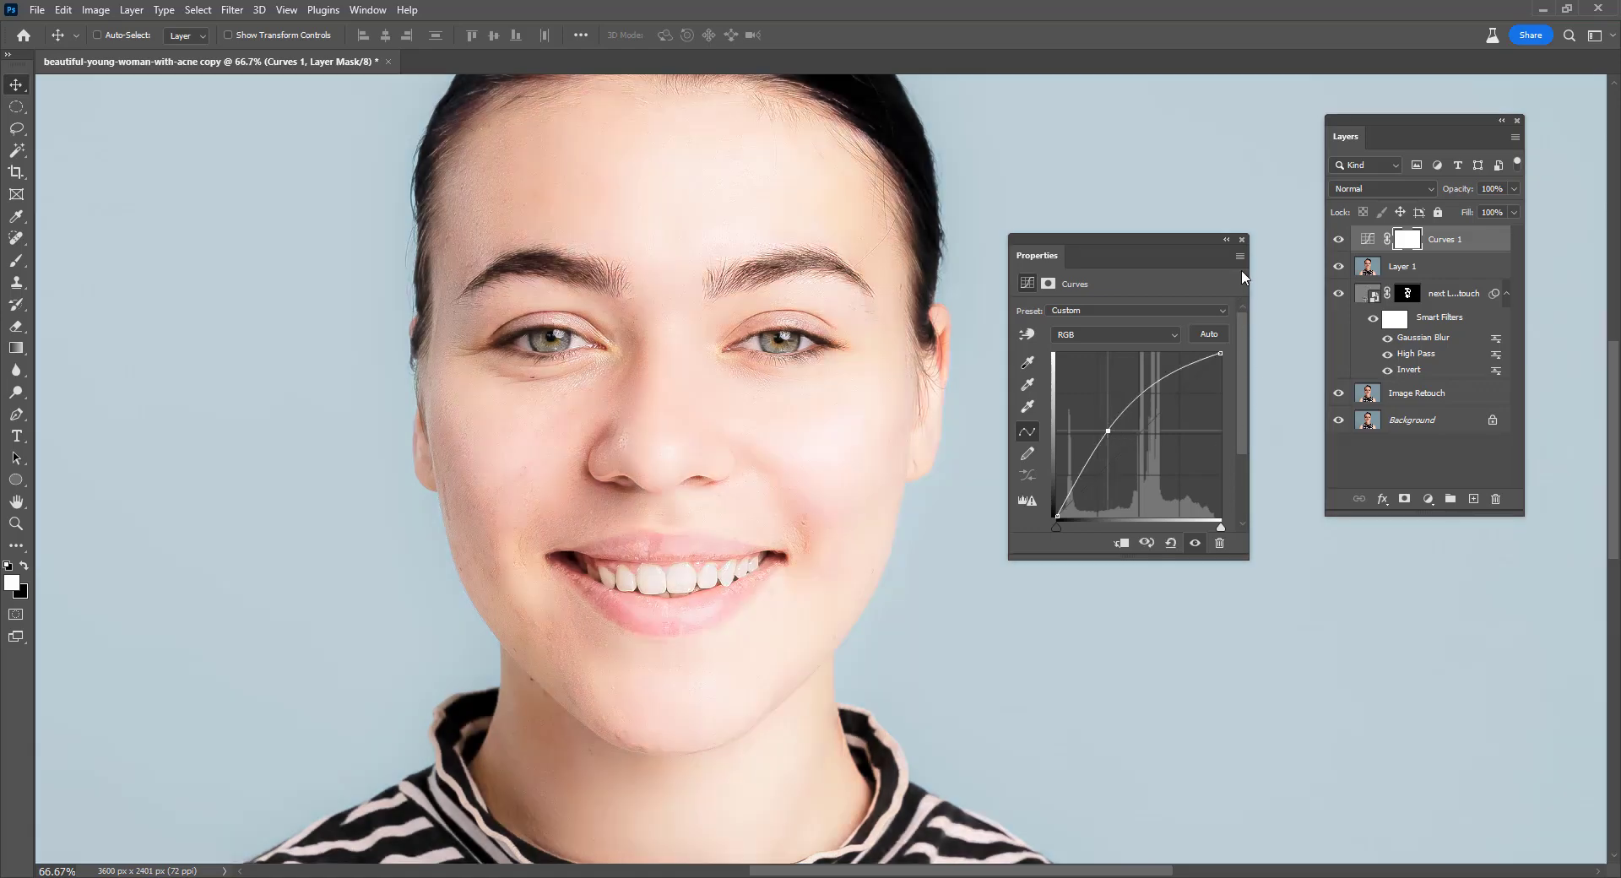
{"action": "left_click", "coordinate": [1242, 241]}
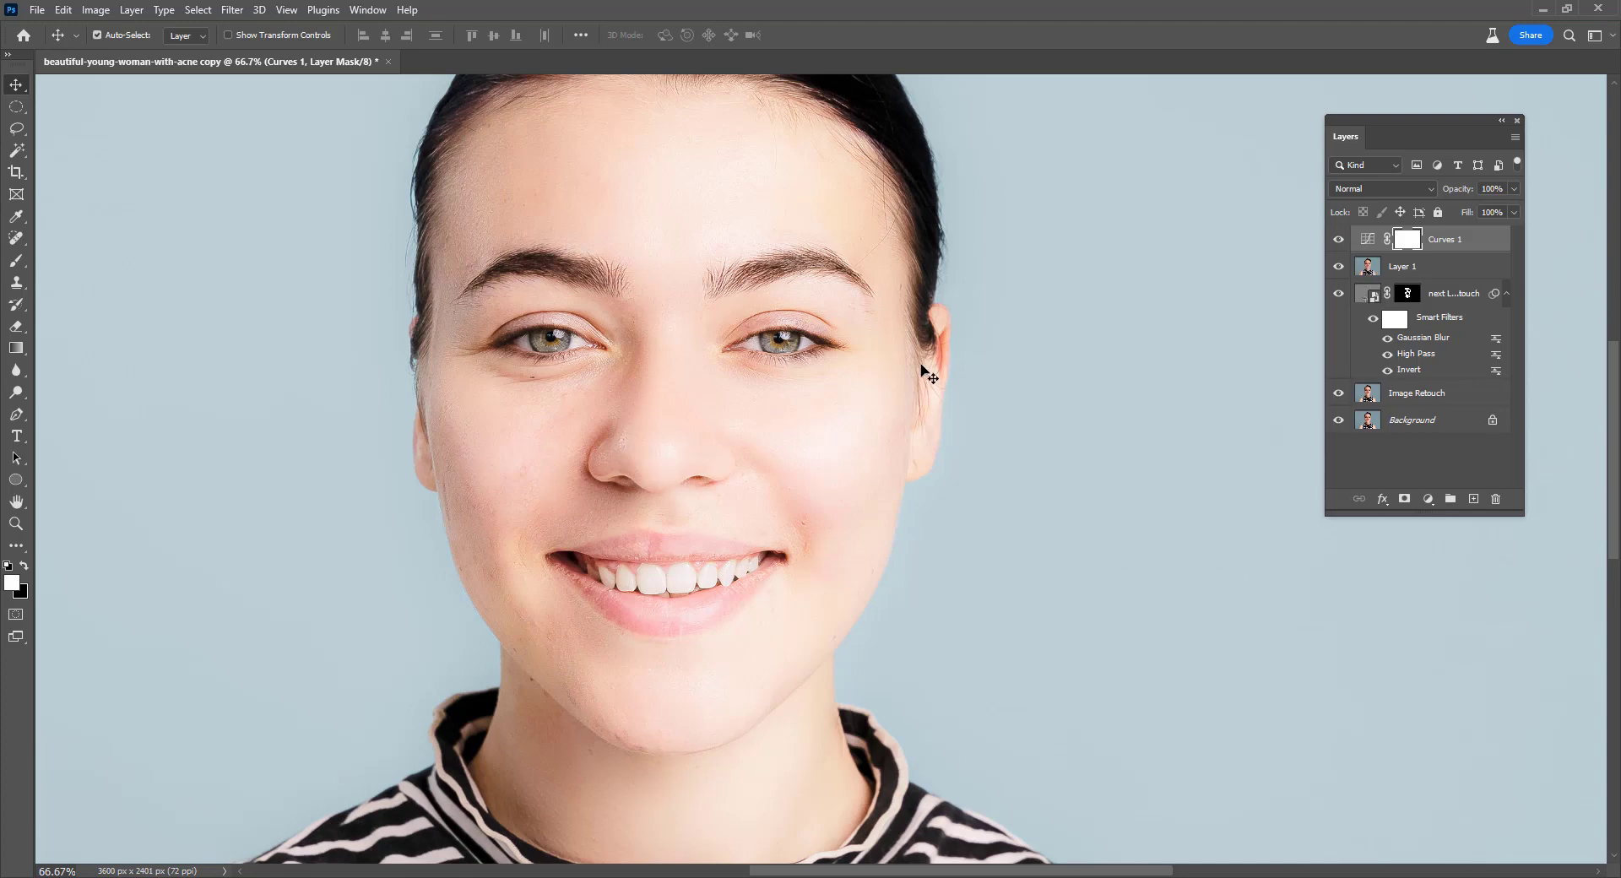
{"action": "left_click_drag", "start_coordinate": [1410, 245], "coordinate": [1413, 243]}
Invert the Curves 1 mask to hide the brightening and pick a small Hard Round brush.
{"action": "key", "text": "ctrl+i"}
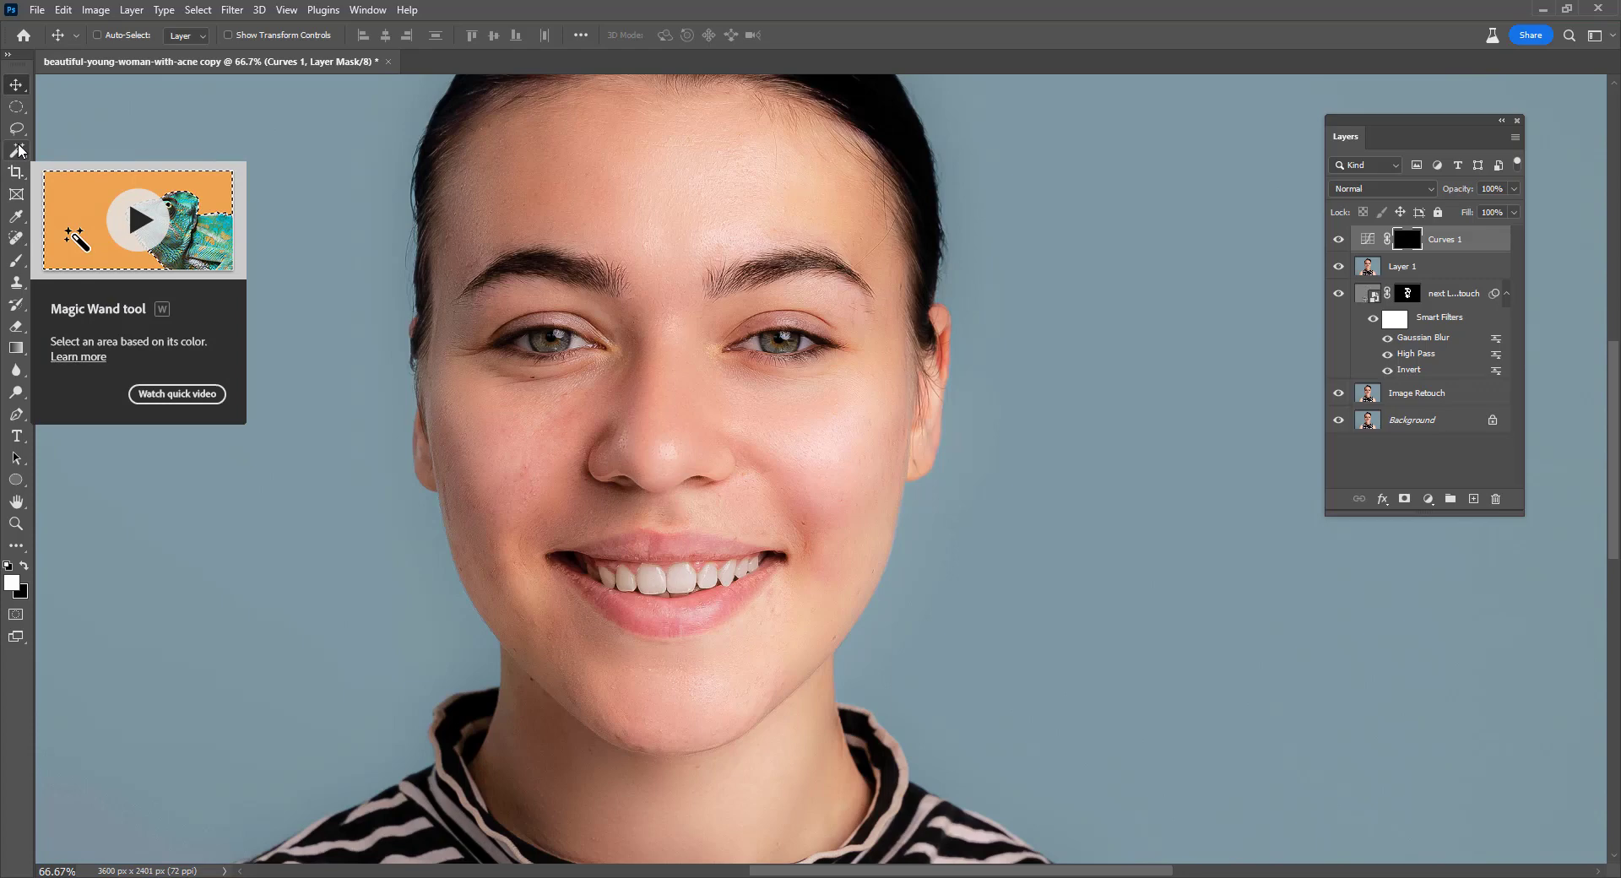
{"action": "key", "text": "b"}
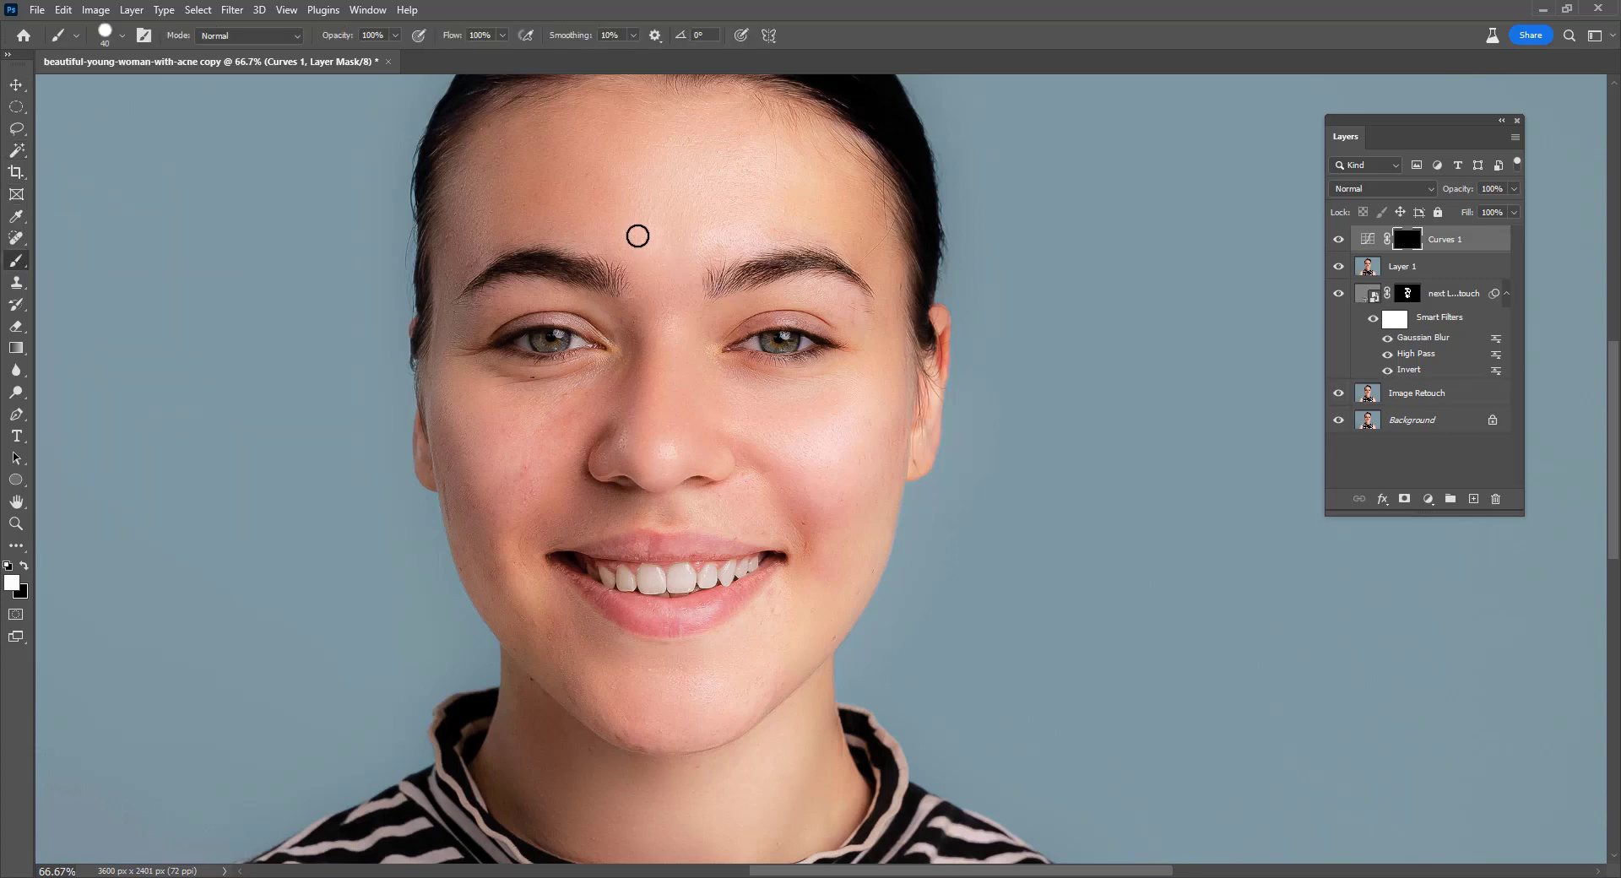
{"action": "right_click", "coordinate": [642, 236]}
{"action": "left_click", "coordinate": [754, 474]}
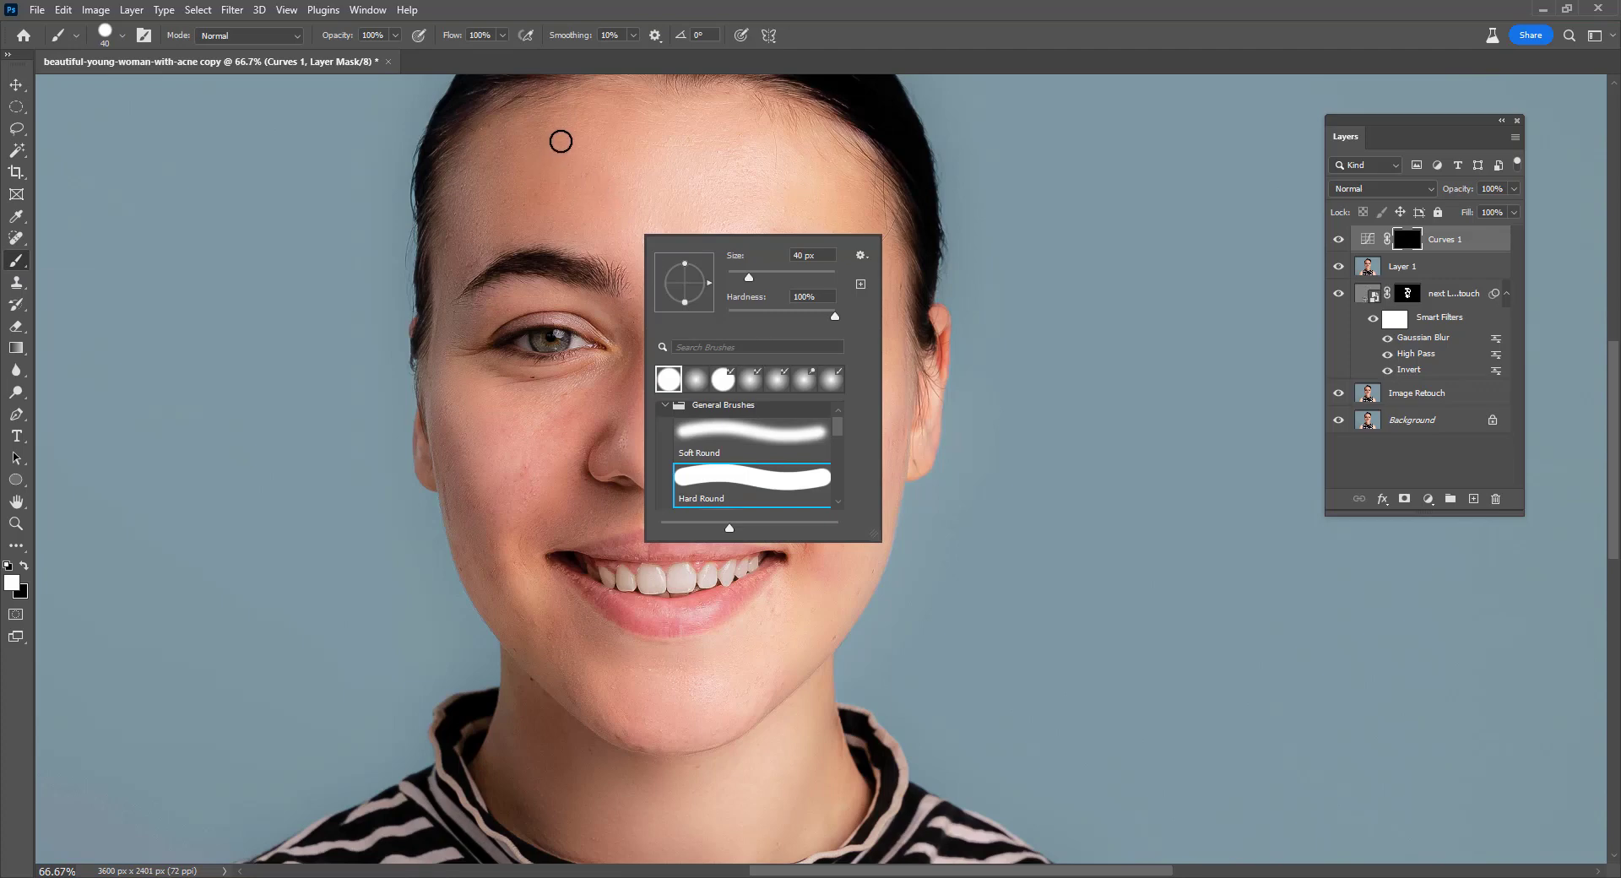
{"action": "key", "text": "Return"}
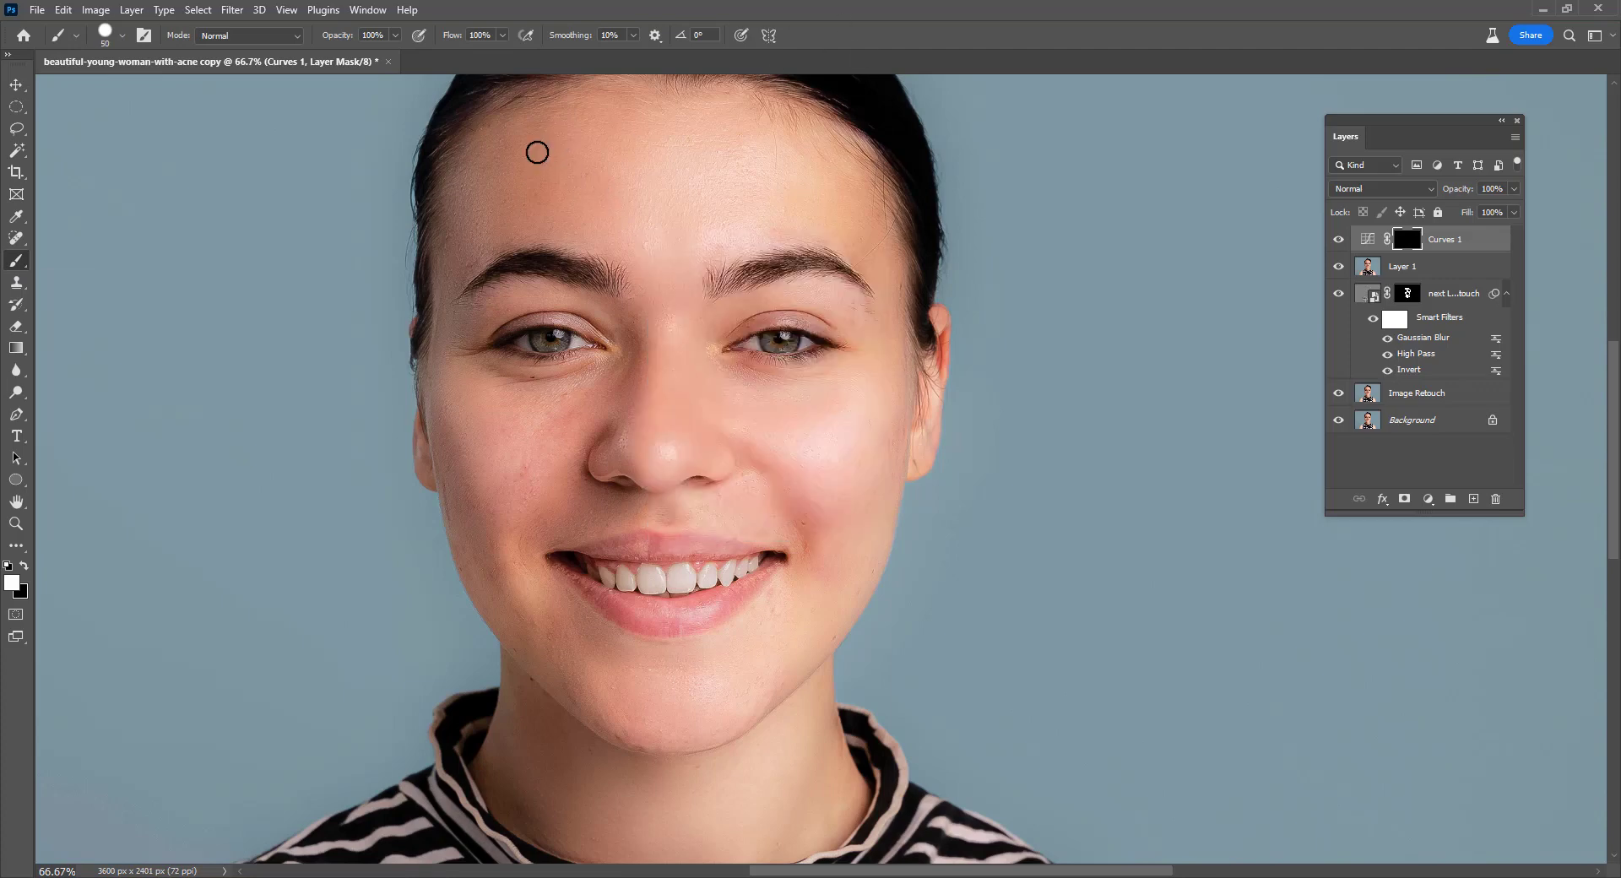
{"action": "key", "text": "bracketleft"}
Paint light strokes on the forehead, beside the nose, above the lip and on the left cheek.
{"action": "left_click", "coordinate": [538, 133]}
{"action": "left_click", "coordinate": [518, 215], "text": "shift"}
{"action": "left_click", "coordinate": [495, 156]}
{"action": "left_click", "coordinate": [468, 253], "text": "shift"}
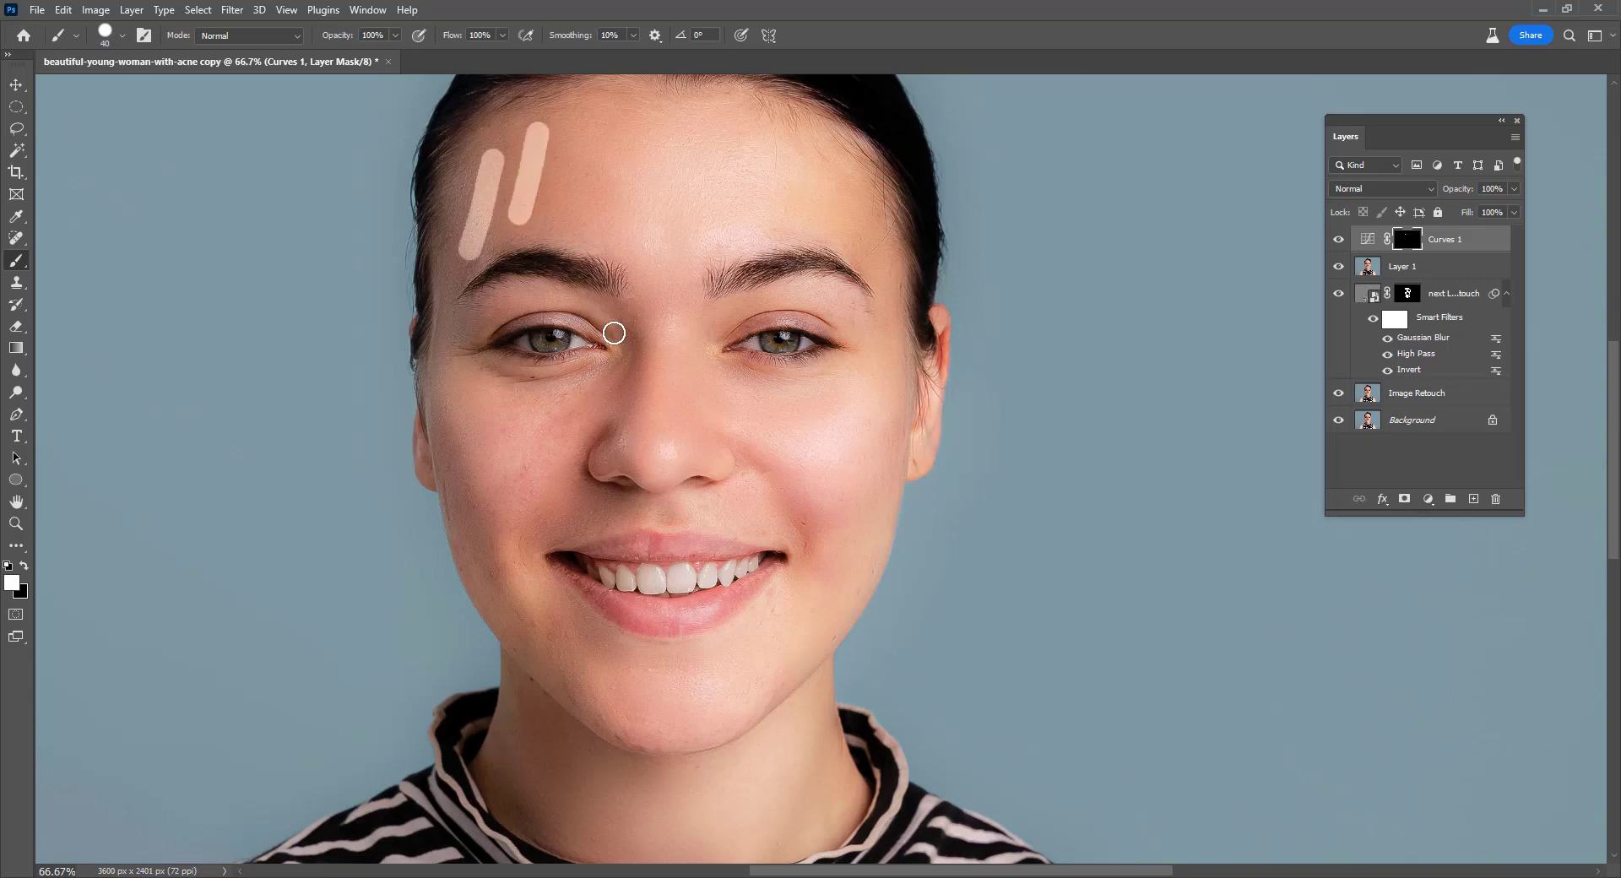
{"action": "left_click_drag", "start_coordinate": [626, 336], "coordinate": [575, 439]}
{"action": "left_click_drag", "start_coordinate": [616, 493], "coordinate": [559, 537]}
{"action": "left_click", "coordinate": [462, 539]}
{"action": "left_click", "coordinate": [452, 479], "text": "shift"}
{"action": "left_click", "coordinate": [446, 317]}
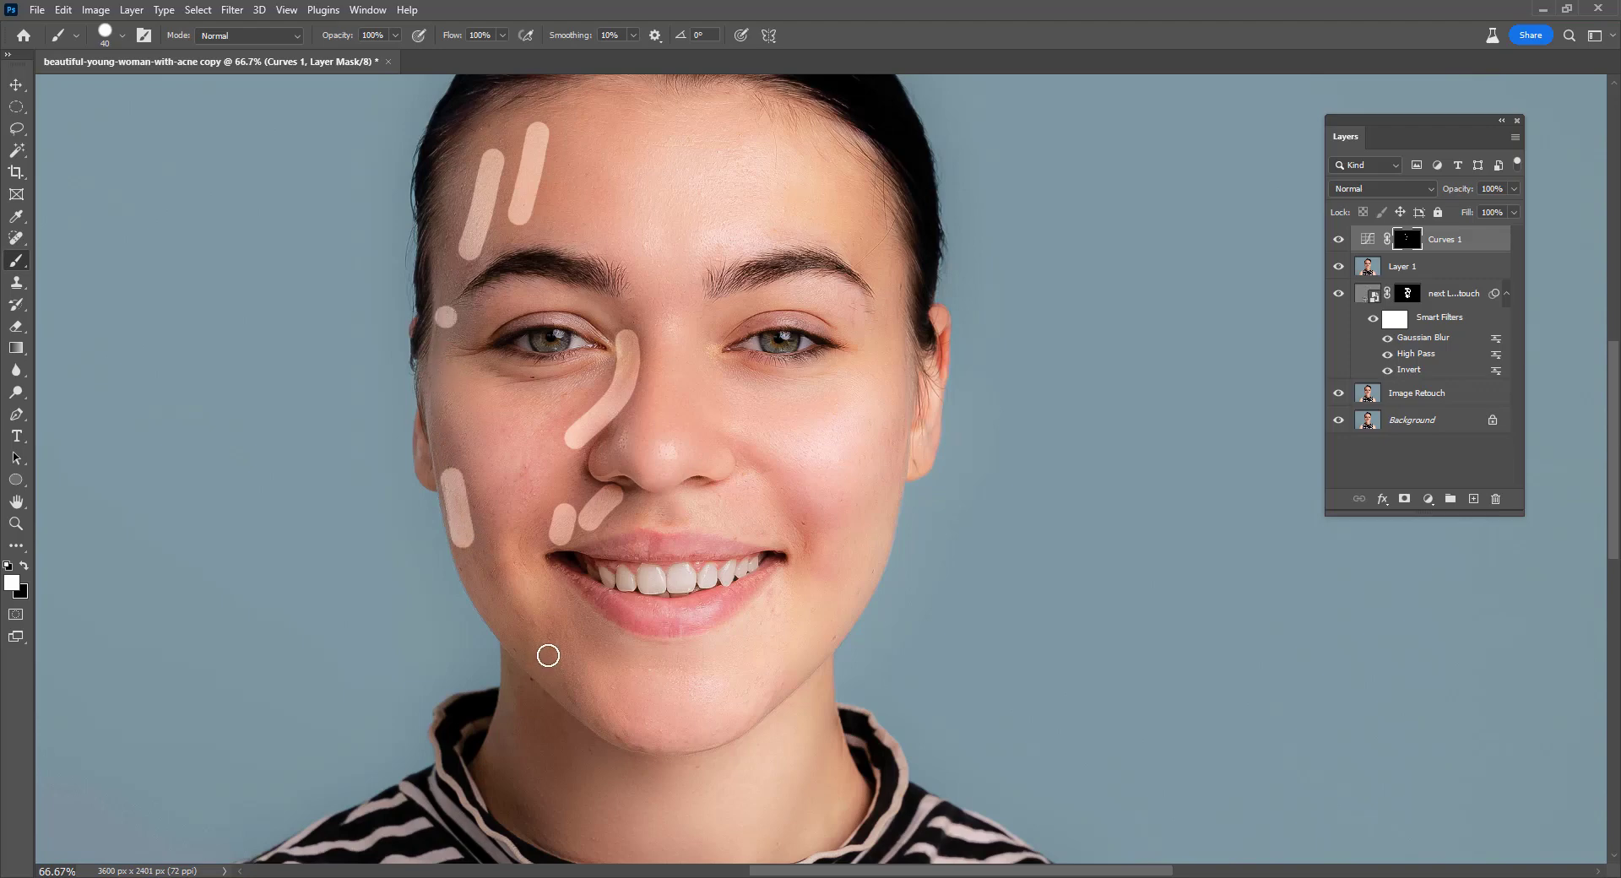
Paint light strokes on the chin, three on the neck, and one more on the left cheek.
{"action": "mouse_move", "coordinate": [538, 634]}
{"action": "left_mouse_down"}
{"action": "mouse_move", "coordinate": [553, 675]}
{"action": "mouse_move", "coordinate": [585, 652]}
{"action": "left_mouse_up"}
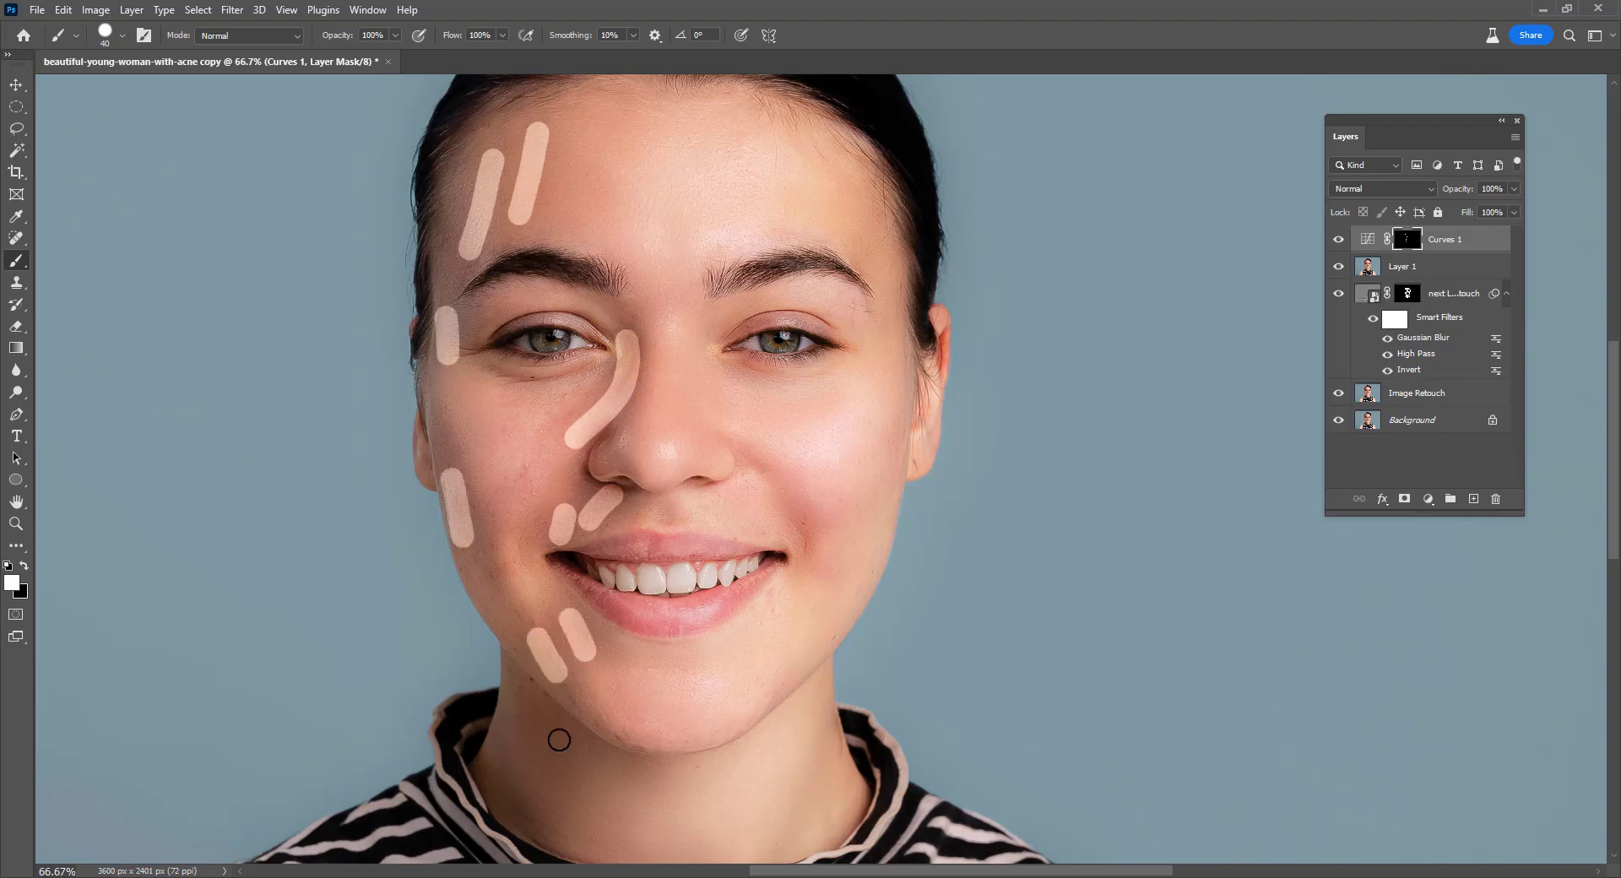
{"action": "left_click_drag", "start_coordinate": [522, 716], "coordinate": [504, 798]}
{"action": "left_click_drag", "start_coordinate": [564, 735], "coordinate": [555, 807]}
{"action": "left_click_drag", "start_coordinate": [607, 758], "coordinate": [580, 812]}
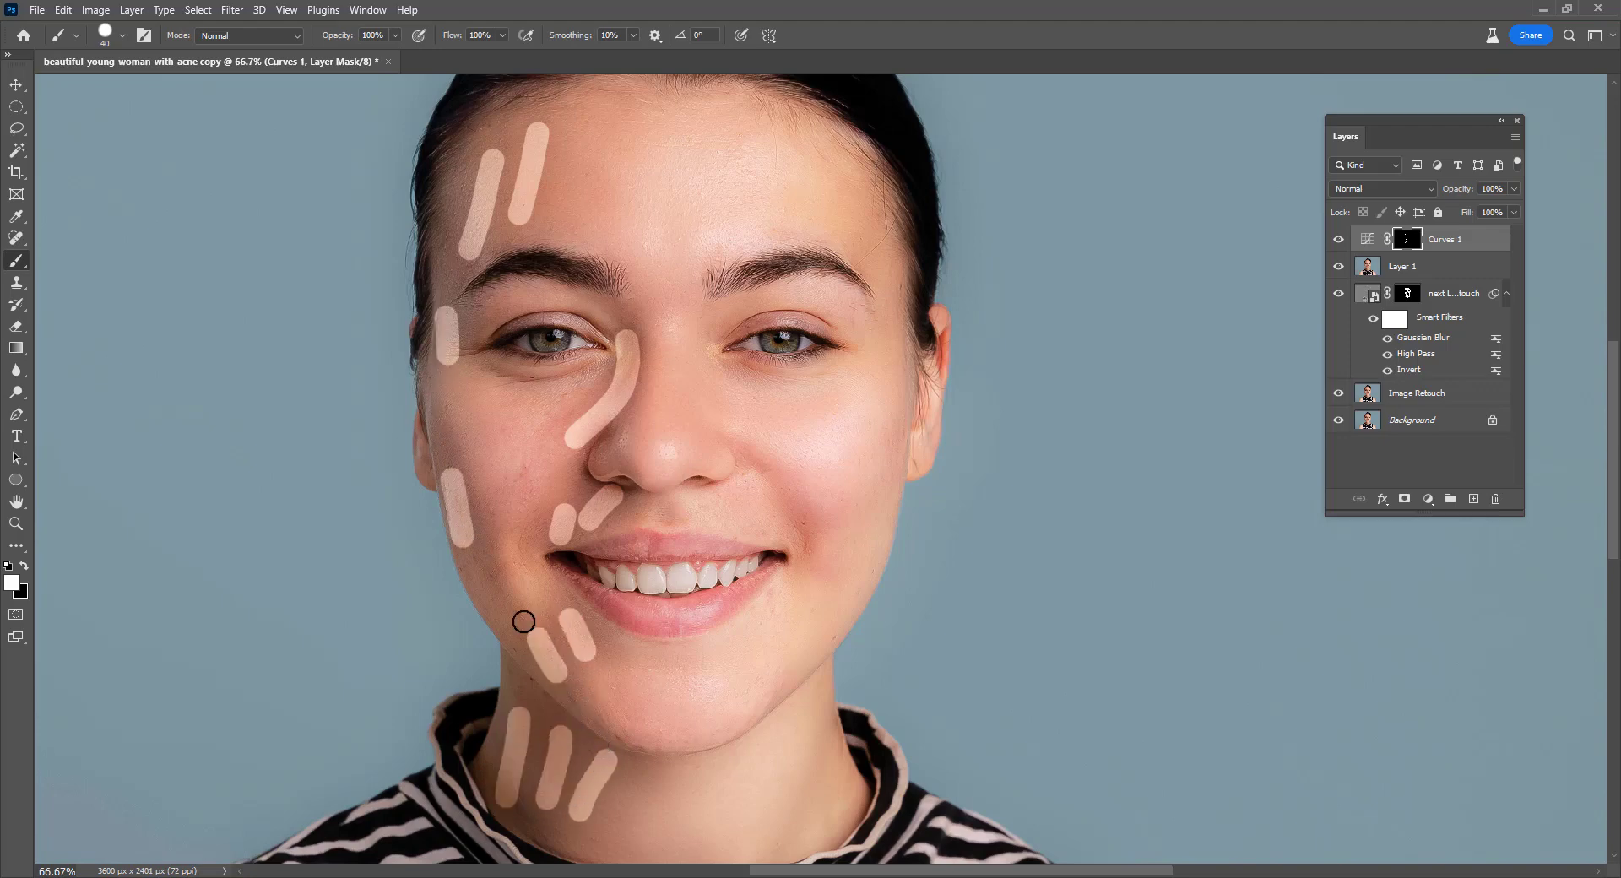
{"action": "left_click_drag", "start_coordinate": [486, 557], "coordinate": [491, 579]}
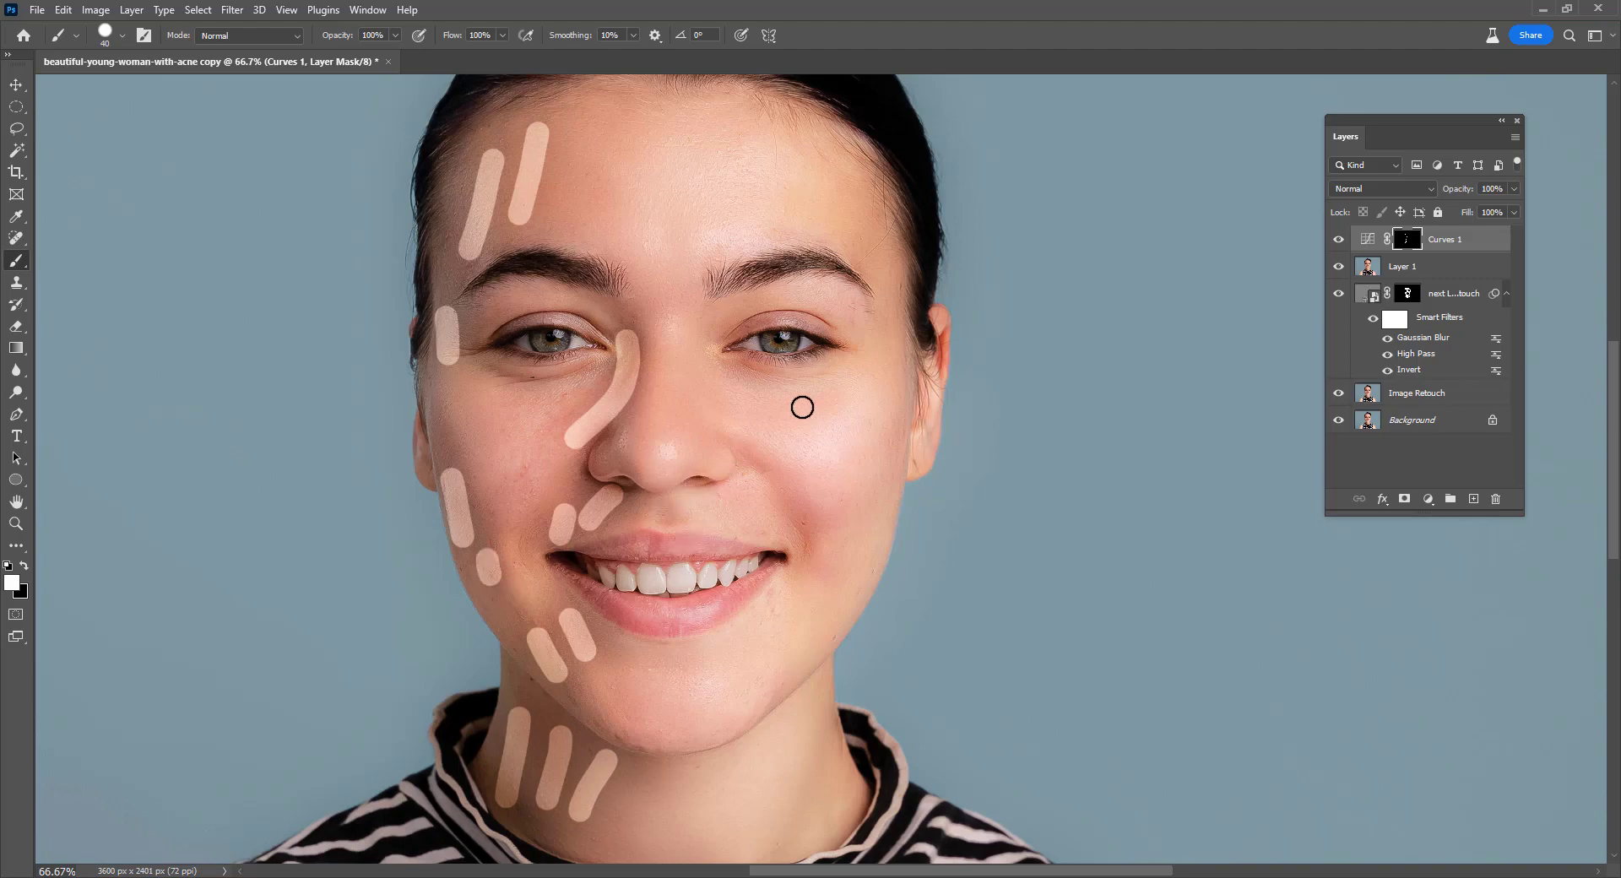
Add a Curves 2 adjustment layer and pull its curve down to darken the whole image.
{"action": "left_click", "coordinate": [1428, 500]}
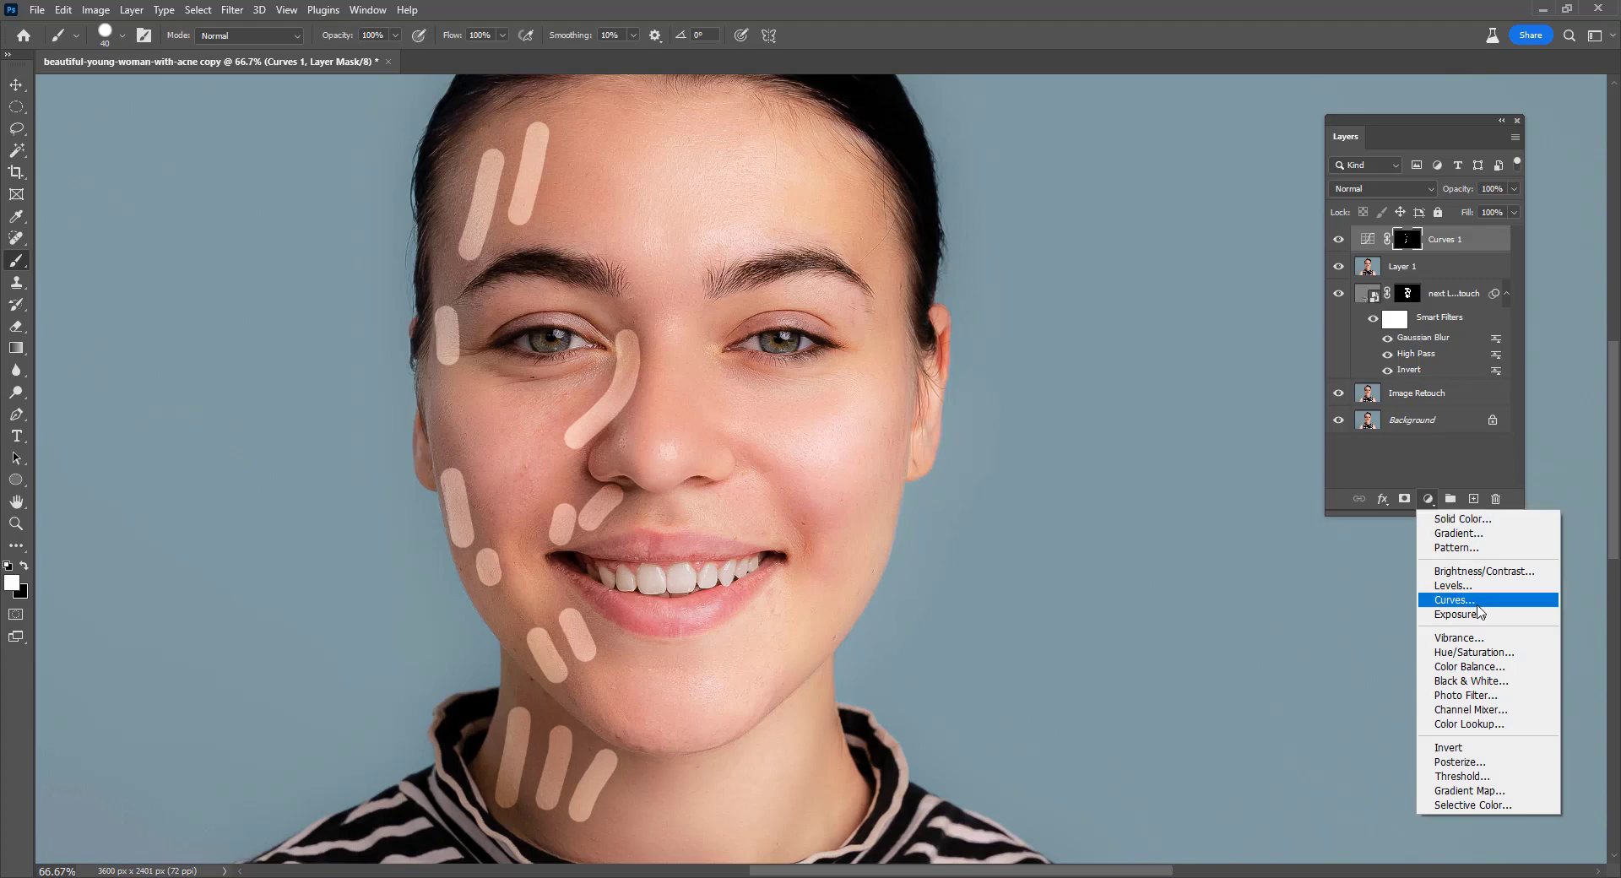
{"action": "left_click", "coordinate": [1461, 601]}
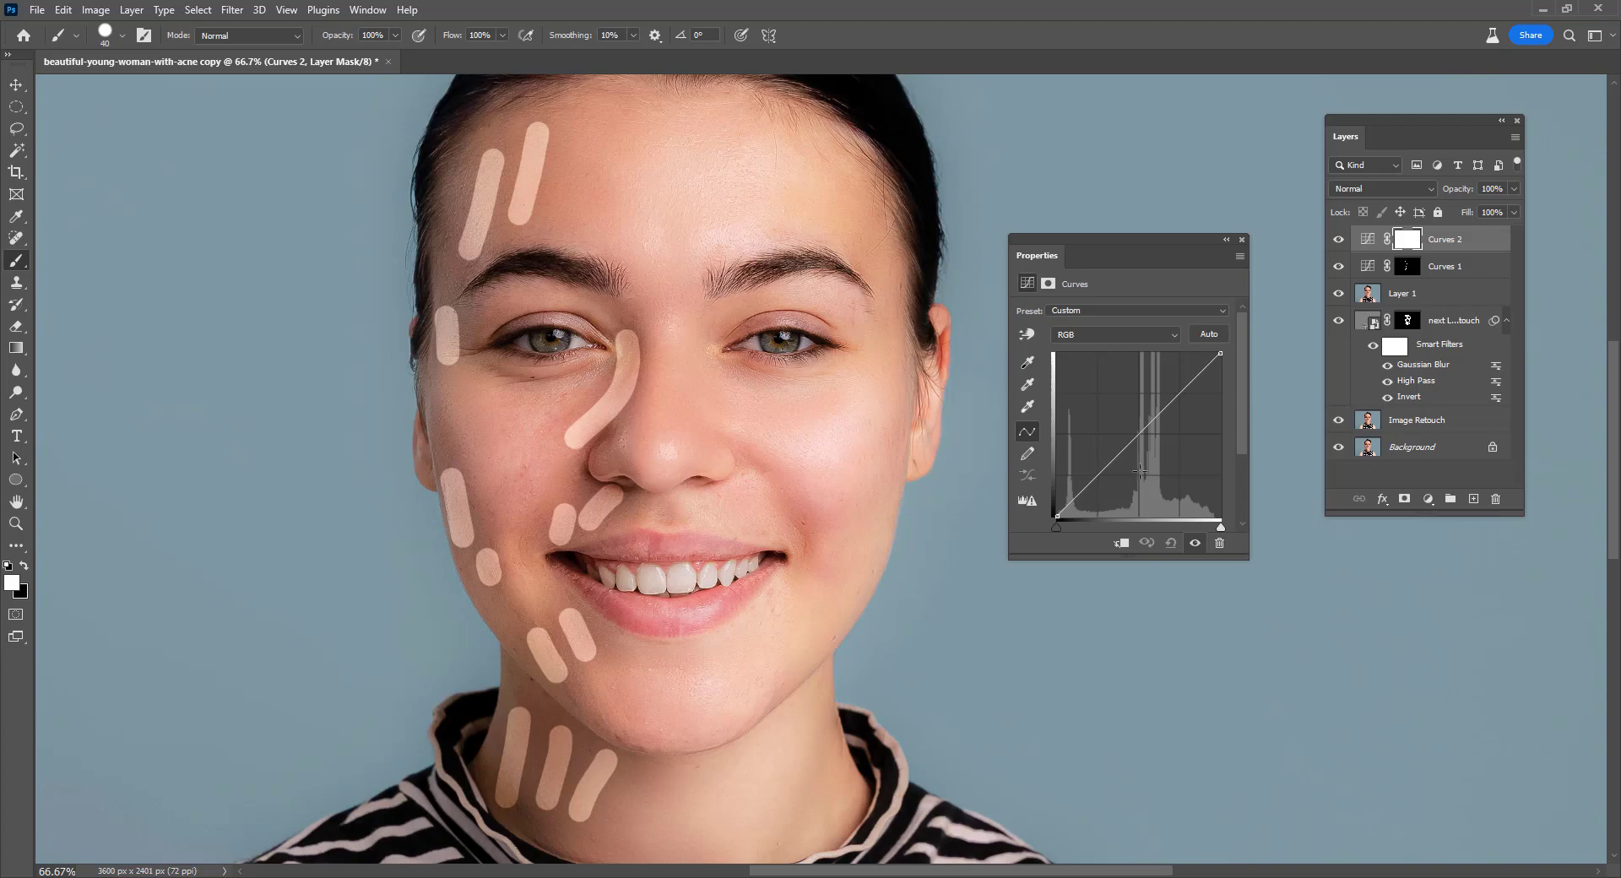
{"action": "left_click", "coordinate": [1140, 472]}
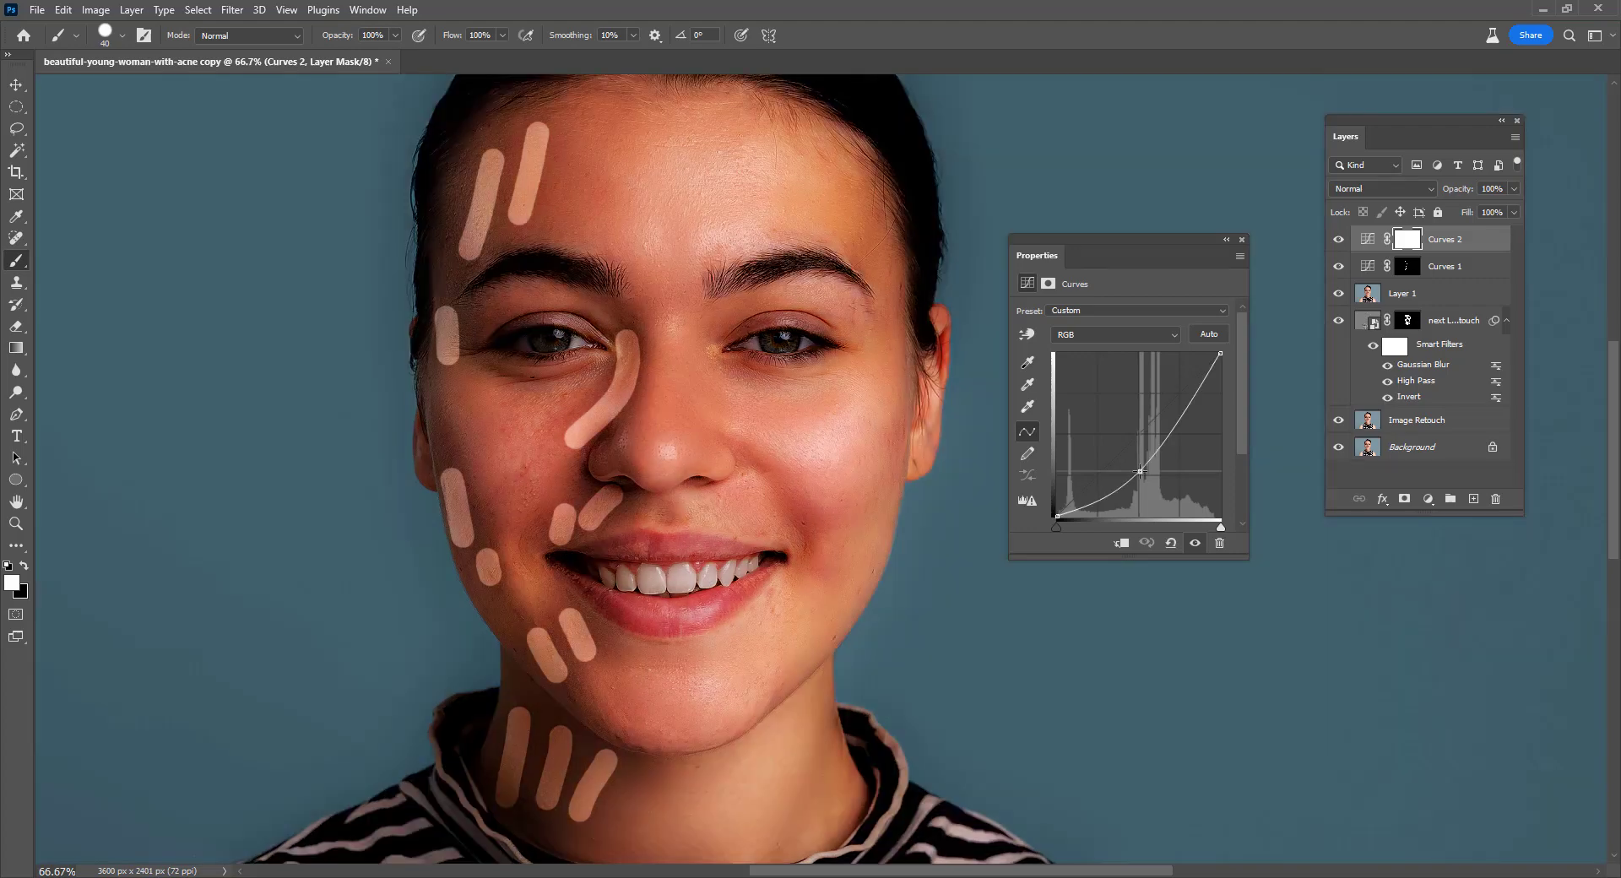
{"action": "left_click", "coordinate": [1242, 240]}
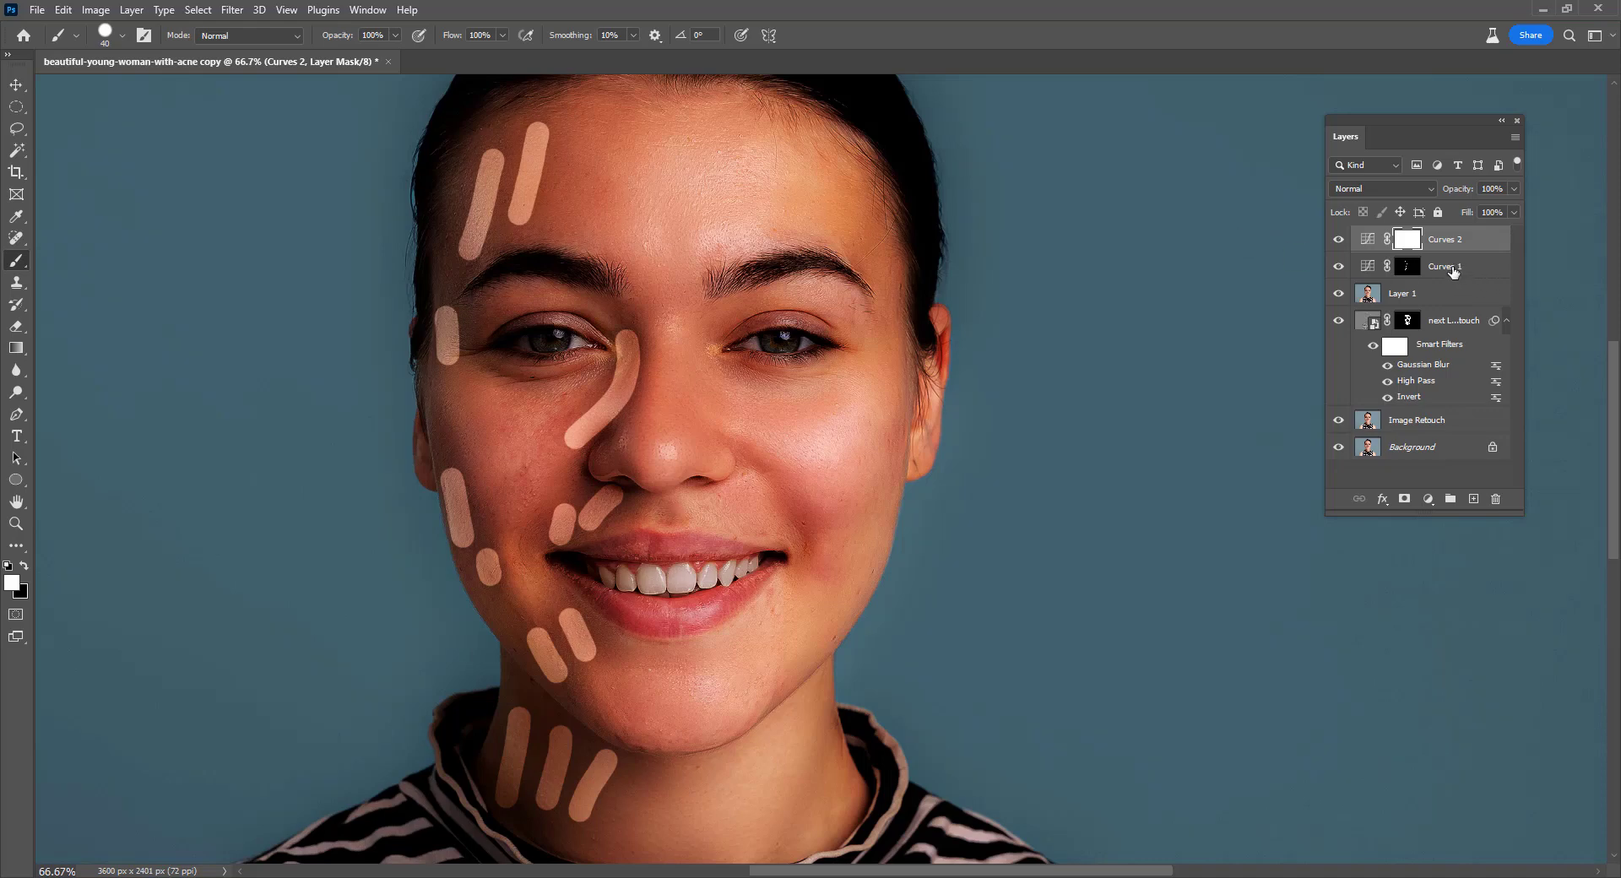
Invert the Curves 2 mask to black so the darkening is hidden.
{"action": "left_click", "coordinate": [1454, 272]}
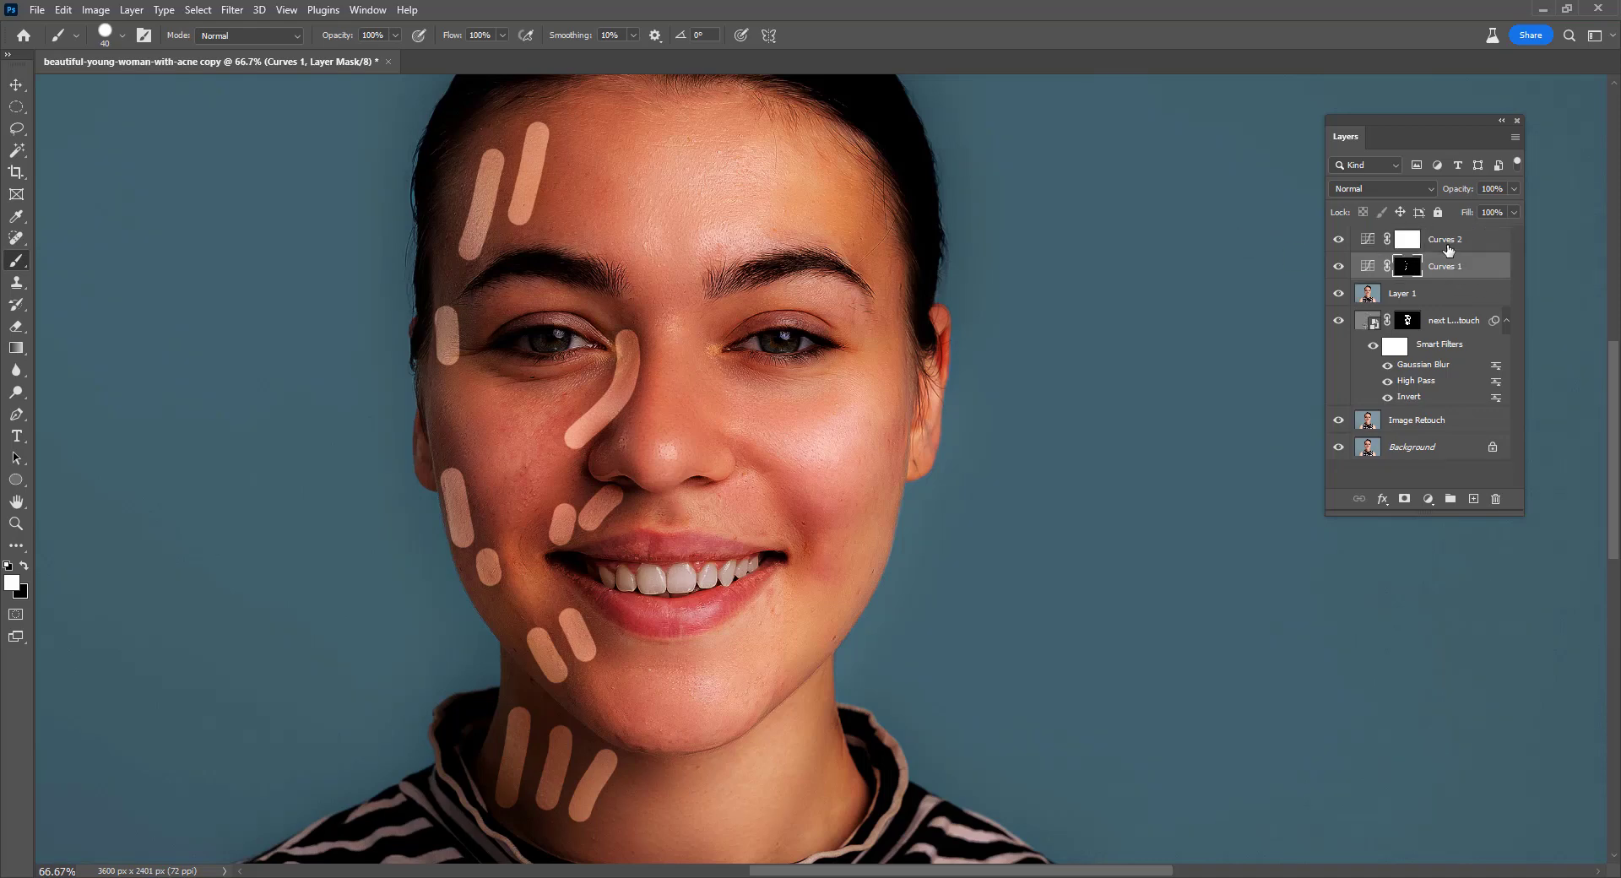
{"action": "left_click", "coordinate": [1448, 245]}
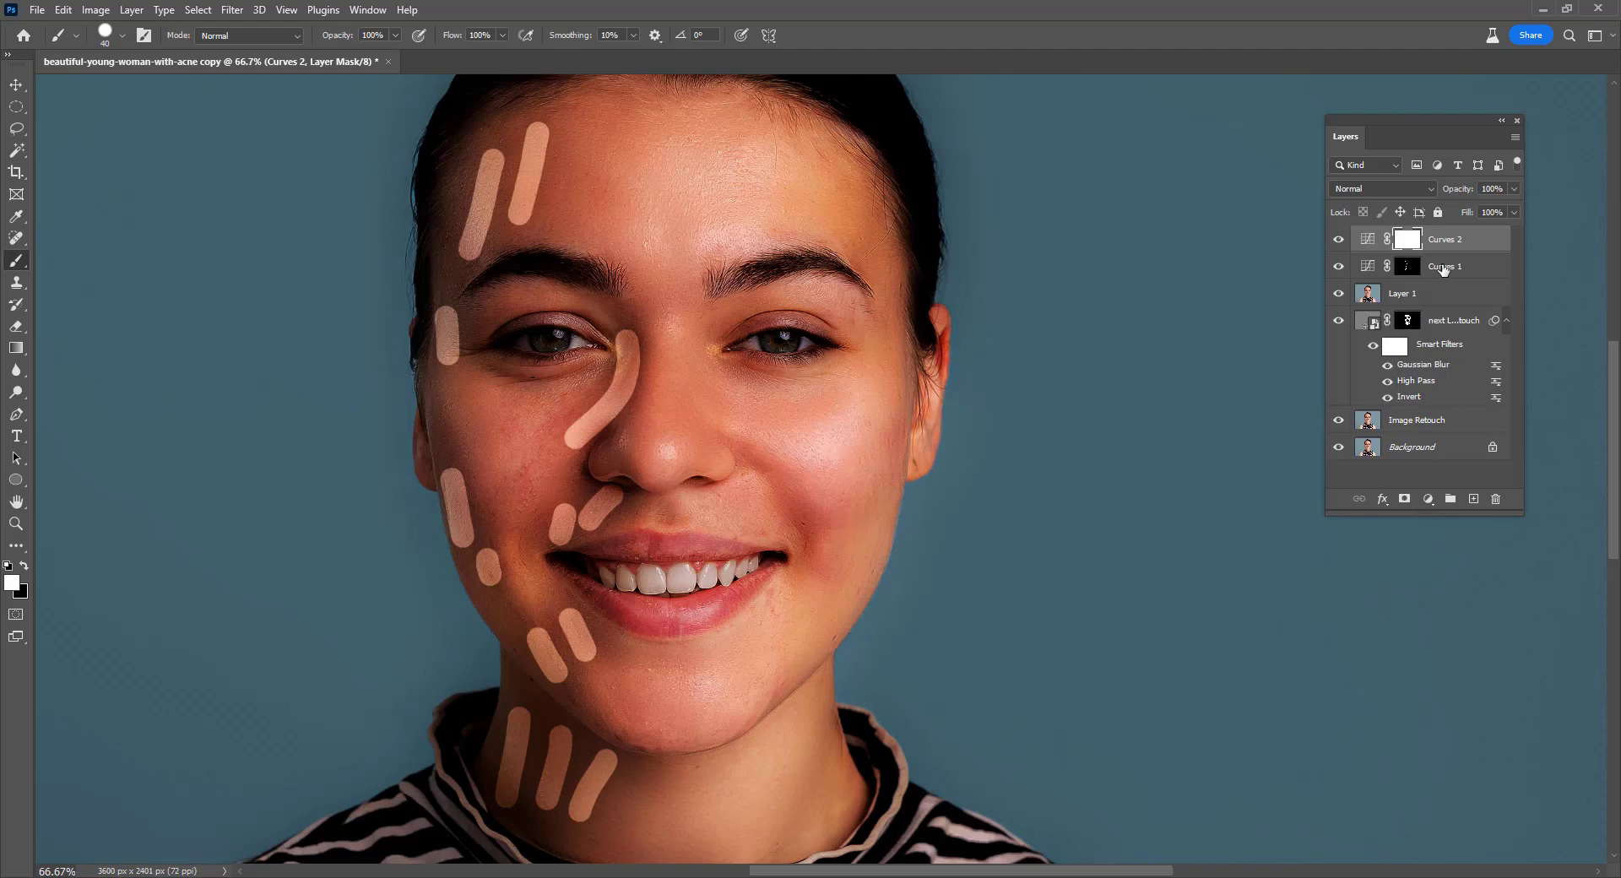
{"action": "left_click", "coordinate": [1438, 267]}
{"action": "left_click", "coordinate": [1399, 245]}
{"action": "key", "text": "ctrl+i"}
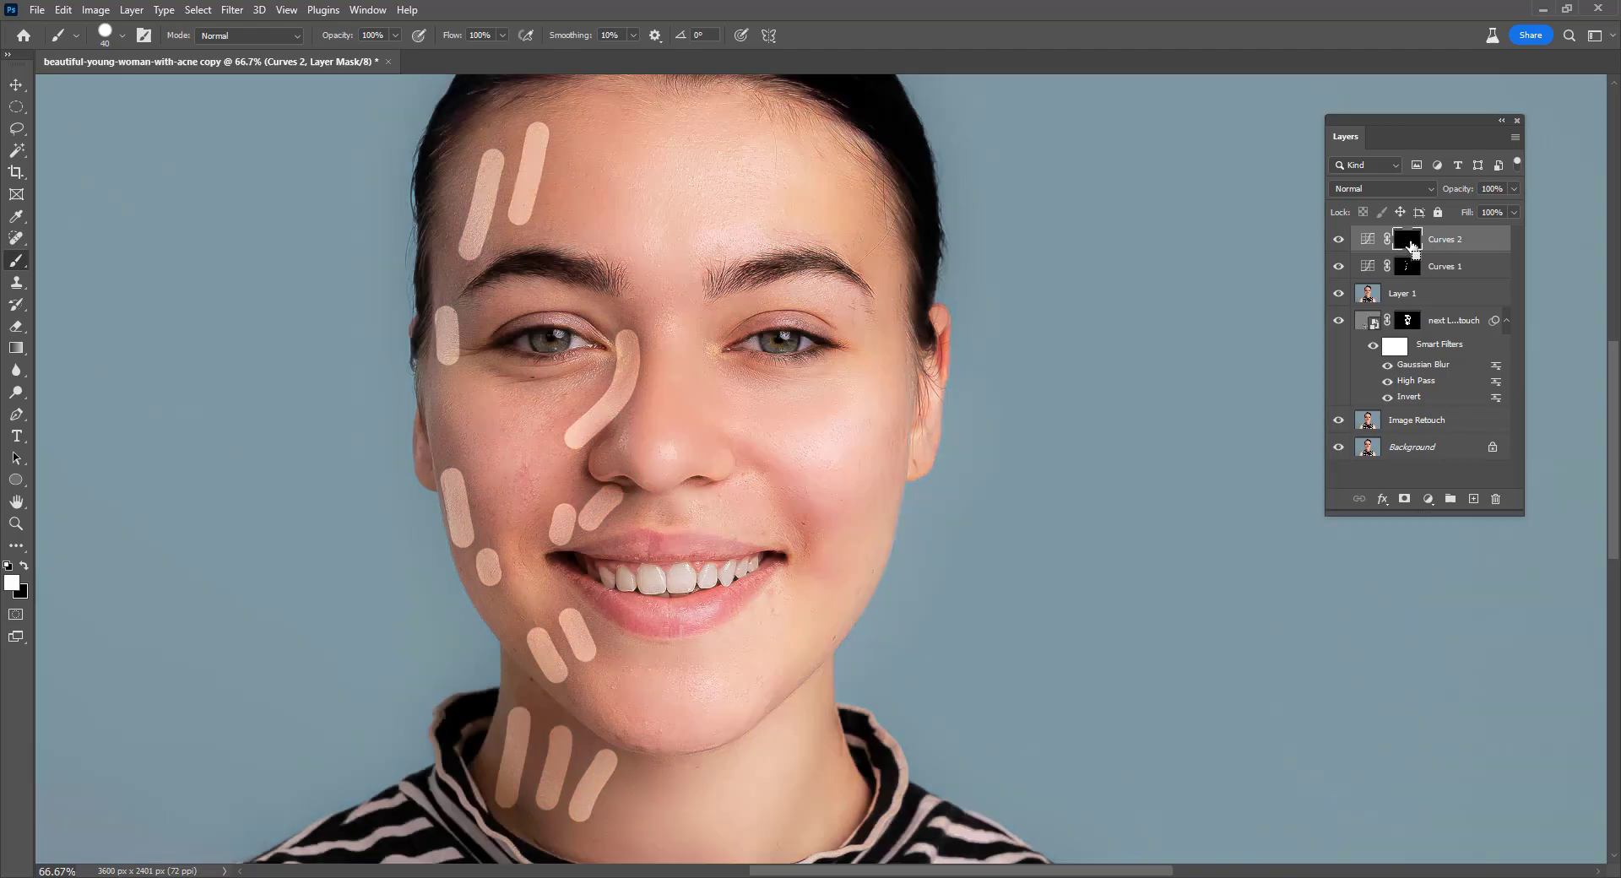
Dismiss the no-pixels warning and paint darkening onto the forehead and right eyebrow.
{"action": "left_click", "coordinate": [1410, 245], "text": "ctrl"}
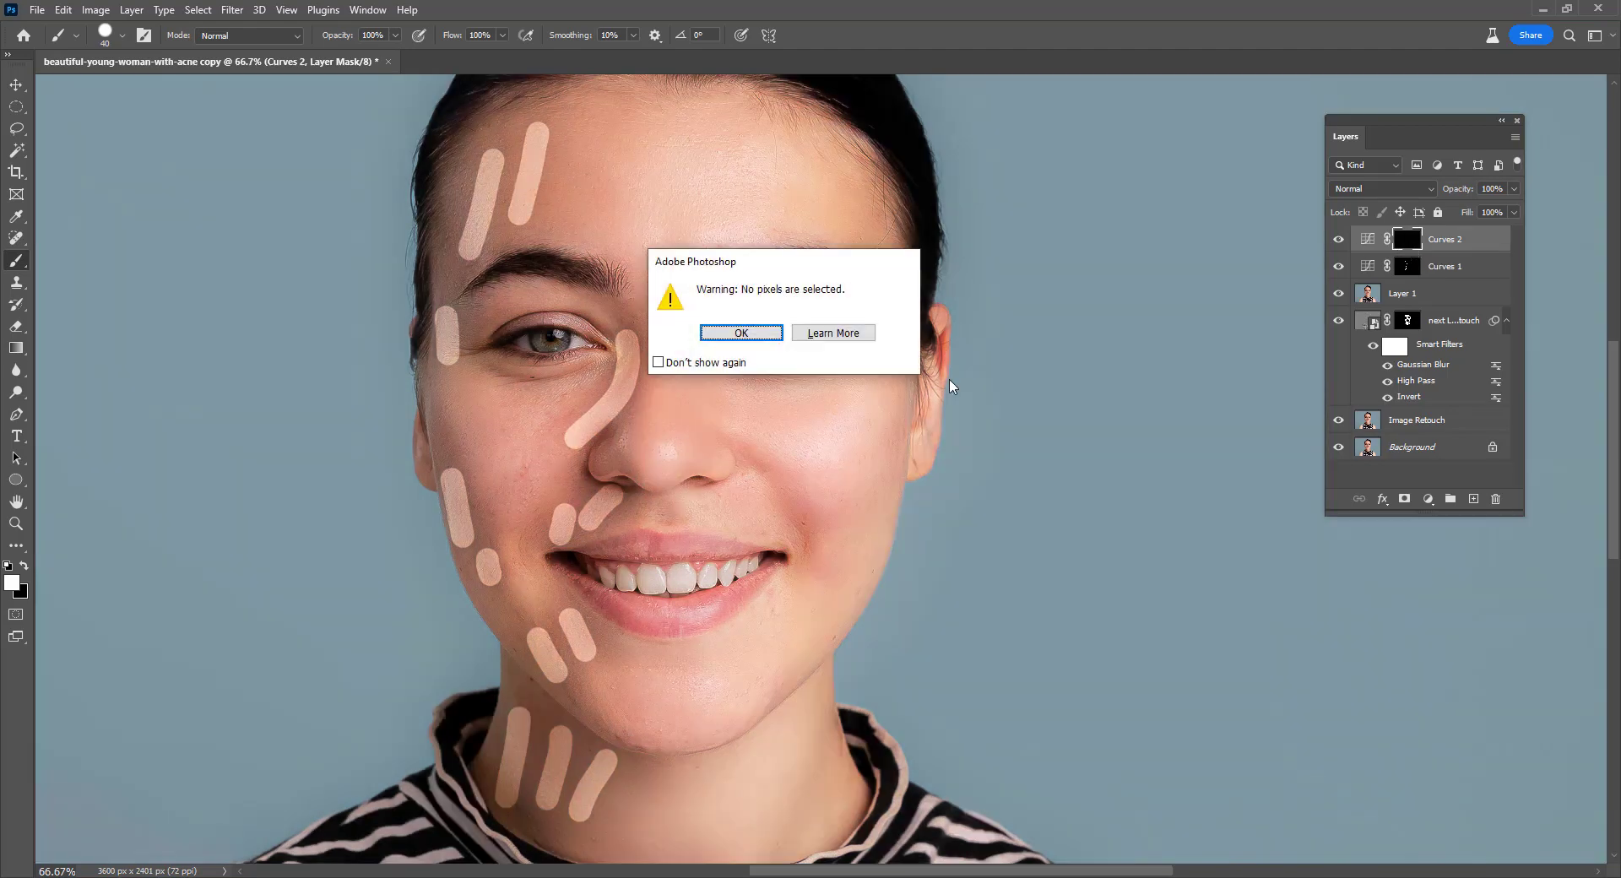
{"action": "left_click", "coordinate": [740, 332]}
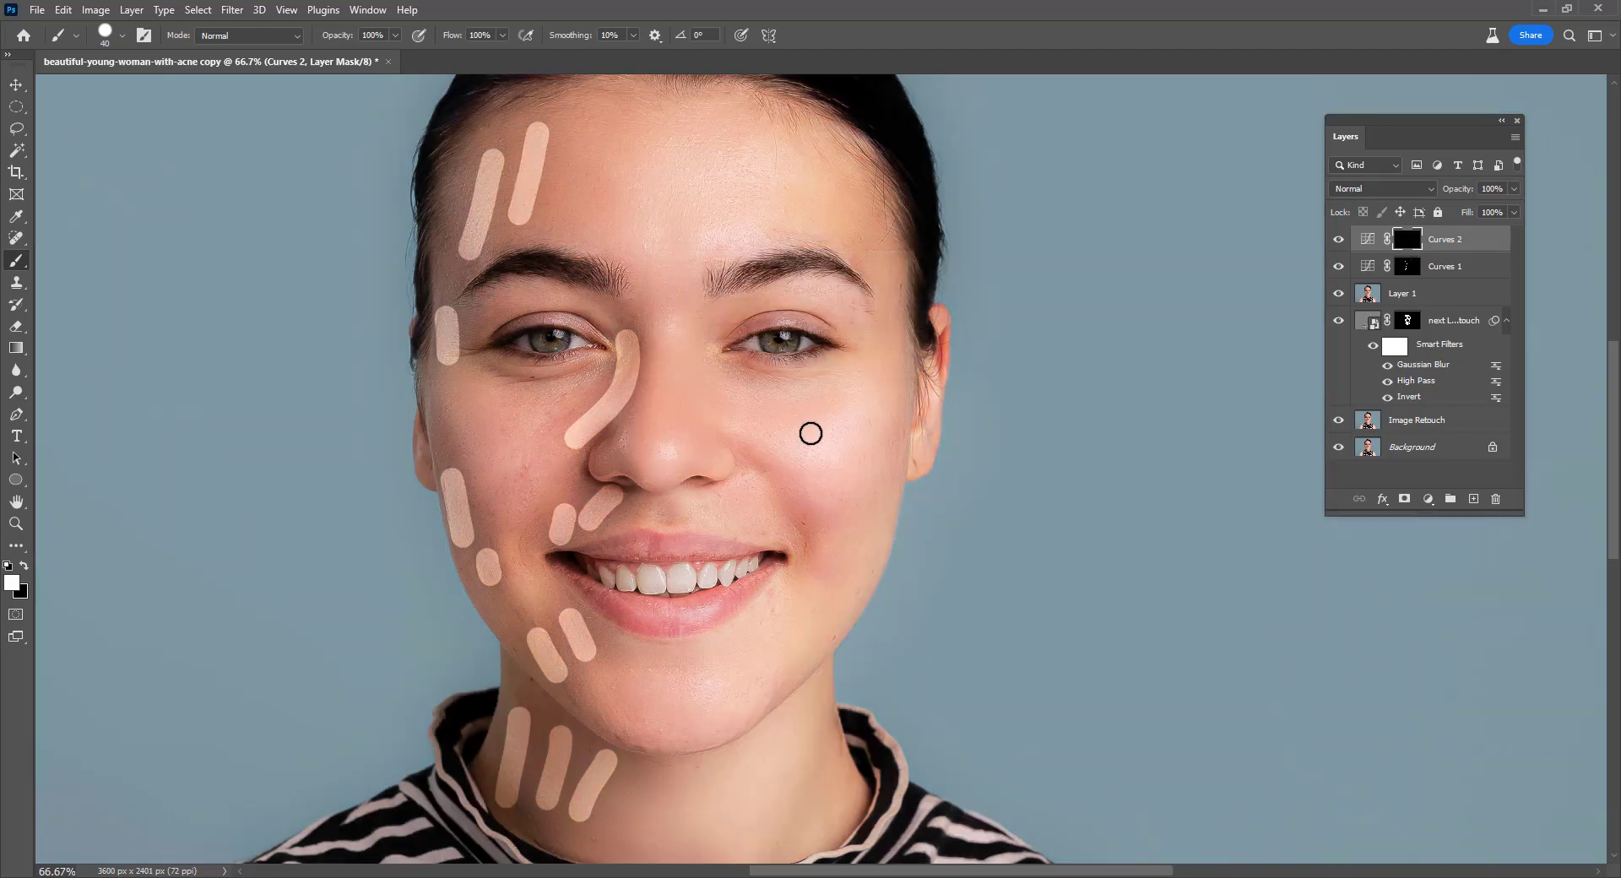
{"action": "key", "text": "bracketright"}
{"action": "key", "text": "bracketright"}
{"action": "mouse_move", "coordinate": [667, 192]}
{"action": "left_mouse_down"}
{"action": "mouse_move", "coordinate": [667, 249]}
{"action": "mouse_move", "coordinate": [718, 156]}
{"action": "left_mouse_up"}
{"action": "left_click", "coordinate": [679, 151]}
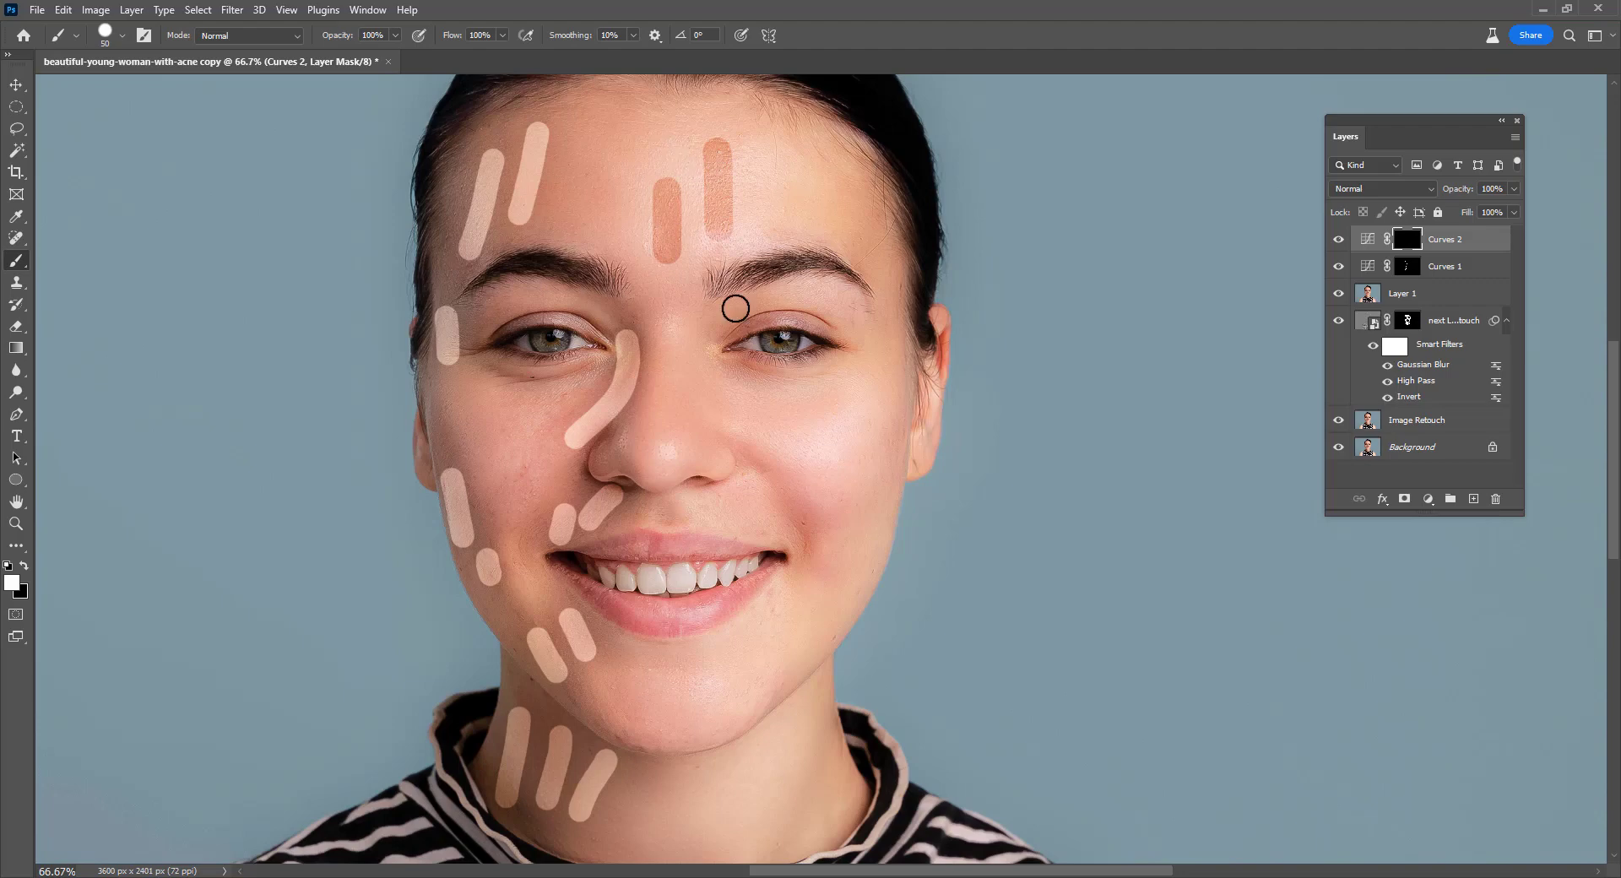
{"action": "key", "text": "bracketleft"}
{"action": "key", "text": "bracketleft"}
{"action": "left_click_drag", "start_coordinate": [803, 293], "coordinate": [858, 311]}
Paint darkening strokes across the right cheek, chin and neck with 50 and 35 px brushes.
{"action": "key", "text": "bracketright"}
{"action": "key", "text": "bracketright"}
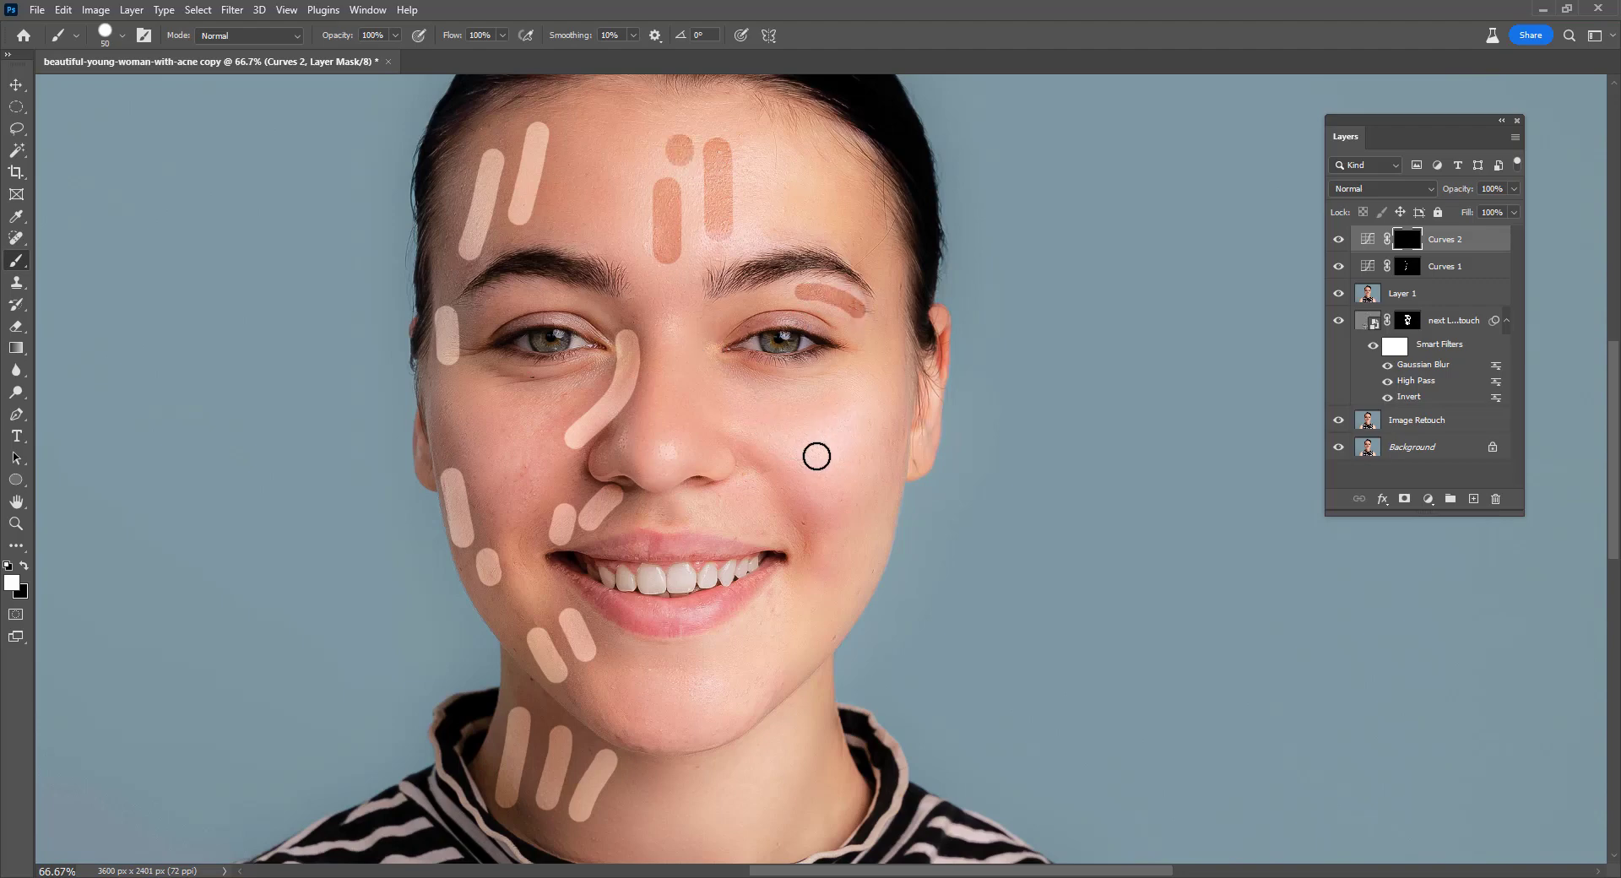
{"action": "left_click_drag", "start_coordinate": [851, 415], "coordinate": [798, 477]}
{"action": "key", "text": "bracketleft"}
{"action": "key", "text": "bracketleft"}
{"action": "mouse_move", "coordinate": [795, 416]}
{"action": "left_mouse_down"}
{"action": "mouse_move", "coordinate": [764, 477]}
{"action": "mouse_move", "coordinate": [703, 517]}
{"action": "left_mouse_up"}
{"action": "left_click_drag", "start_coordinate": [869, 448], "coordinate": [840, 508]}
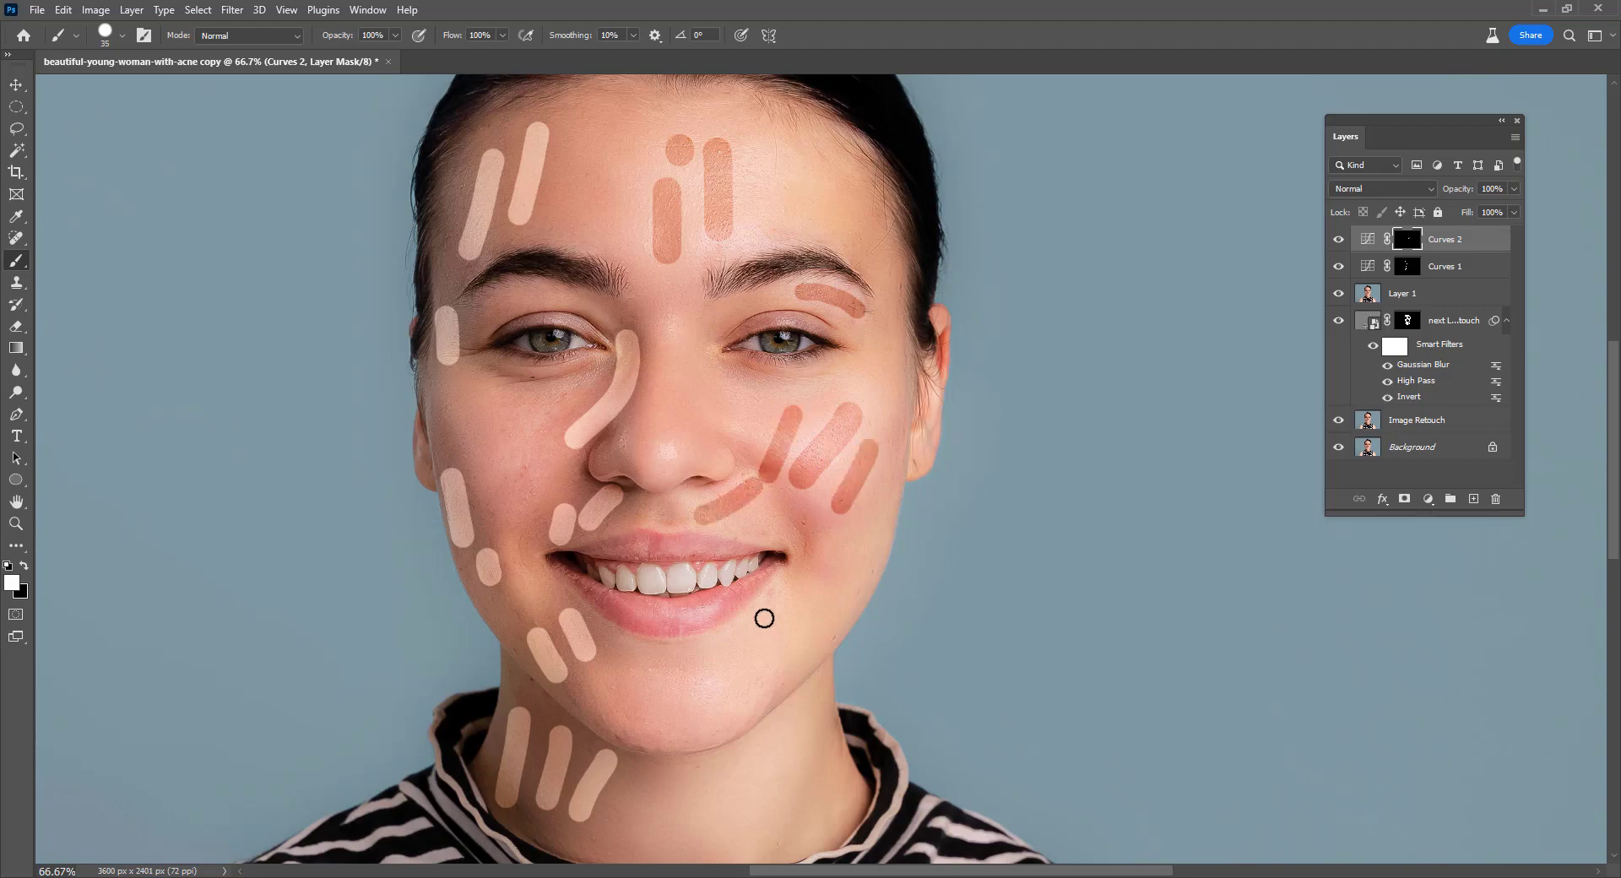
{"action": "mouse_move", "coordinate": [764, 621]}
{"action": "left_mouse_down"}
{"action": "mouse_move", "coordinate": [686, 684]}
{"action": "mouse_move", "coordinate": [704, 716]}
{"action": "left_mouse_up"}
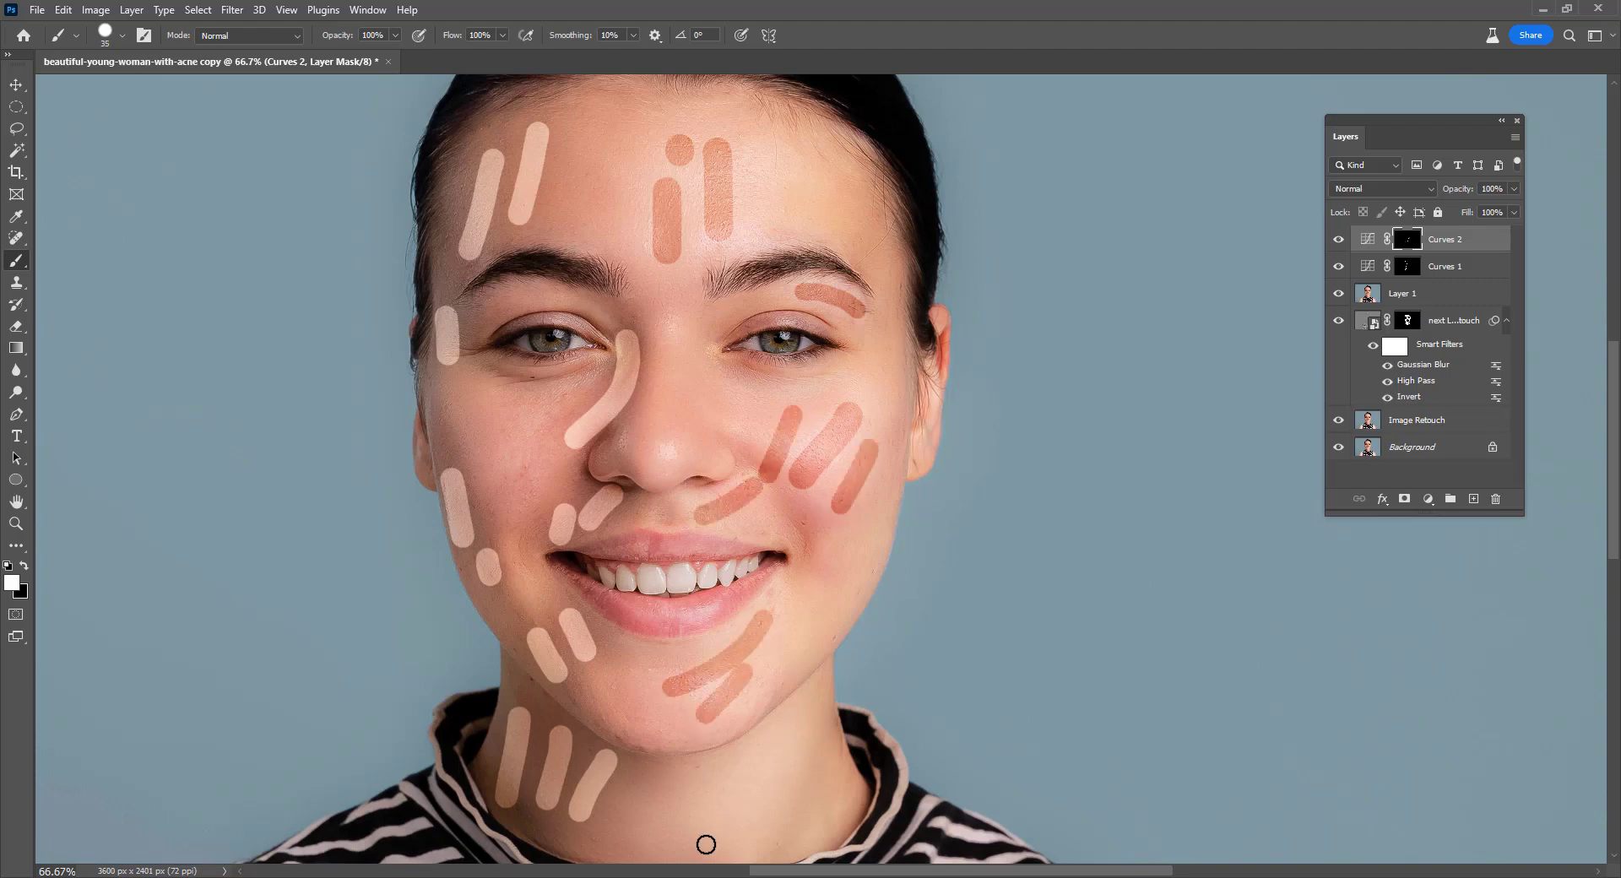
{"action": "left_click_drag", "start_coordinate": [702, 845], "coordinate": [793, 732]}
{"action": "left_click_drag", "start_coordinate": [758, 839], "coordinate": [802, 771]}
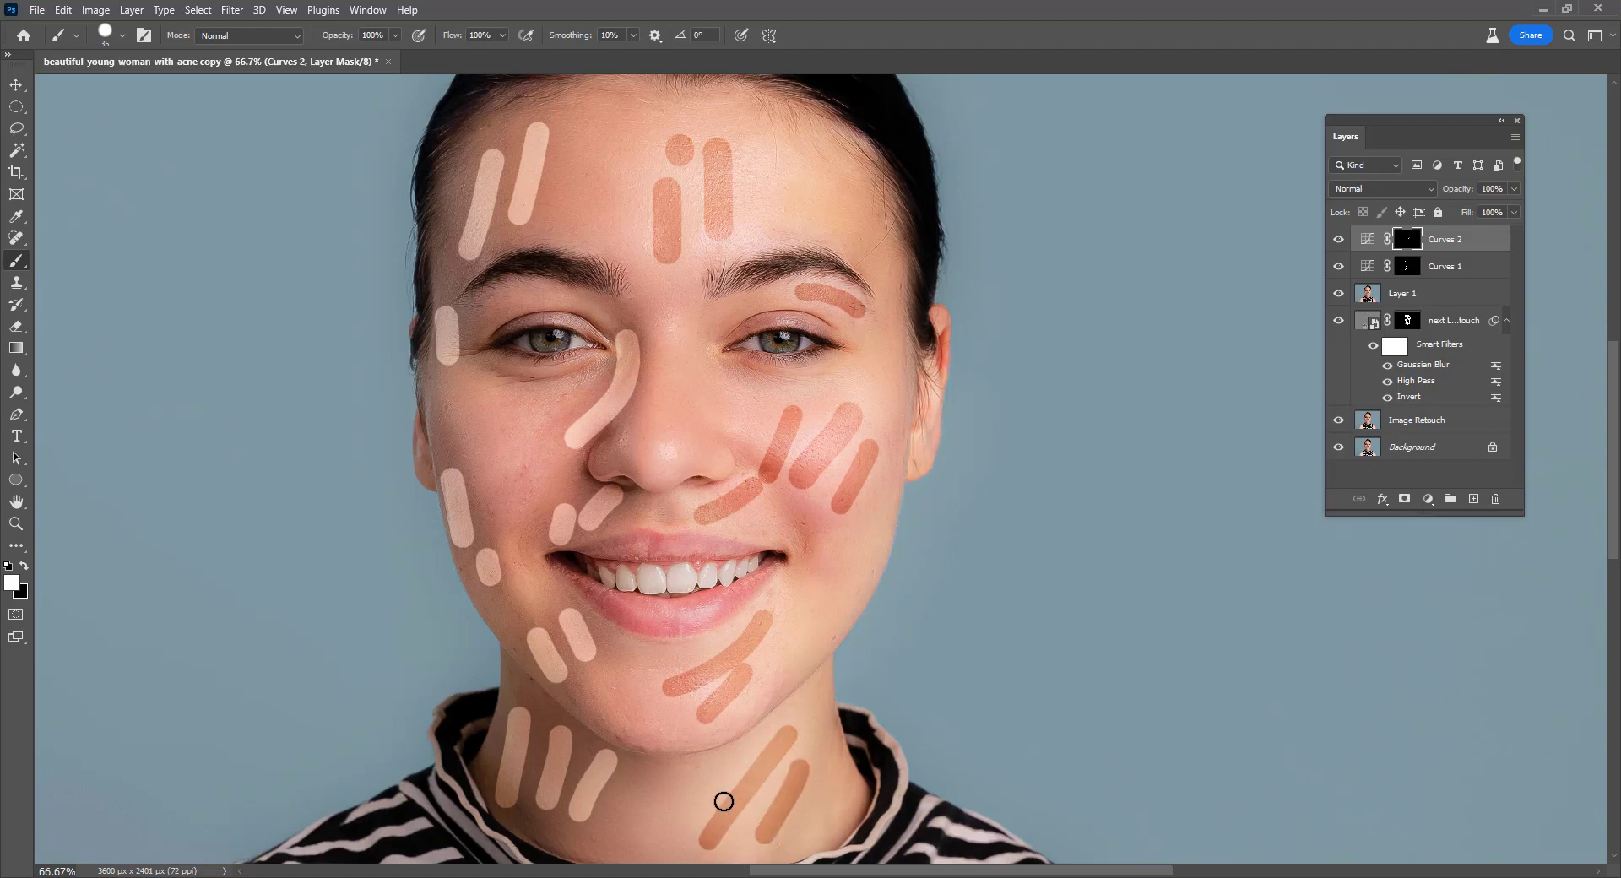
{"action": "left_click_drag", "start_coordinate": [697, 814], "coordinate": [728, 775]}
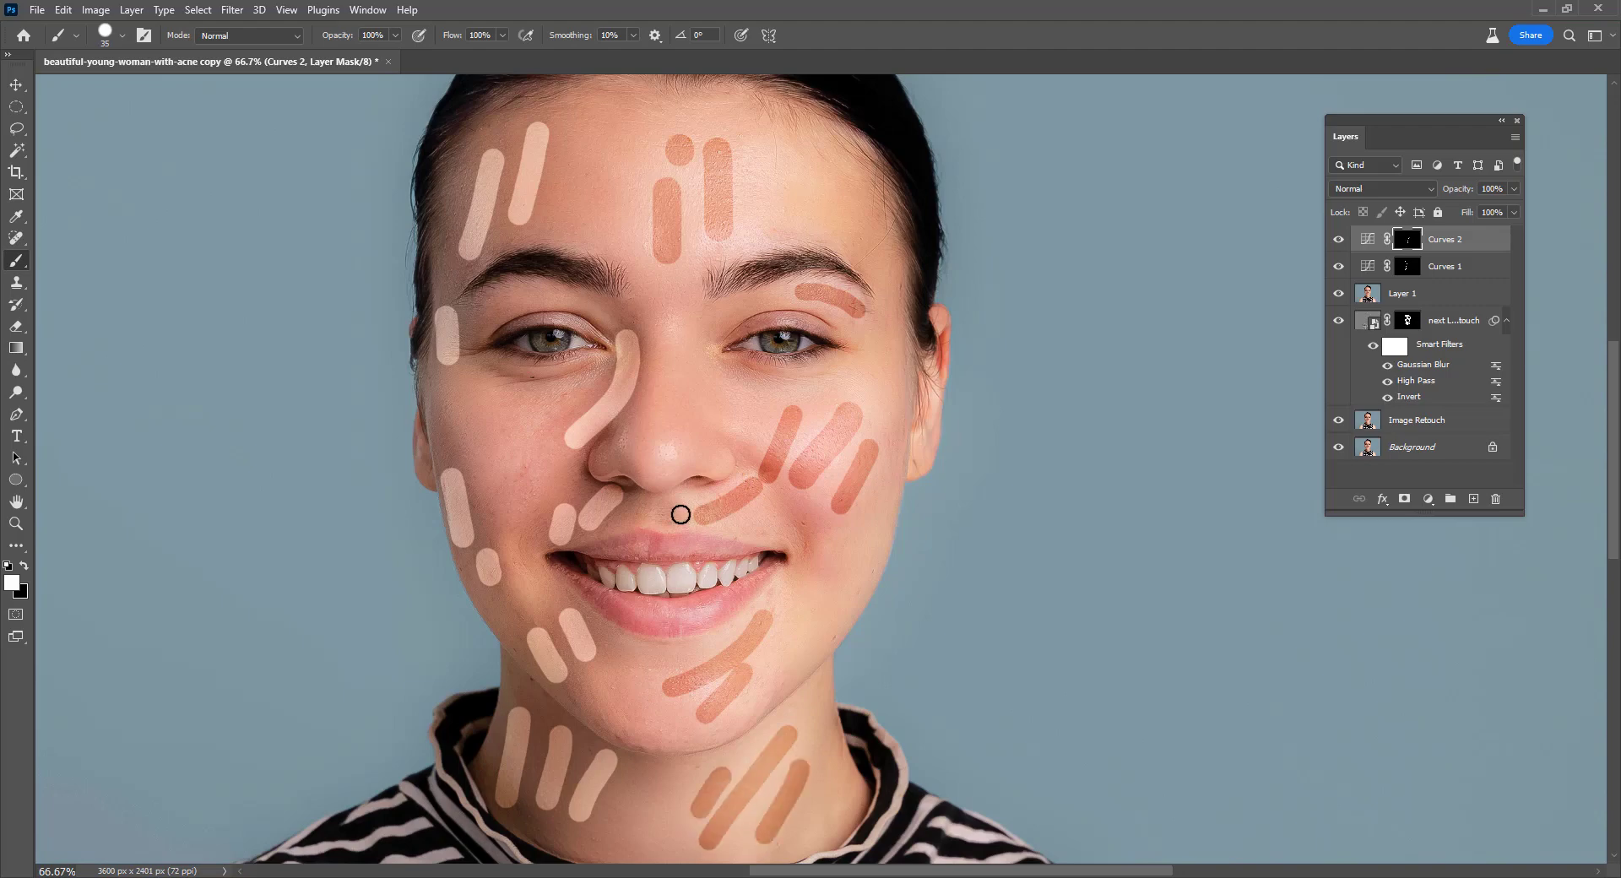
Feather the Curves 2 mask to about 105.6 px in the Properties panel.
{"action": "key", "text": "v"}
{"action": "right_click", "coordinate": [692, 427]}
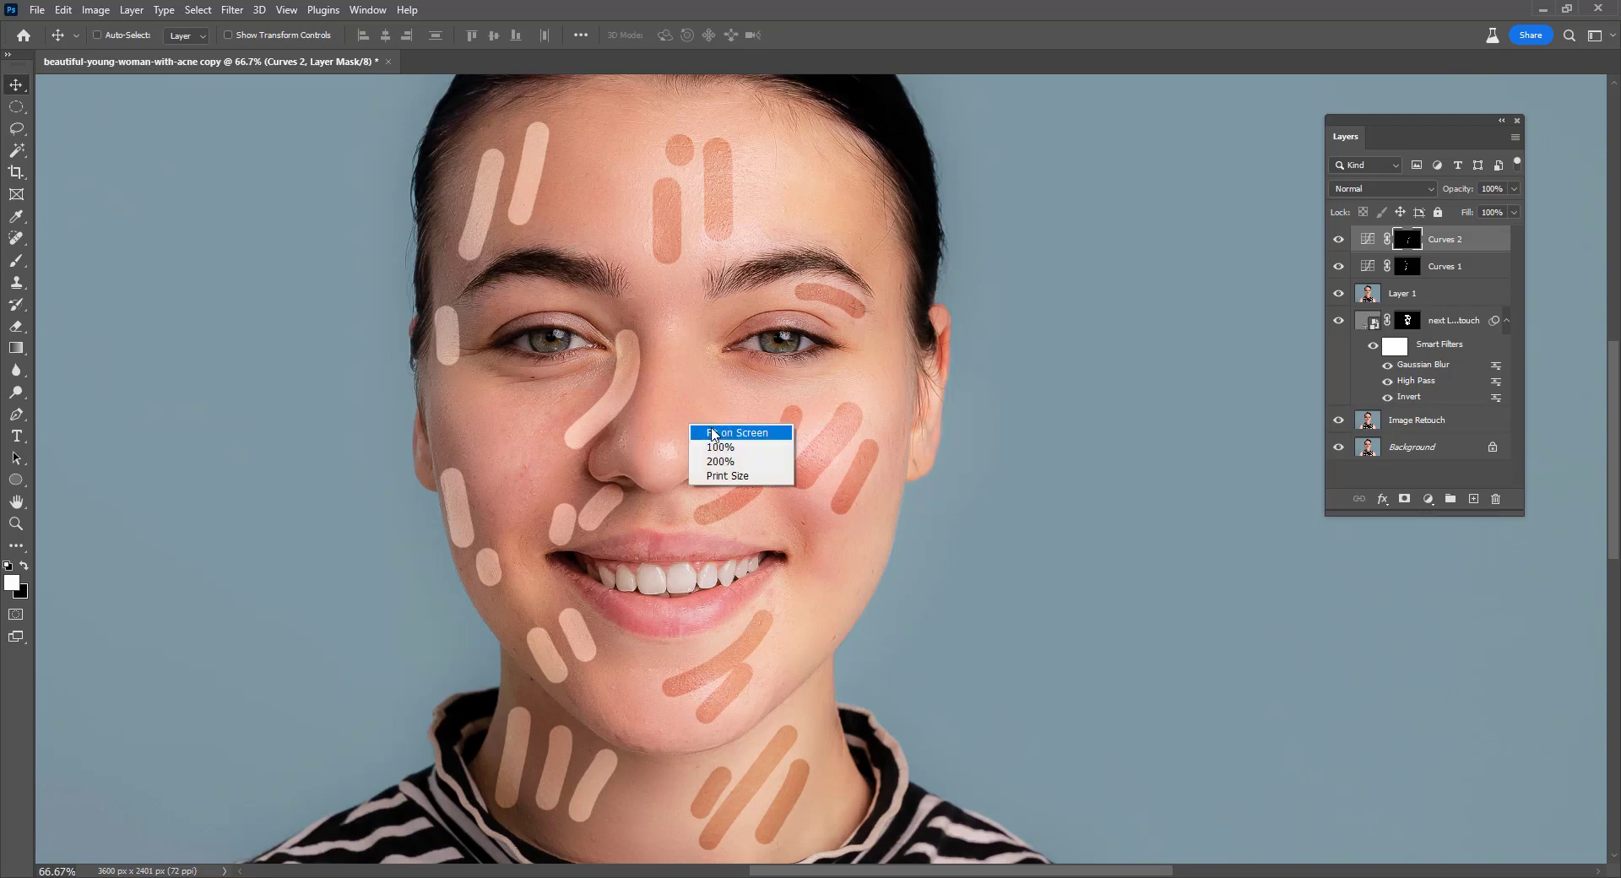
{"action": "left_click", "coordinate": [689, 367]}
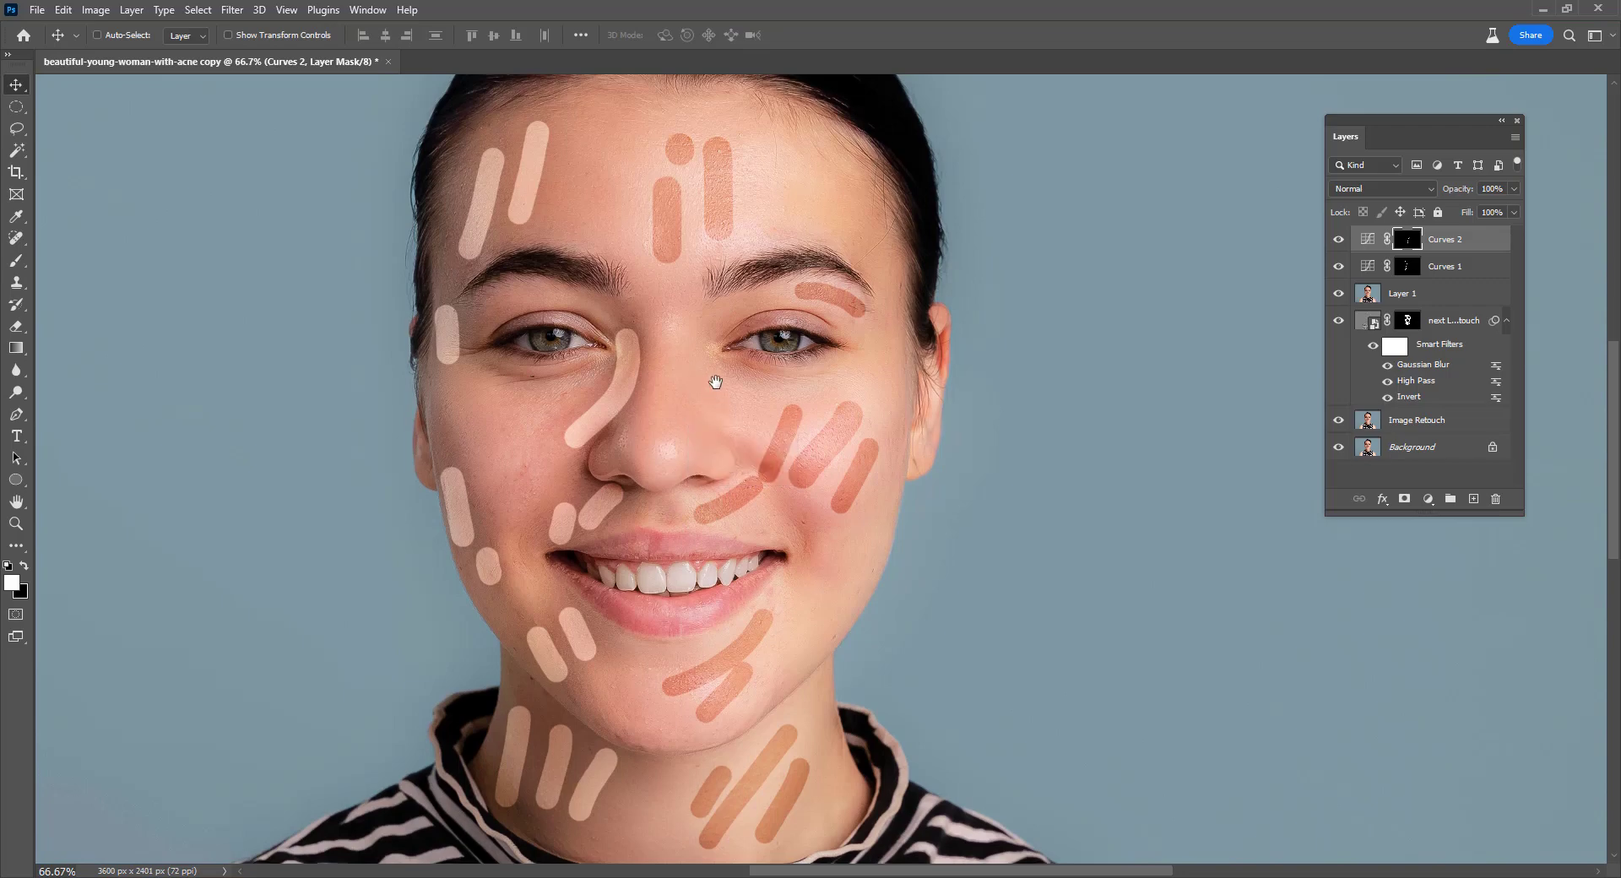
{"action": "scroll", "coordinate": [715, 381], "scroll_direction": "down", "scroll_amount": 1}
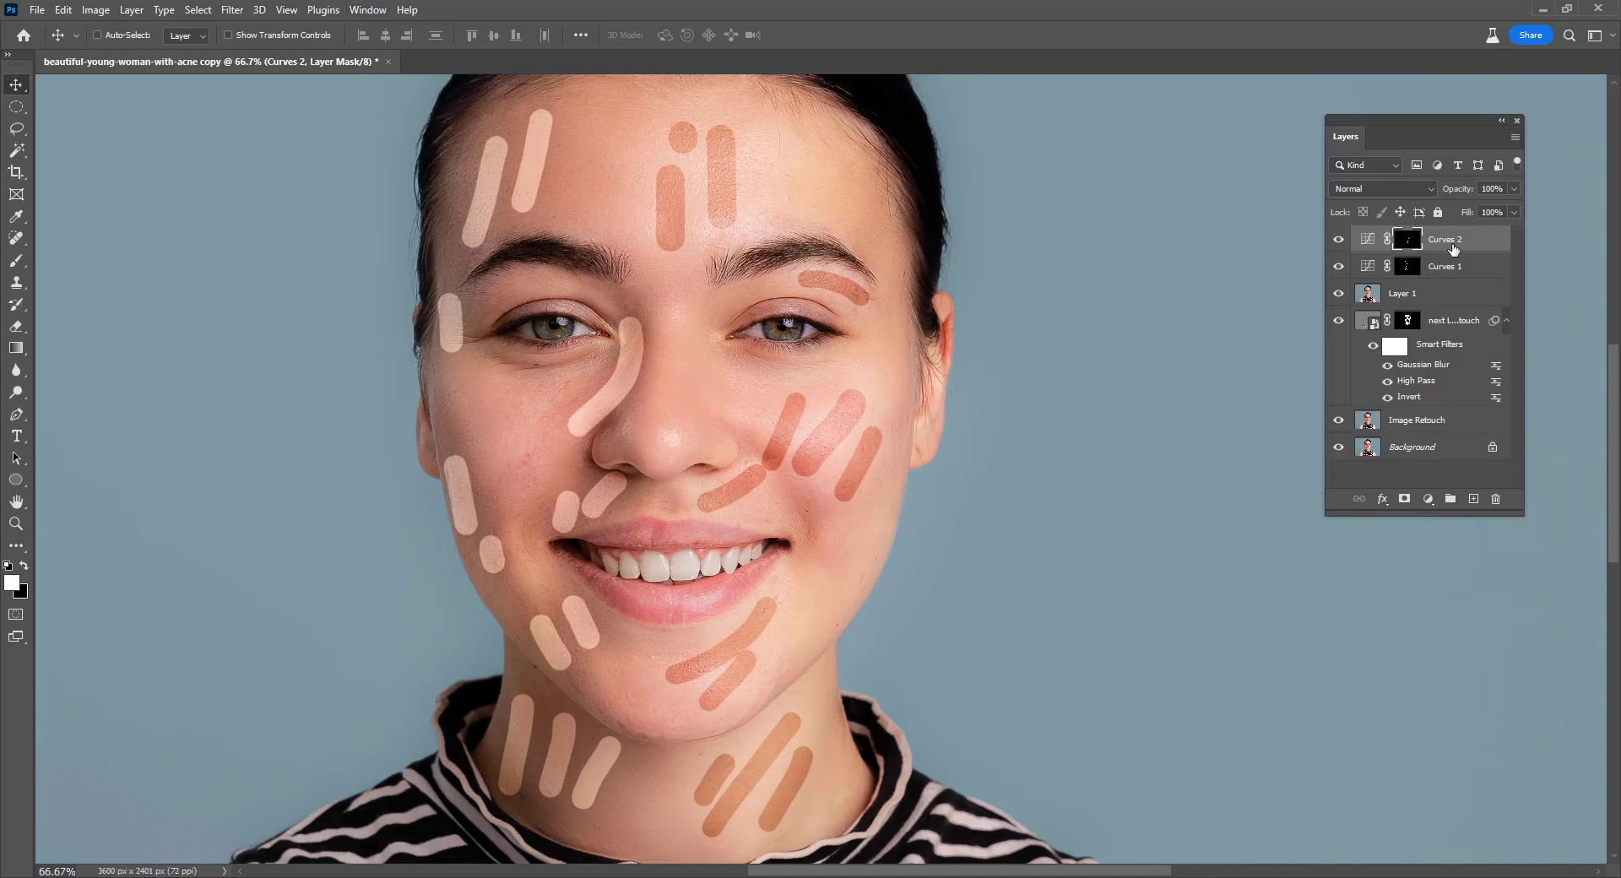
{"action": "left_click", "coordinate": [368, 10]}
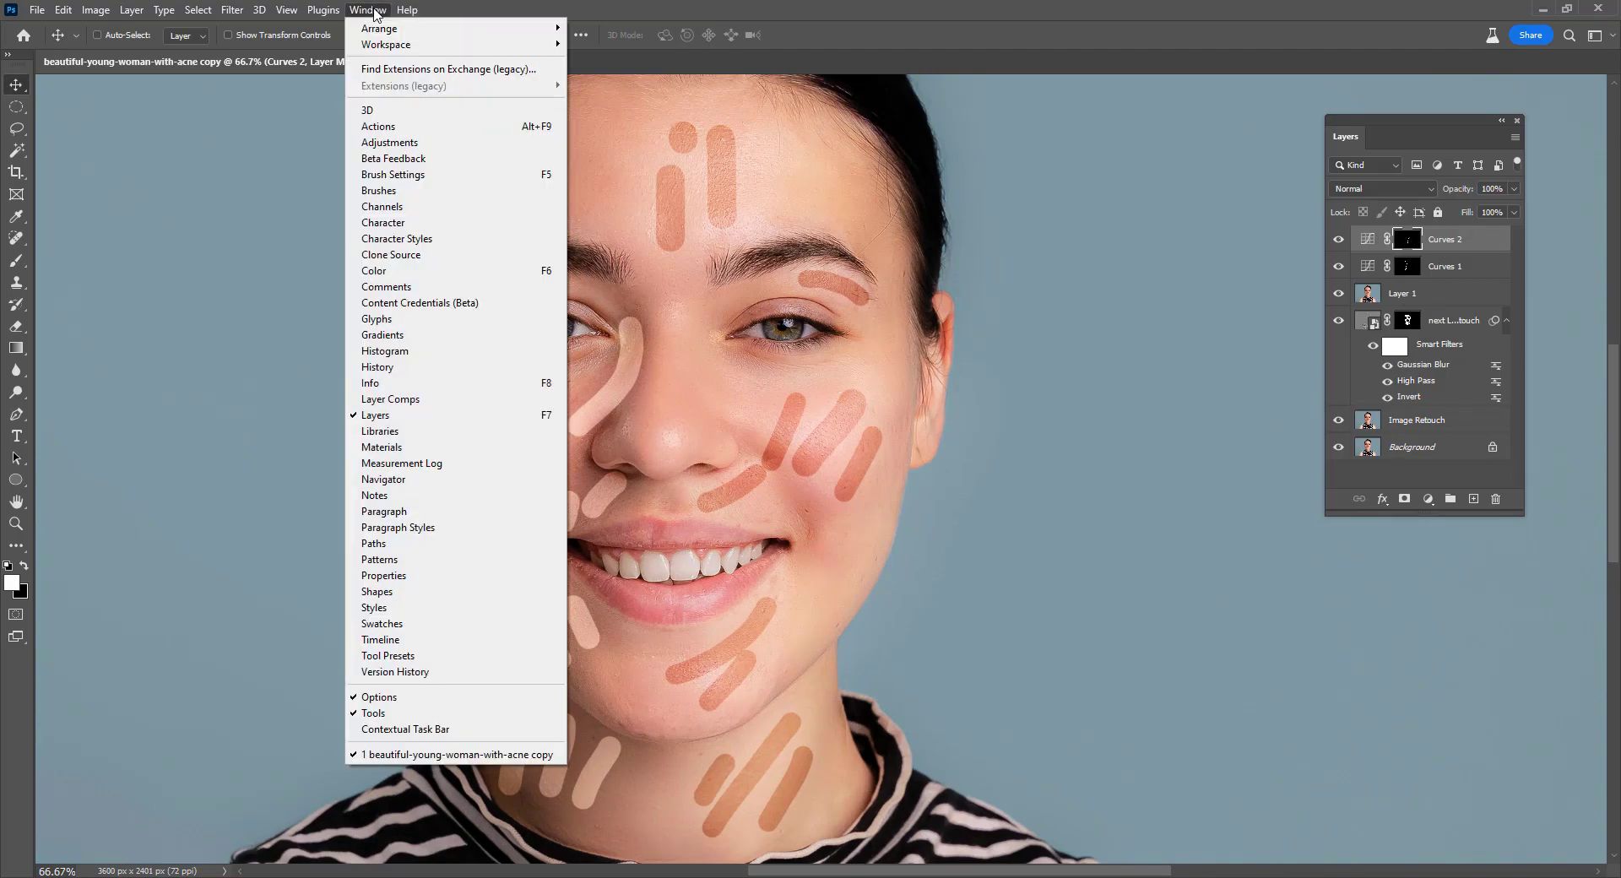
{"action": "left_click", "coordinate": [397, 575]}
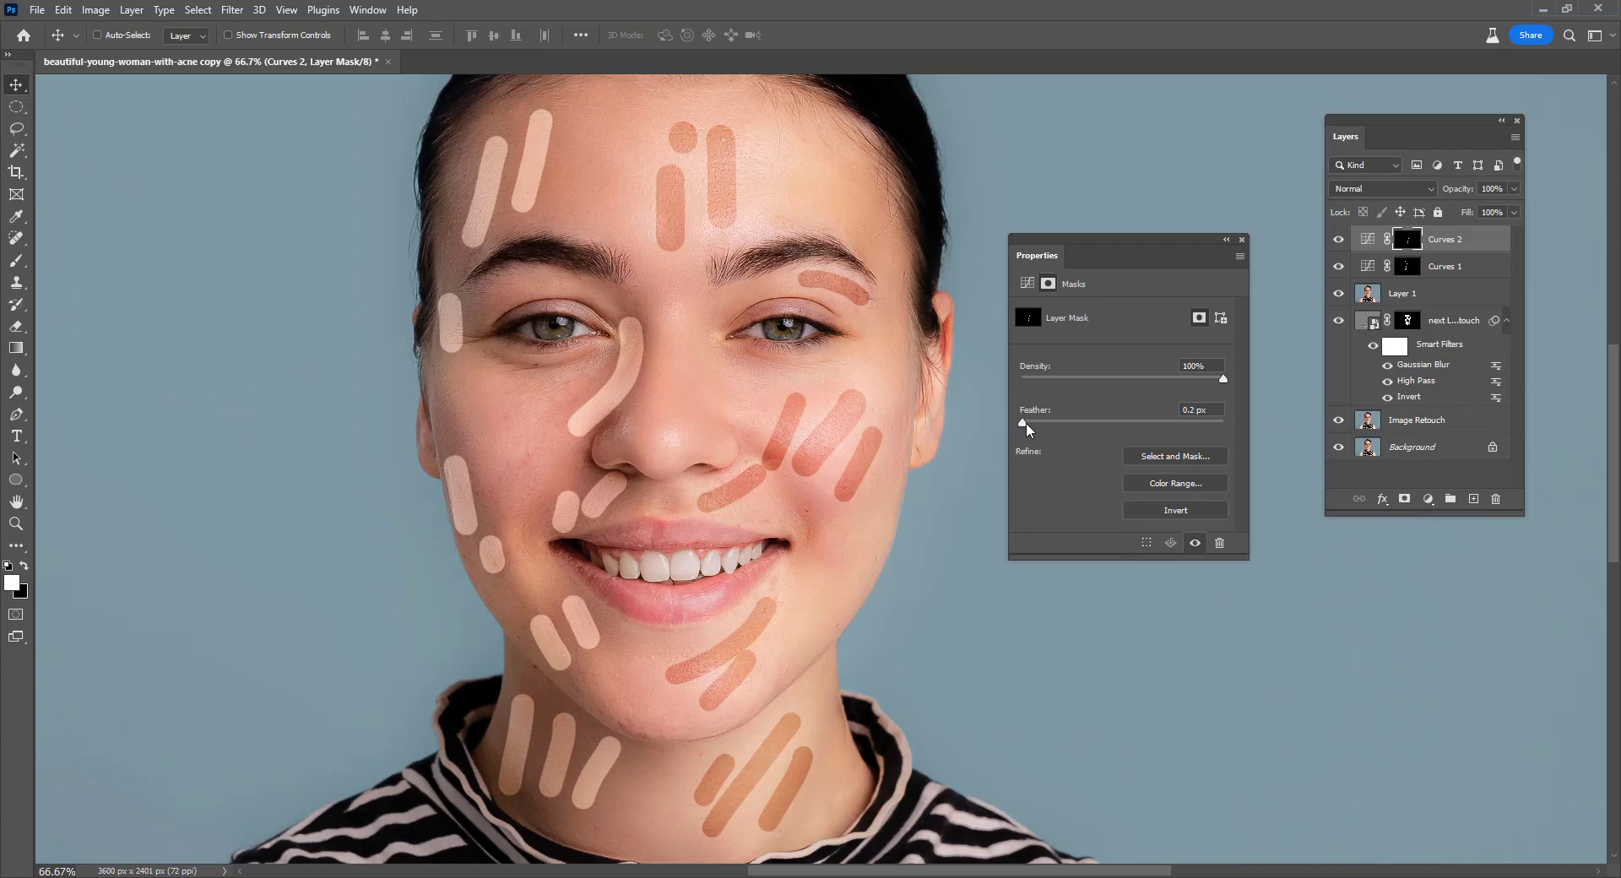
{"action": "left_click_drag", "start_coordinate": [1022, 422], "coordinate": [1105, 432]}
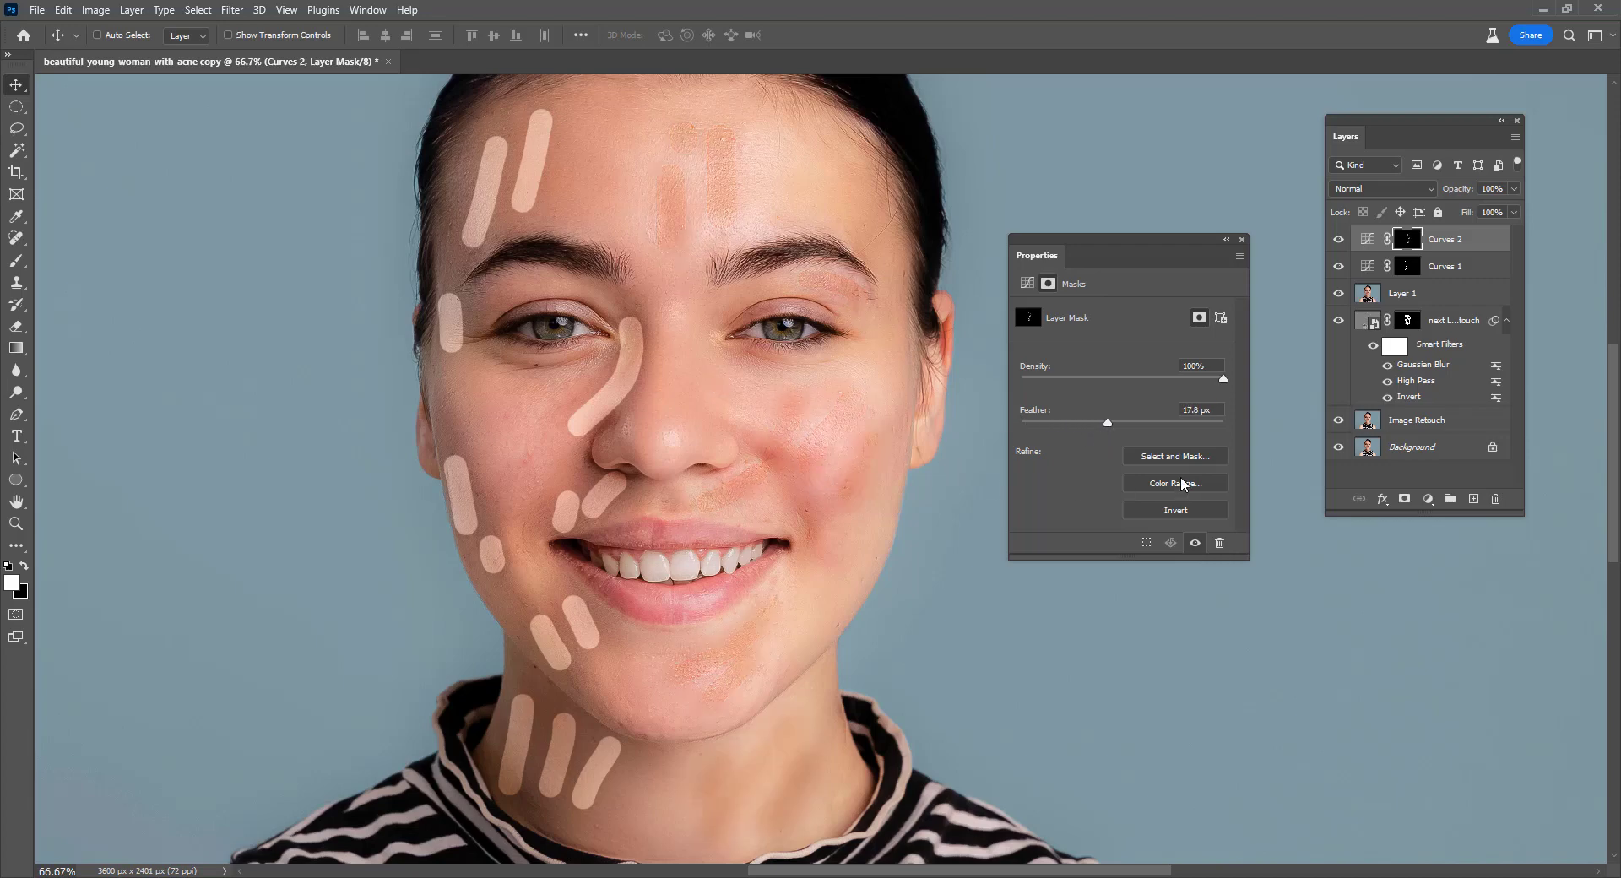
{"action": "left_click_drag", "start_coordinate": [1116, 421], "coordinate": [1146, 424]}
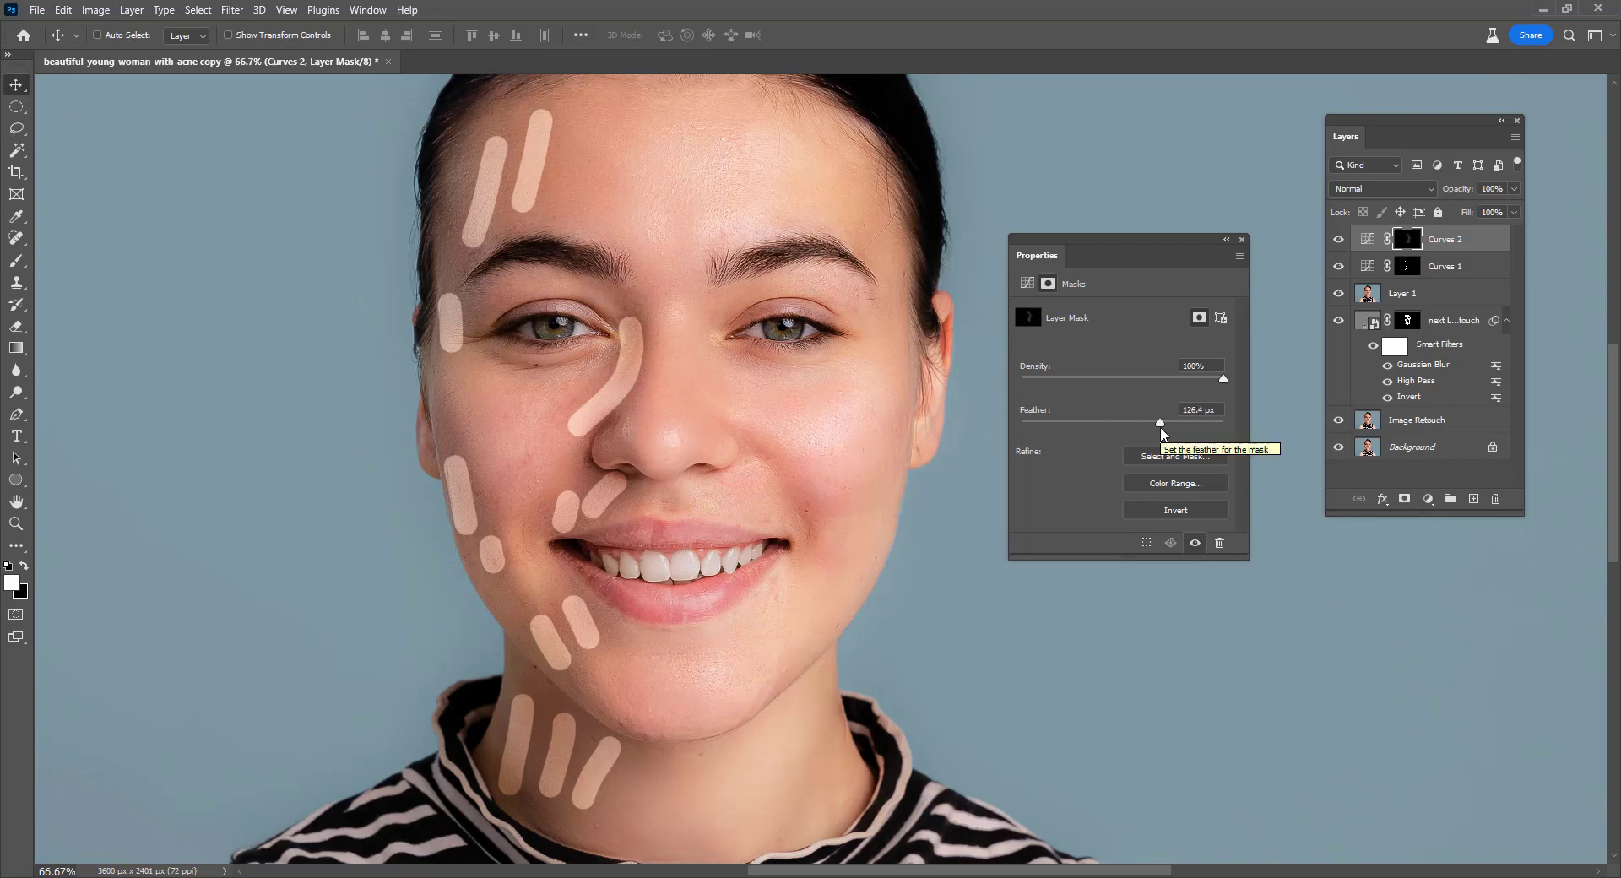
{"action": "left_click_drag", "start_coordinate": [1161, 429], "coordinate": [1153, 421]}
{"action": "left_click", "coordinate": [1242, 239]}
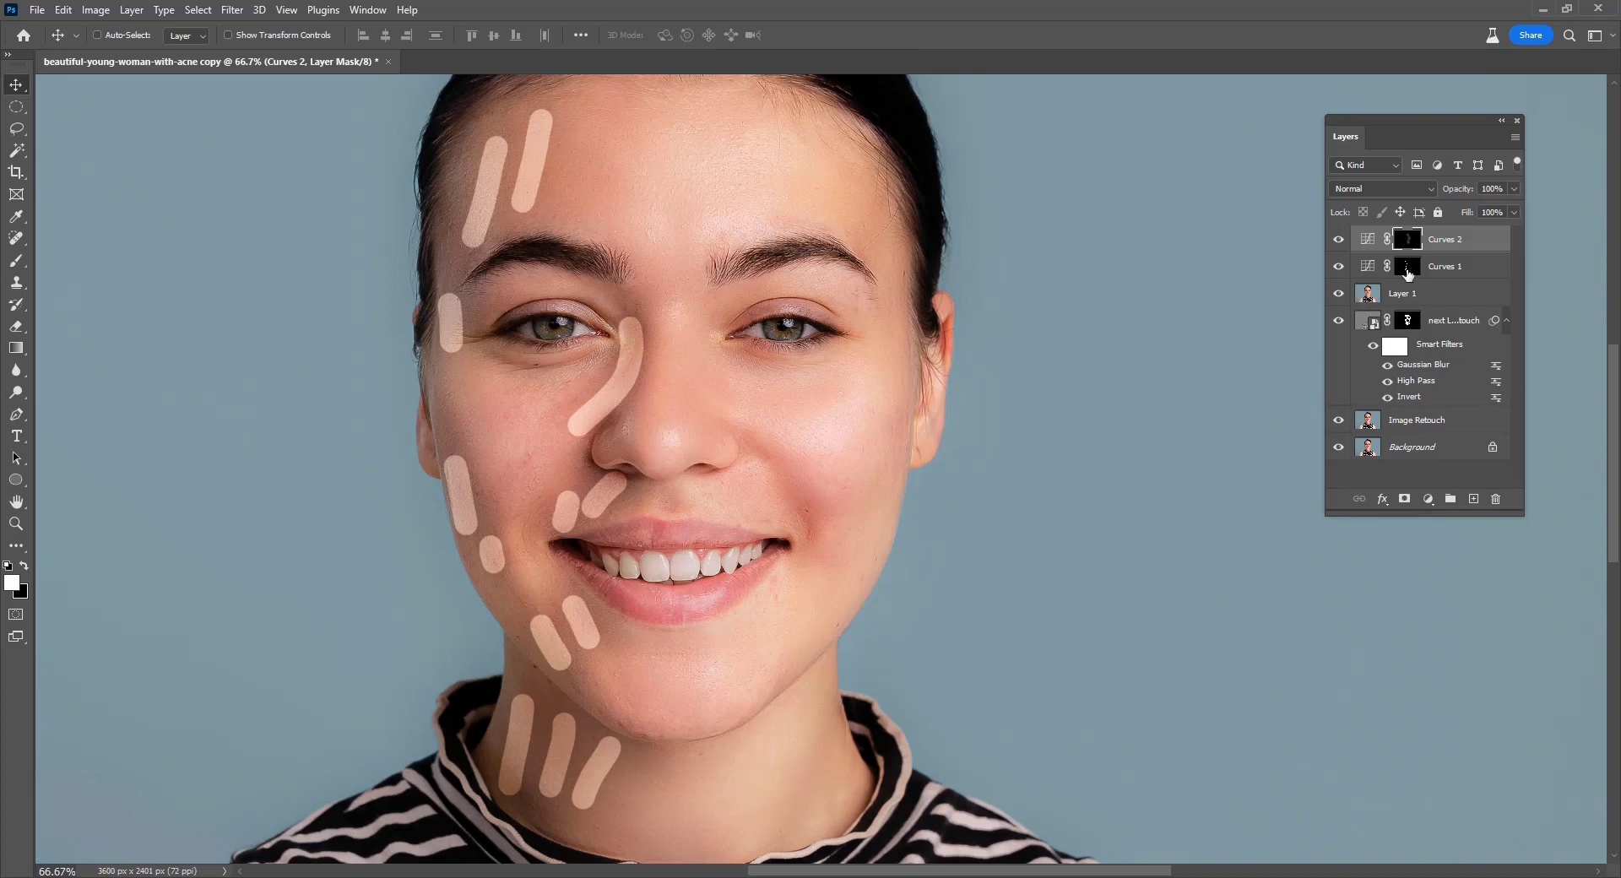
Feather the Curves 1 mask to about 114.8 px and select both Curves layers.
{"action": "left_click", "coordinate": [1409, 268]}
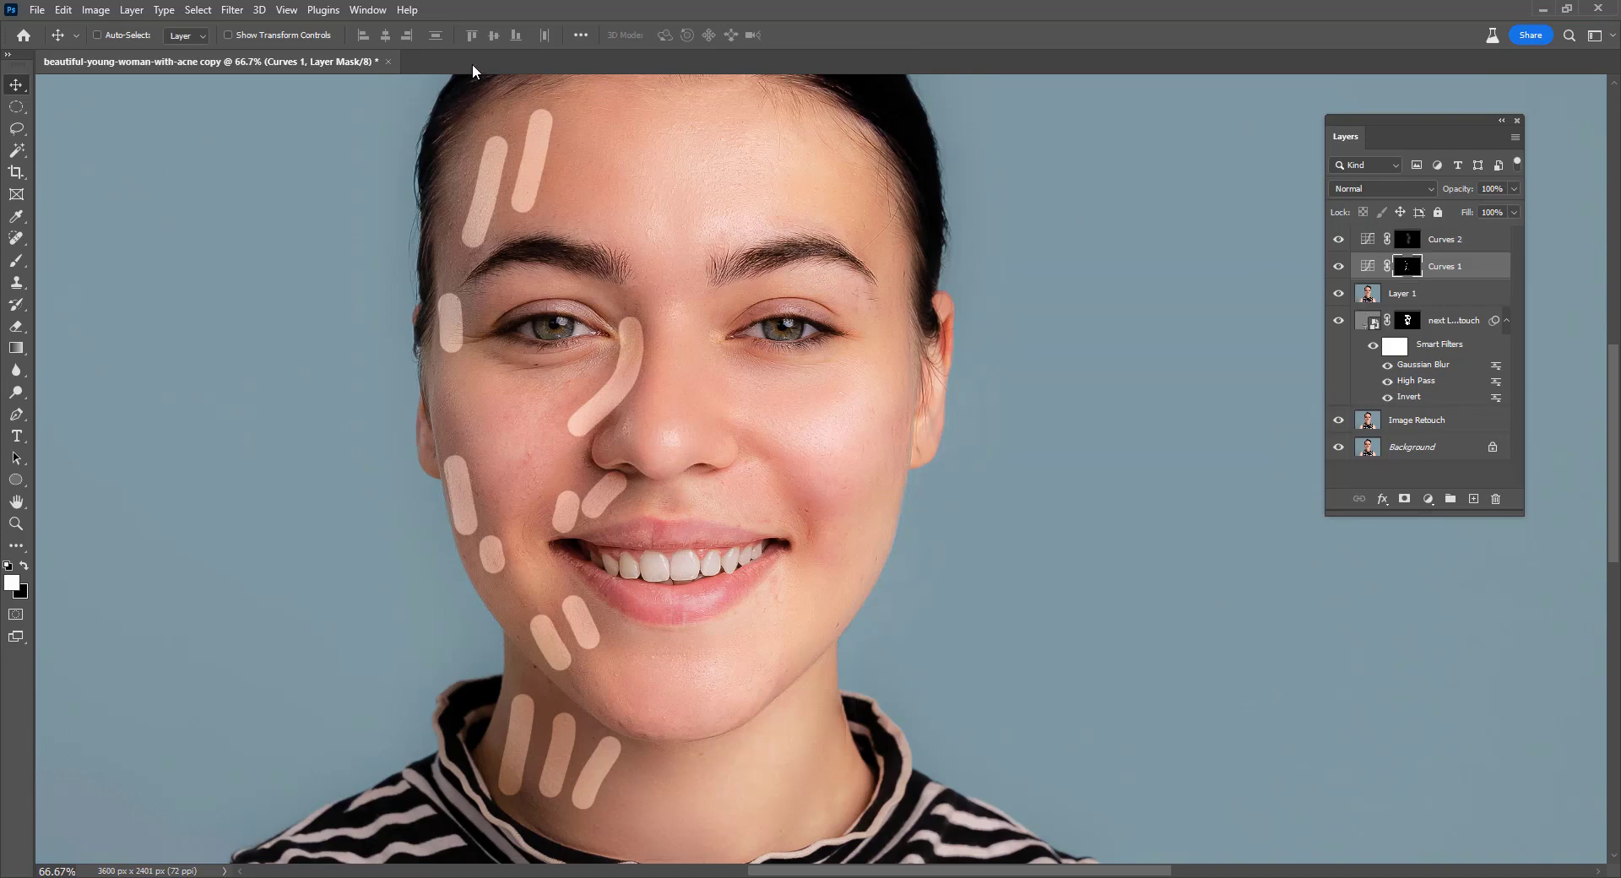
{"action": "left_click", "coordinate": [368, 10]}
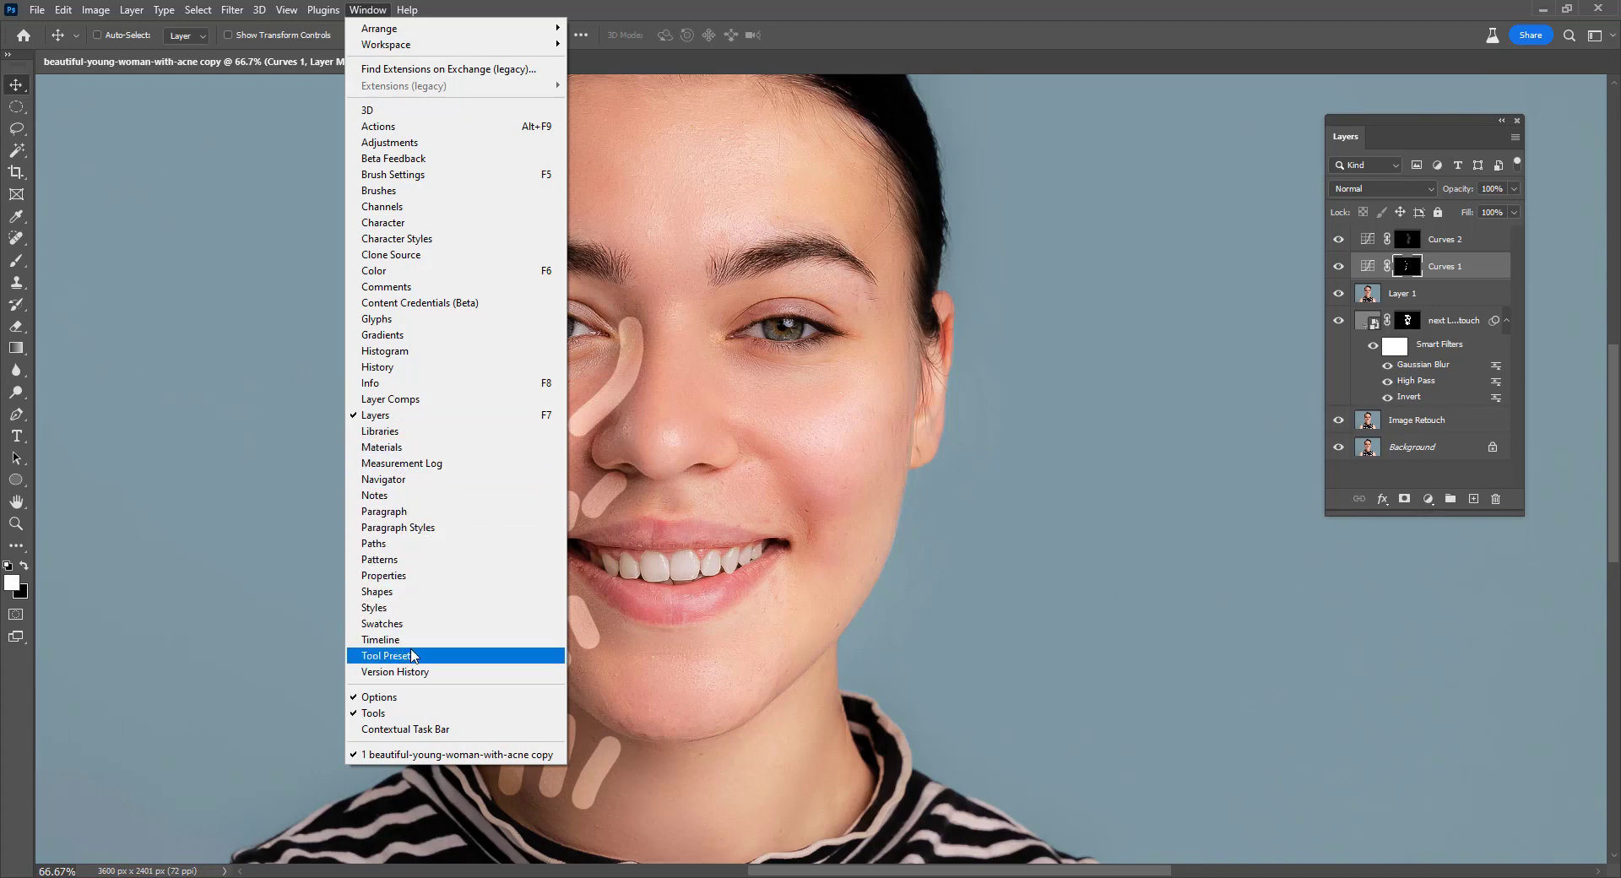
{"action": "left_click", "coordinate": [385, 575]}
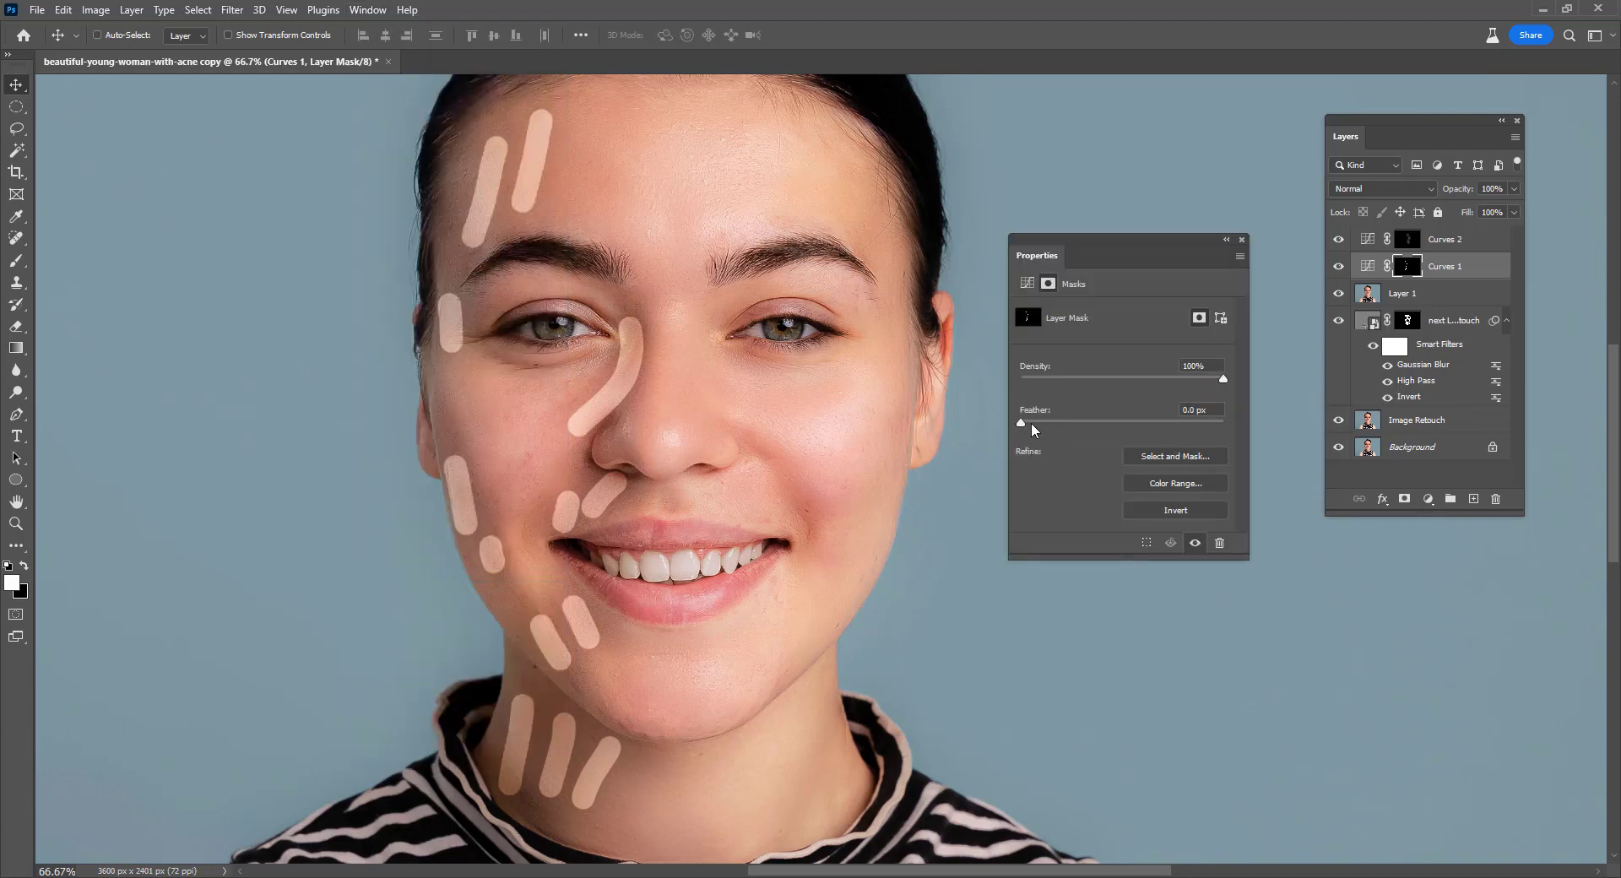
{"action": "left_click_drag", "start_coordinate": [1021, 422], "coordinate": [1122, 423]}
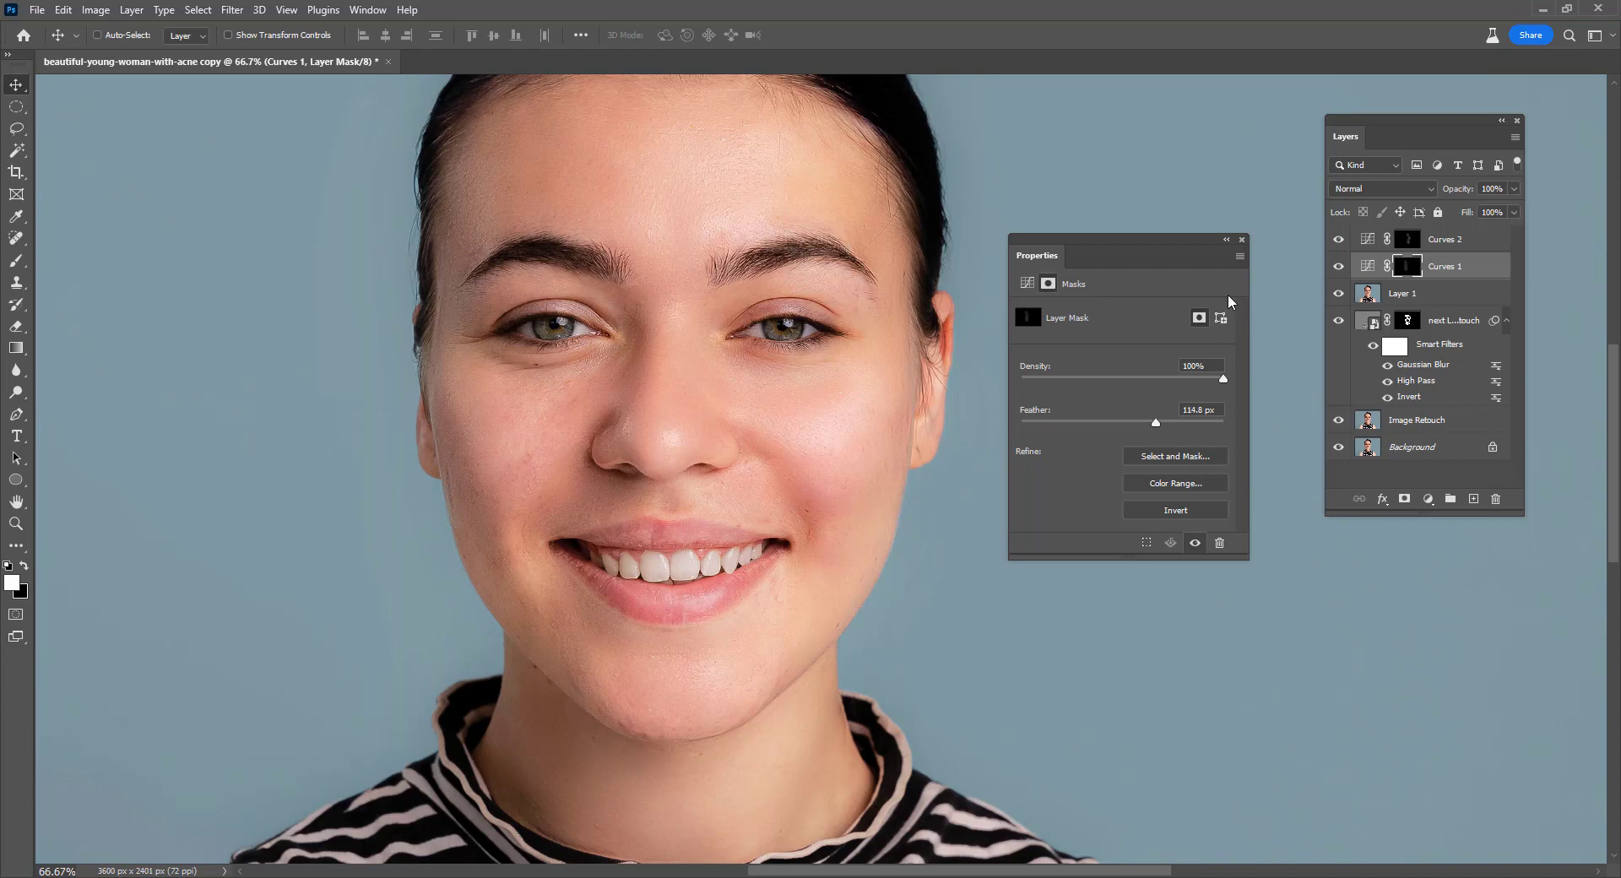
{"action": "left_click", "coordinate": [1242, 240]}
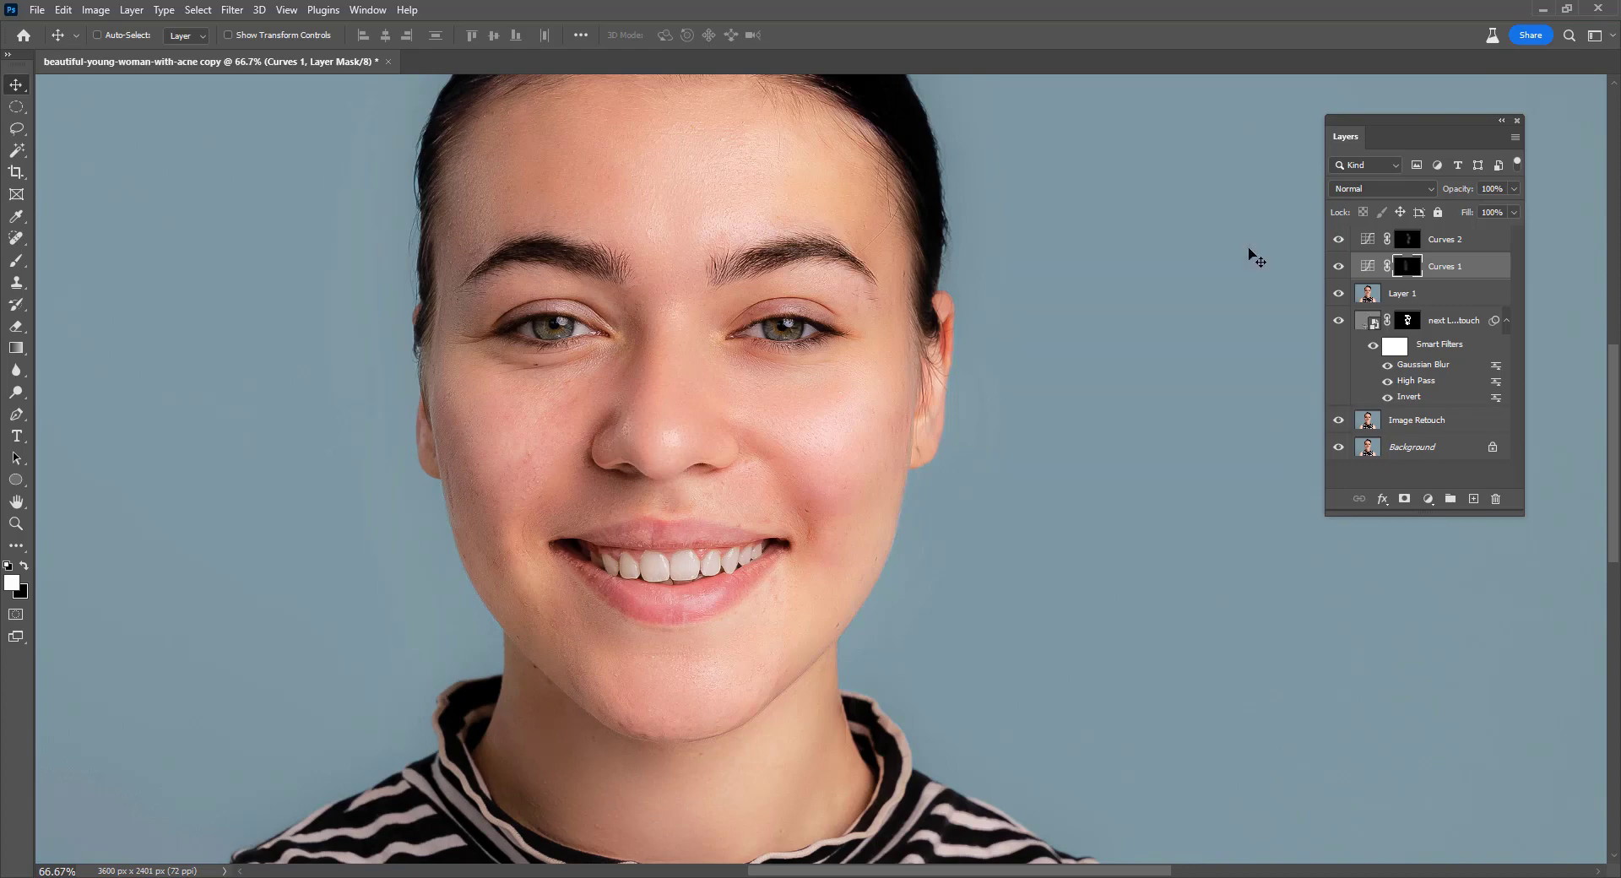
{"action": "left_click", "coordinate": [1452, 245], "text": "shift"}
{"action": "left_click", "coordinate": [1452, 270]}
{"action": "left_click", "coordinate": [1453, 270], "text": "ctrl"}
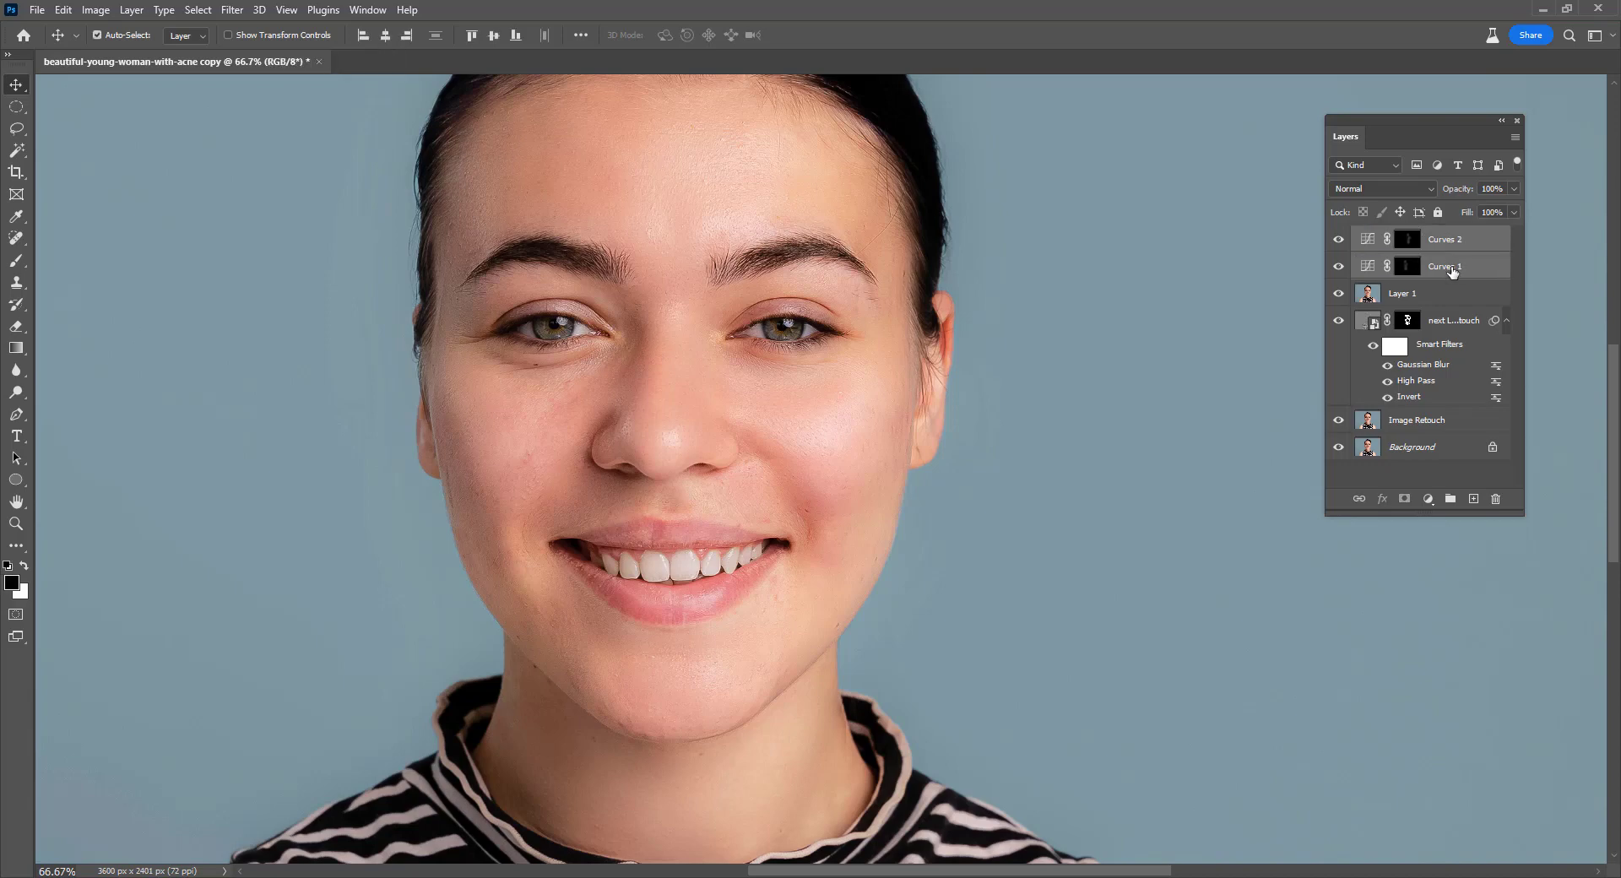
{"action": "key", "text": "ctrl+g"}
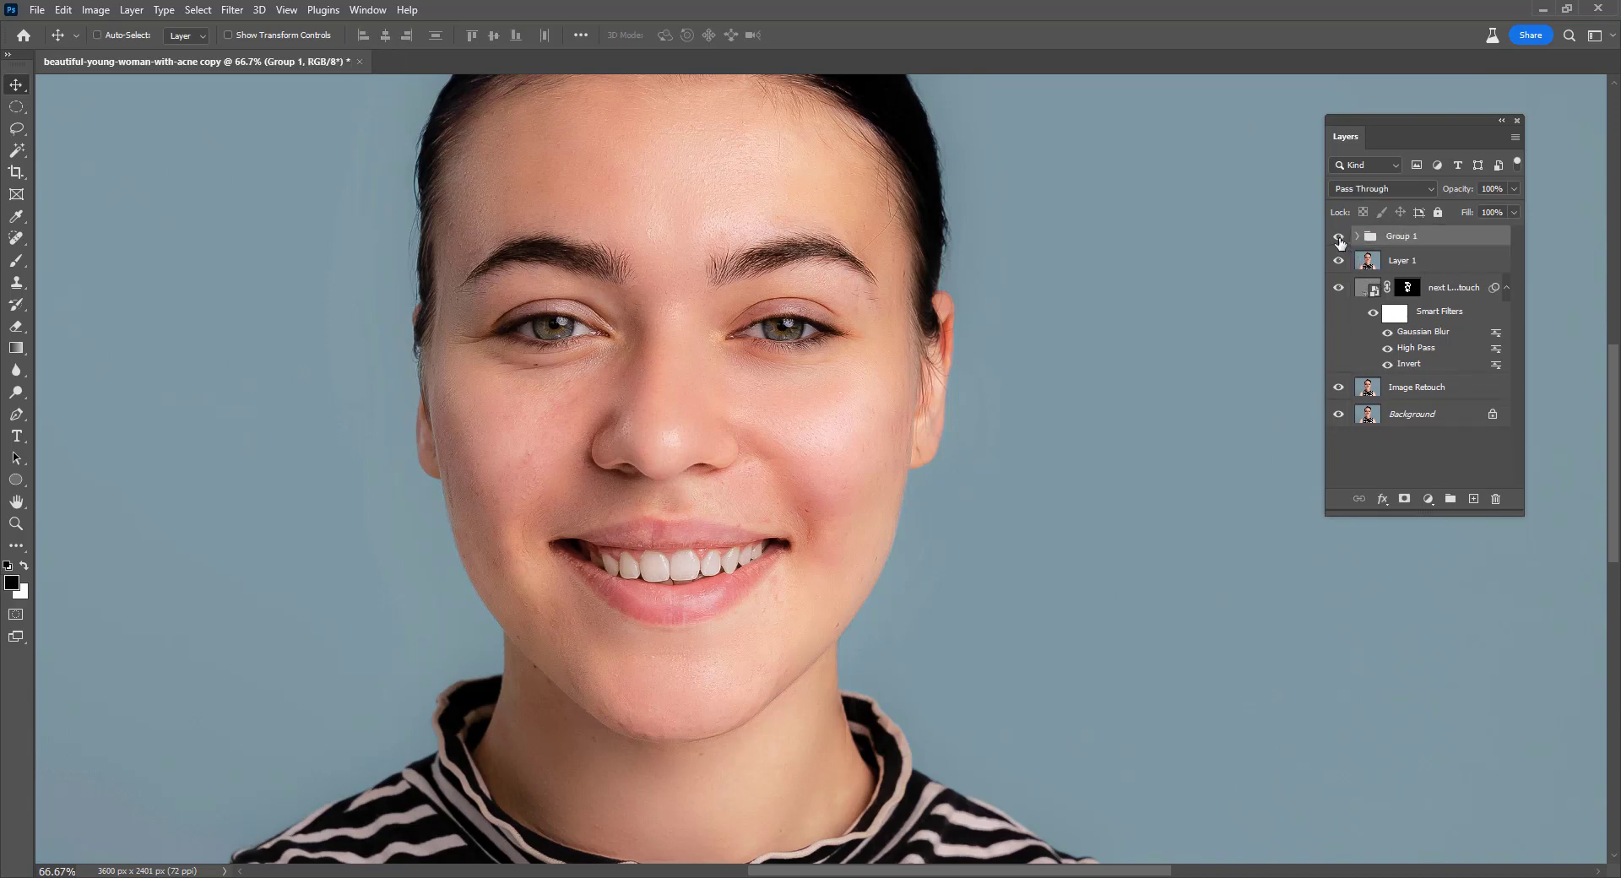
{"action": "left_click", "coordinate": [1340, 237]}
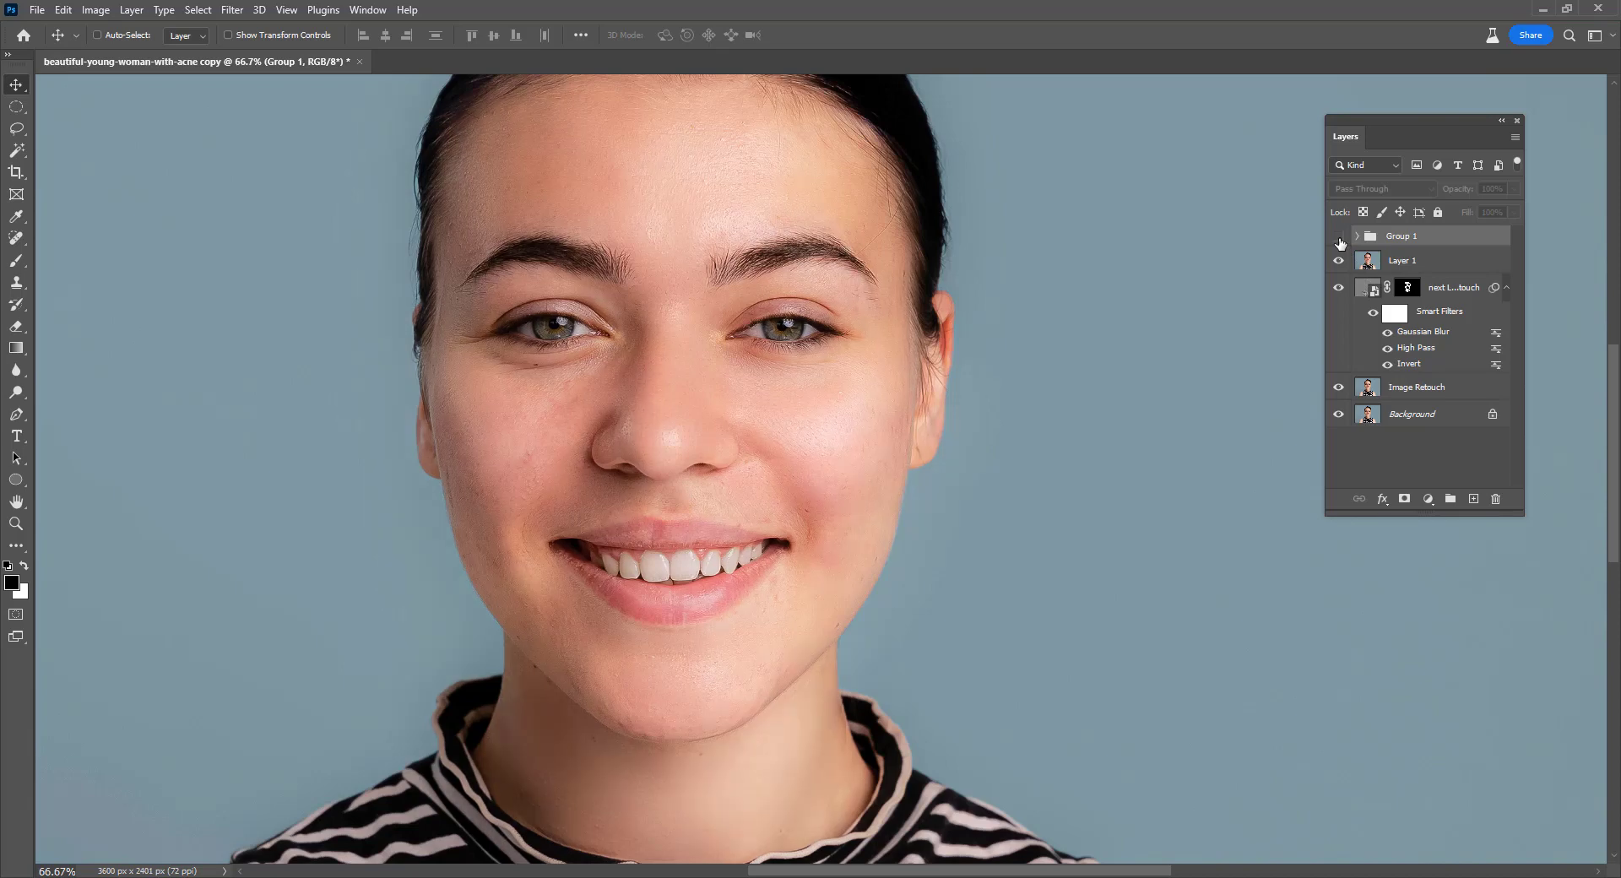
{"action": "left_click", "coordinate": [1339, 237]}
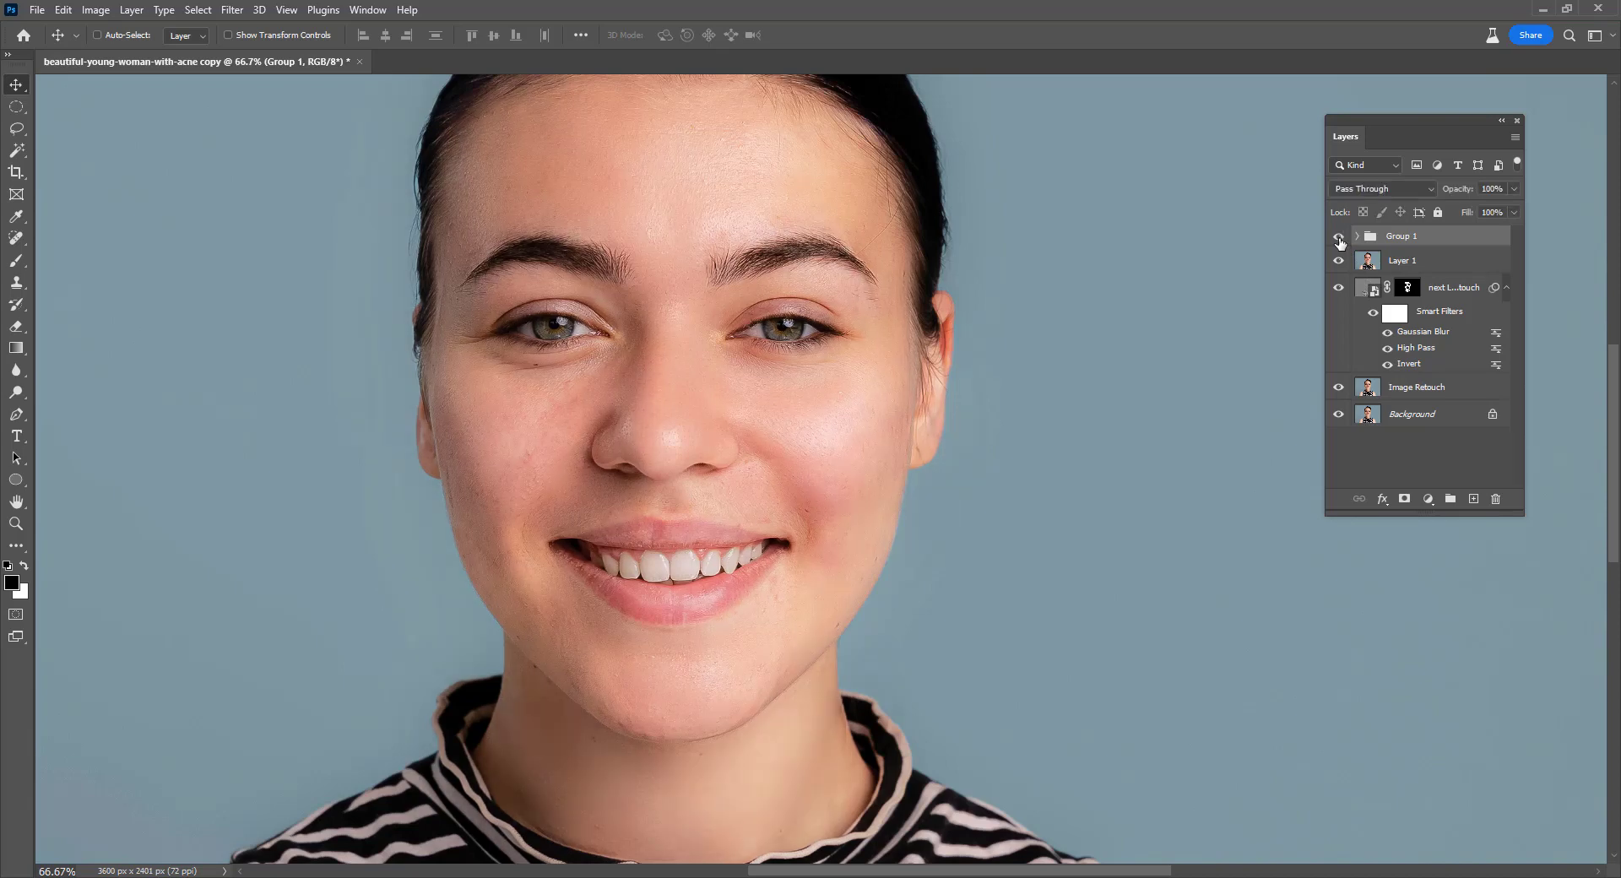
{"action": "left_click", "coordinate": [1338, 236]}
{"action": "left_click", "coordinate": [1339, 237]}
{"action": "left_click", "coordinate": [1340, 237]}
{"action": "left_click", "coordinate": [659, 575]}
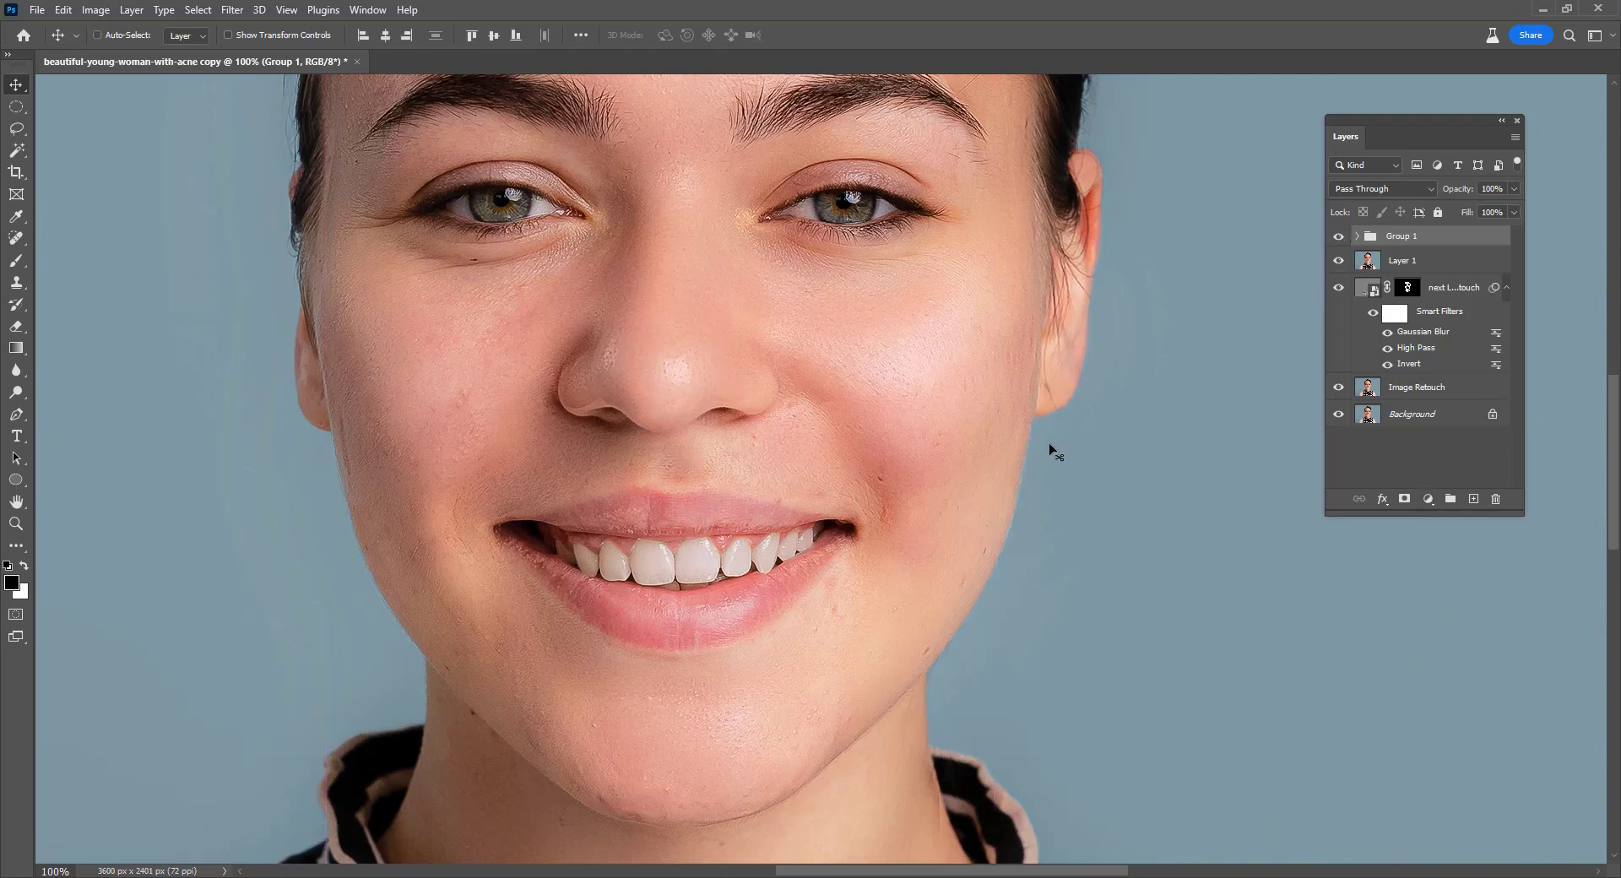
Add a red Solid Color fill layer above Group 1 and set its blend mode to Multiply.
{"action": "left_click", "coordinate": [1428, 500]}
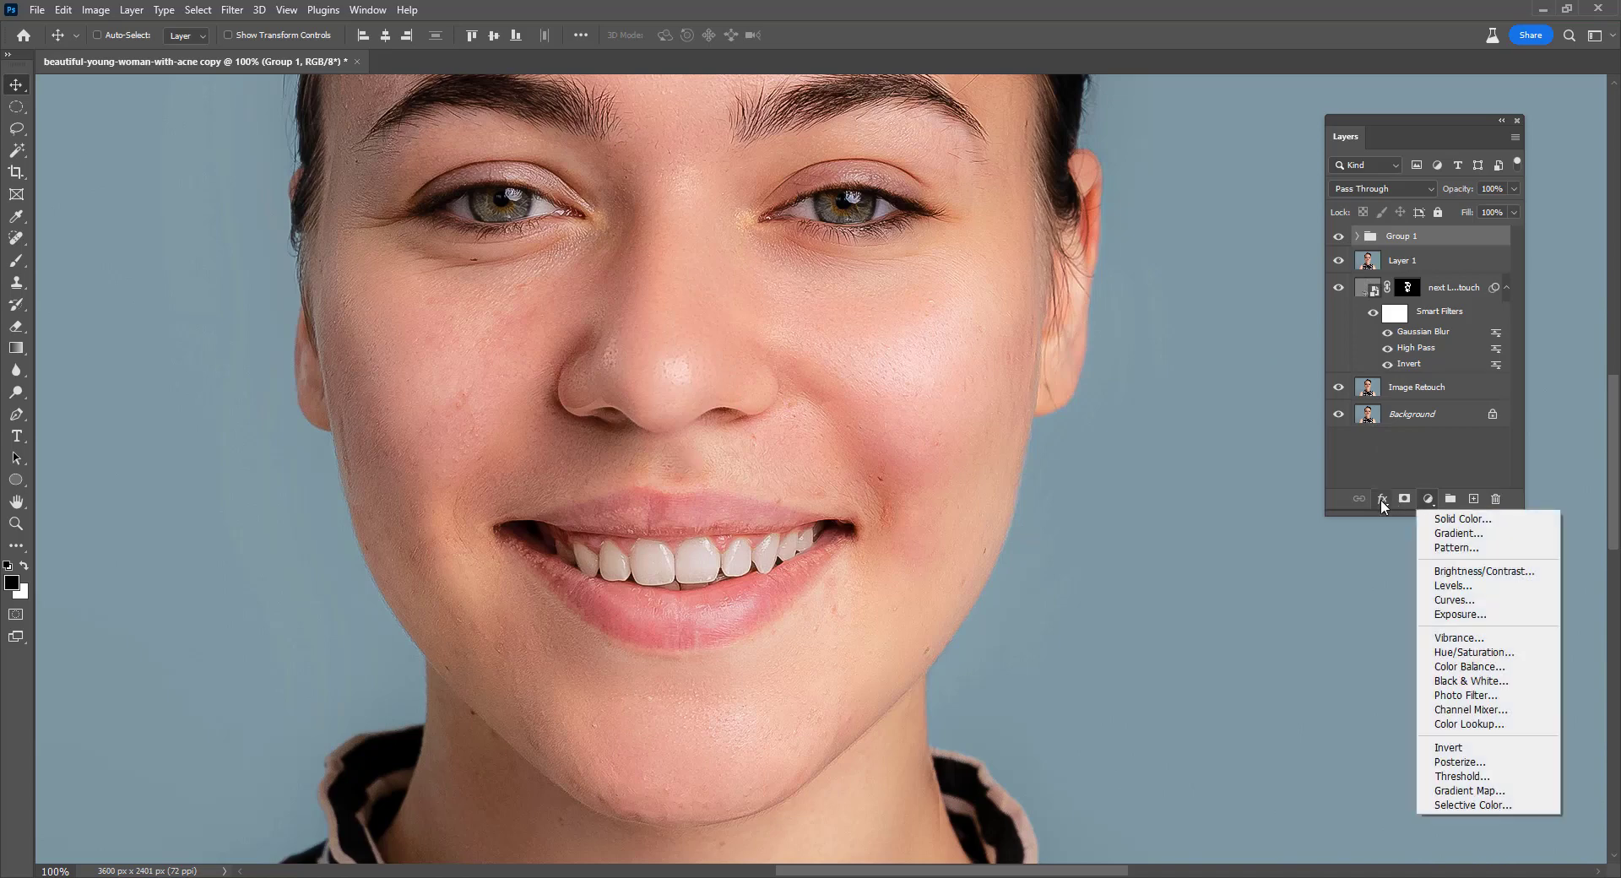
{"action": "left_click", "coordinate": [1383, 504]}
{"action": "left_click", "coordinate": [1383, 502]}
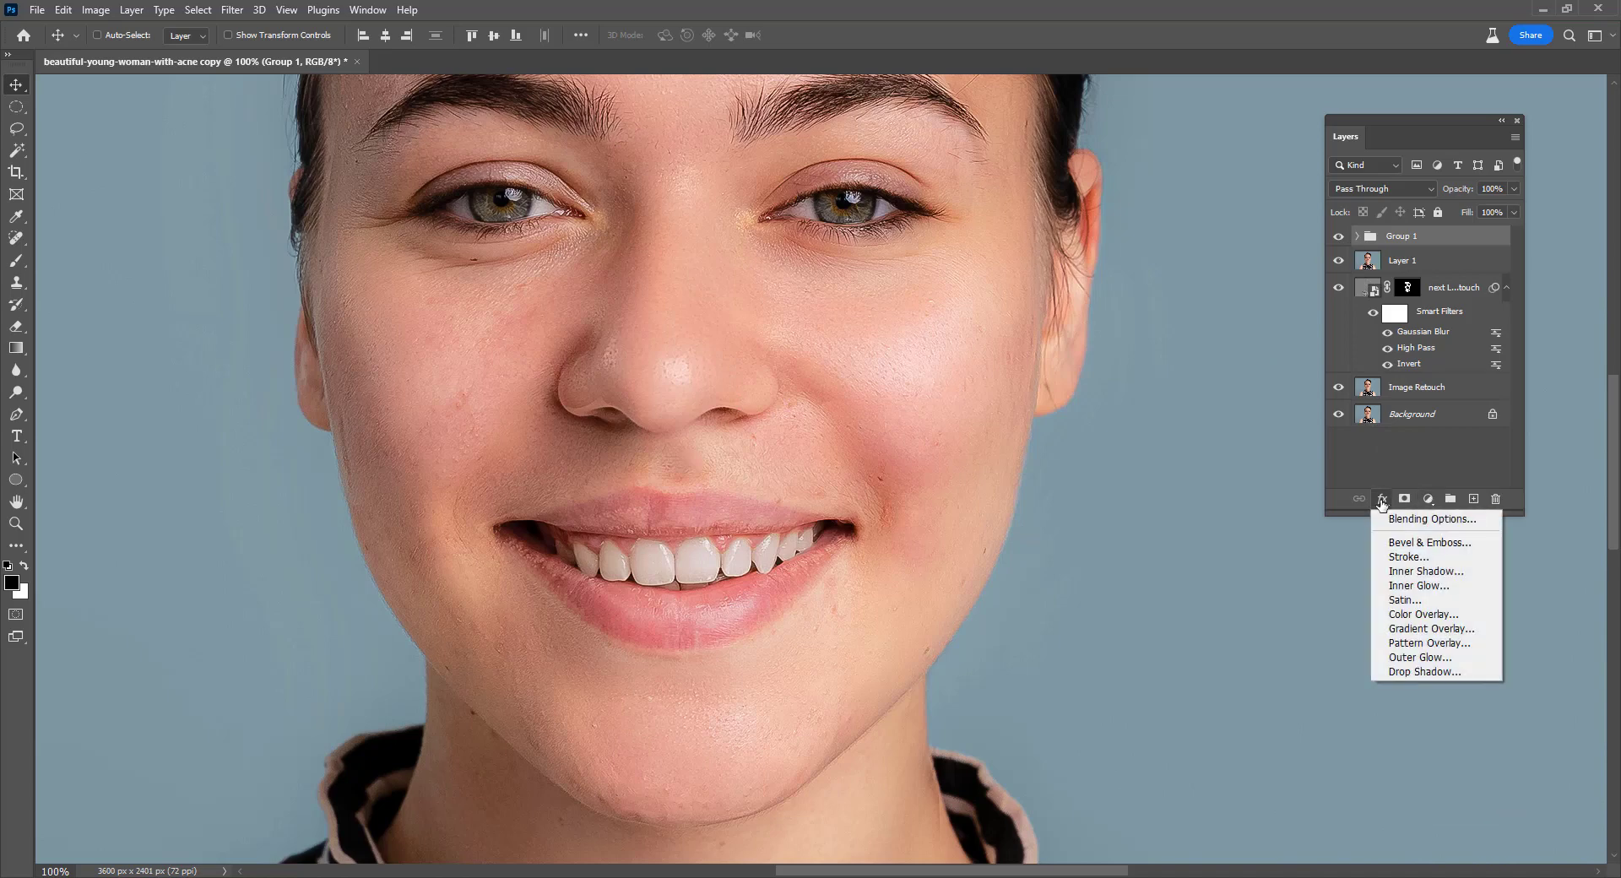
{"action": "left_click", "coordinate": [1402, 470]}
{"action": "left_click", "coordinate": [1428, 499]}
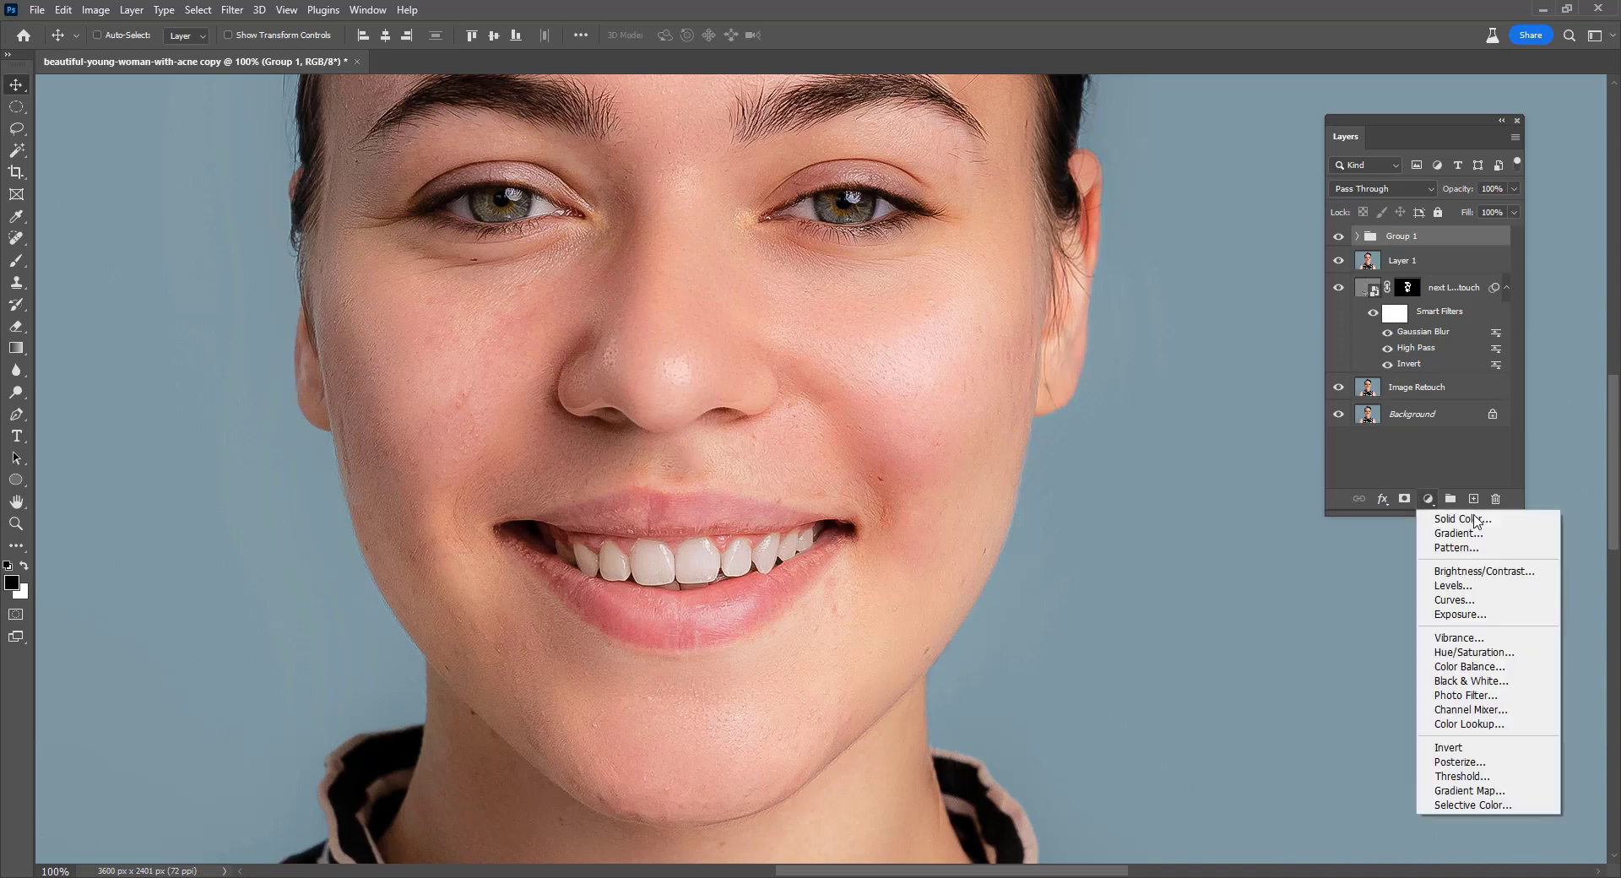
{"action": "left_click", "coordinate": [1465, 519]}
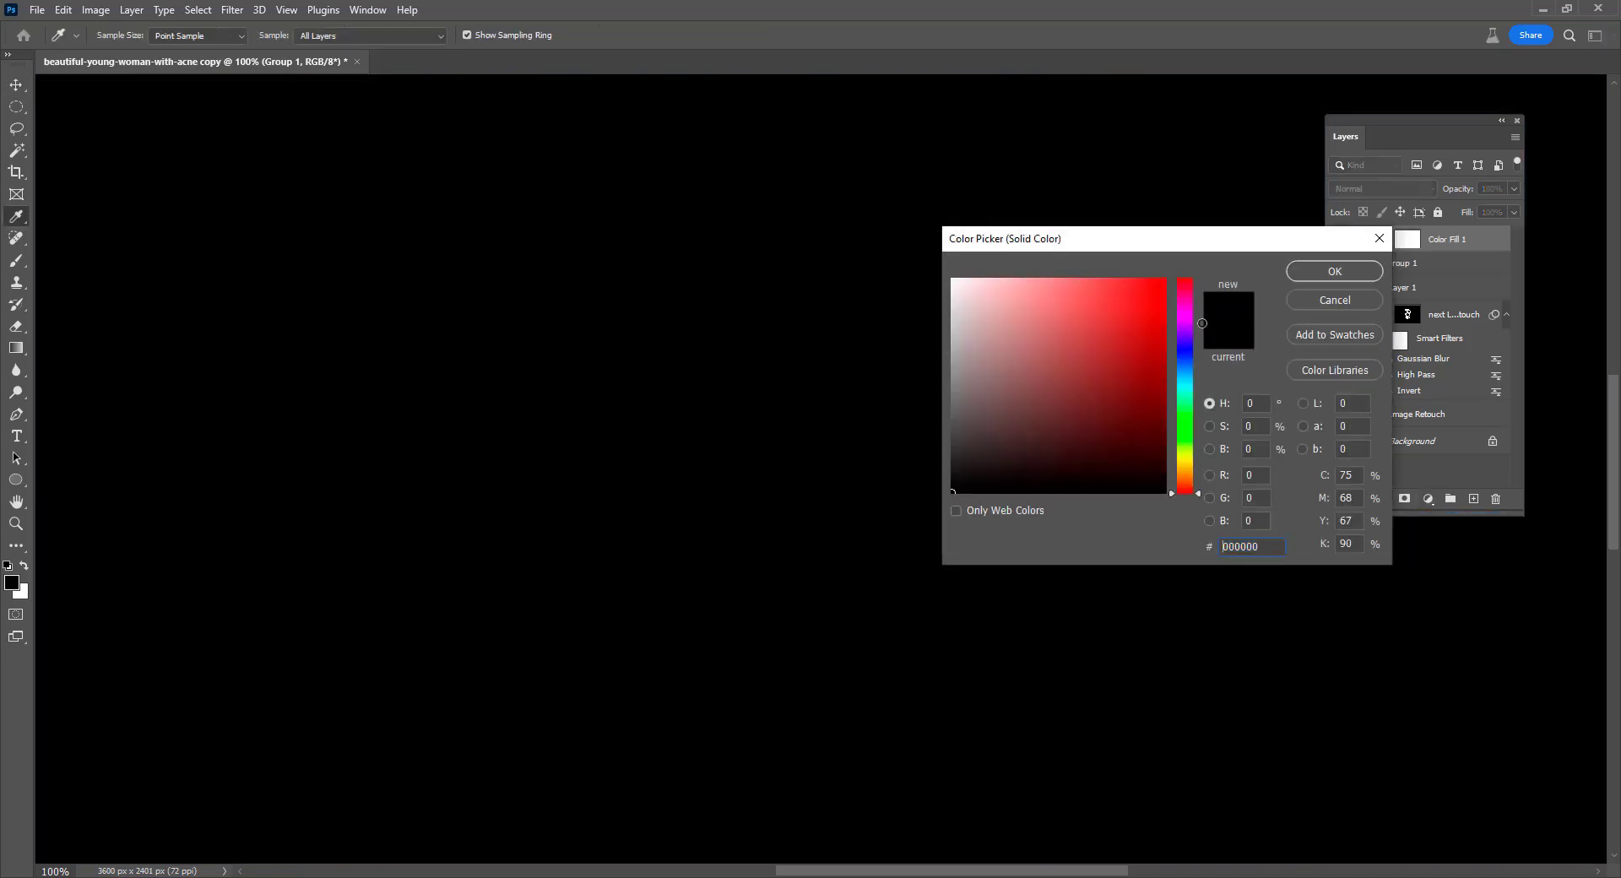
{"action": "left_click", "coordinate": [1158, 312]}
{"action": "left_click", "coordinate": [1165, 318]}
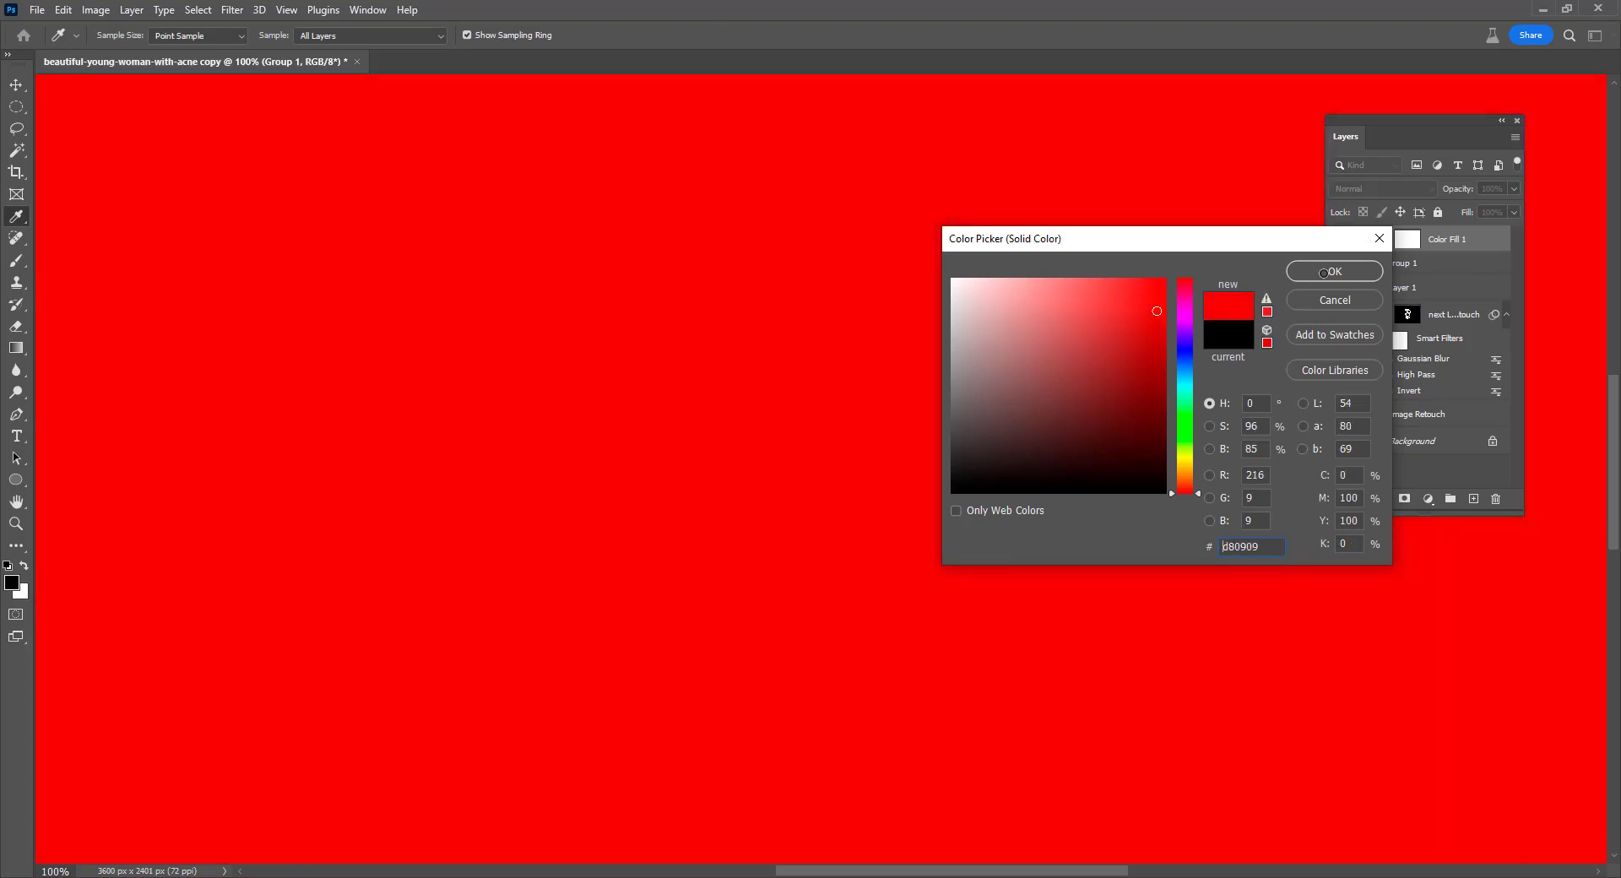
{"action": "left_click", "coordinate": [1334, 272]}
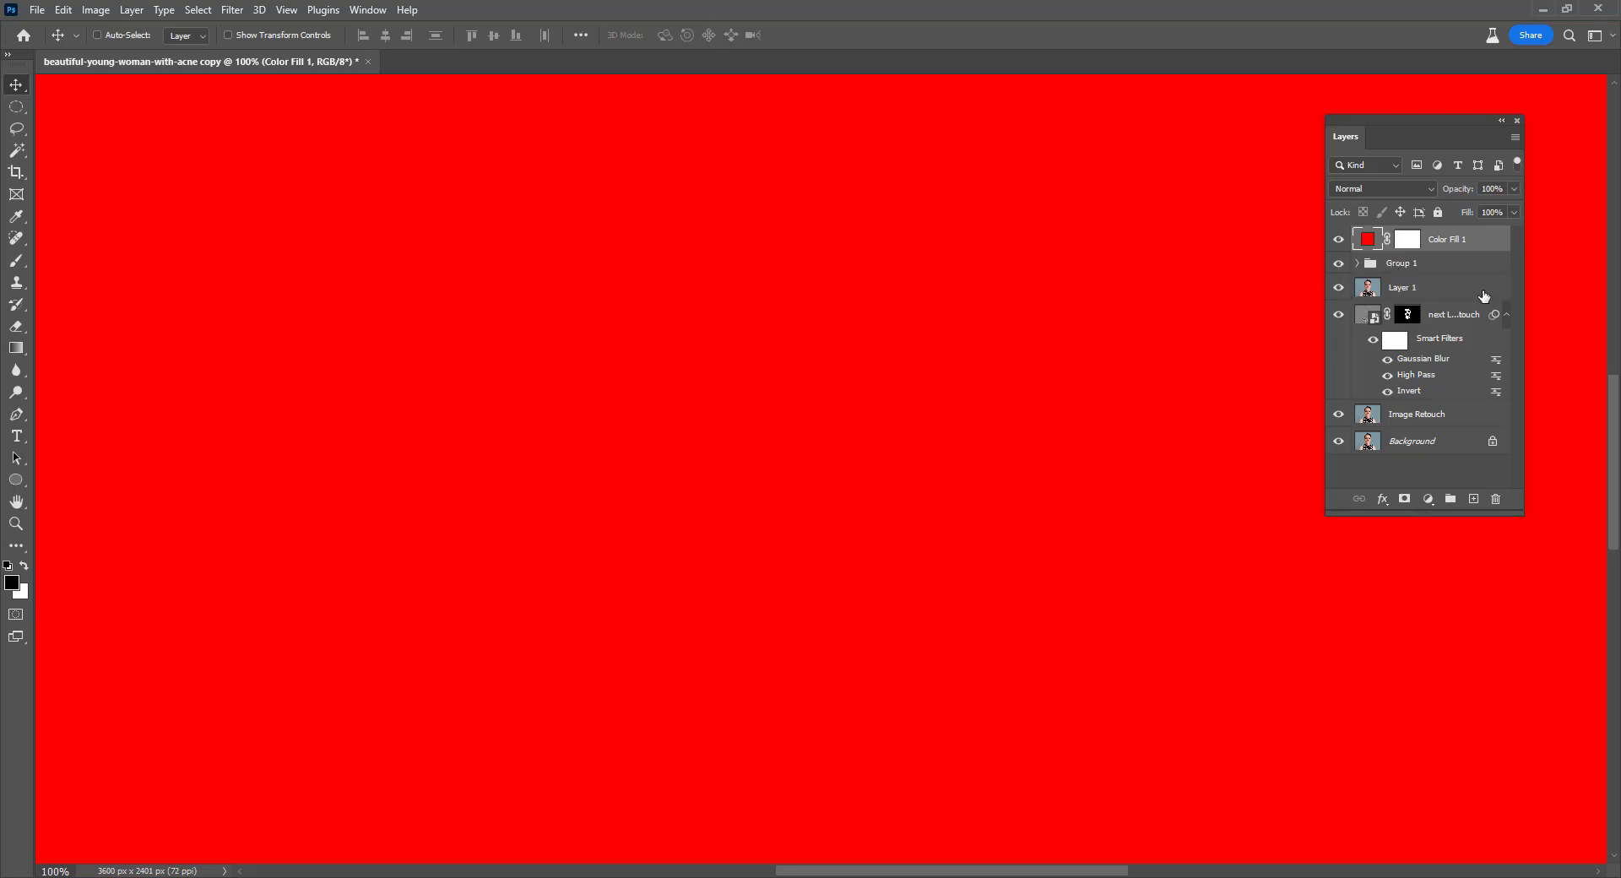
{"action": "left_click", "coordinate": [1382, 192]}
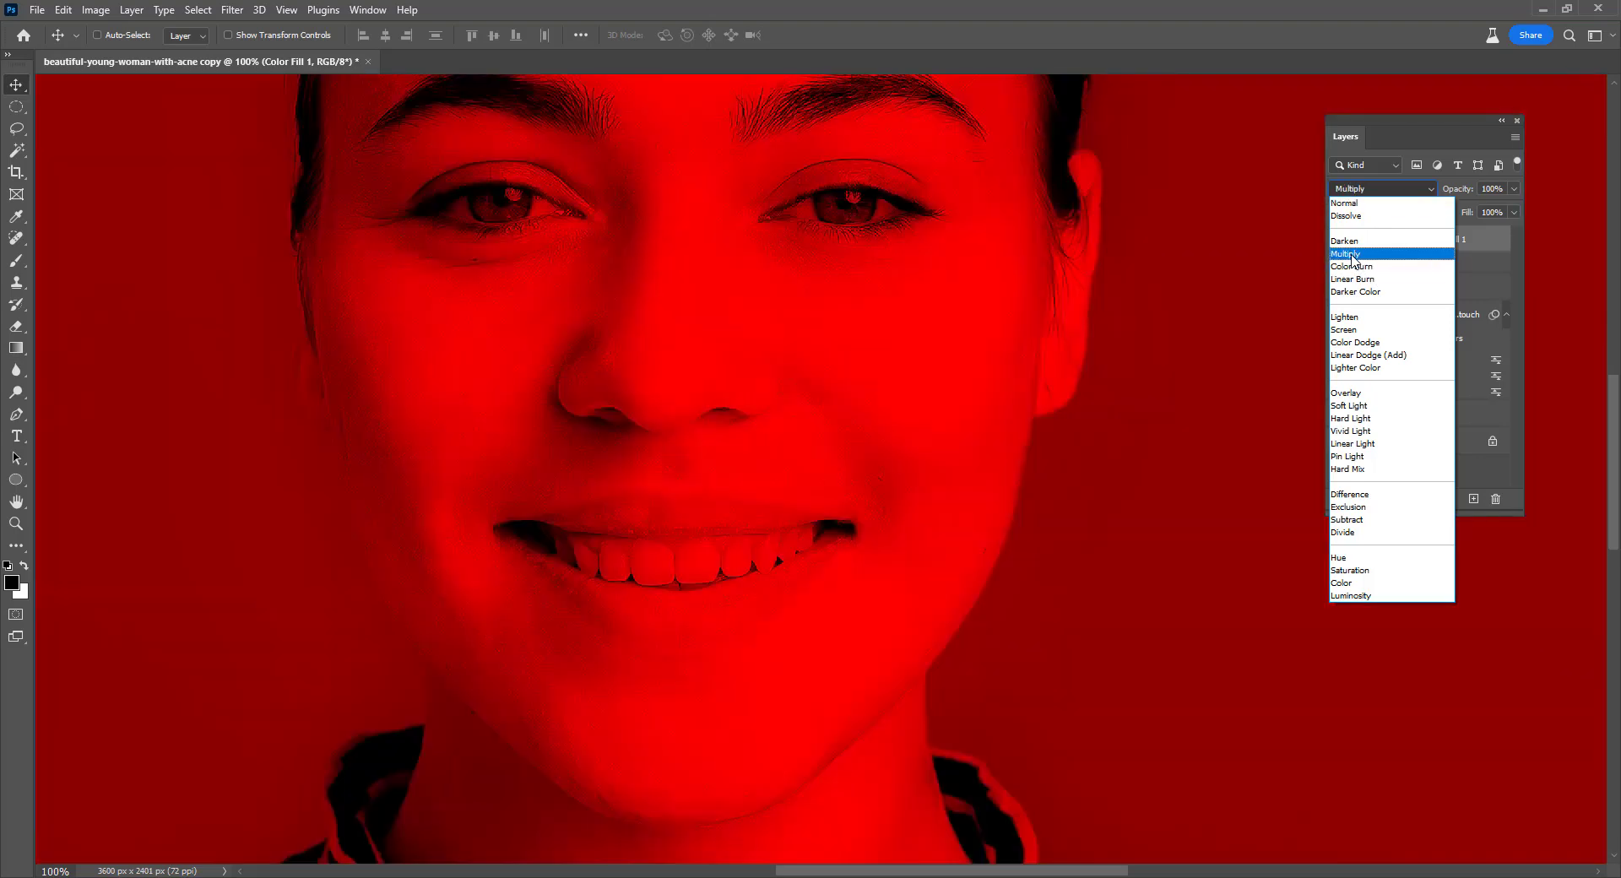
{"action": "left_click", "coordinate": [1351, 255]}
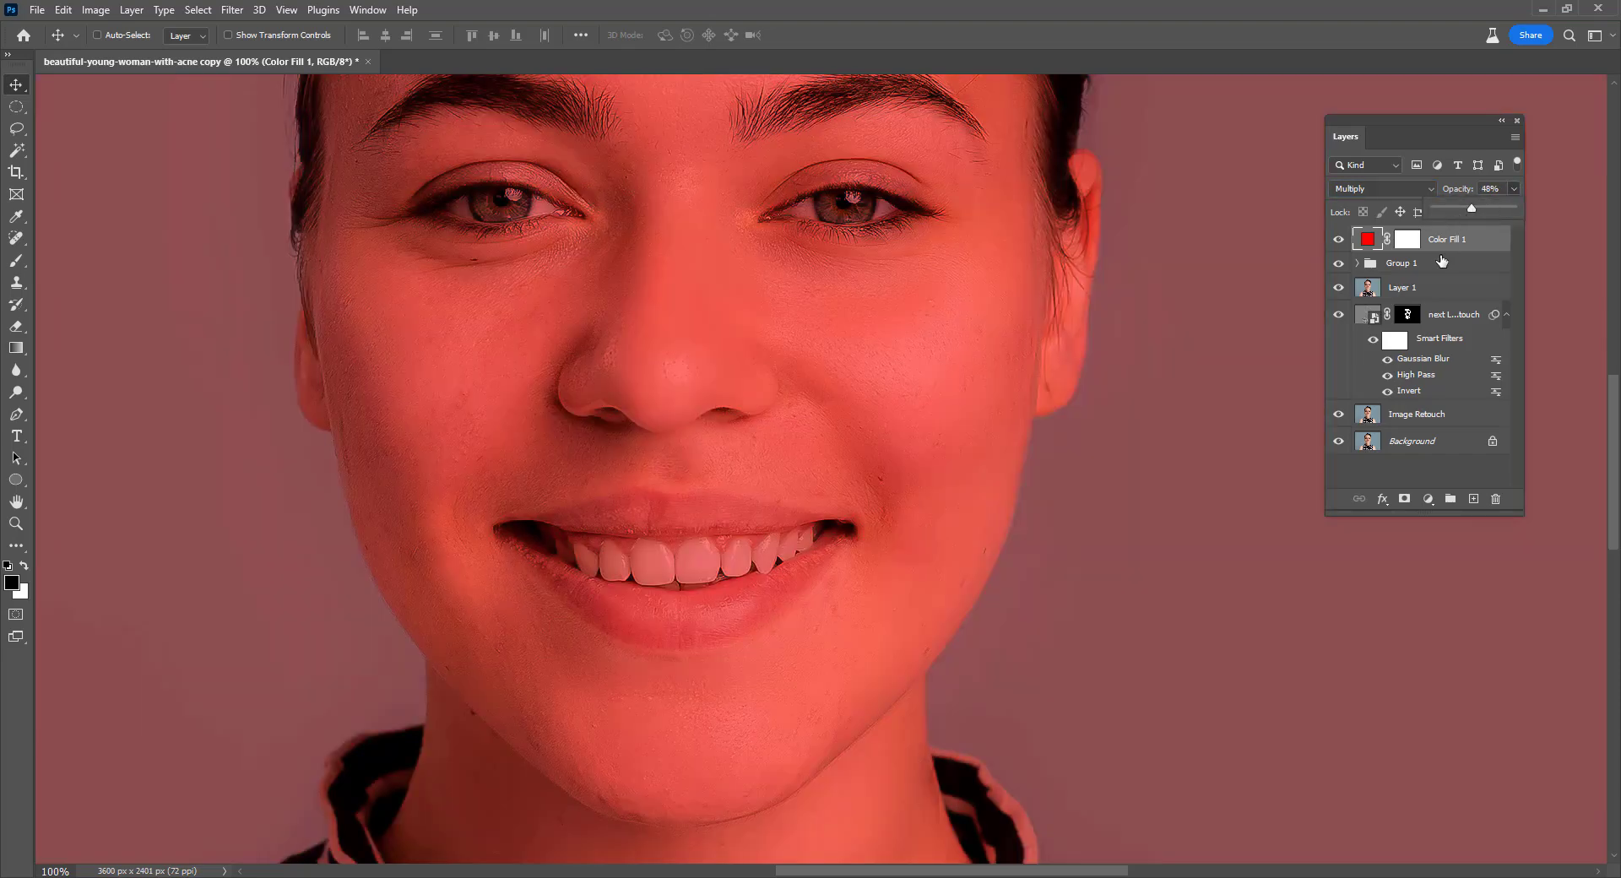
Invert the Color Fill 1 mask to hide the red and zoom to 200% on the mouth.
{"action": "left_click", "coordinate": [1408, 243]}
{"action": "left_click", "coordinate": [1407, 243]}
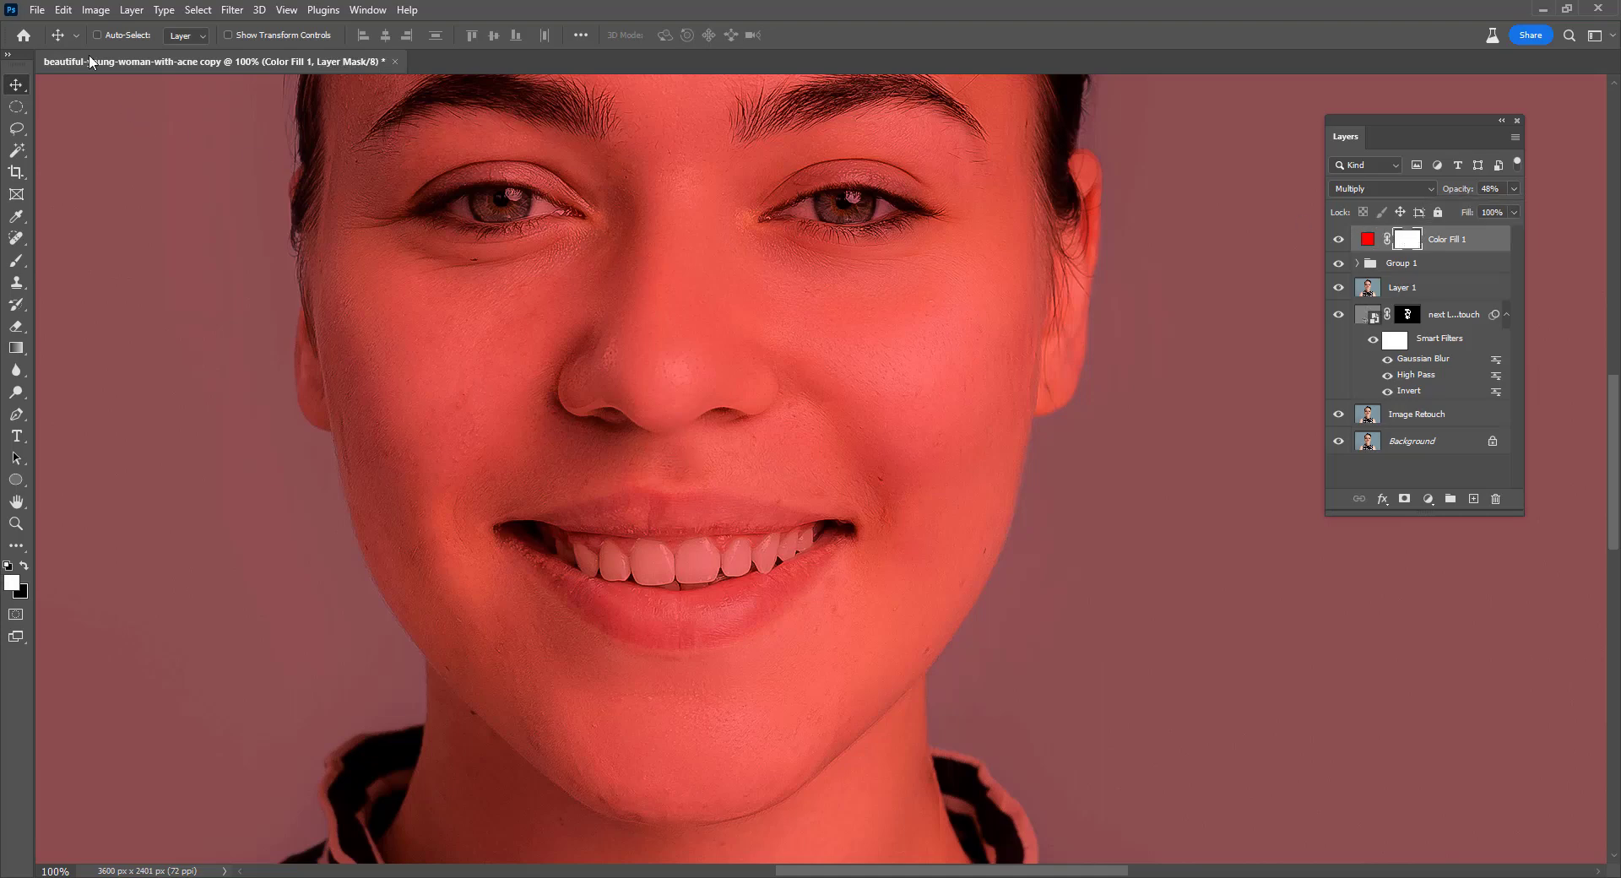
{"action": "left_click", "coordinate": [95, 12]}
{"action": "mouse_move", "coordinate": [122, 53]}
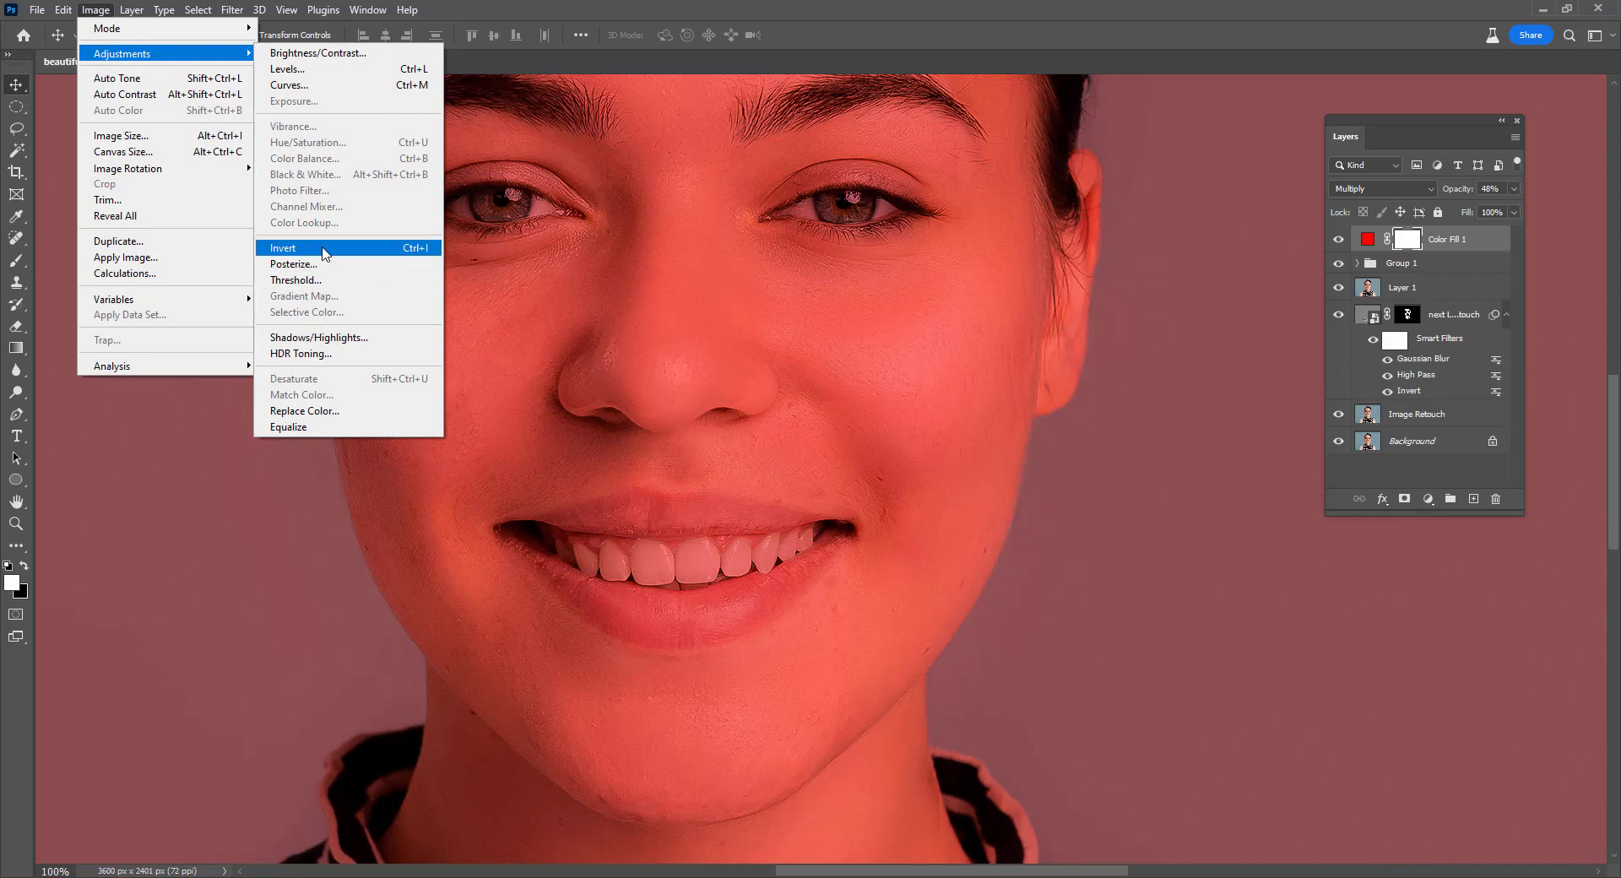
{"action": "left_click", "coordinate": [324, 250]}
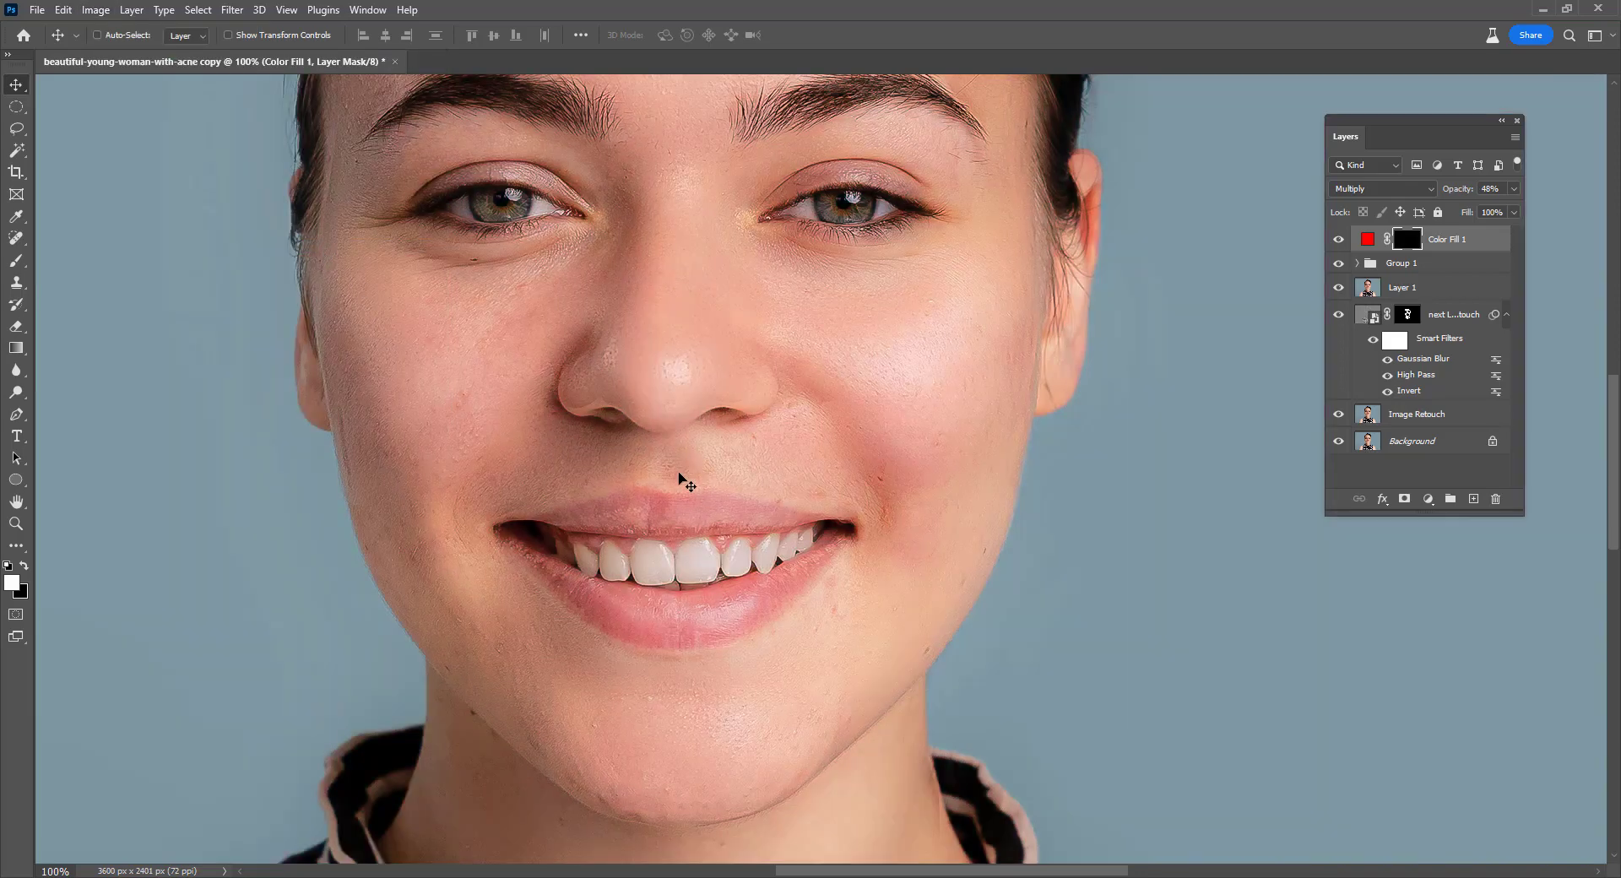
{"action": "key", "text": "ctrl+space"}
{"action": "left_click", "coordinate": [635, 588]}
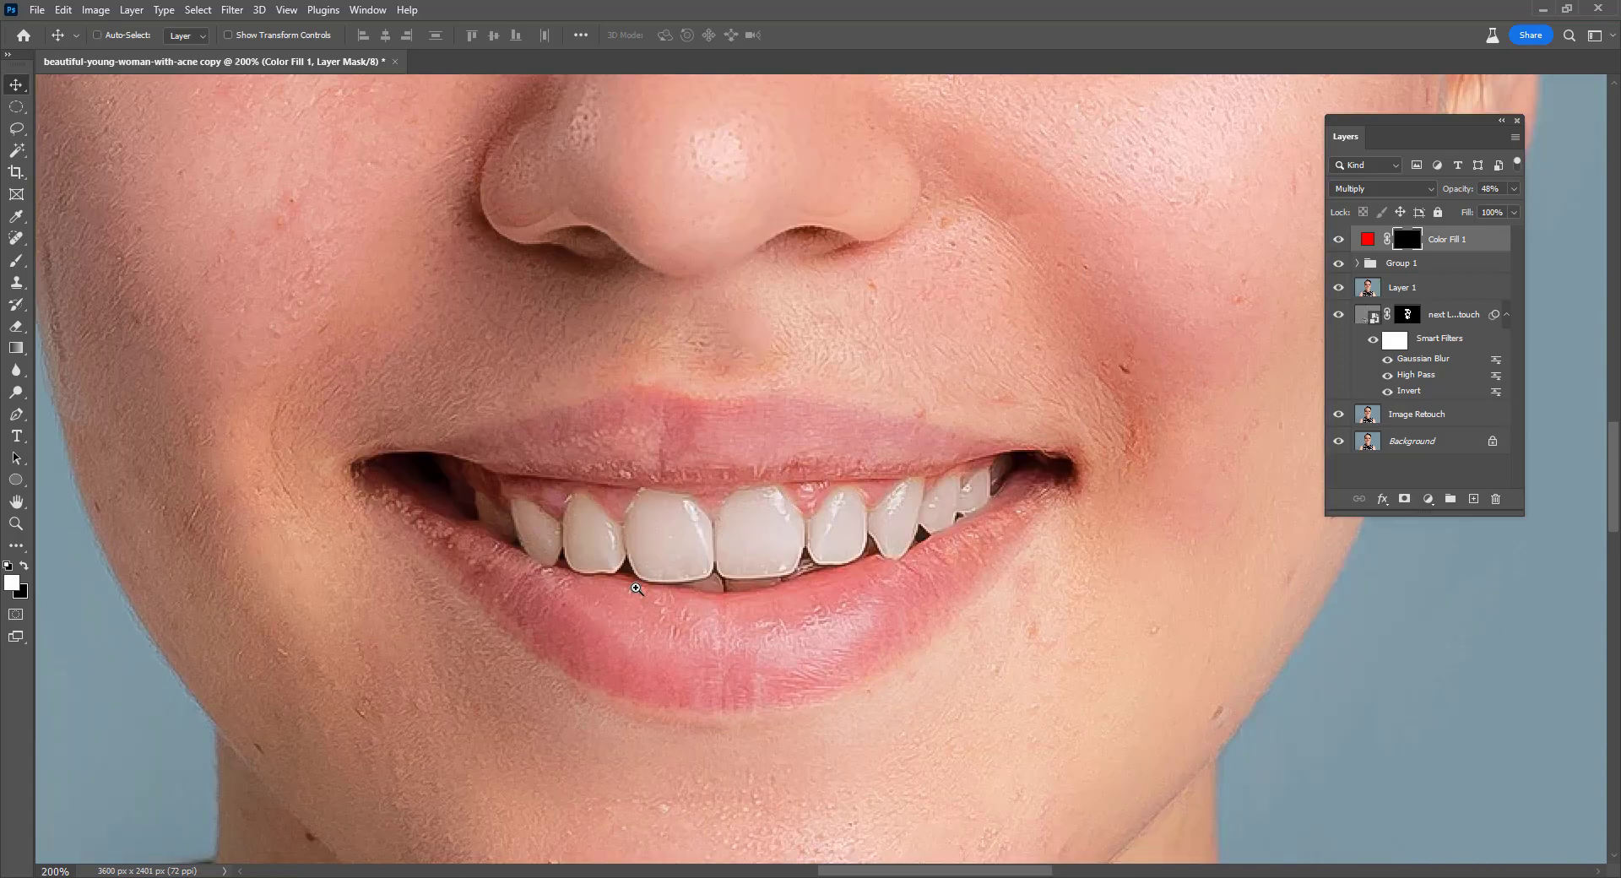
{"action": "key", "text": "b"}
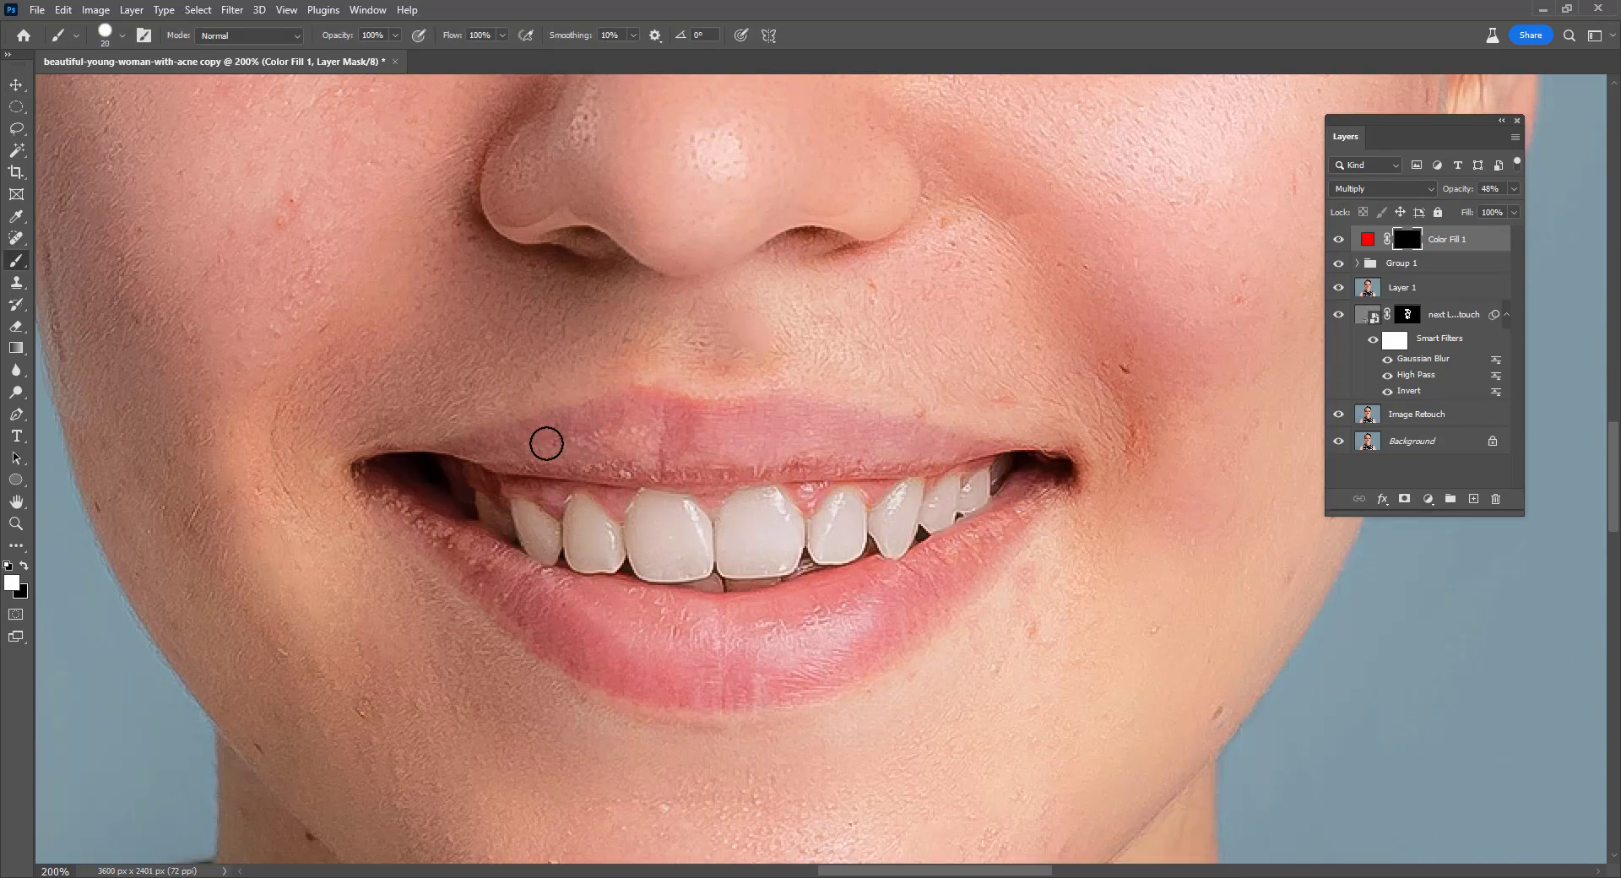
Paint red onto the upper and lower lips, resizing the brush for the corners.
{"action": "mouse_move", "coordinate": [583, 445]}
{"action": "left_mouse_down"}
{"action": "mouse_move", "coordinate": [586, 430]}
{"action": "mouse_move", "coordinate": [464, 452]}
{"action": "mouse_move", "coordinate": [601, 410]}
{"action": "mouse_move", "coordinate": [753, 405]}
{"action": "mouse_move", "coordinate": [1056, 465]}
{"action": "mouse_move", "coordinate": [1069, 490]}
{"action": "mouse_move", "coordinate": [821, 670]}
{"action": "mouse_move", "coordinate": [763, 687]}
{"action": "mouse_move", "coordinate": [676, 684]}
{"action": "mouse_move", "coordinate": [579, 645]}
{"action": "mouse_move", "coordinate": [359, 466]}
{"action": "left_mouse_up"}
{"action": "key", "text": "bracketright"}
{"action": "key", "text": "bracketright"}
{"action": "left_click", "coordinate": [955, 581]}
{"action": "key", "text": "bracketleft"}
{"action": "key", "text": "bracketleft"}
{"action": "mouse_move", "coordinate": [461, 451]}
{"action": "left_mouse_down"}
{"action": "mouse_move", "coordinate": [445, 452]}
{"action": "mouse_move", "coordinate": [803, 445]}
{"action": "mouse_move", "coordinate": [637, 434]}
{"action": "mouse_move", "coordinate": [955, 453]}
{"action": "mouse_move", "coordinate": [757, 470]}
{"action": "left_mouse_up"}
{"action": "key", "text": "bracketright"}
{"action": "key", "text": "bracketright"}
{"action": "key", "text": "bracketright"}
{"action": "key", "text": "bracketleft"}
{"action": "key", "text": "bracketleft"}
{"action": "mouse_move", "coordinate": [603, 471]}
{"action": "left_mouse_down"}
{"action": "mouse_move", "coordinate": [517, 474]}
{"action": "mouse_move", "coordinate": [540, 482]}
{"action": "mouse_move", "coordinate": [554, 474]}
{"action": "mouse_move", "coordinate": [457, 464]}
{"action": "left_mouse_up"}
{"action": "key", "text": "ctrl+z"}
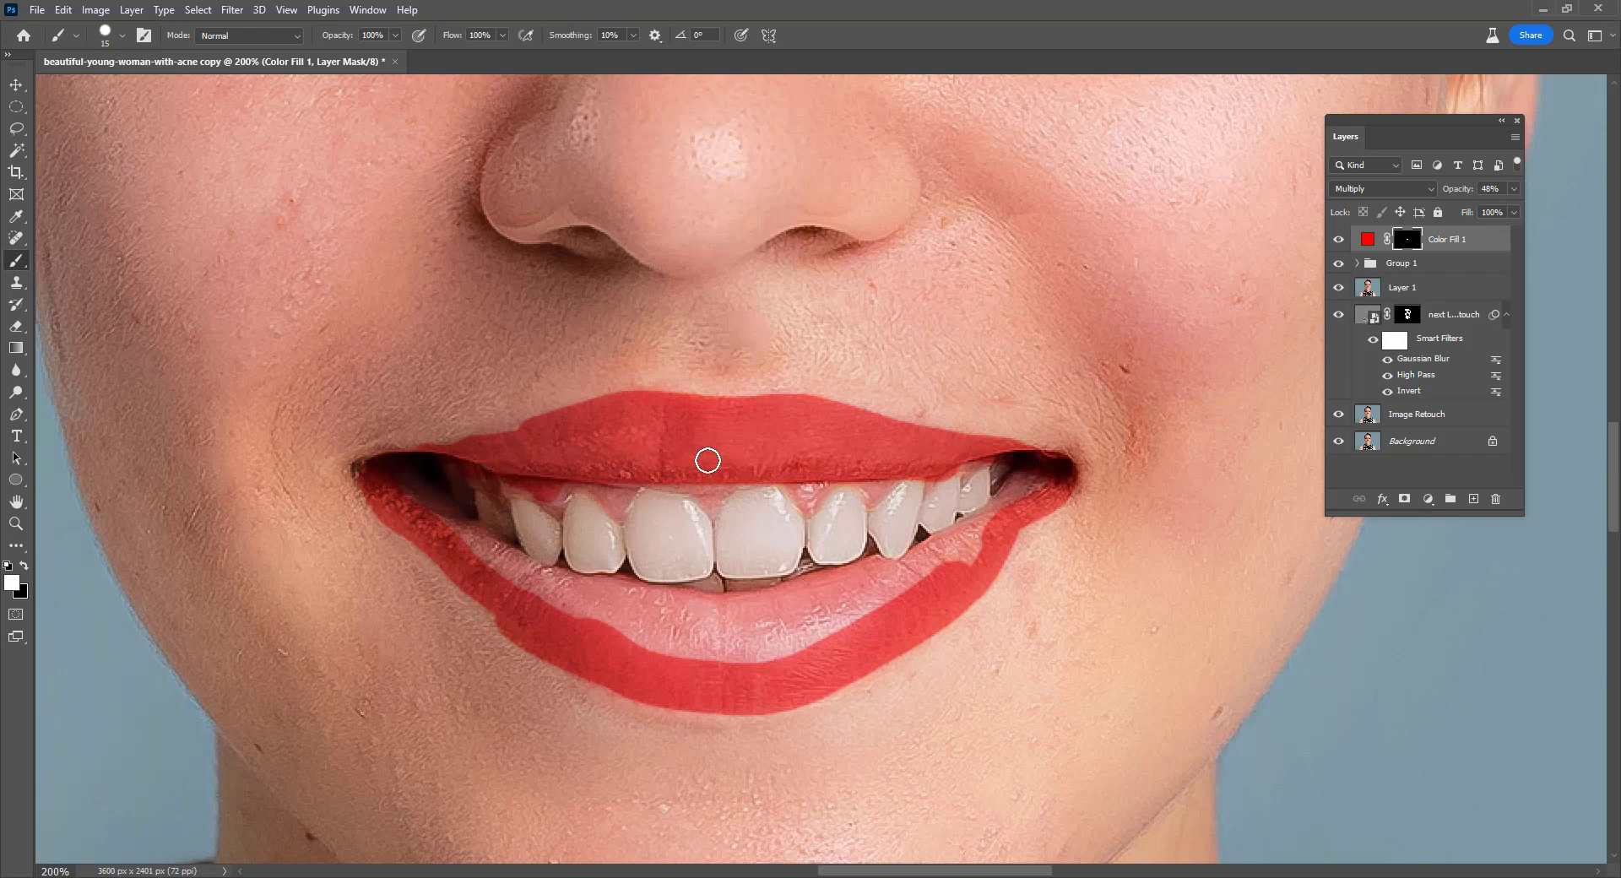
Clean red off the gum and teeth, fill the lower-lip gloss, and raise opacity to 100%.
{"action": "key", "text": "x"}
{"action": "left_click_drag", "start_coordinate": [502, 483], "coordinate": [553, 494]}
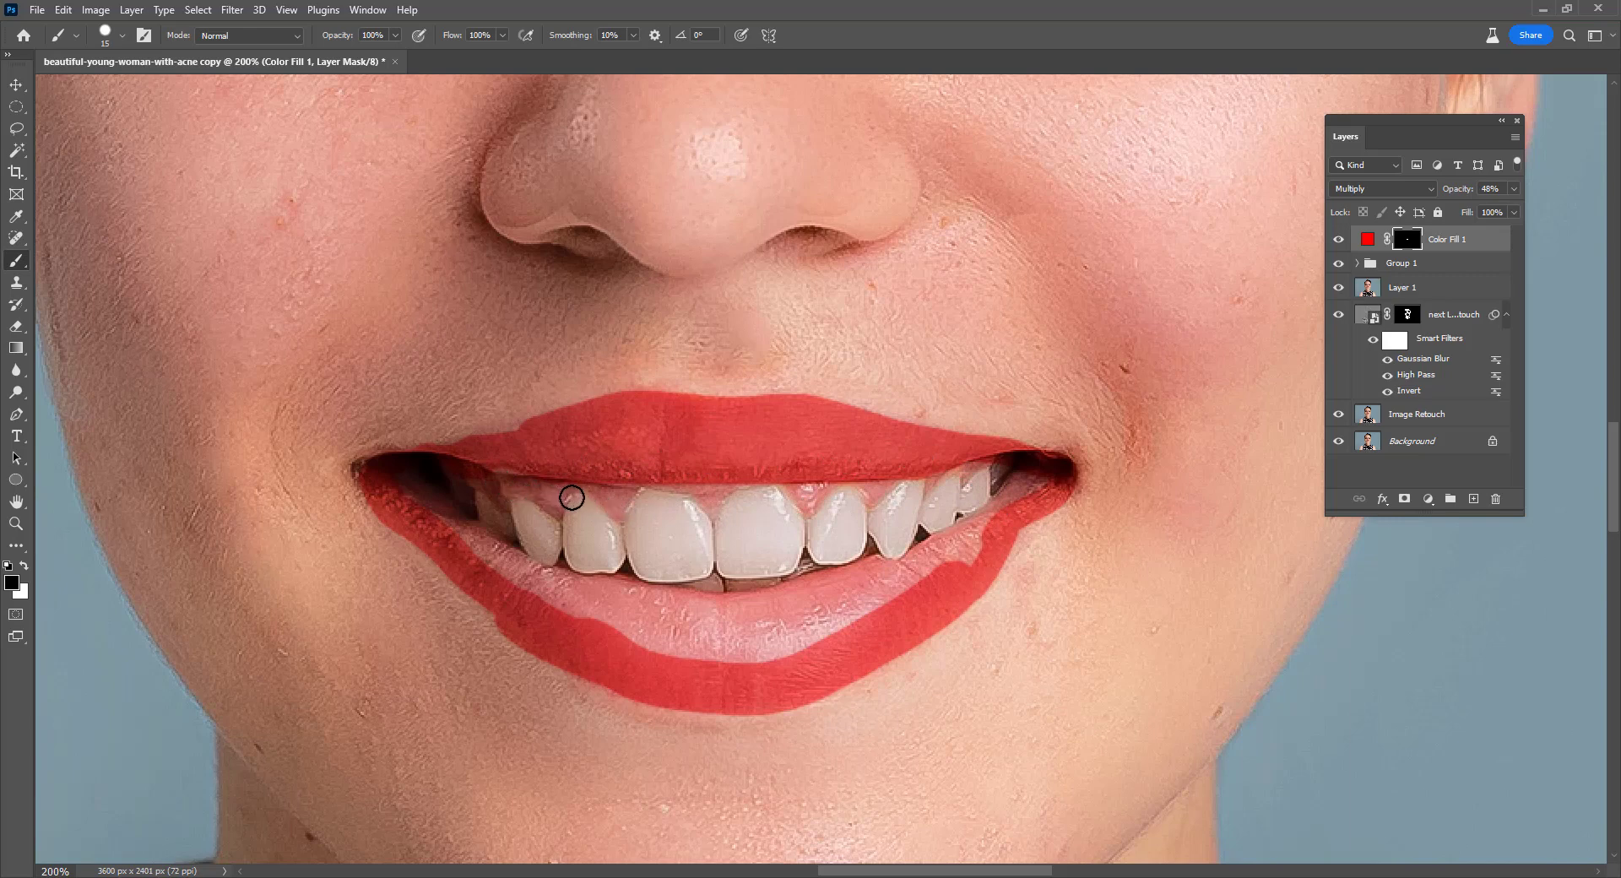
{"action": "key", "text": "x"}
{"action": "mouse_move", "coordinate": [447, 523]}
{"action": "left_mouse_down"}
{"action": "mouse_move", "coordinate": [492, 554]}
{"action": "mouse_move", "coordinate": [423, 506]}
{"action": "mouse_move", "coordinate": [481, 561]}
{"action": "mouse_move", "coordinate": [655, 599]}
{"action": "mouse_move", "coordinate": [542, 596]}
{"action": "mouse_move", "coordinate": [638, 616]}
{"action": "mouse_move", "coordinate": [929, 561]}
{"action": "mouse_move", "coordinate": [1039, 479]}
{"action": "left_mouse_up"}
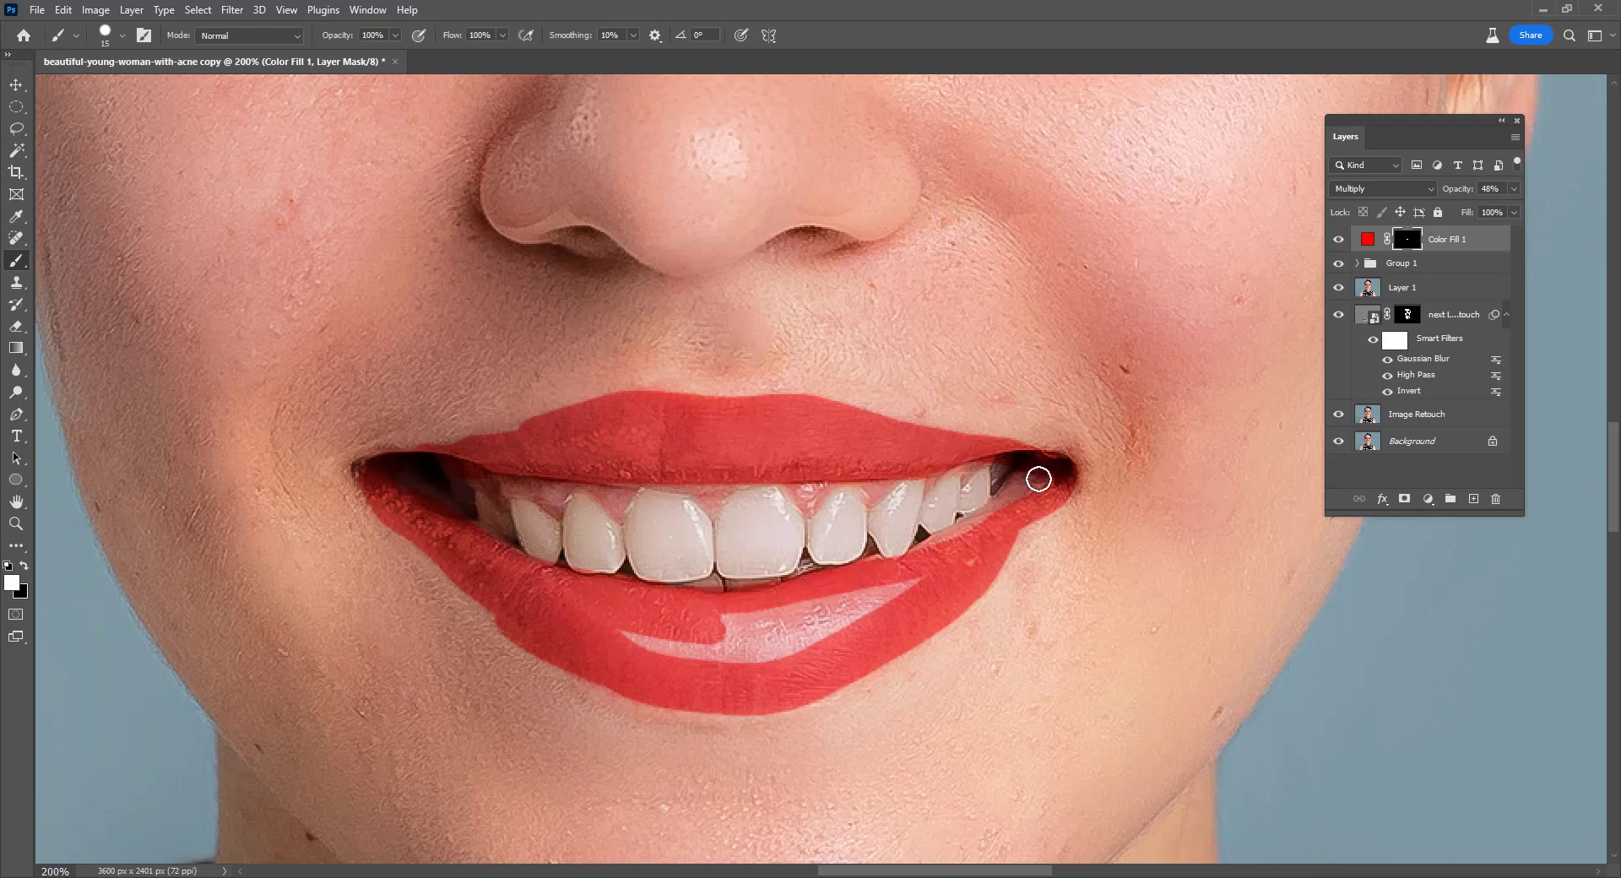
{"action": "left_click_drag", "start_coordinate": [680, 640], "coordinate": [810, 605]}
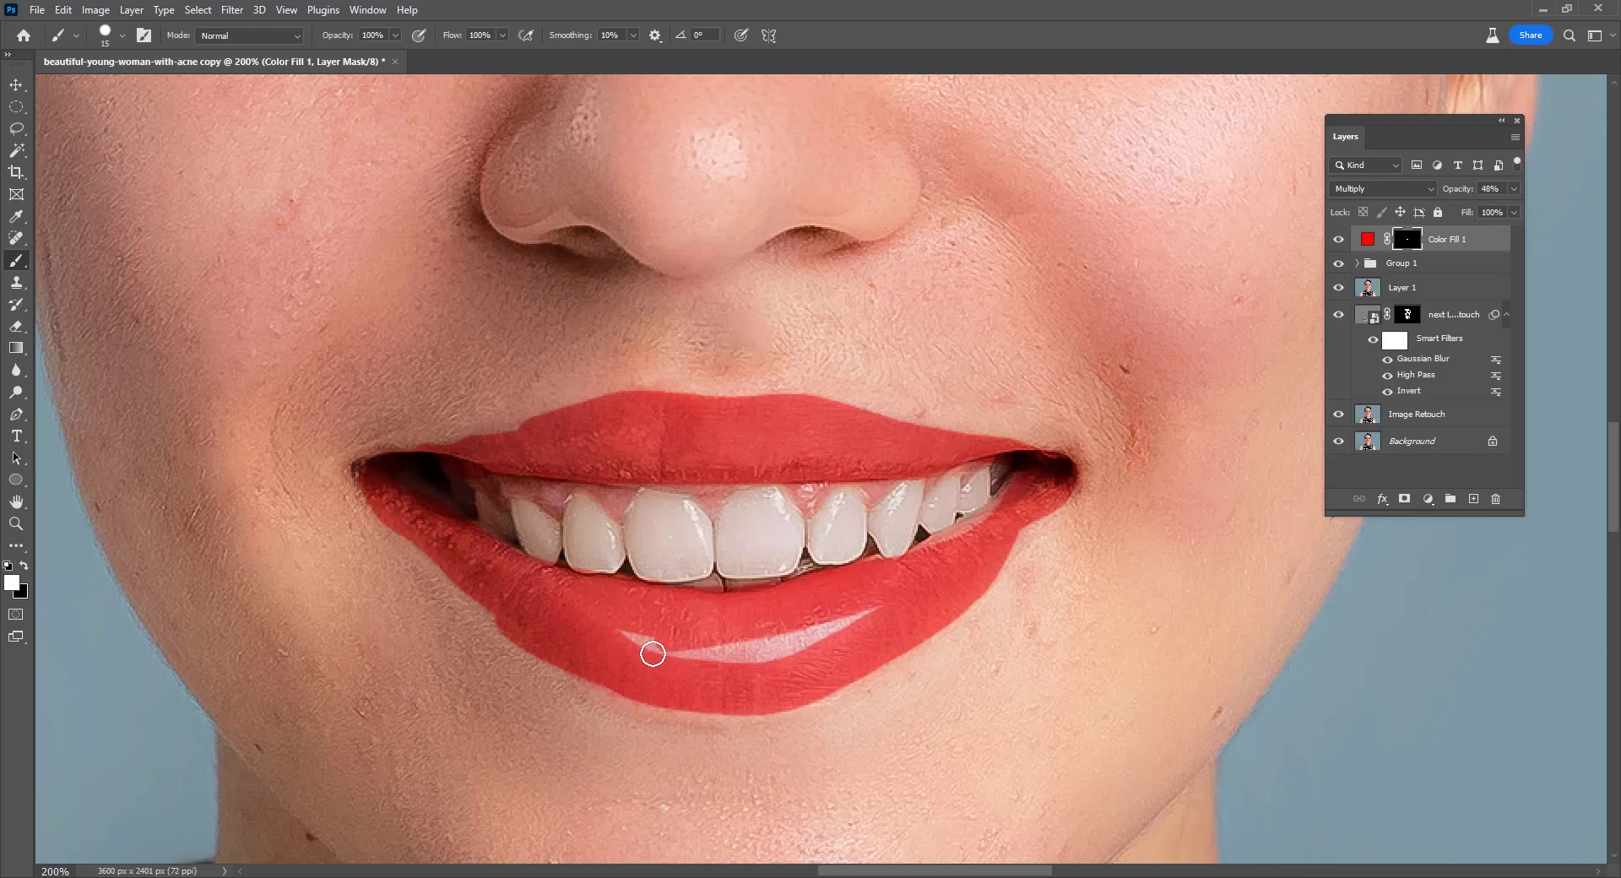
{"action": "left_click_drag", "start_coordinate": [653, 654], "coordinate": [814, 629]}
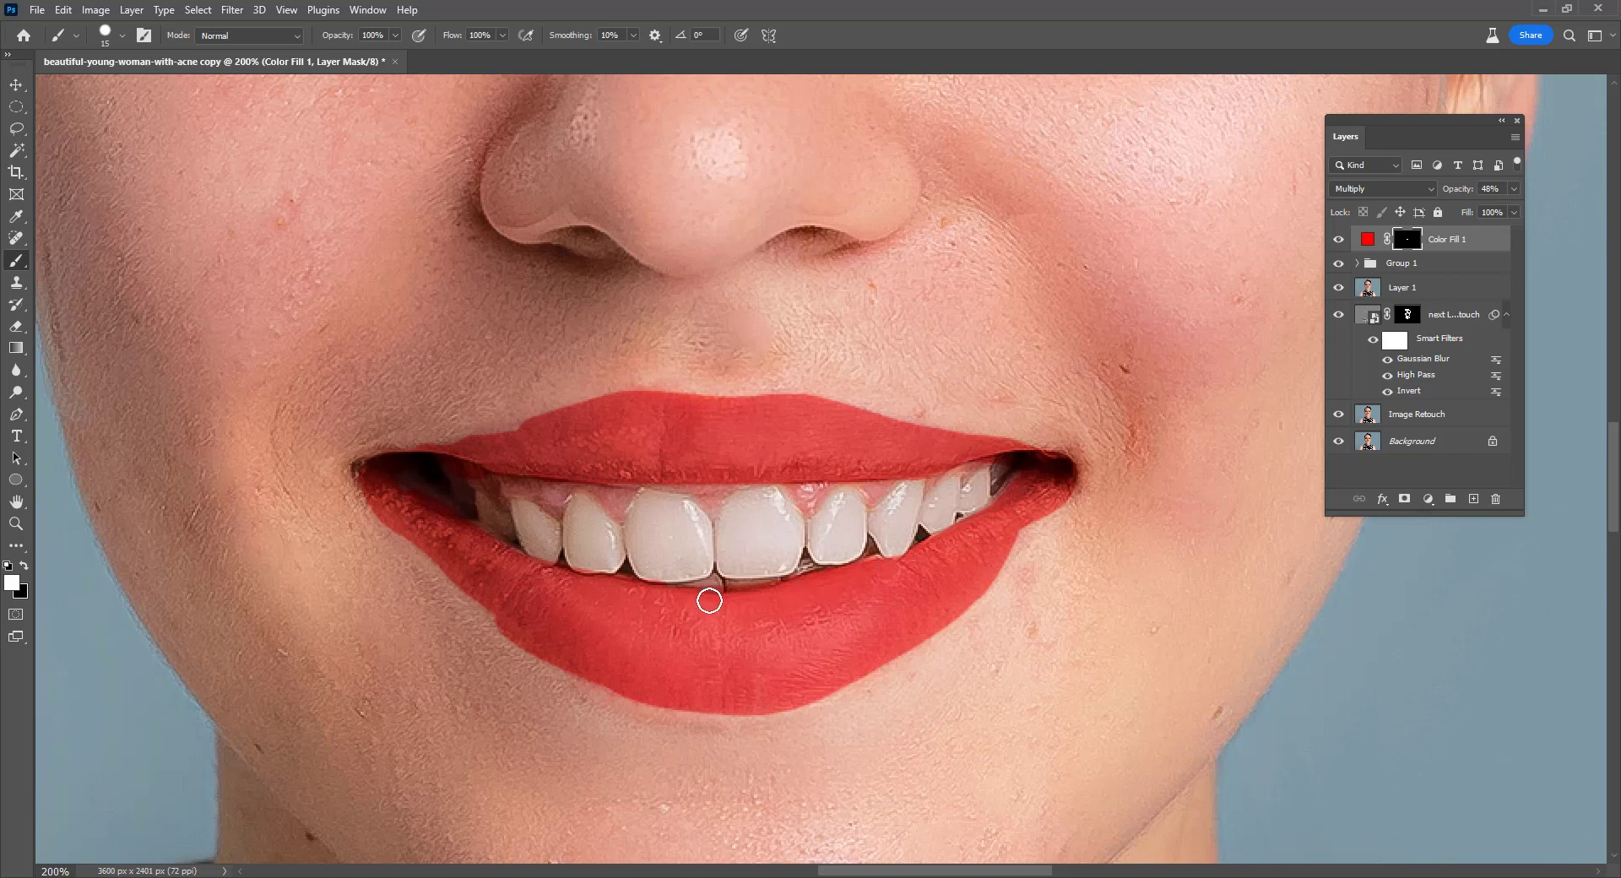
{"action": "key", "text": "x"}
{"action": "mouse_move", "coordinate": [724, 575]}
{"action": "left_mouse_down"}
{"action": "mouse_move", "coordinate": [763, 572]}
{"action": "mouse_move", "coordinate": [542, 544]}
{"action": "mouse_move", "coordinate": [811, 565]}
{"action": "left_mouse_up"}
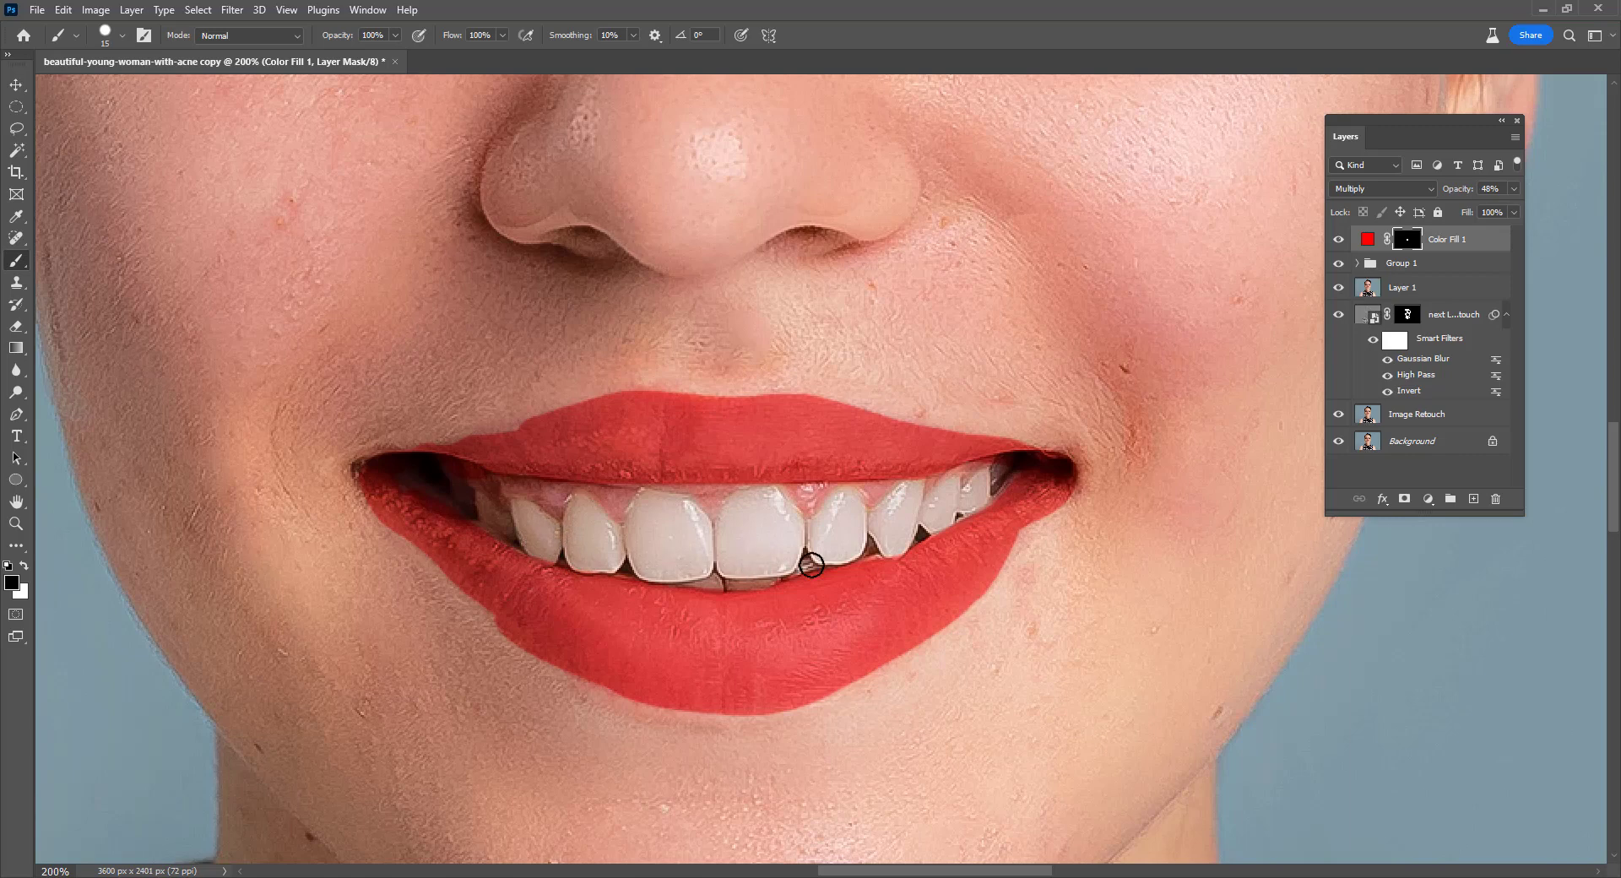
{"action": "left_click", "coordinate": [1513, 190]}
{"action": "left_click_drag", "start_coordinate": [1471, 208], "coordinate": [1516, 208]}
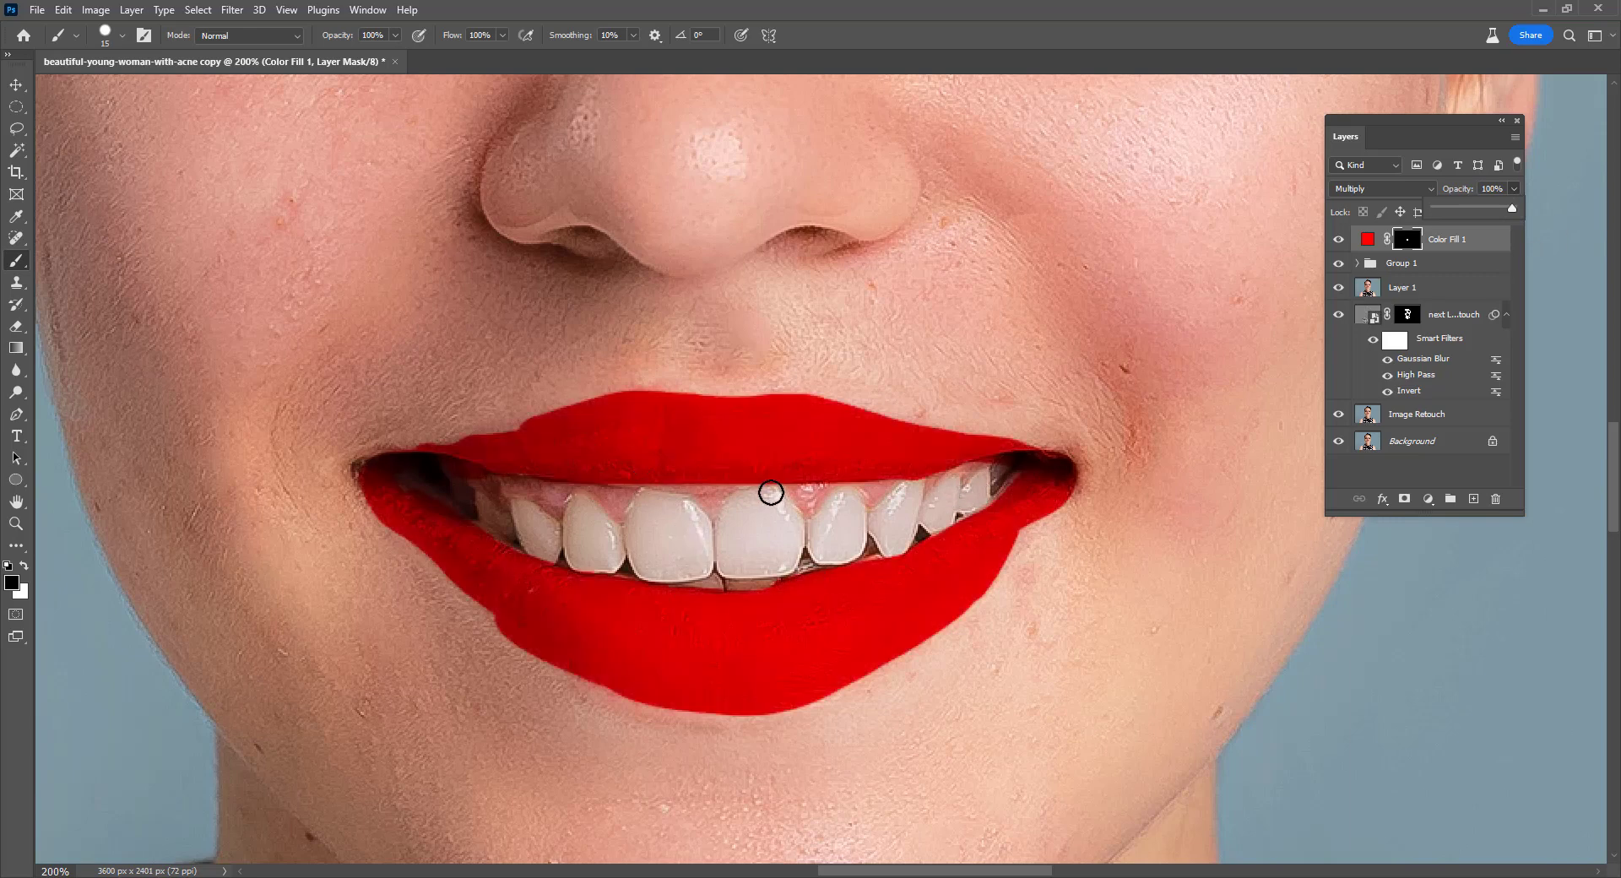
{"action": "right_click", "coordinate": [756, 451]}
{"action": "left_click", "coordinate": [773, 452]}
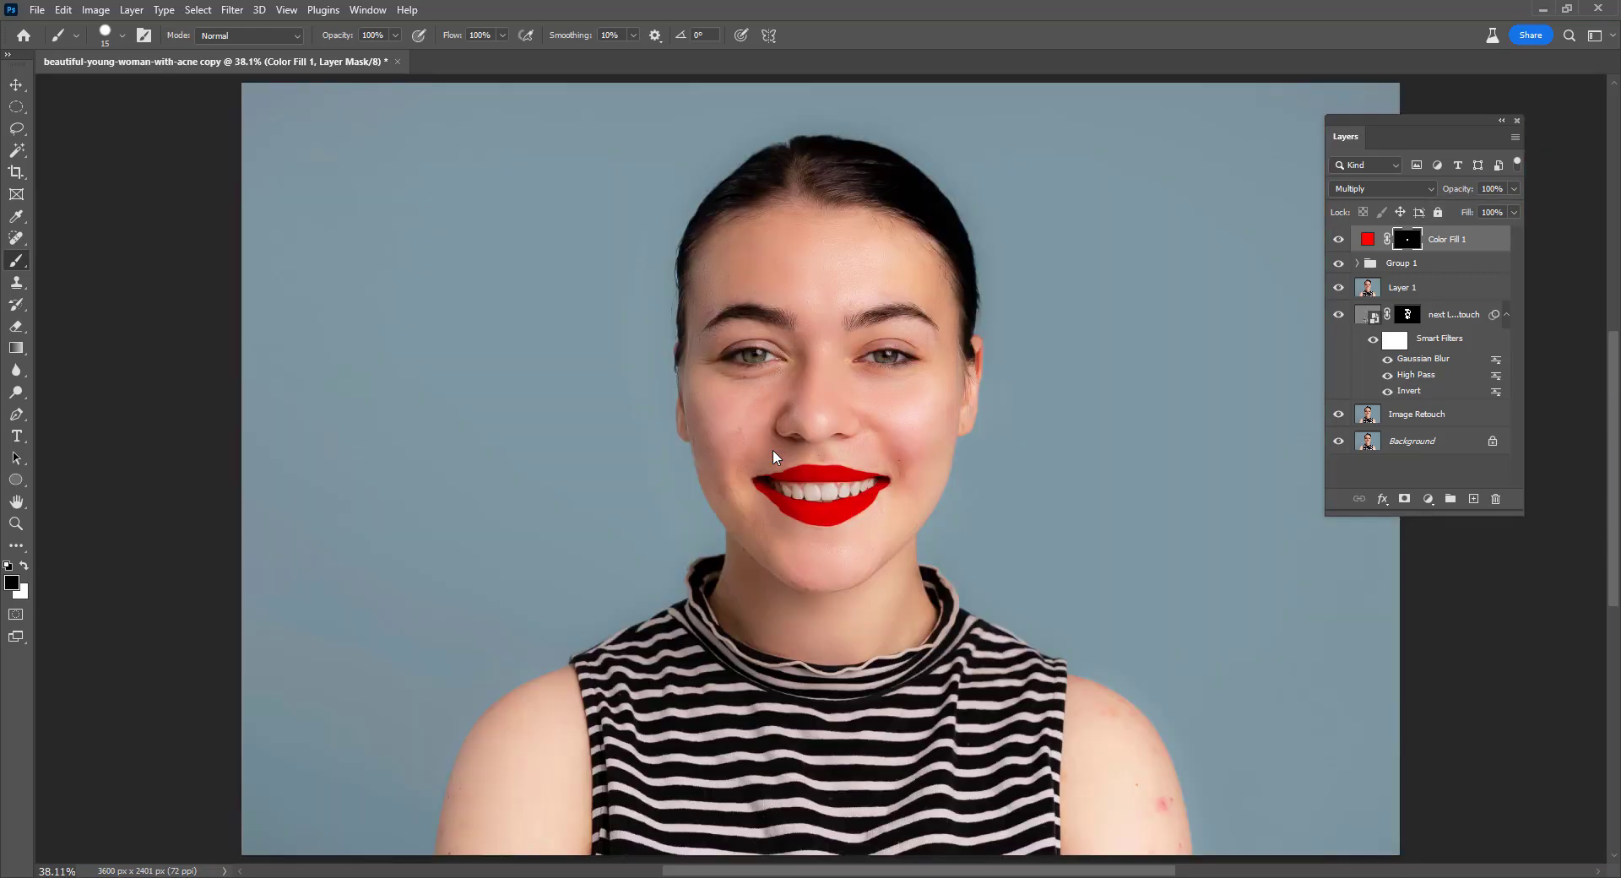
{"action": "left_click", "coordinate": [854, 499]}
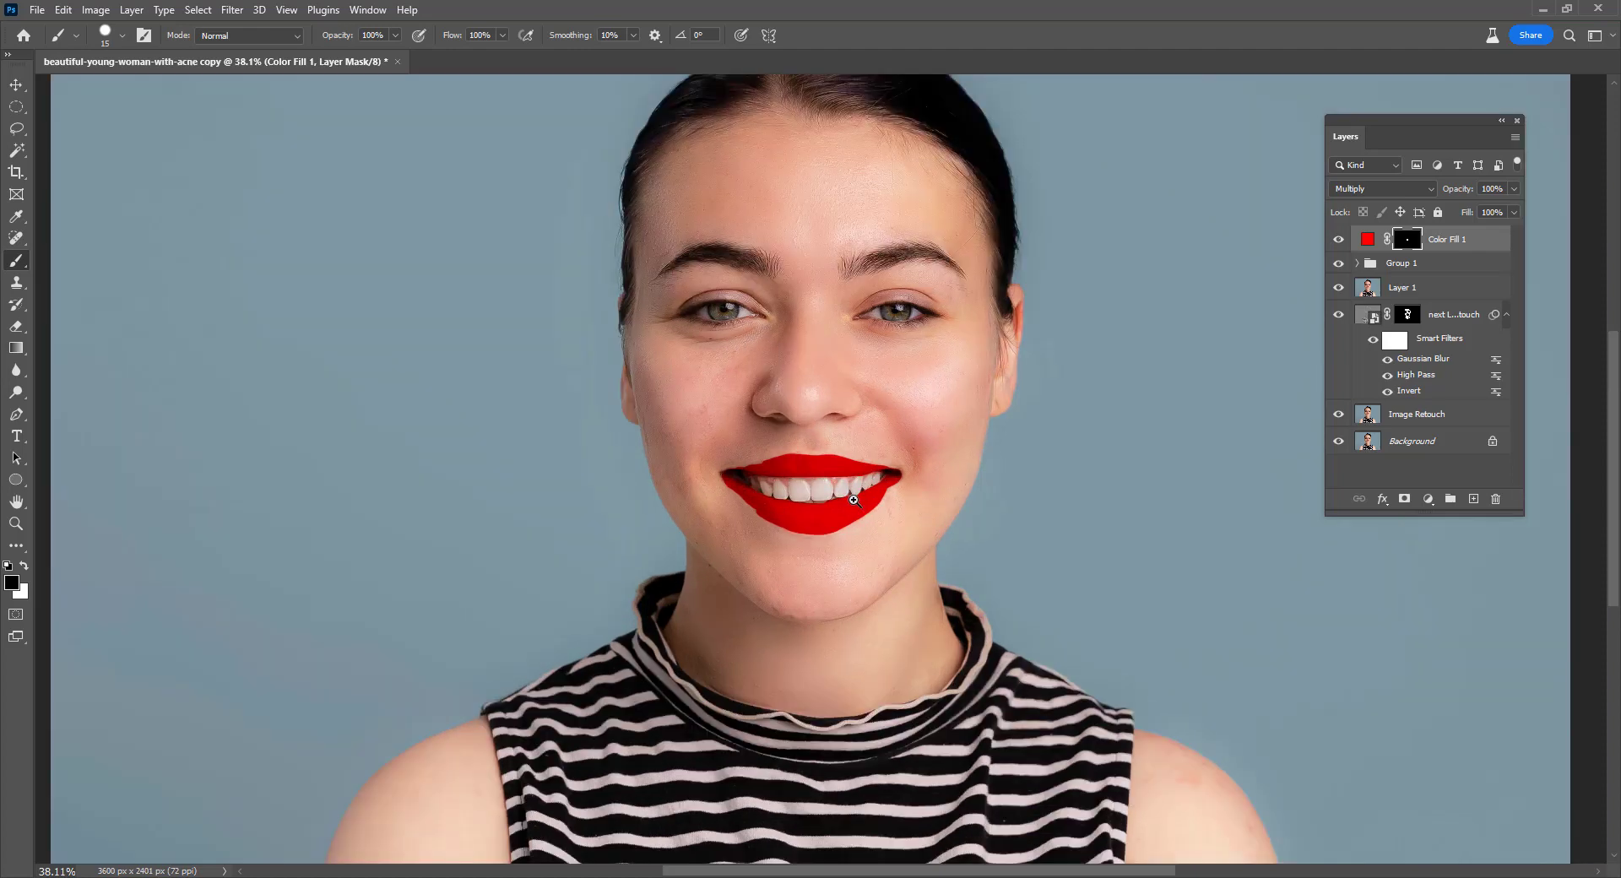
{"action": "left_click", "coordinate": [854, 500]}
{"action": "left_click", "coordinate": [854, 500]}
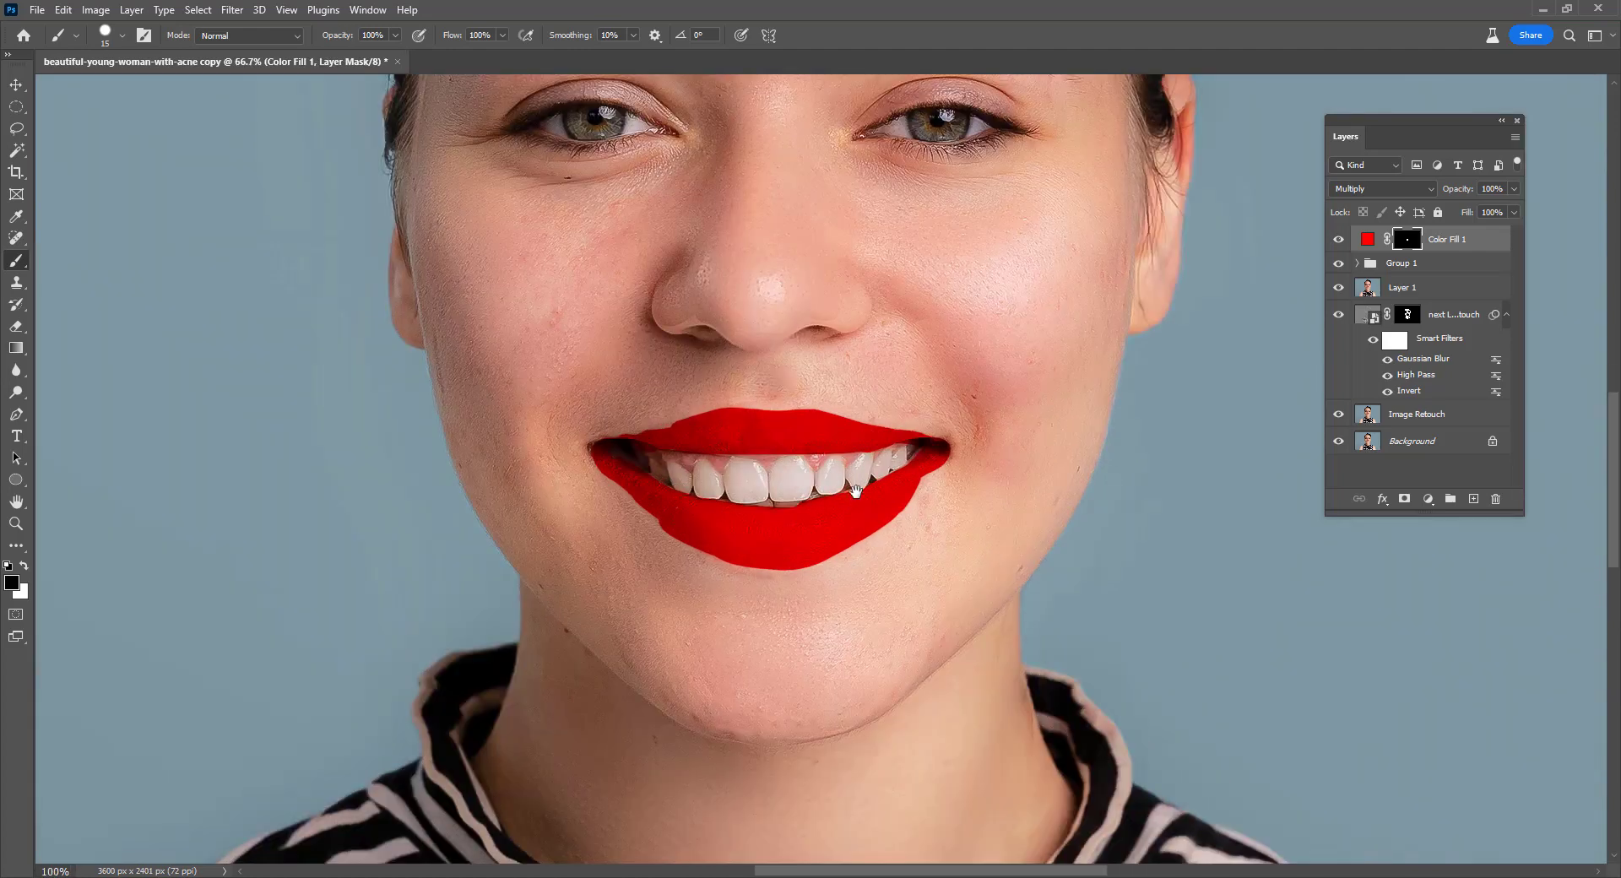
{"action": "left_click_drag", "start_coordinate": [907, 346], "coordinate": [828, 439]}
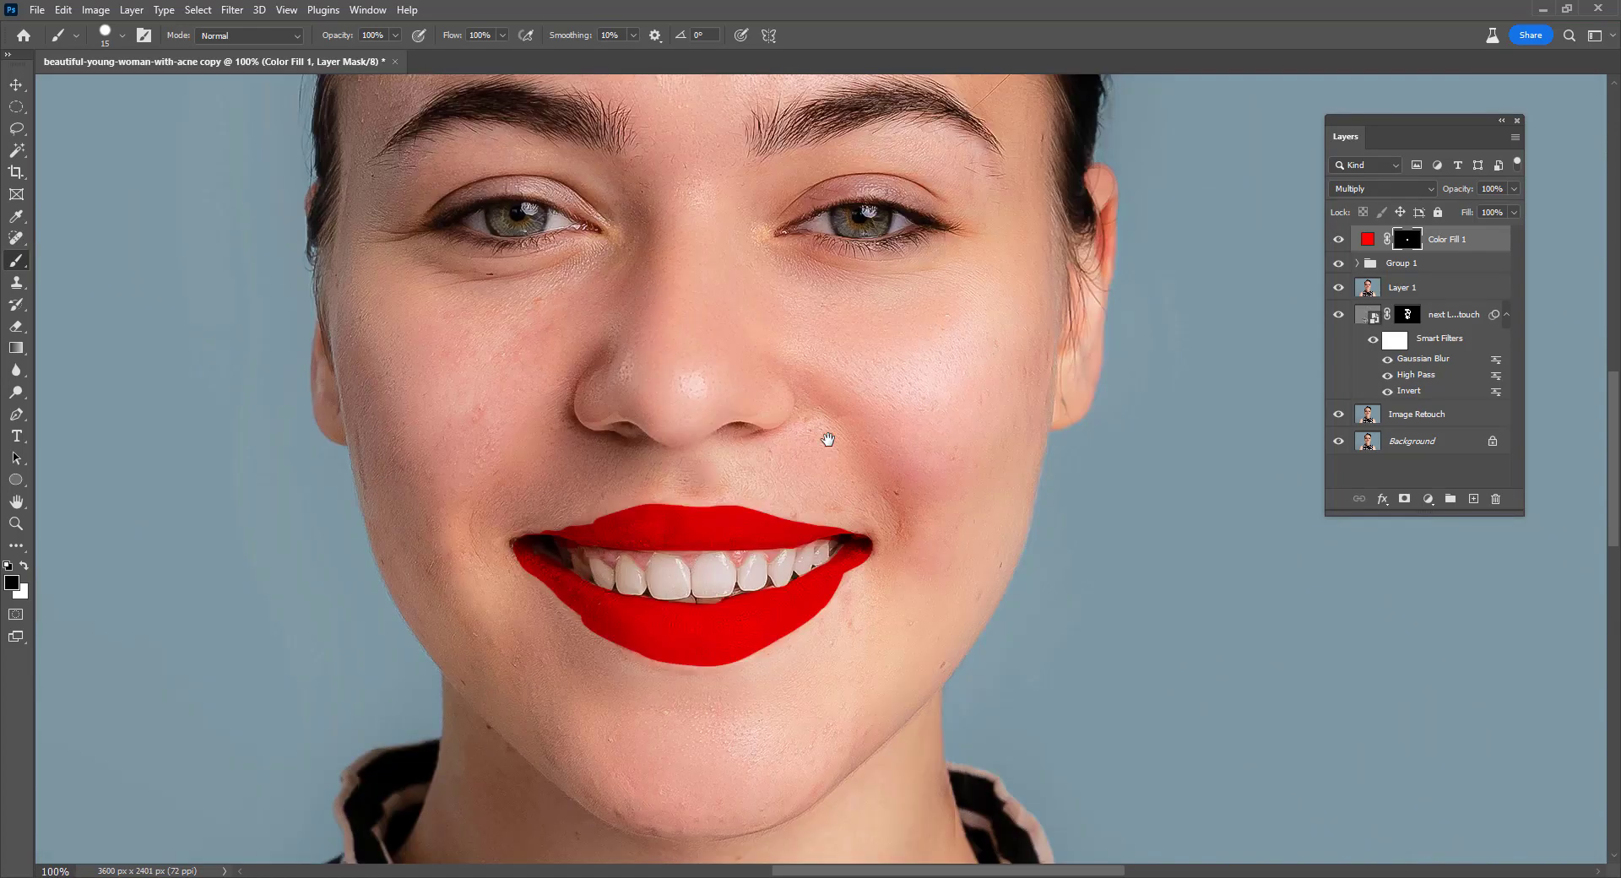
Split Color Fill 1's Underlying Layer Blend If sliders to 52/102 and 147/218.
{"action": "left_click", "coordinate": [1383, 500]}
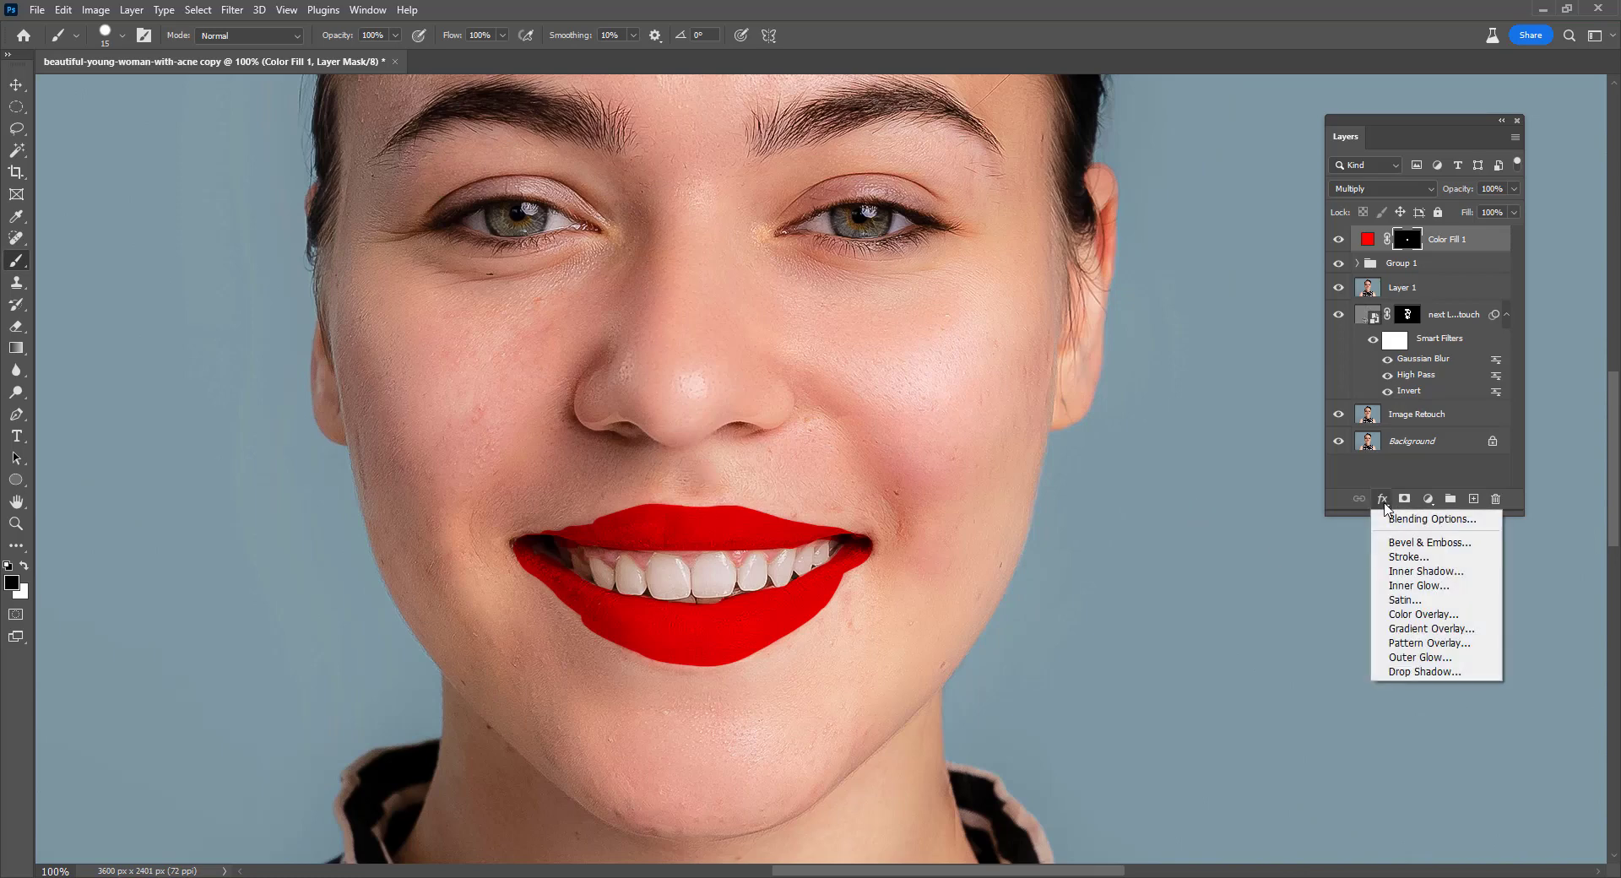
{"action": "left_click", "coordinate": [1424, 524]}
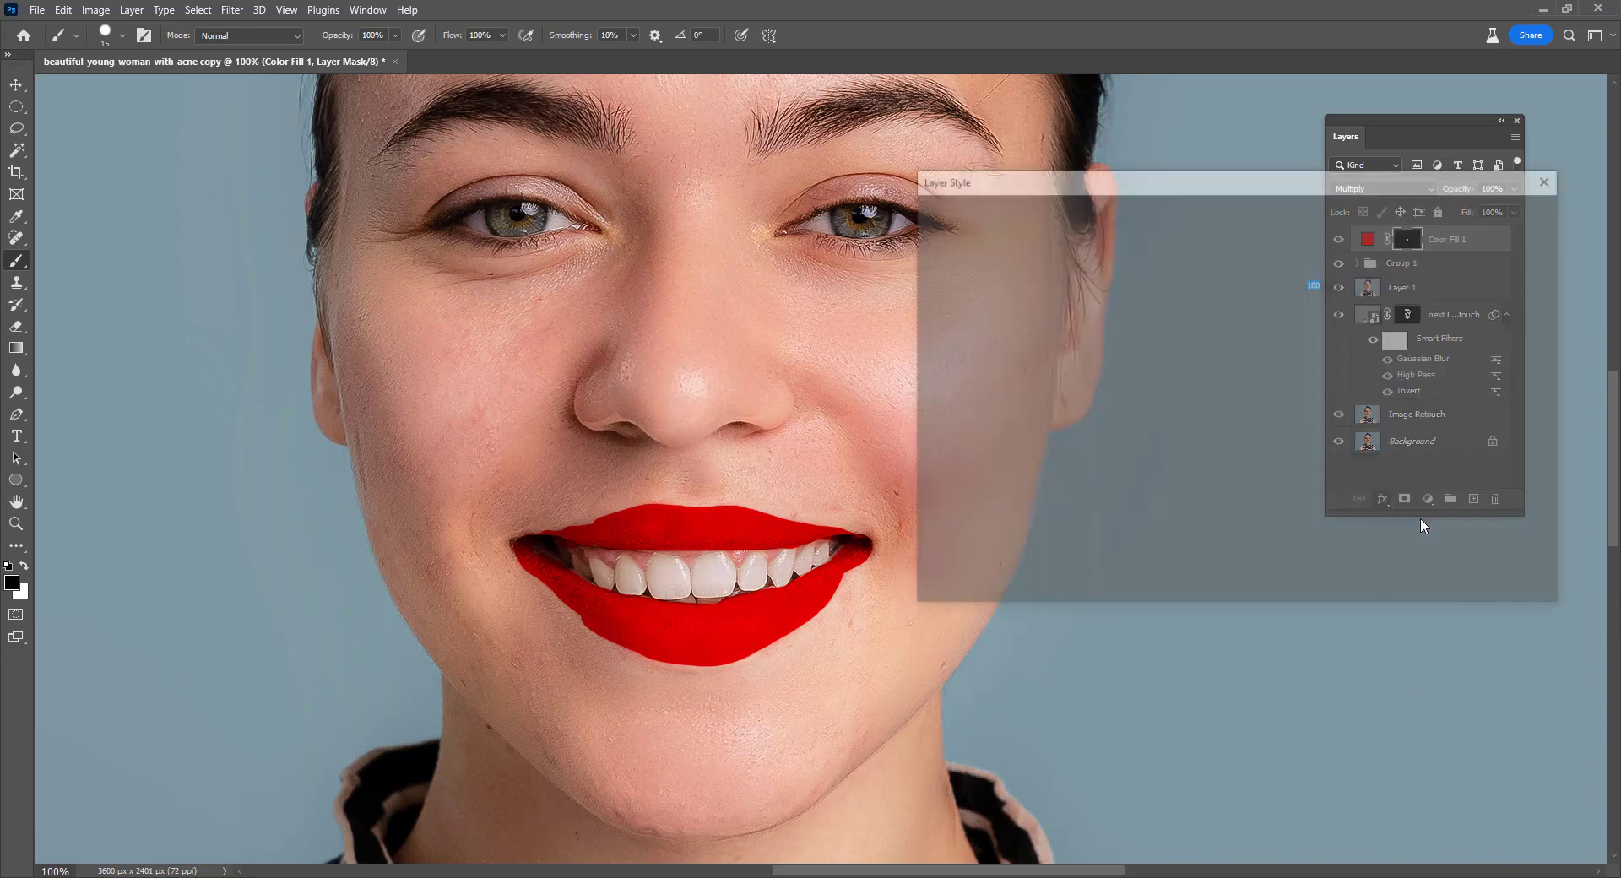
{"action": "left_click_drag", "start_coordinate": [1213, 192], "coordinate": [1233, 150]}
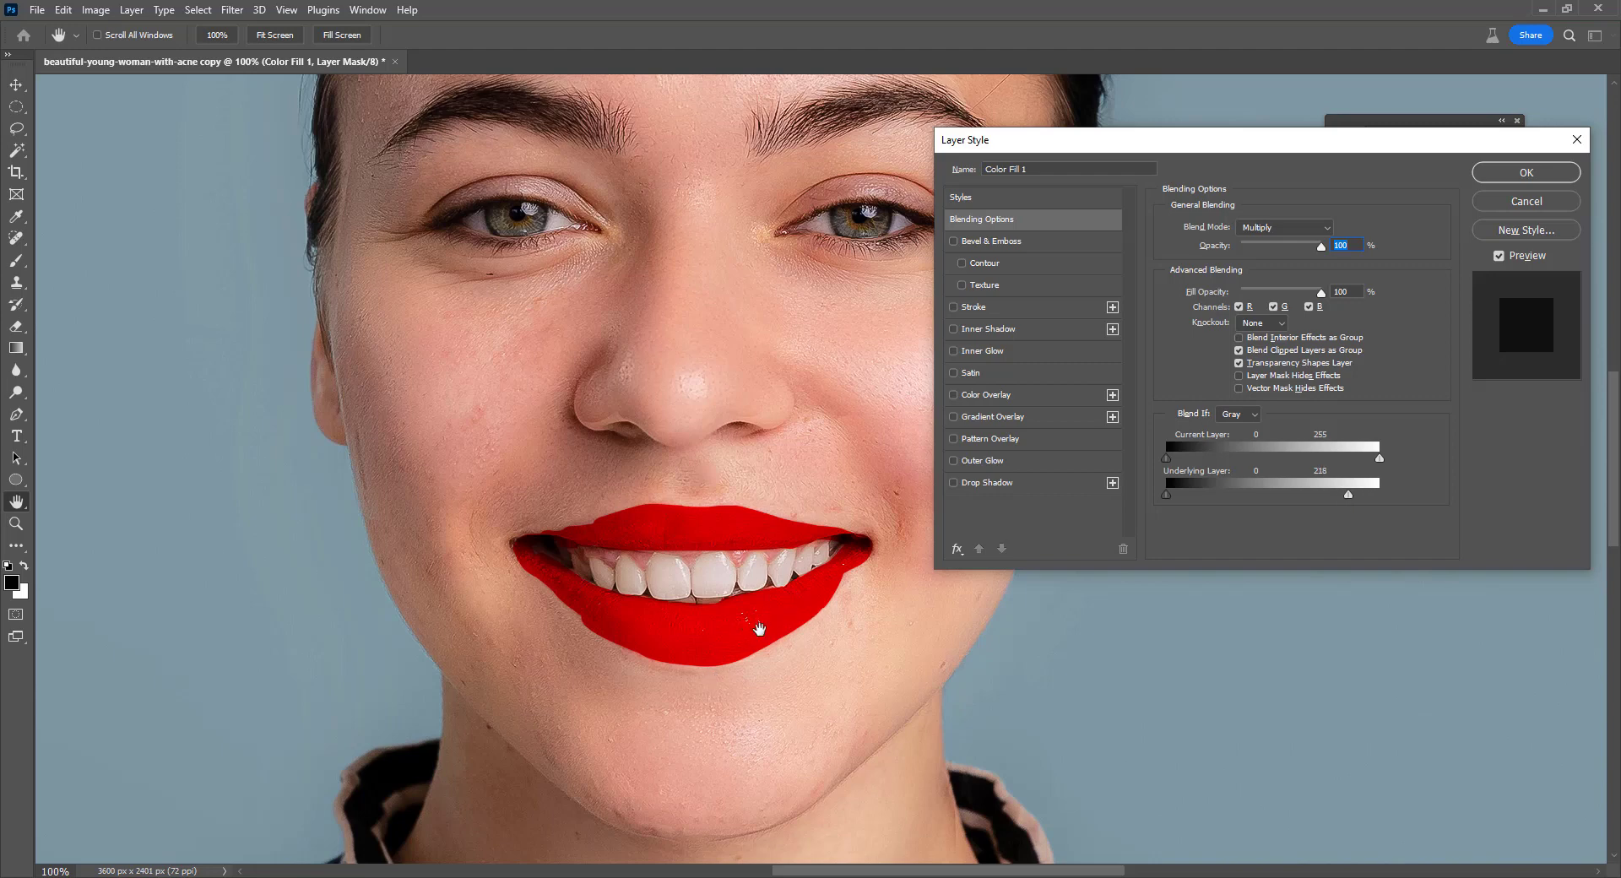
{"action": "key", "text": "alt"}
{"action": "left_click_drag", "start_coordinate": [1348, 497], "coordinate": [1290, 501]}
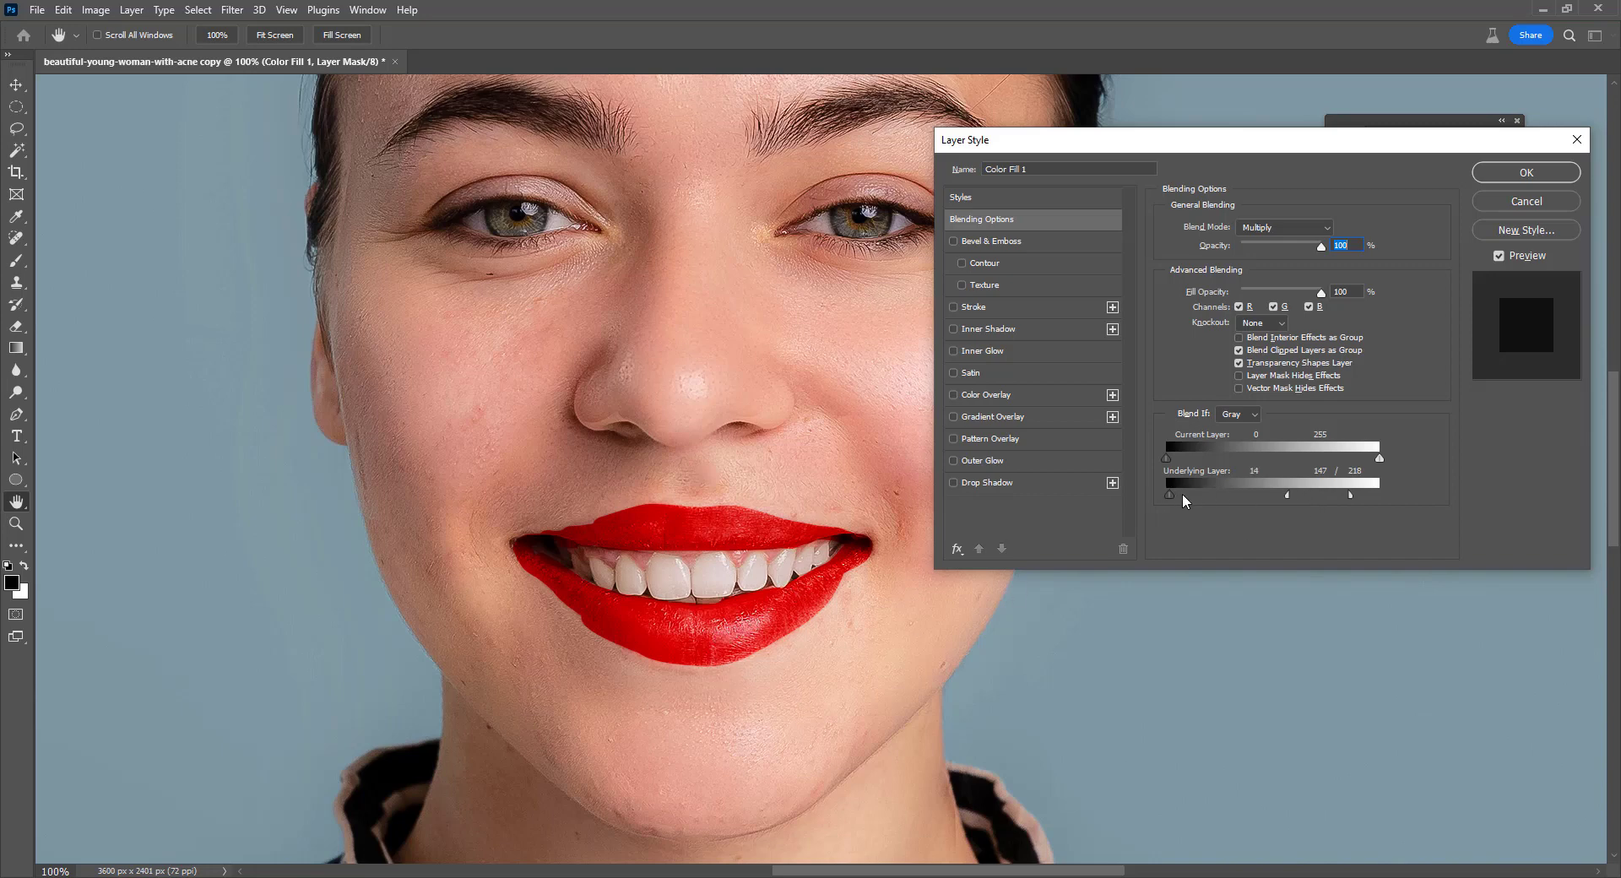
{"action": "mouse_move", "coordinate": [1211, 495]}
{"action": "left_mouse_down"}
{"action": "mouse_move", "coordinate": [1224, 495]}
{"action": "mouse_move", "coordinate": [1210, 502]}
{"action": "left_mouse_up"}
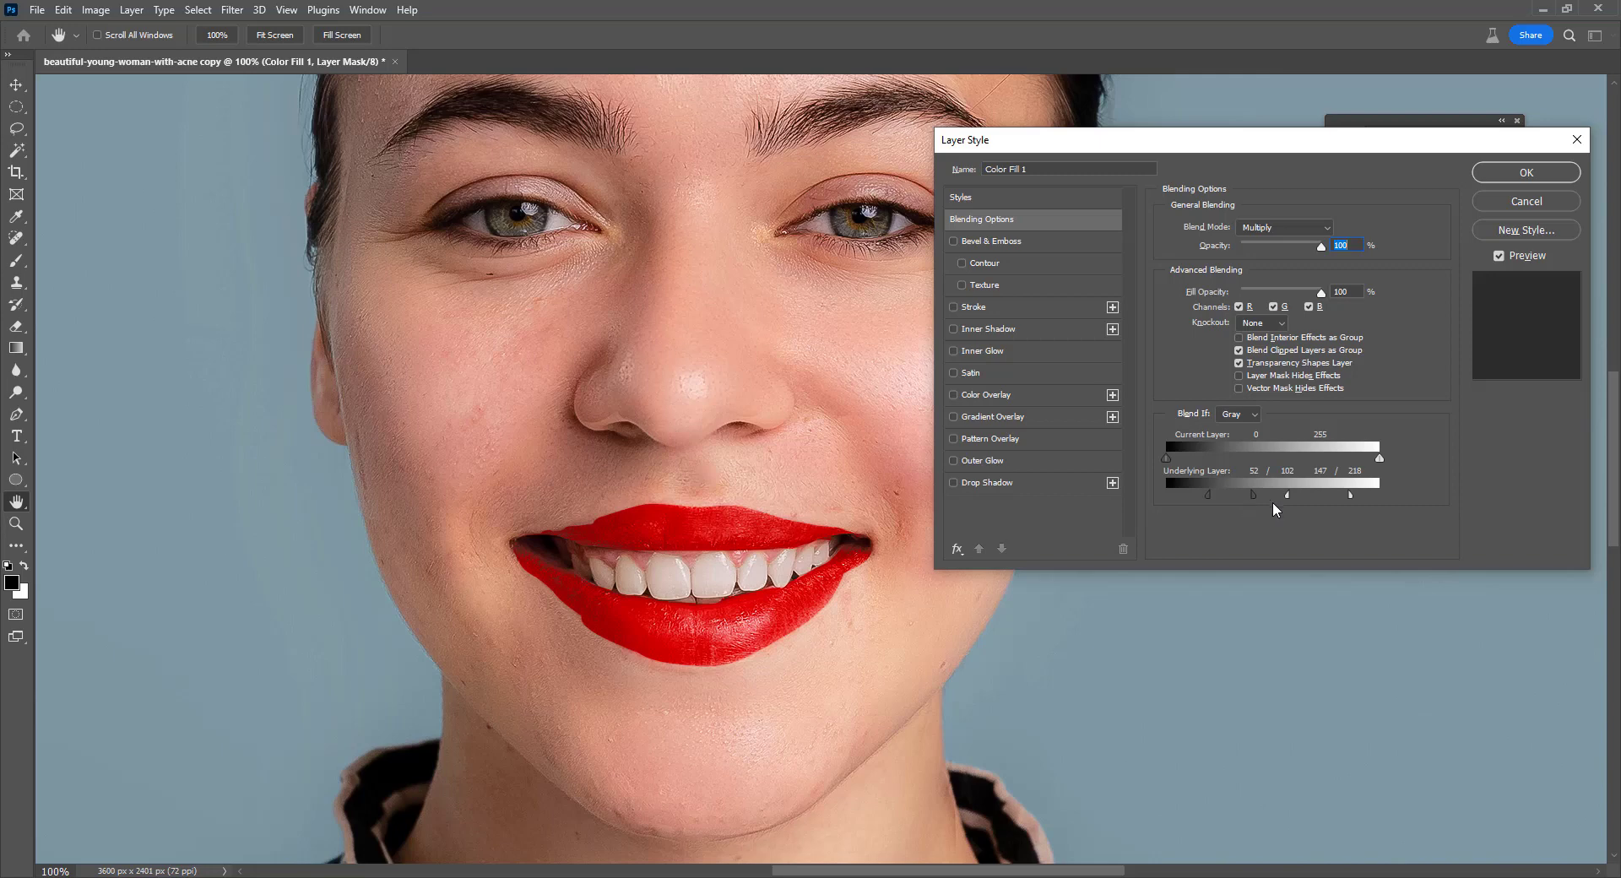
{"action": "left_click", "coordinate": [1527, 172]}
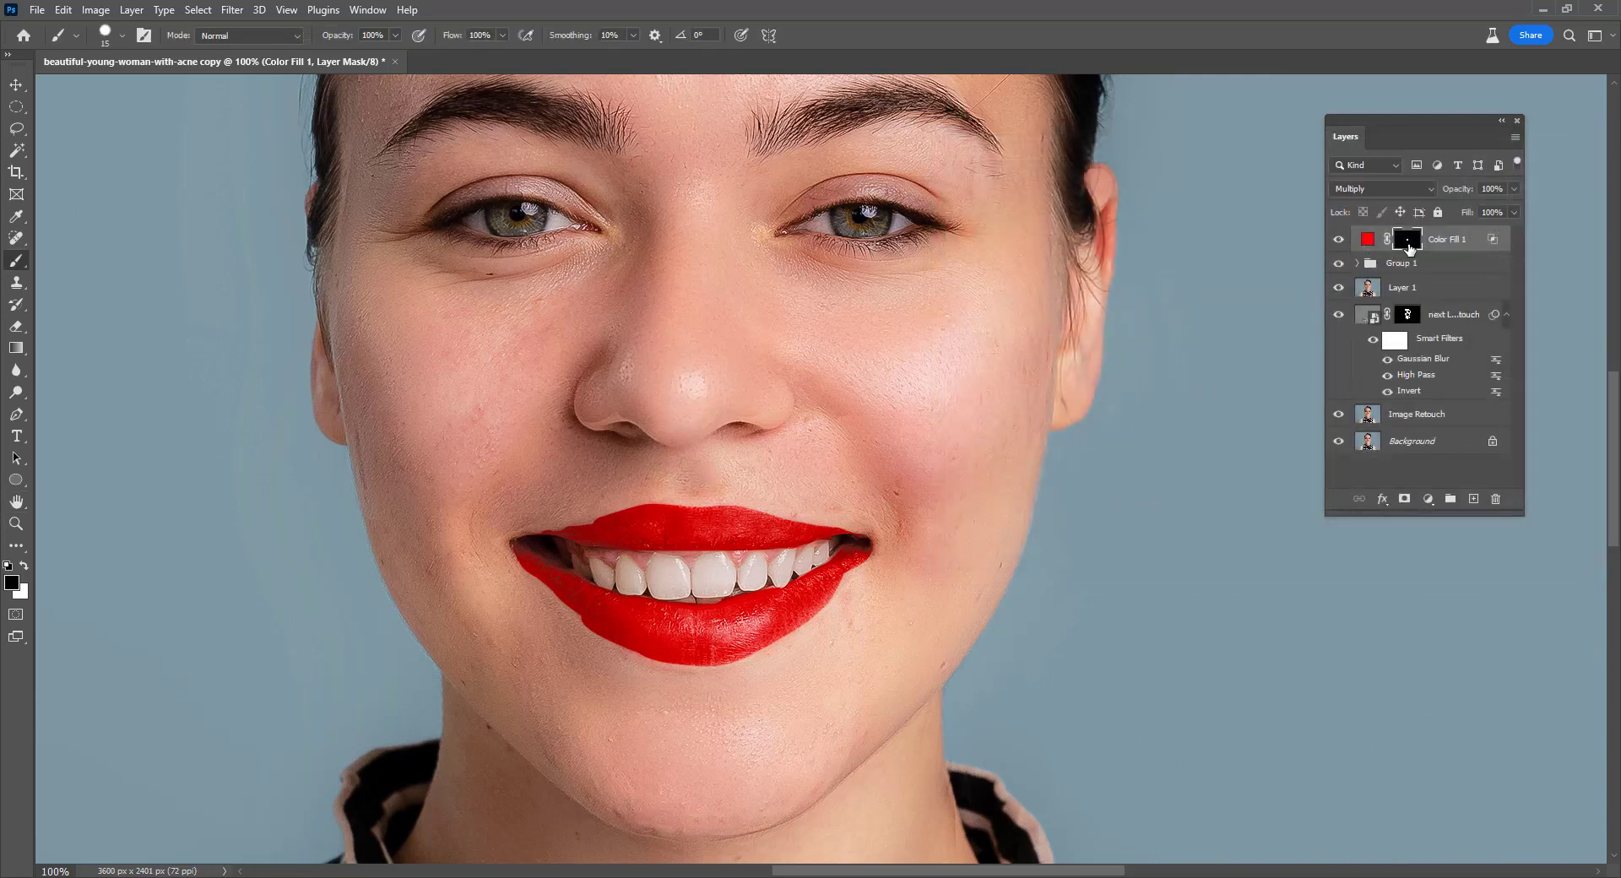
Feather the Color Fill 1 lip mask to about 7 px and lower its opacity to 62%.
{"action": "left_click", "coordinate": [367, 10]}
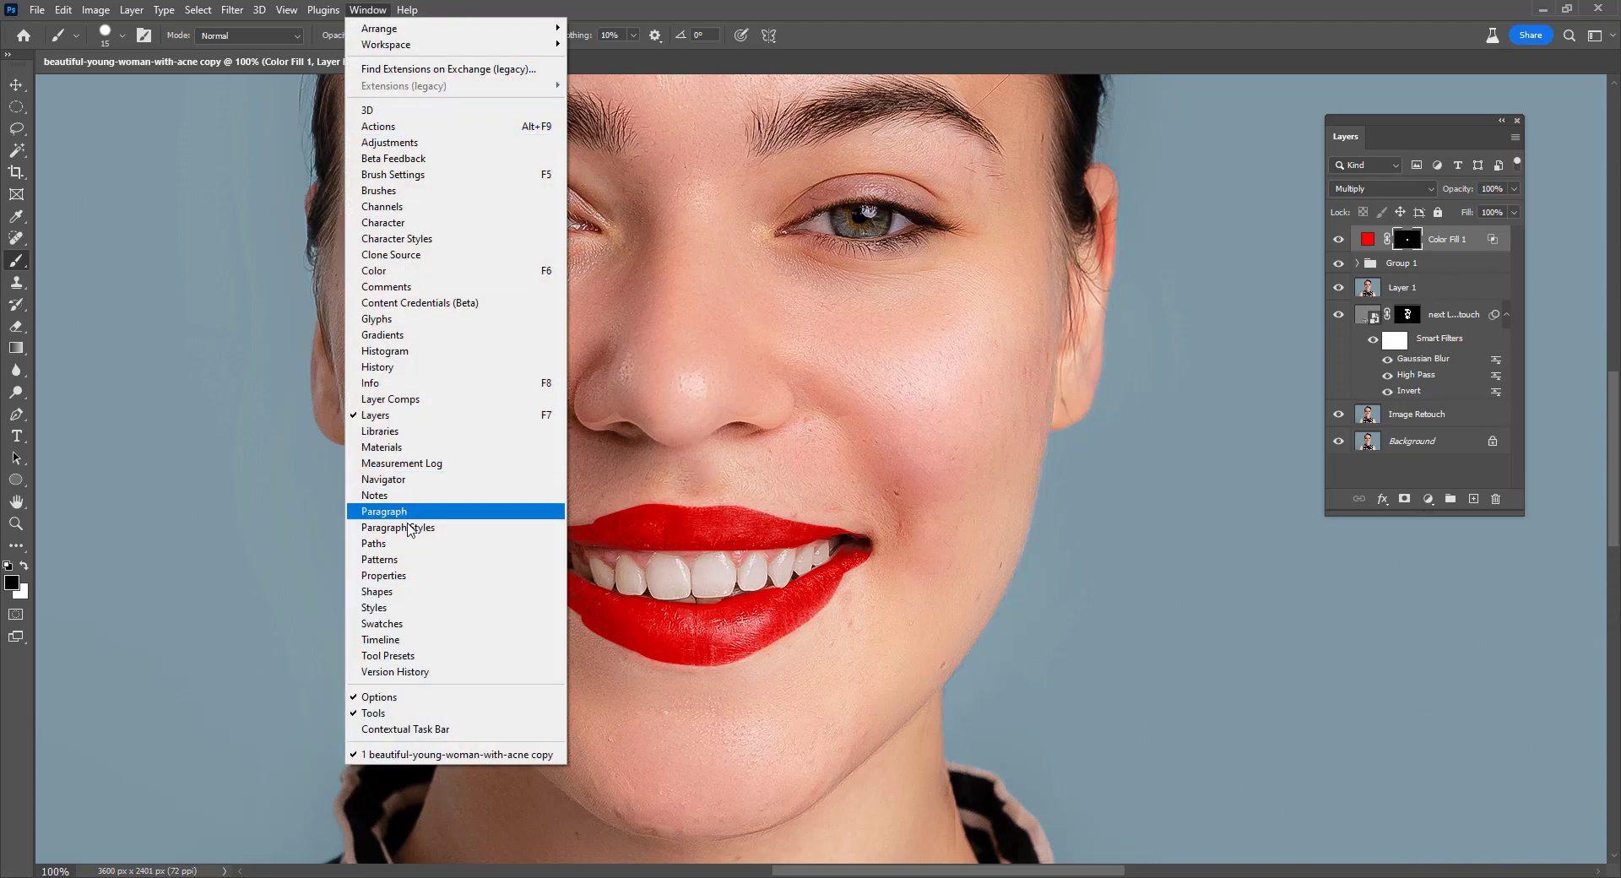
{"action": "left_click", "coordinate": [402, 576]}
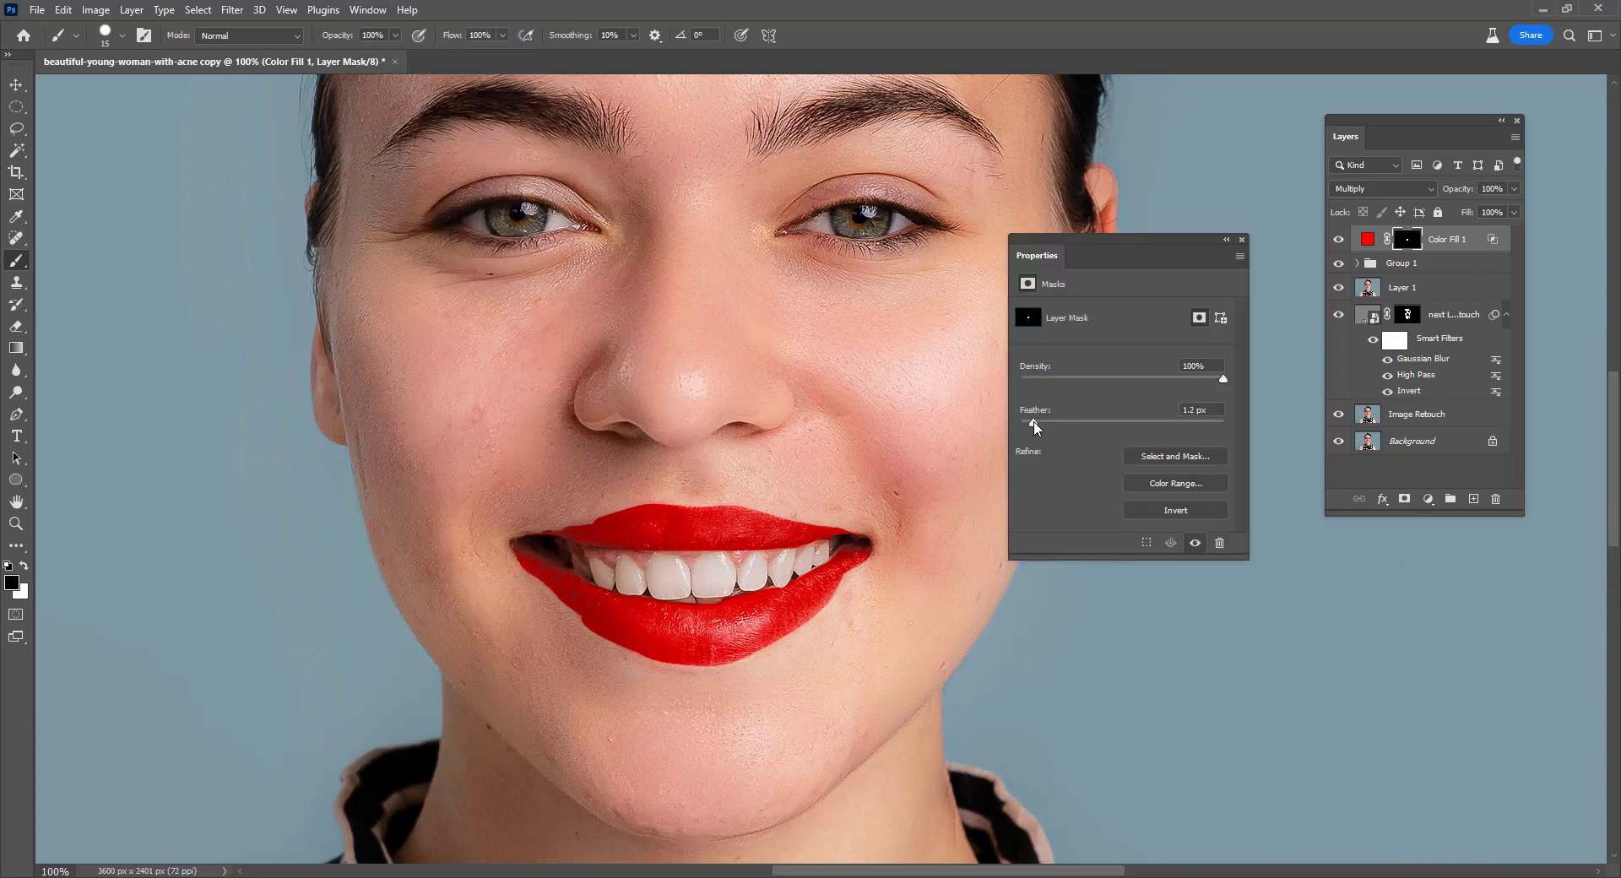
{"action": "left_click_drag", "start_coordinate": [1033, 421], "coordinate": [1048, 421]}
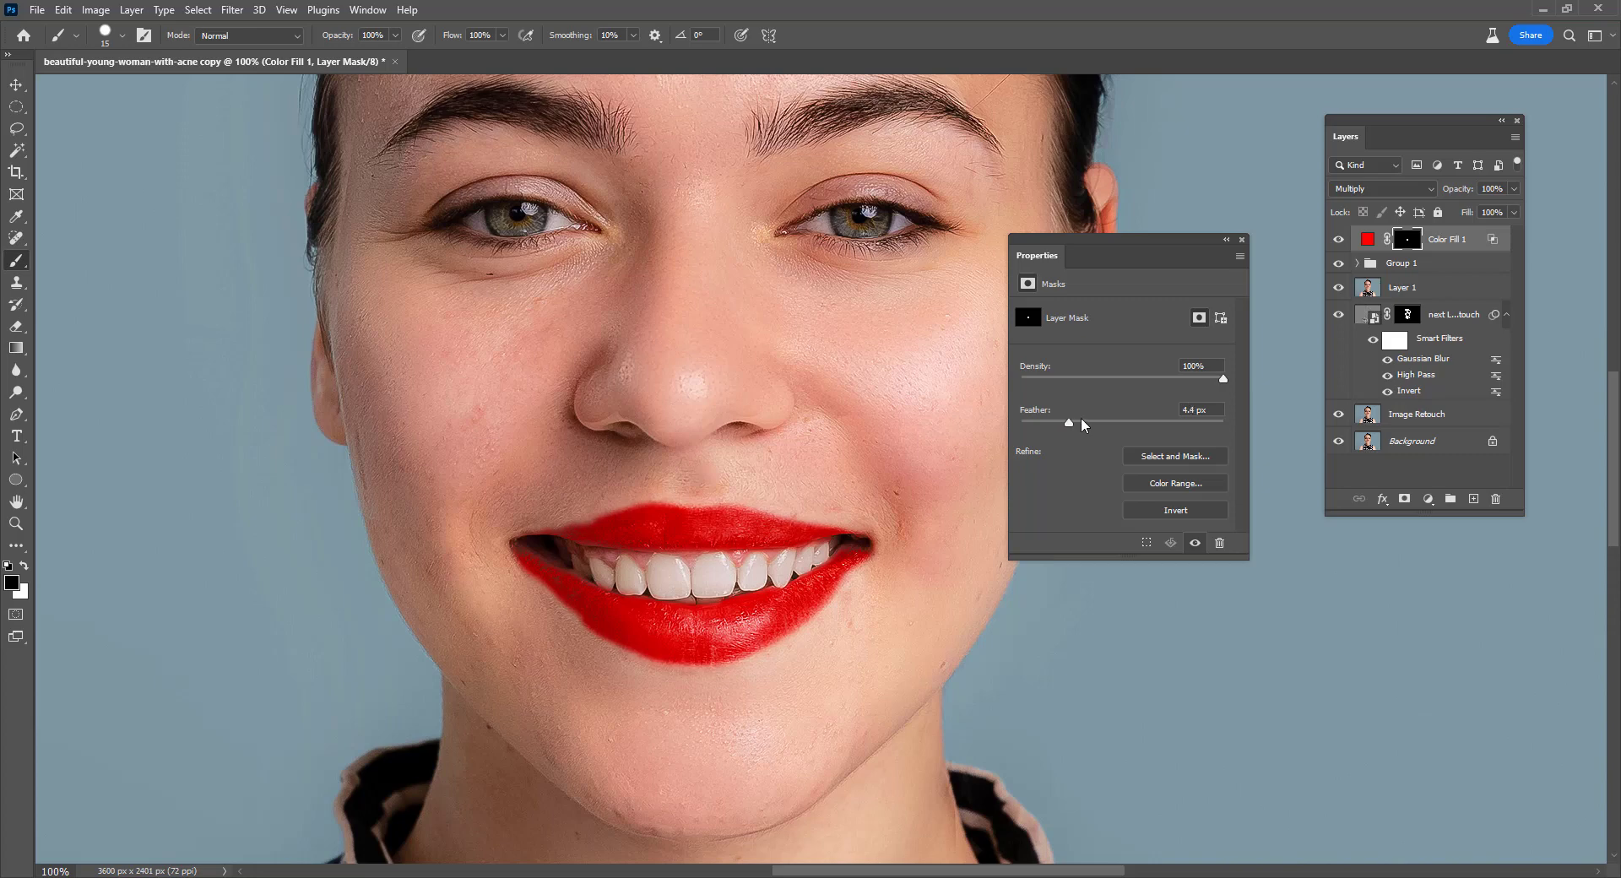
{"action": "left_click", "coordinate": [1082, 421]}
{"action": "left_click", "coordinate": [1242, 240]}
{"action": "left_click", "coordinate": [1514, 189]}
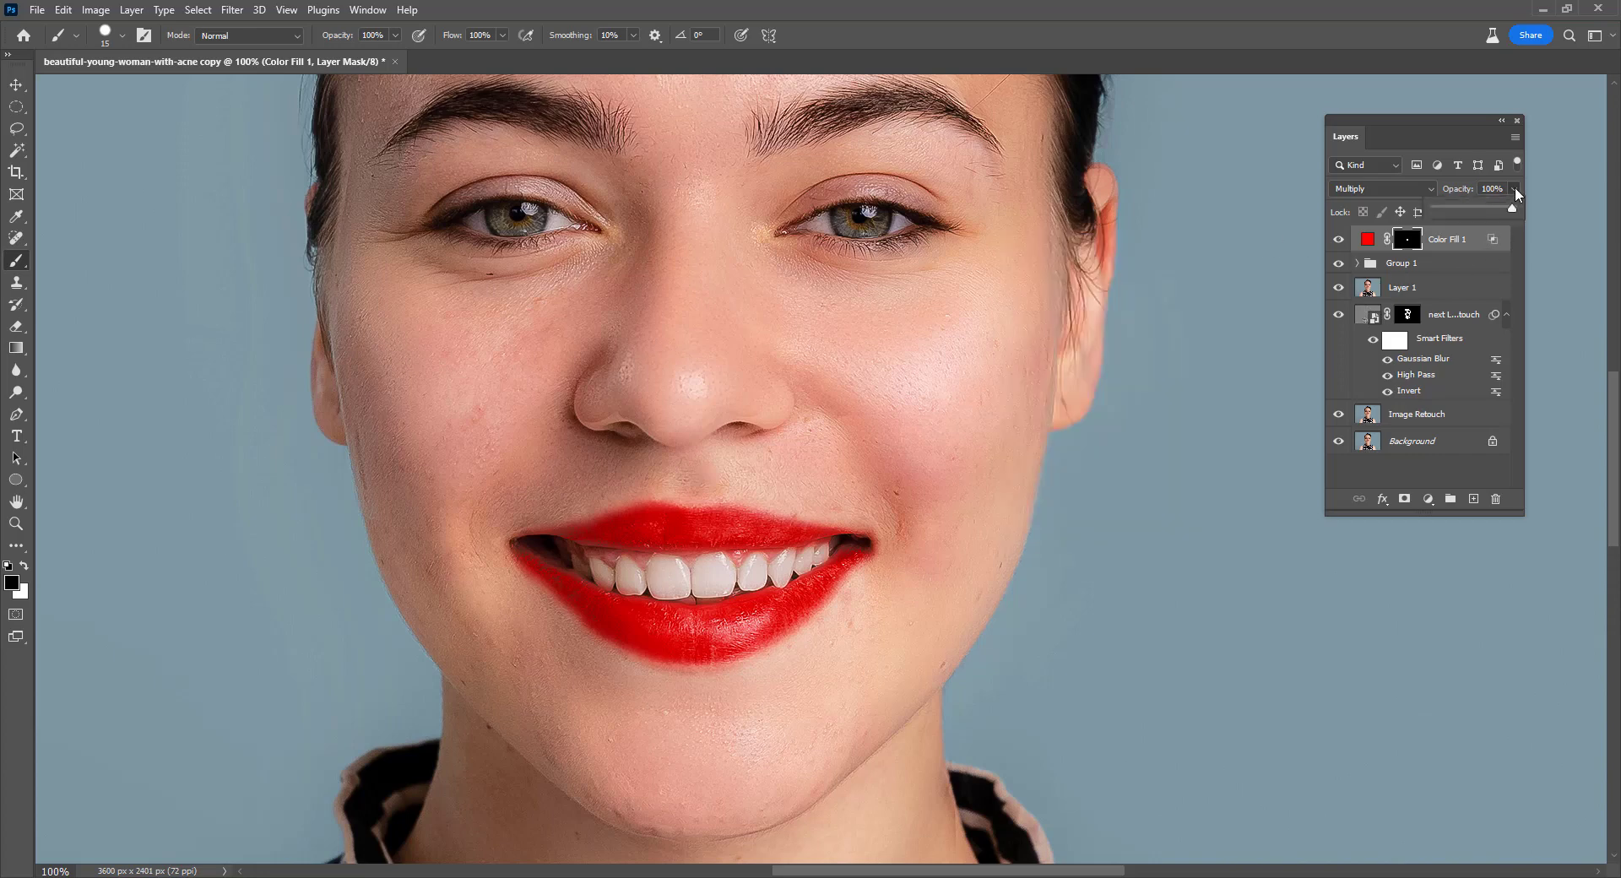
{"action": "left_click_drag", "start_coordinate": [1507, 213], "coordinate": [1485, 212]}
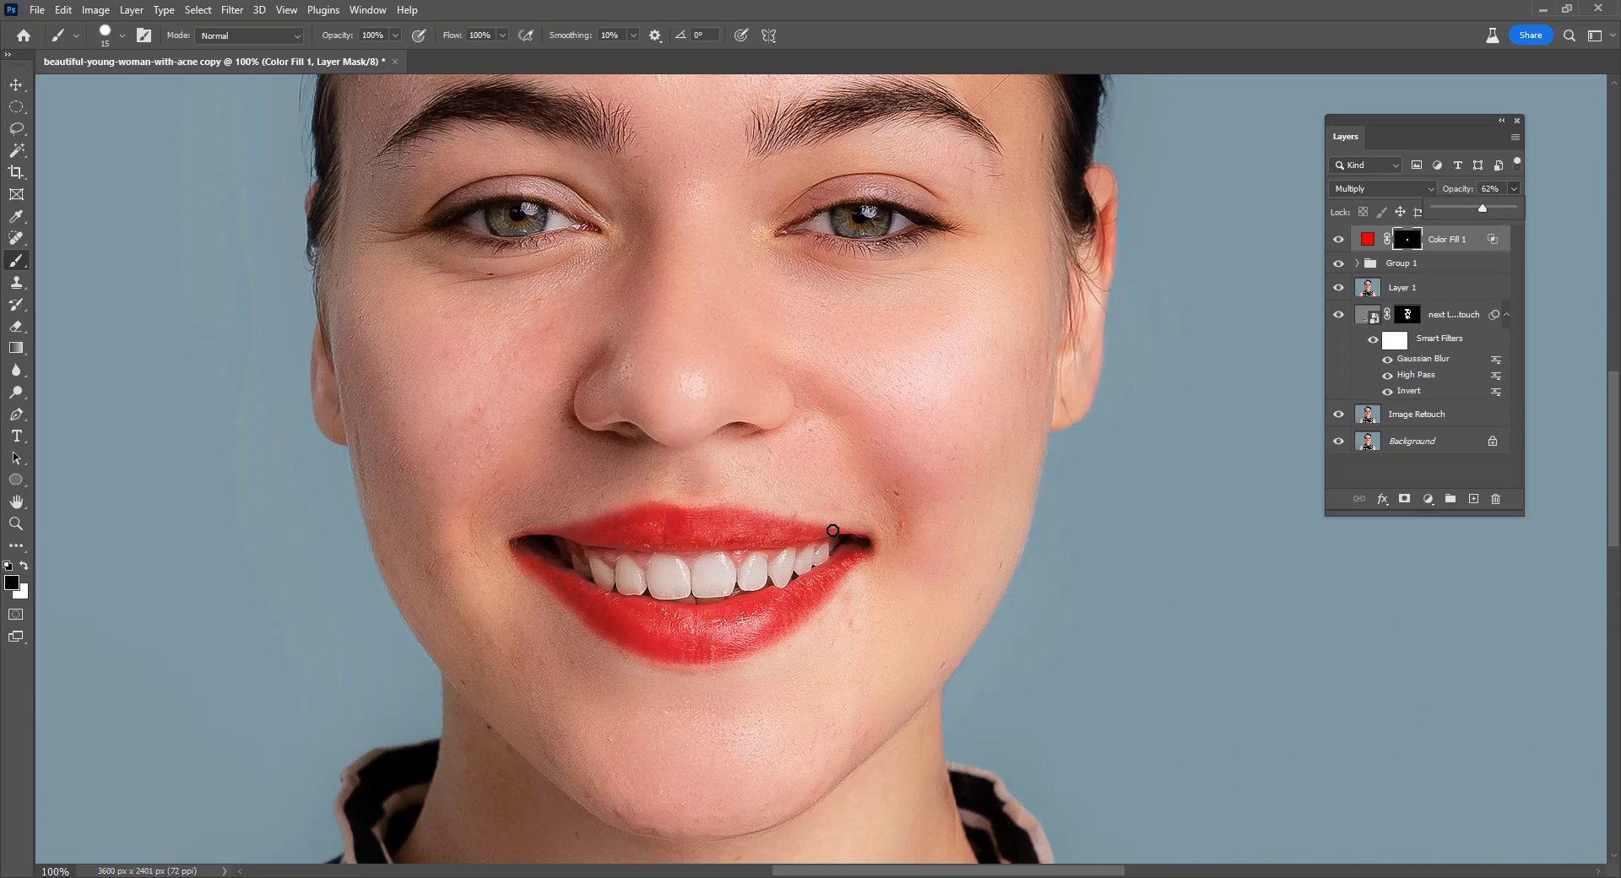
Fit the image on screen and lower the Color Fill 1 opacity to about 41%.
{"action": "key", "text": "ctrl+minus"}
{"action": "key", "text": "v"}
{"action": "right_click", "coordinate": [798, 444]}
{"action": "left_click", "coordinate": [823, 459]}
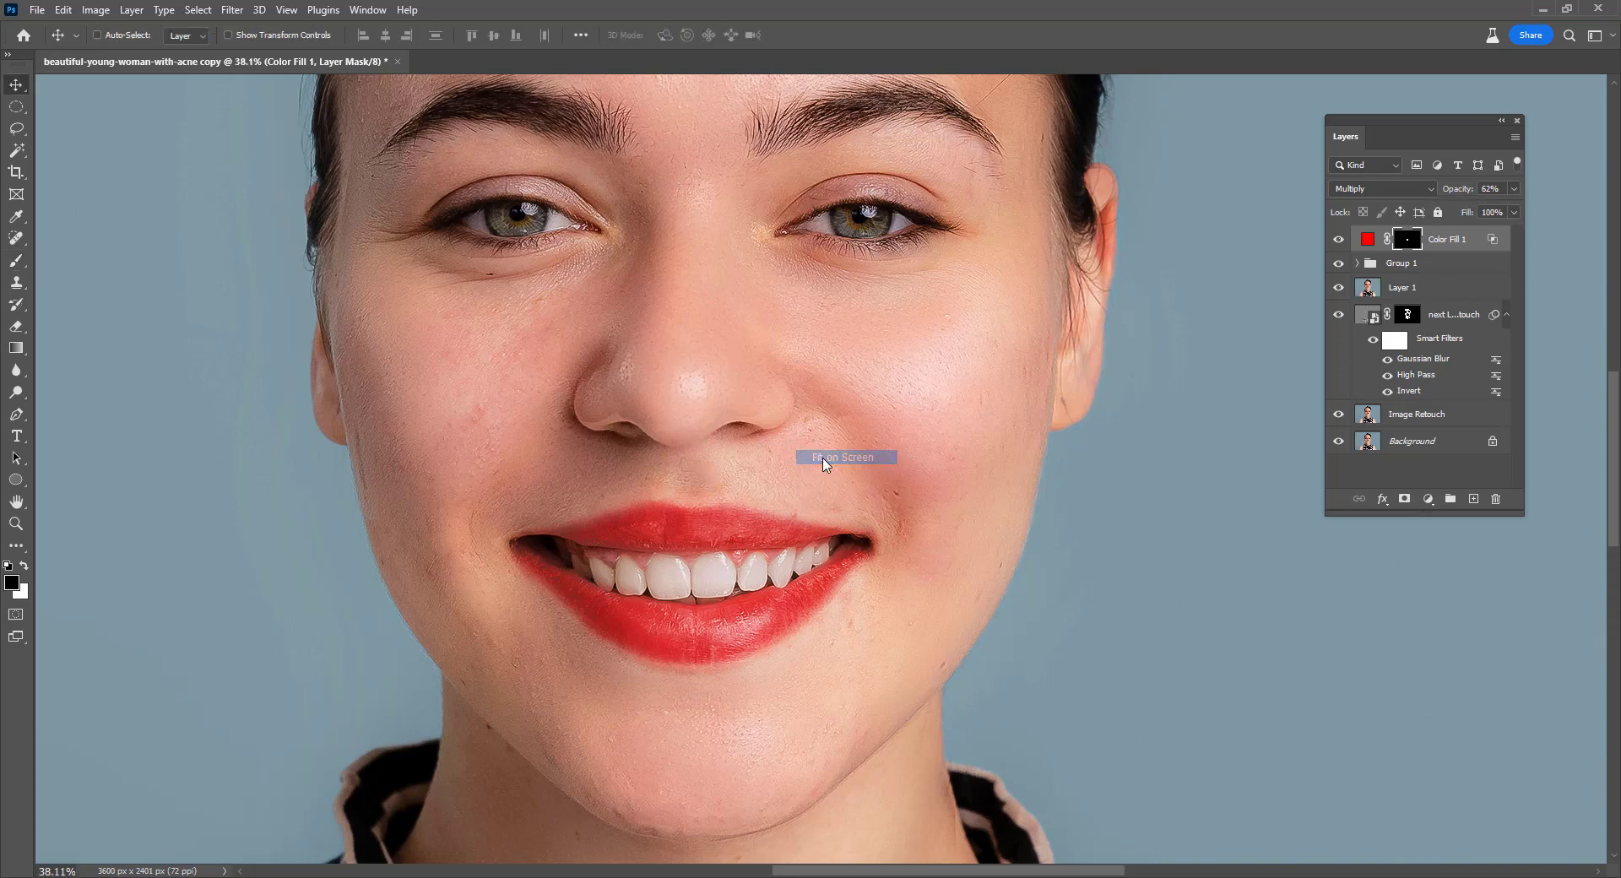
{"action": "key", "text": "ctrl+0"}
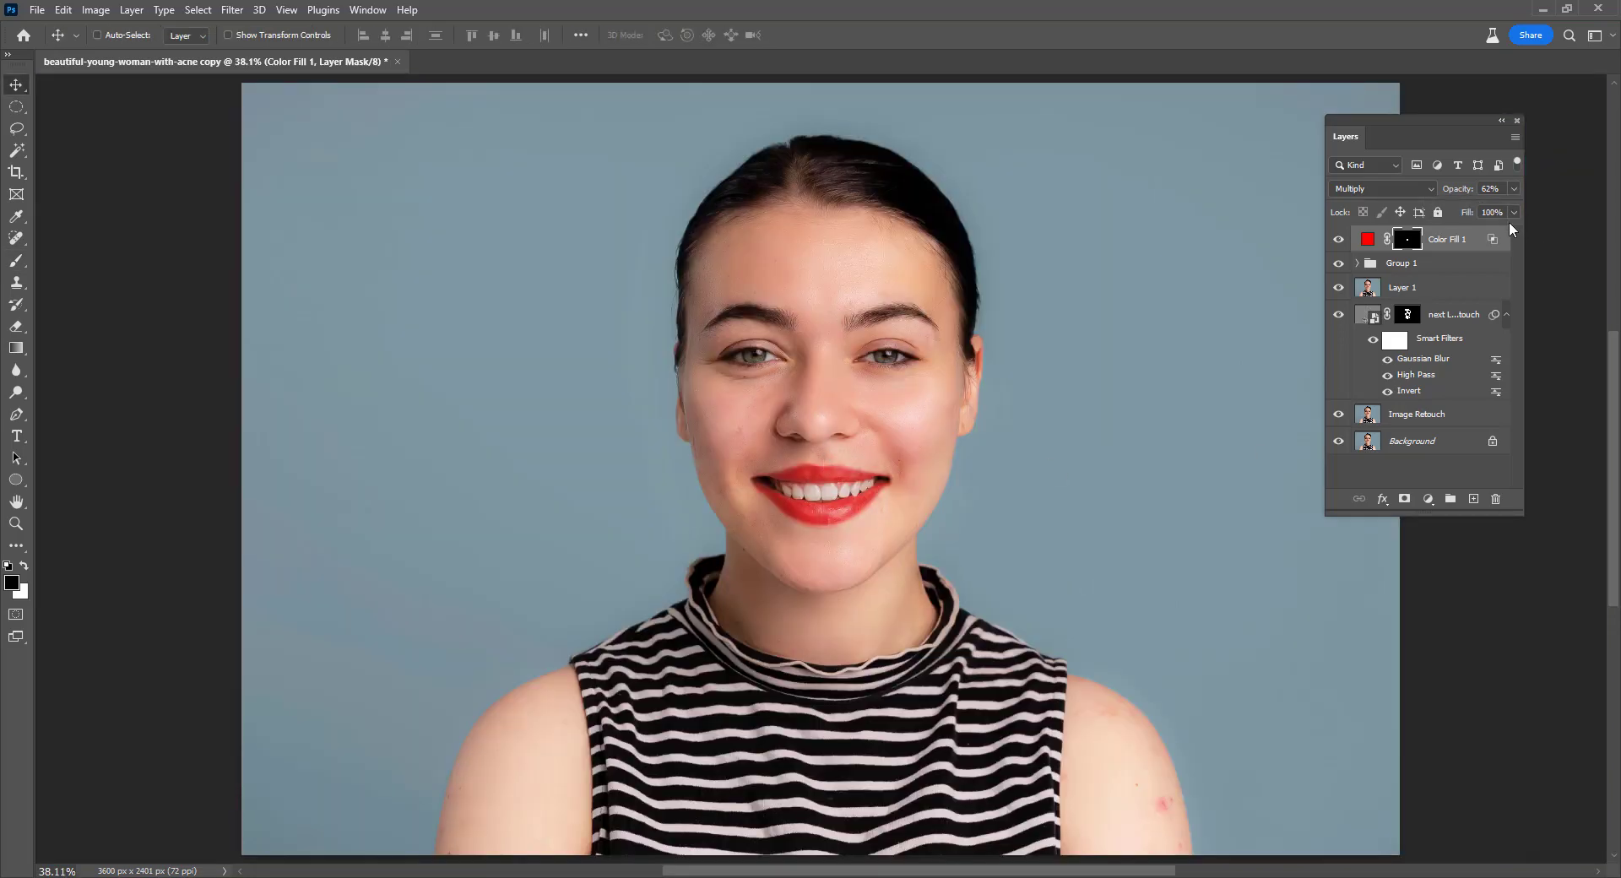
{"action": "left_click", "coordinate": [1515, 191]}
{"action": "left_click_drag", "start_coordinate": [1479, 206], "coordinate": [1470, 206]}
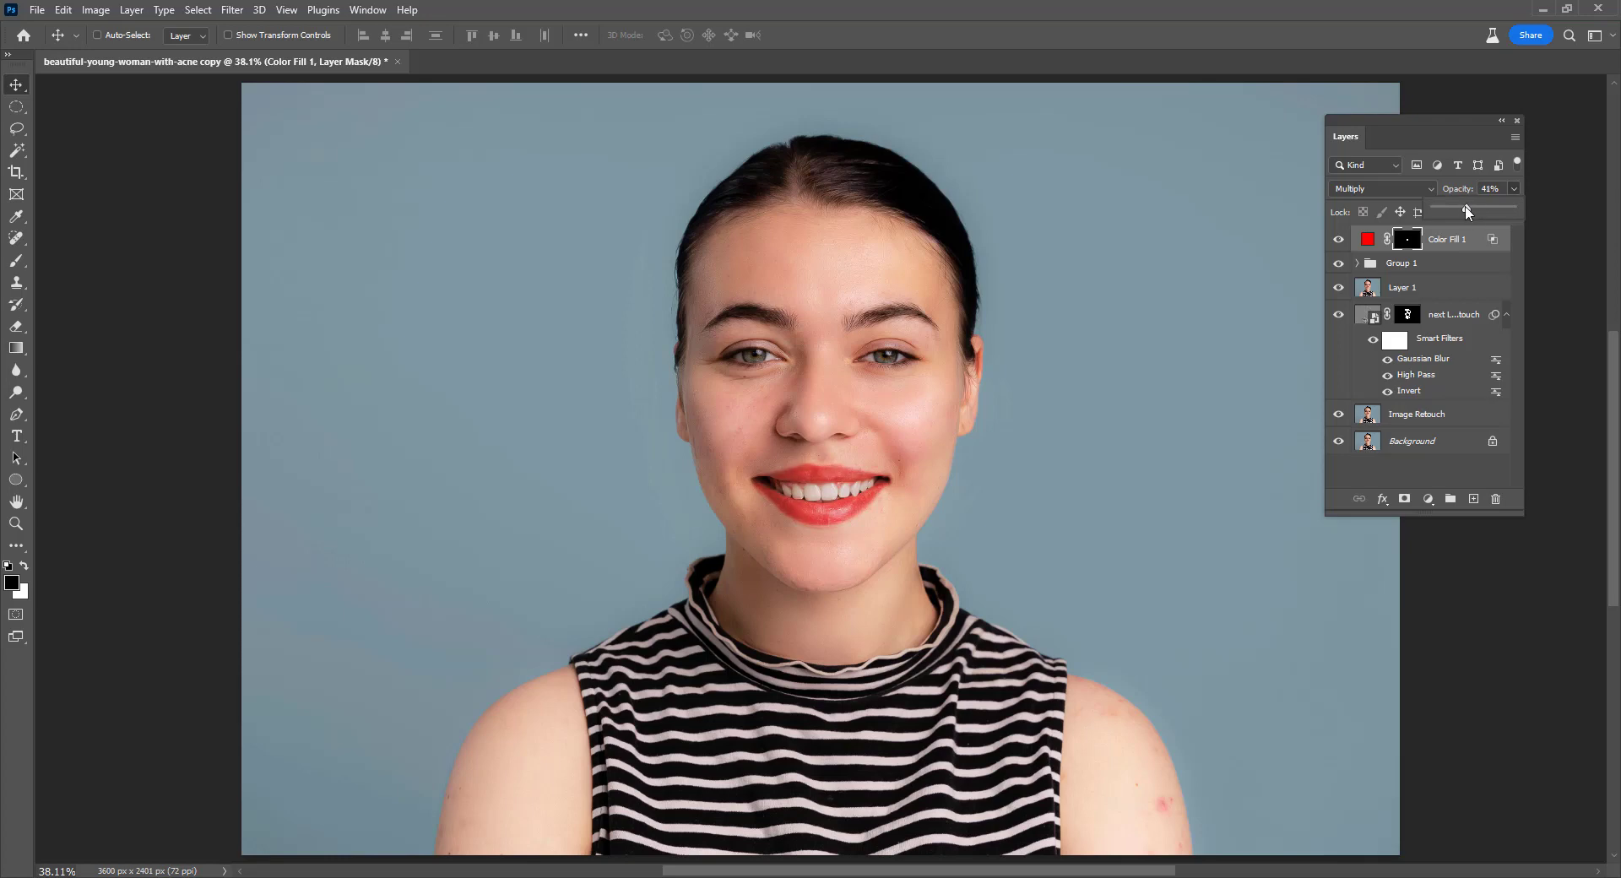
Stamp all visible layers into a merged Layer 2 on top of the stack.
{"action": "right_click", "coordinate": [812, 480]}
{"action": "left_click", "coordinate": [837, 490]}
{"action": "key", "text": "ctrl"}
{"action": "key", "text": "ctrl+shift+alt+e"}
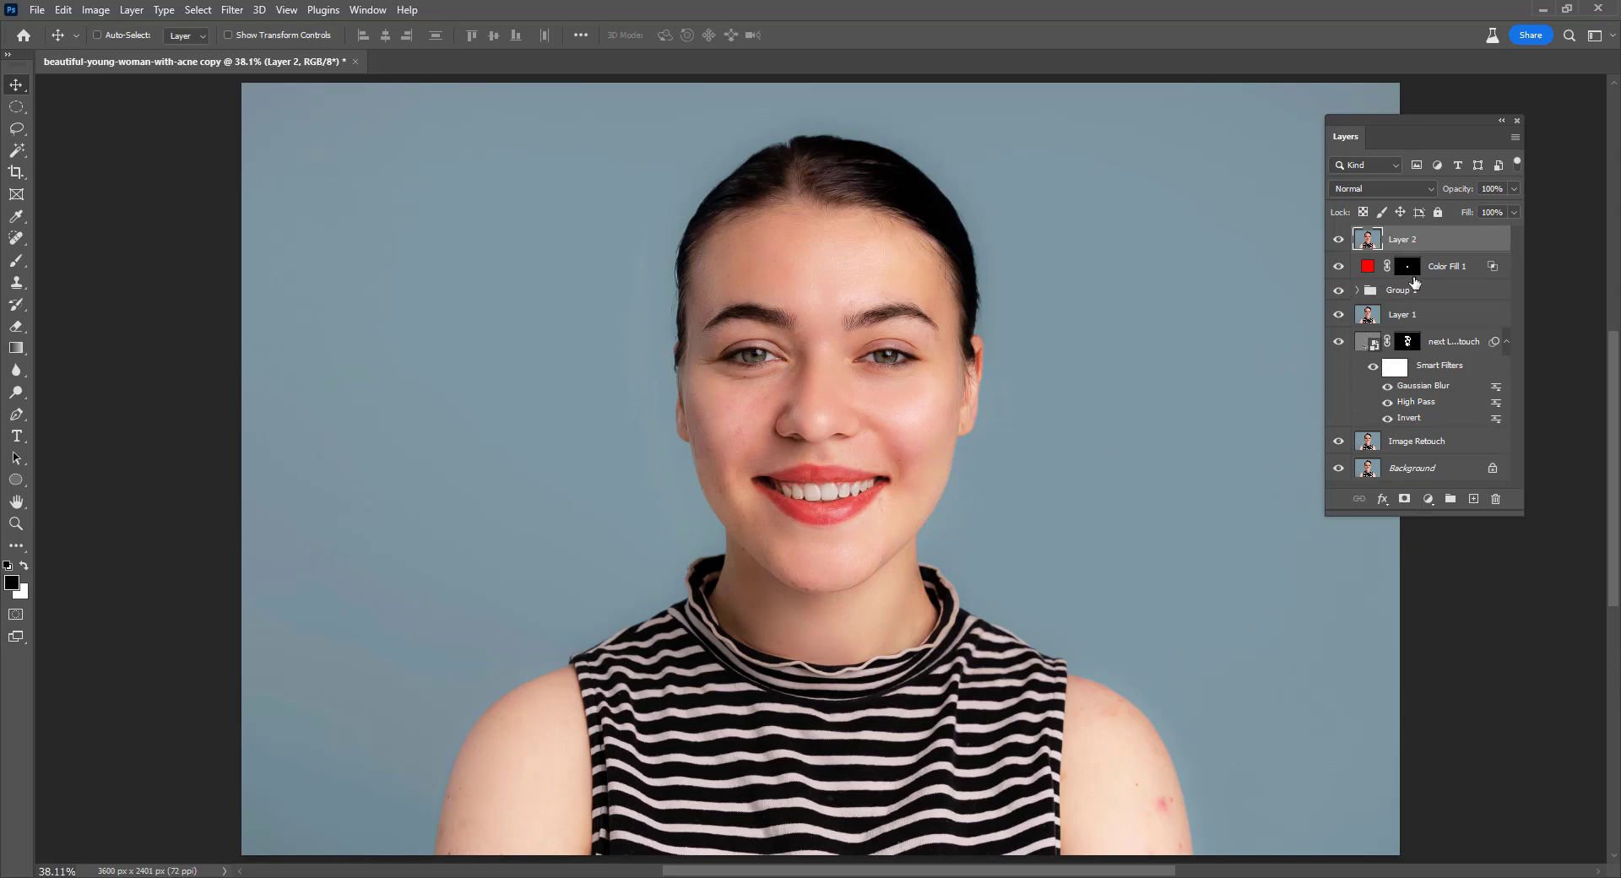
Group the layers from Image Retouch up to Layer 2 into Group 2.
{"action": "left_click", "coordinate": [1427, 440]}
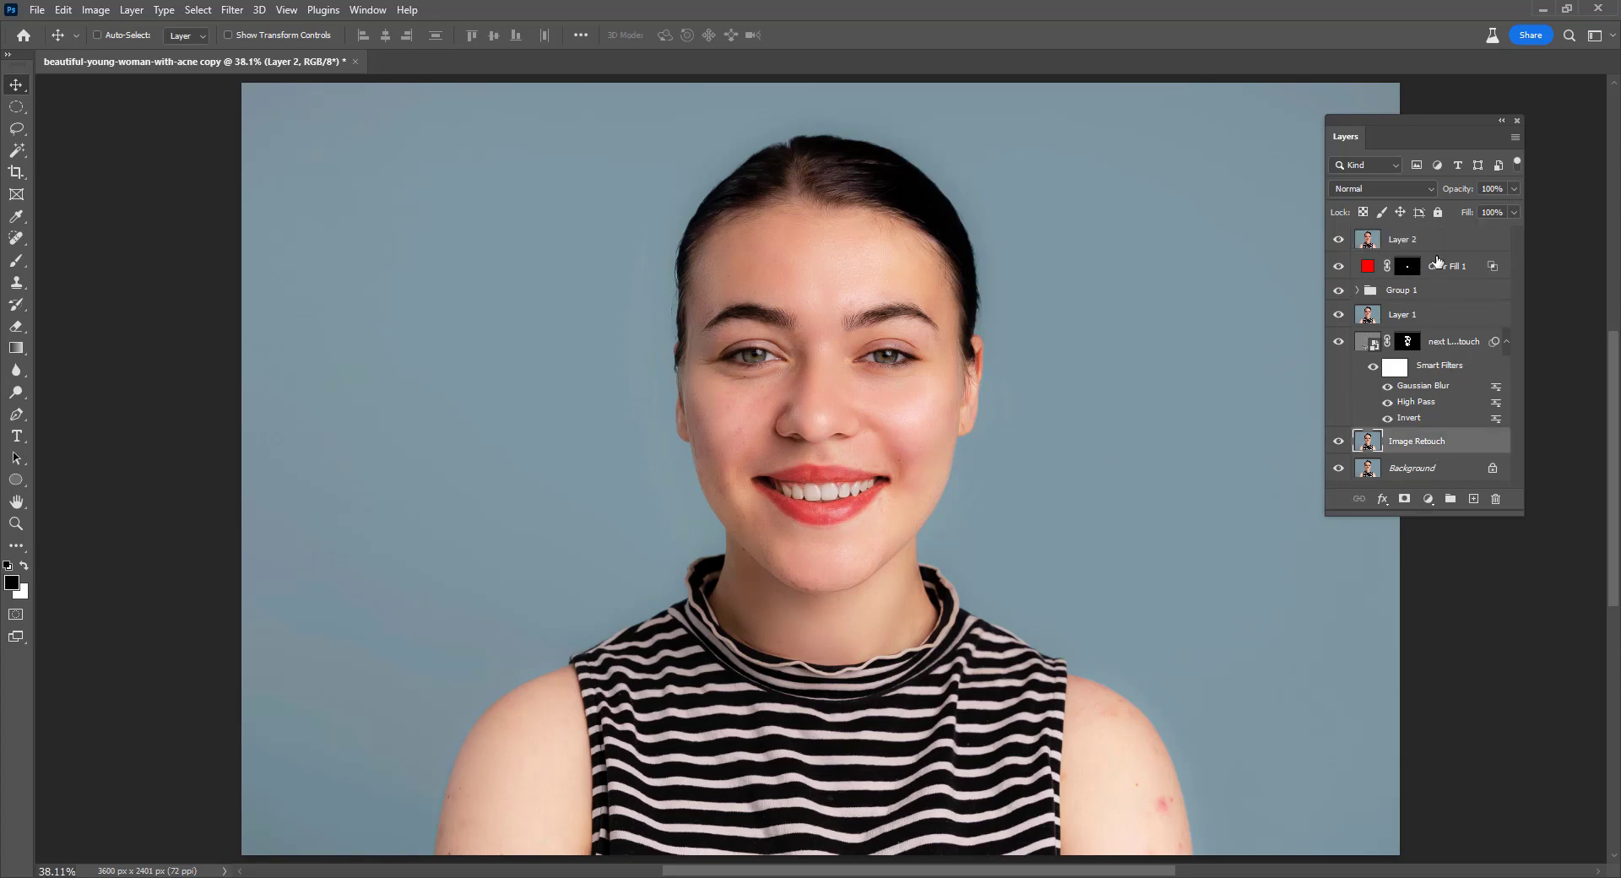
{"action": "left_click", "coordinate": [1432, 240], "text": "shift"}
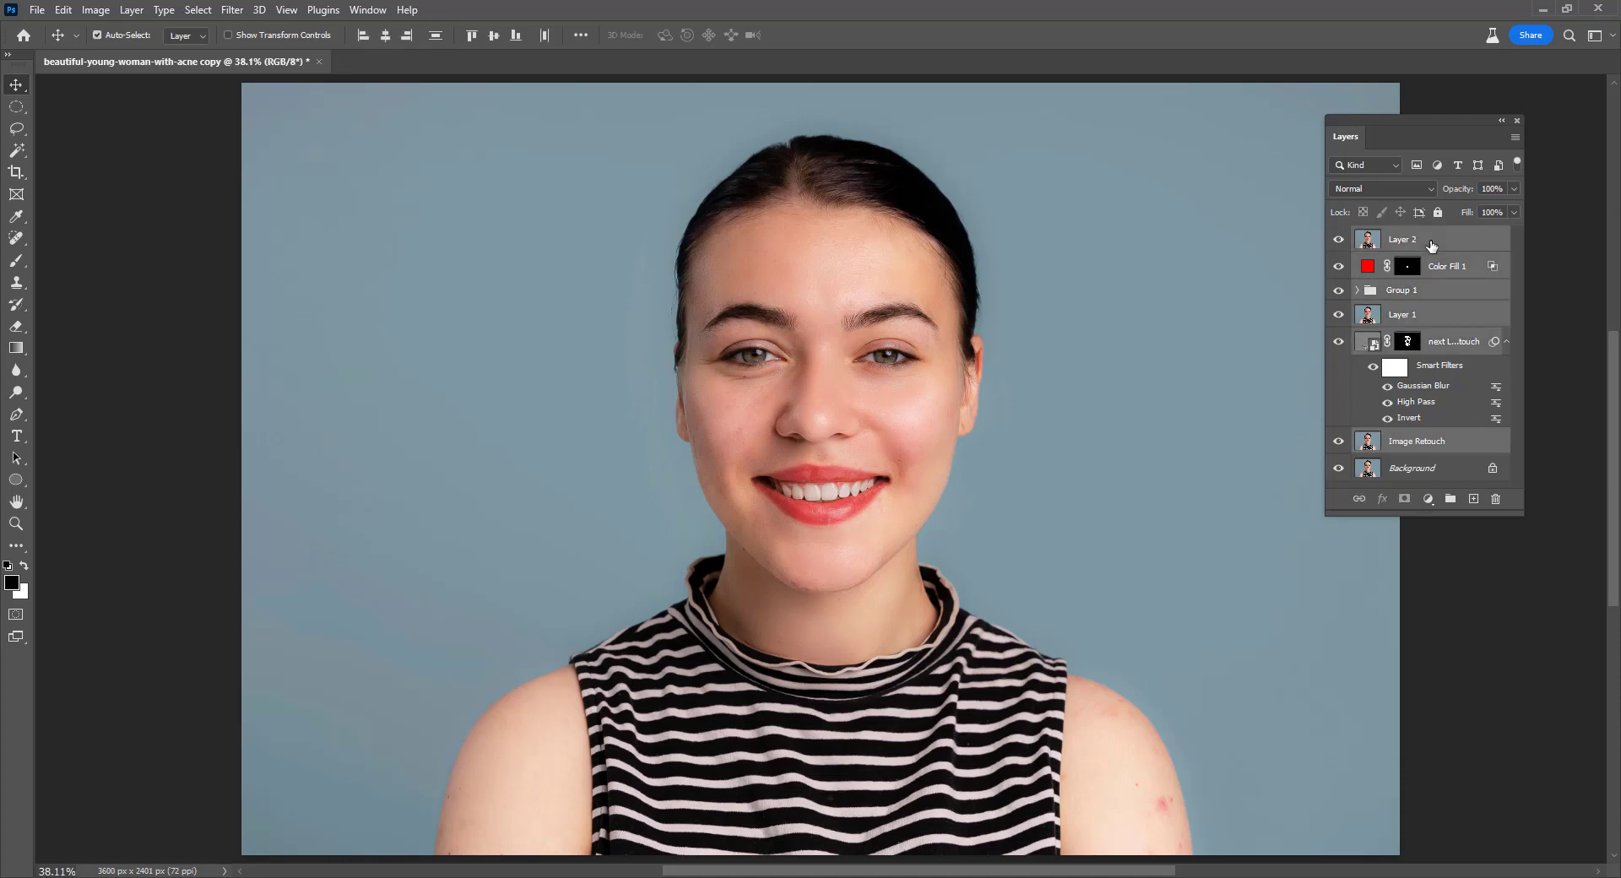
{"action": "key", "text": "ctrl+g"}
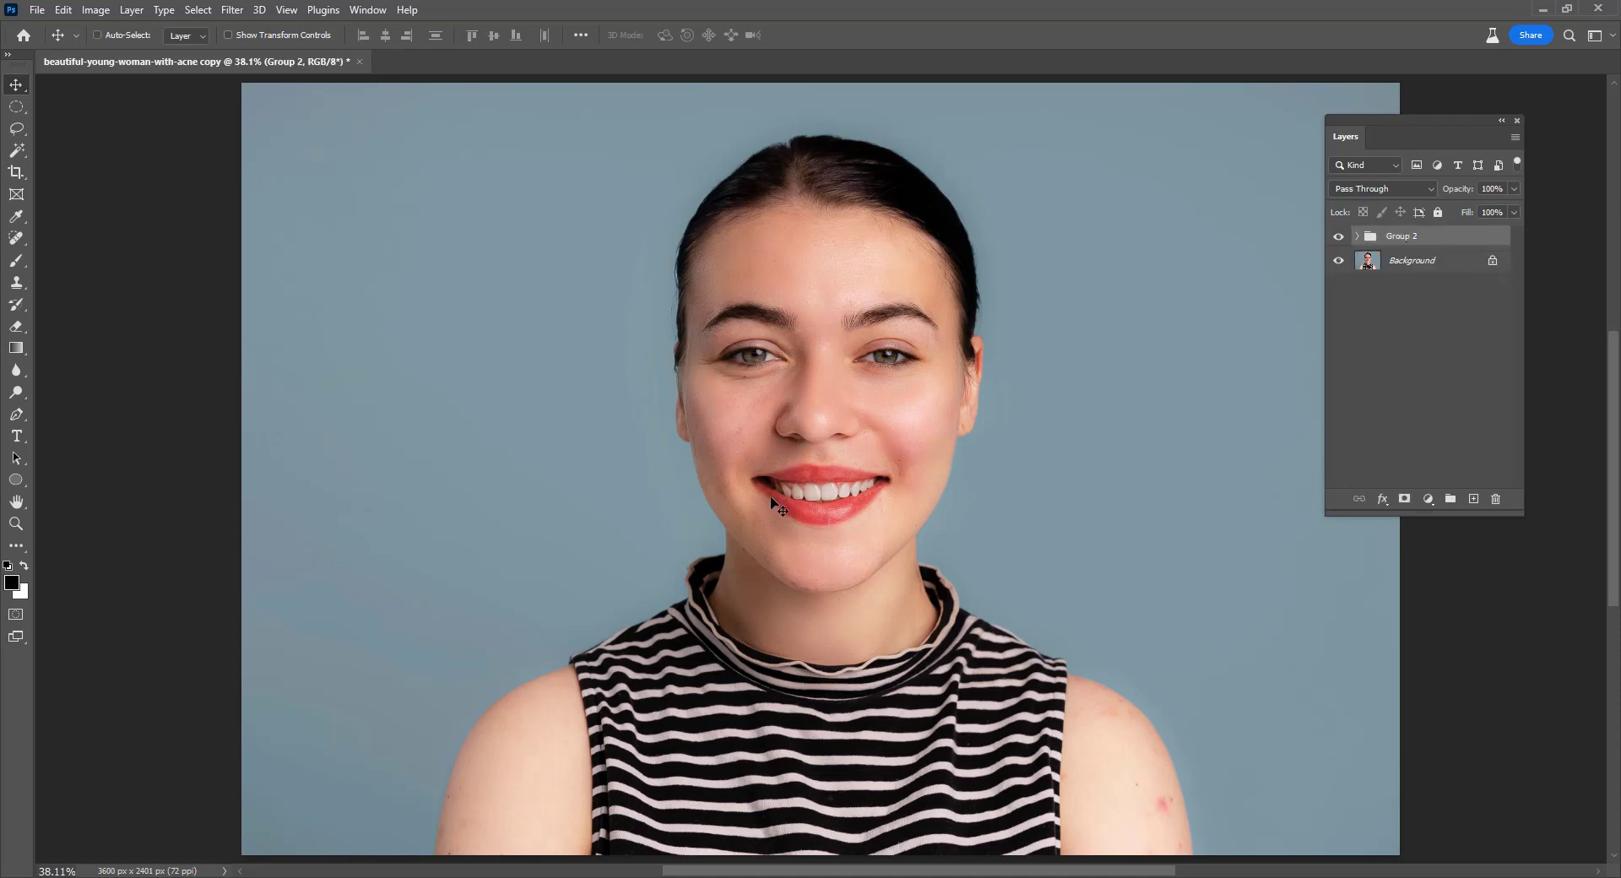
Zoom into the face, toggle Group 2 off and on to compare before and after, then fit on screen.
{"action": "key", "text": "ctrl+space"}
{"action": "left_click", "coordinate": [822, 464]}
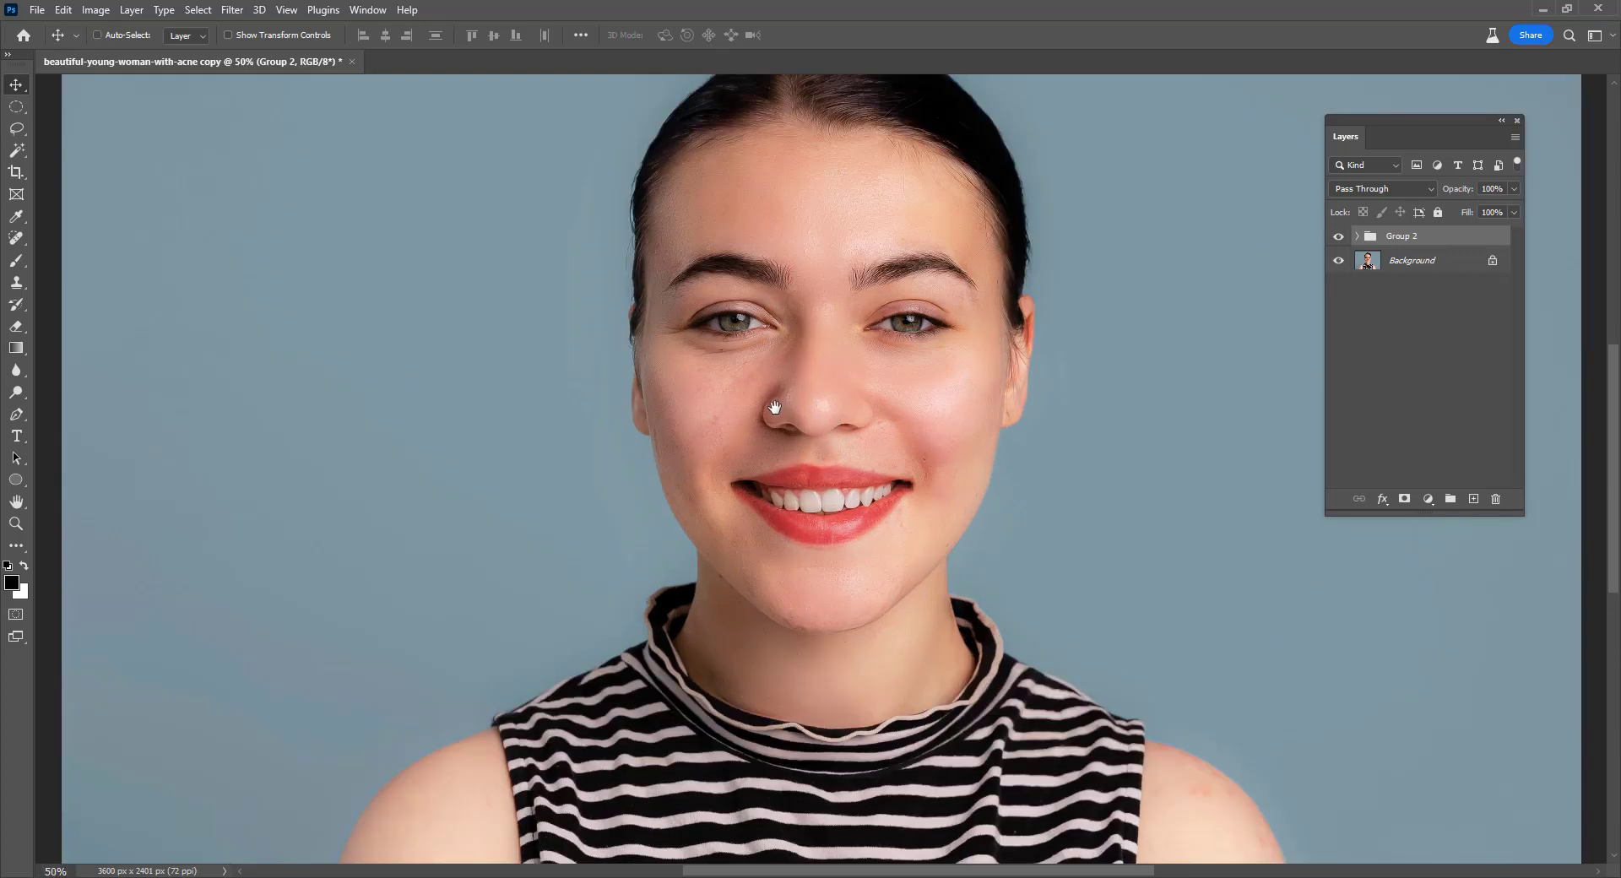
{"action": "left_click_drag", "start_coordinate": [857, 359], "coordinate": [774, 409]}
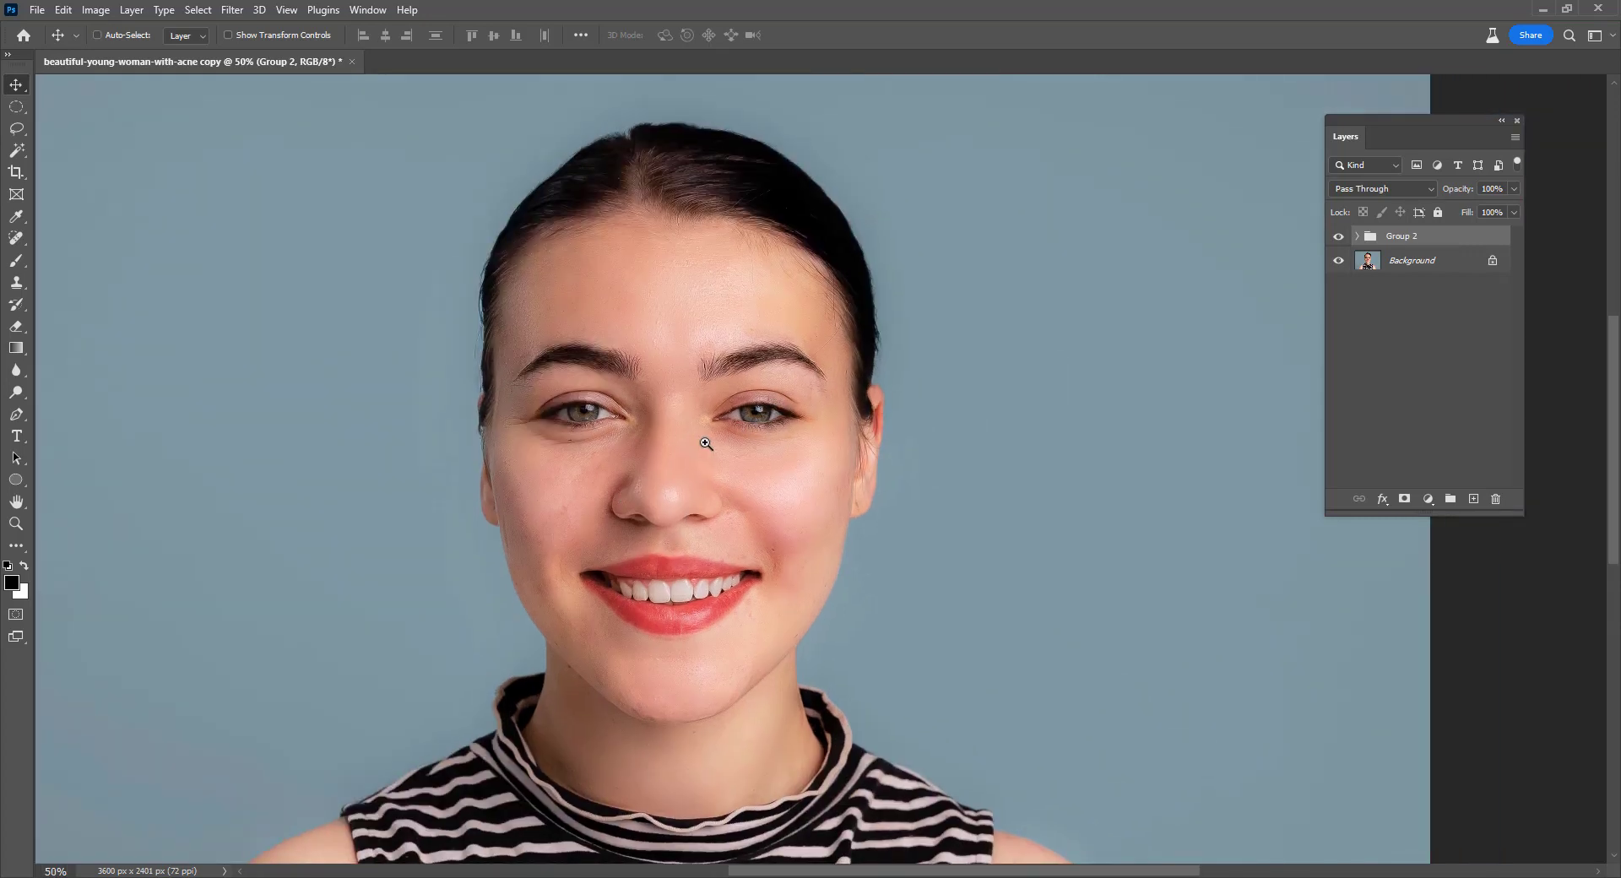
{"action": "left_click", "coordinate": [706, 444]}
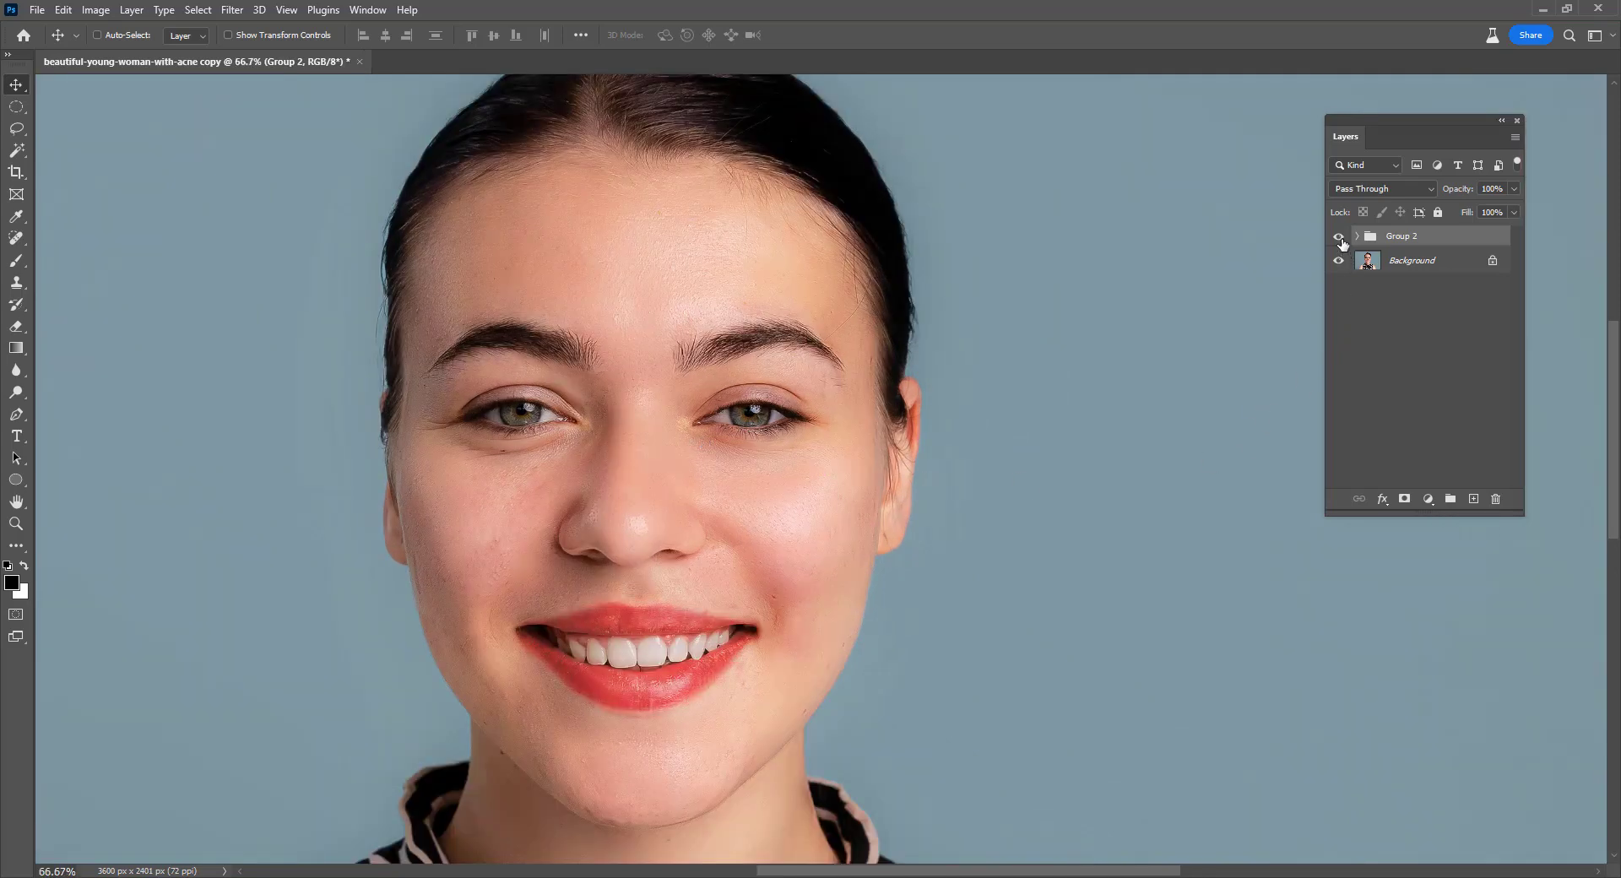
{"action": "left_click", "coordinate": [1339, 237]}
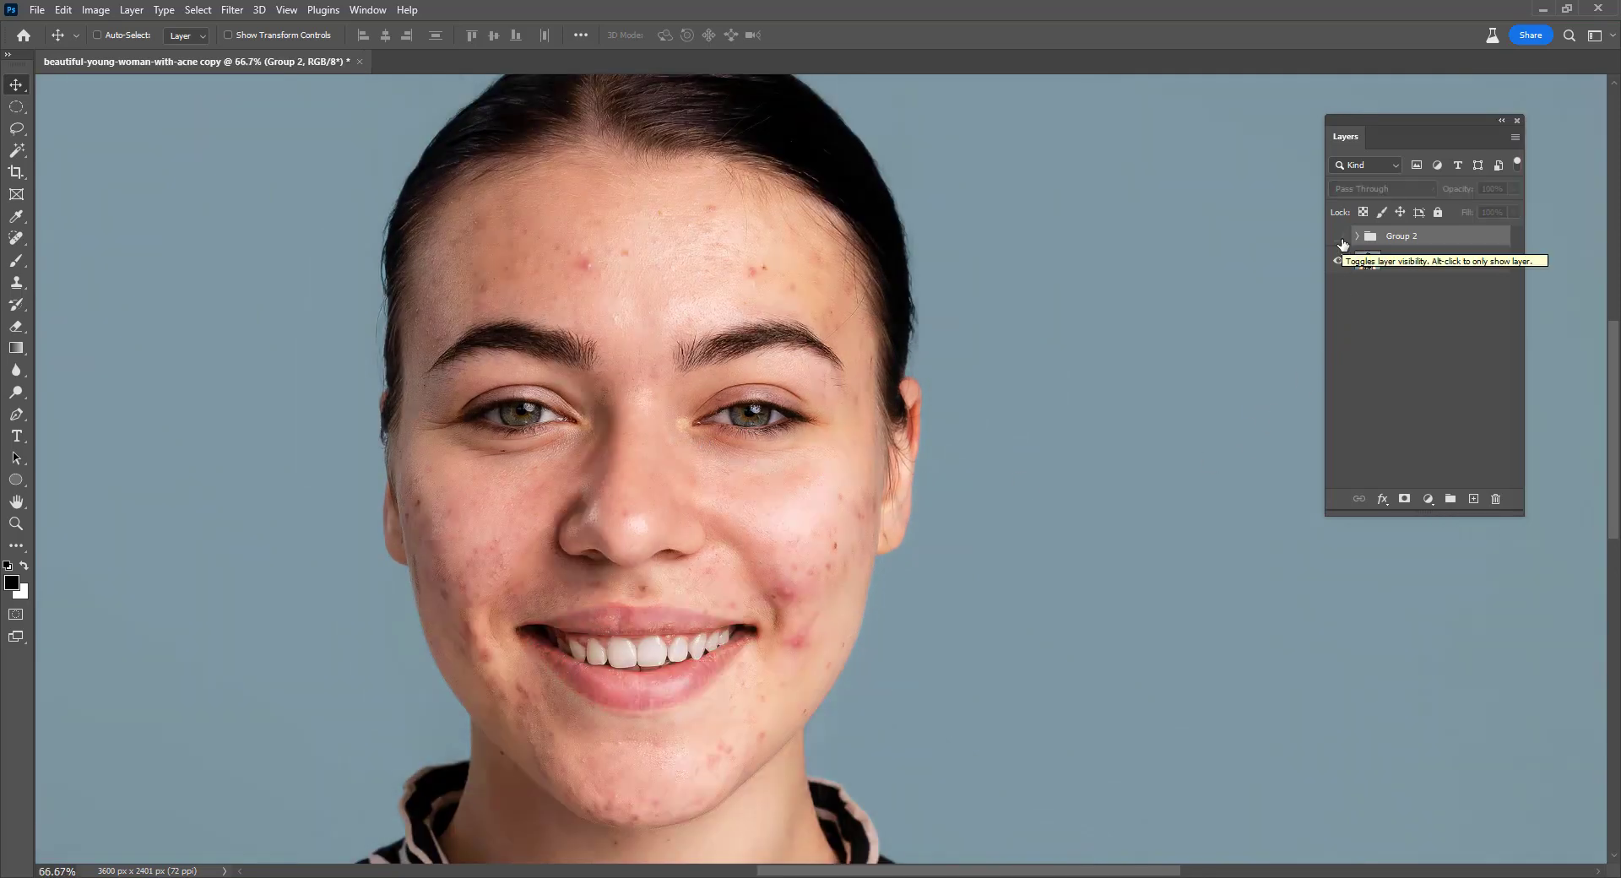
{"action": "left_click", "coordinate": [1340, 238]}
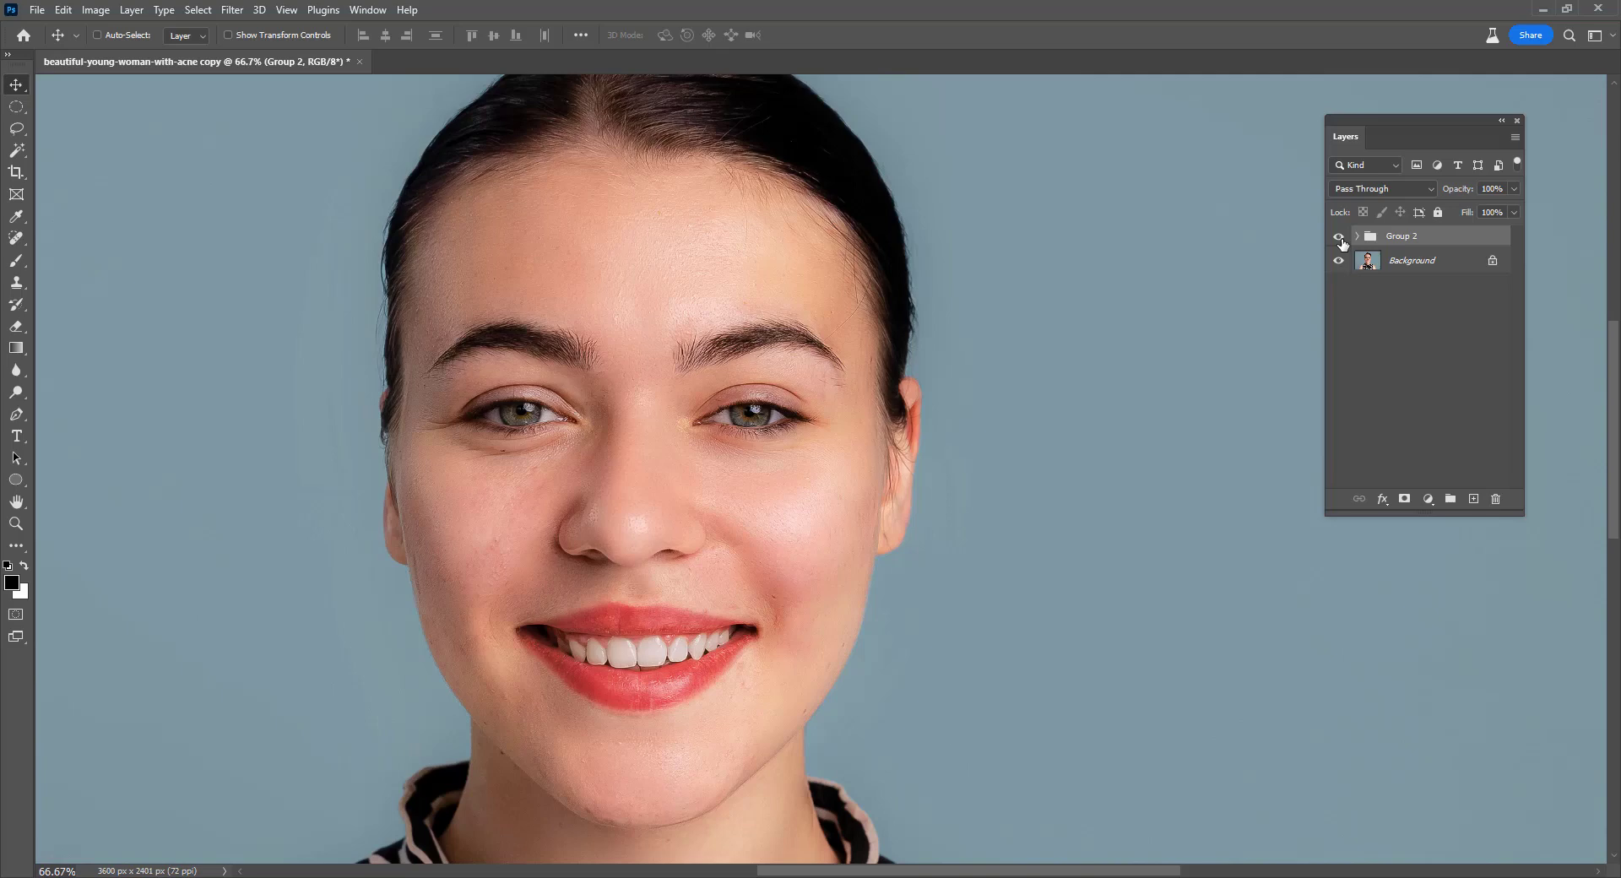
{"action": "left_click", "coordinate": [1340, 238]}
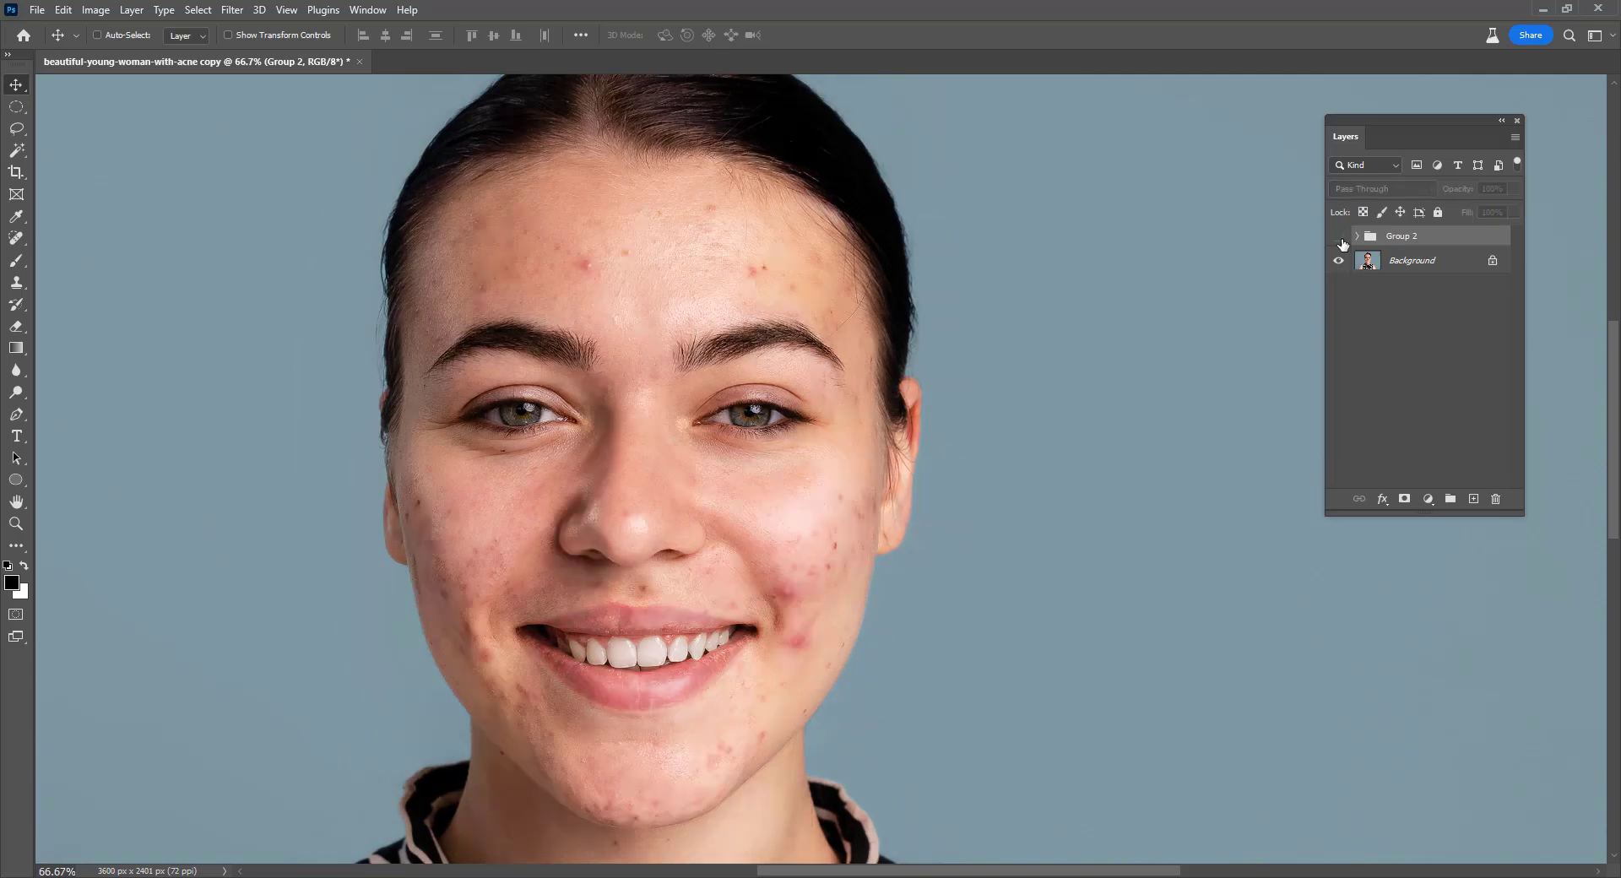
{"action": "left_click", "coordinate": [1340, 238]}
{"action": "right_click", "coordinate": [652, 407]}
{"action": "left_click", "coordinate": [669, 412]}
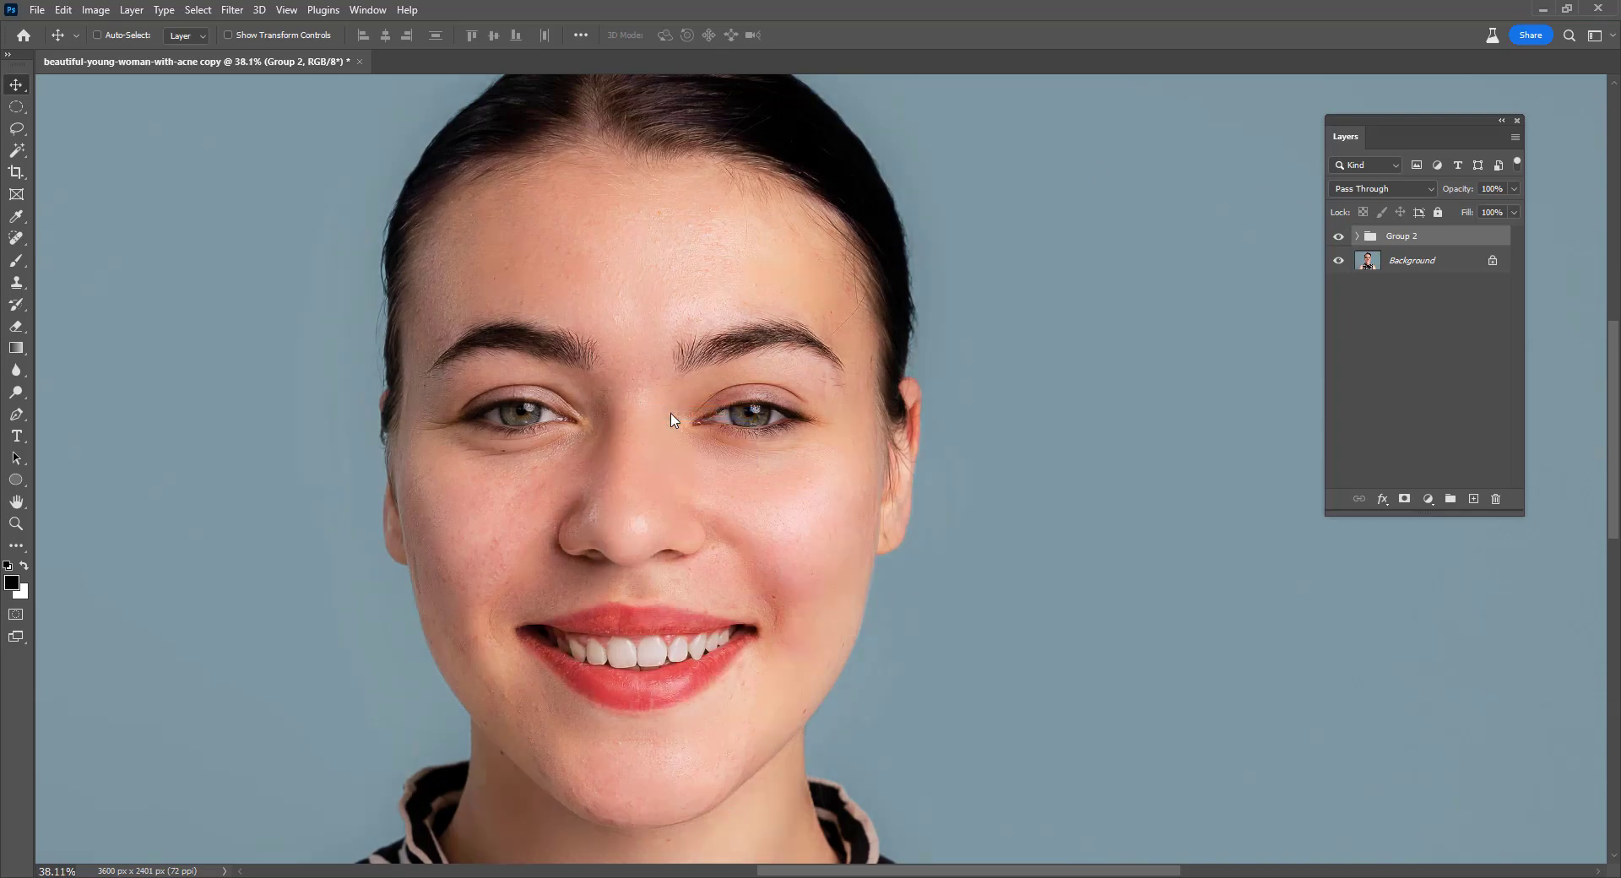